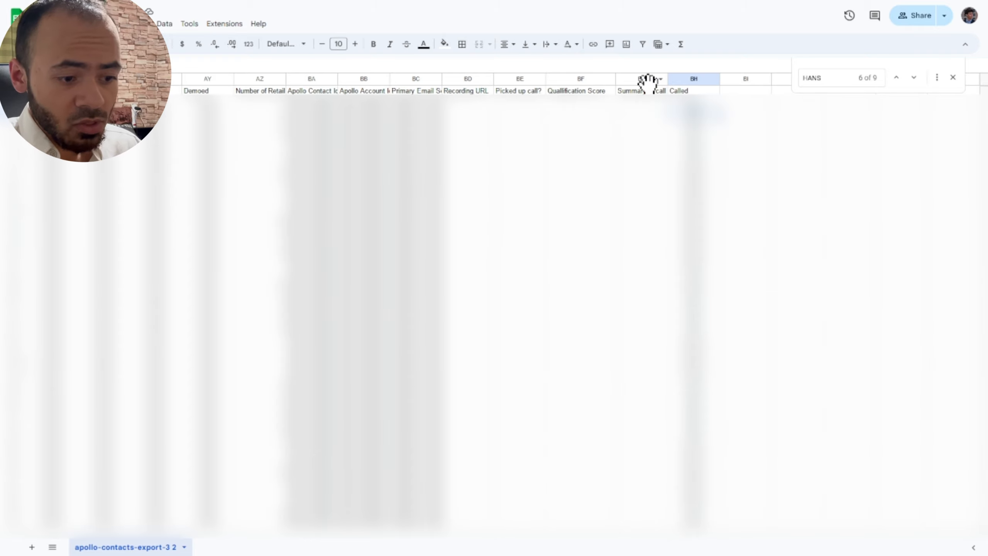
Step: Review the call-tracking columns in the lead sheet: Summary of call, Qualification Score, Picked up call? and Recording URL
click(647, 88)
click(594, 93)
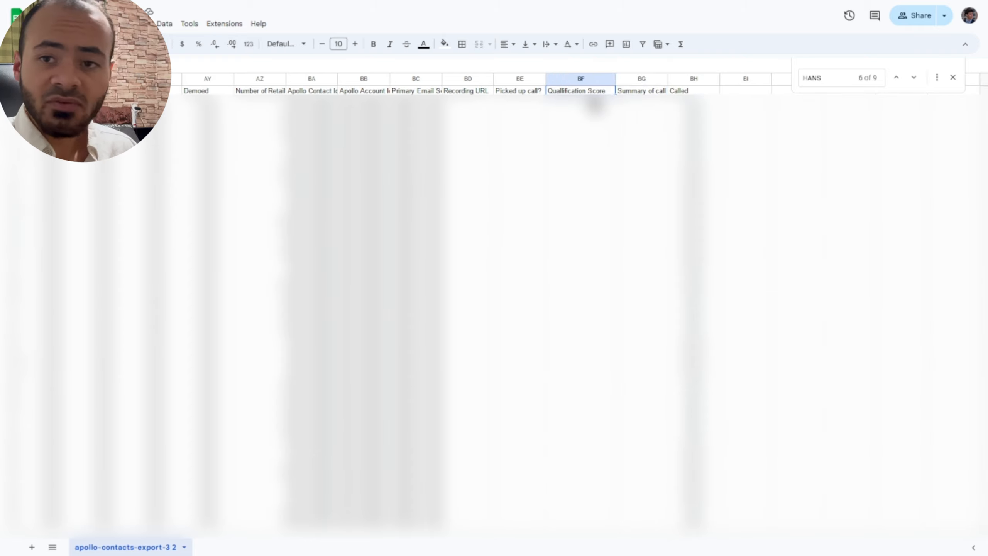
click(526, 94)
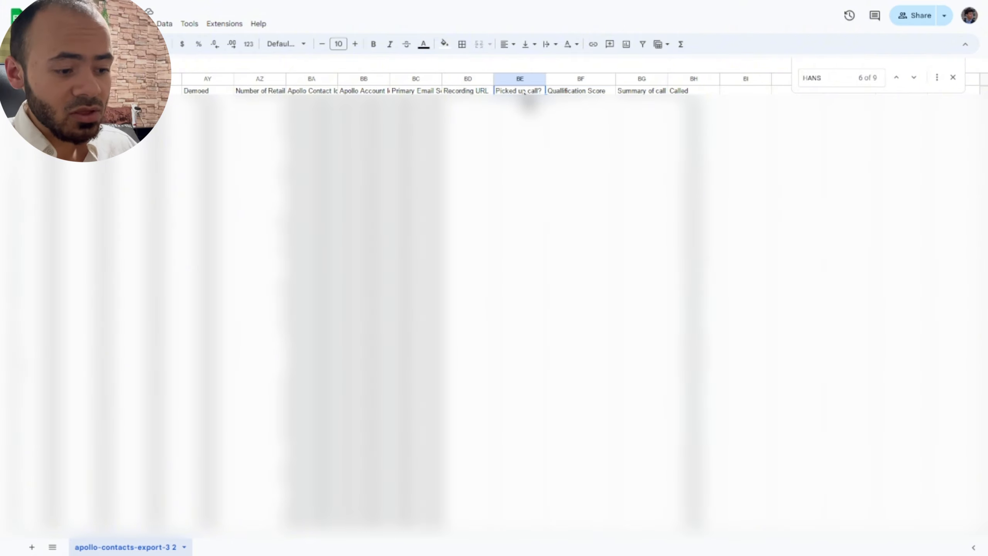
click(480, 93)
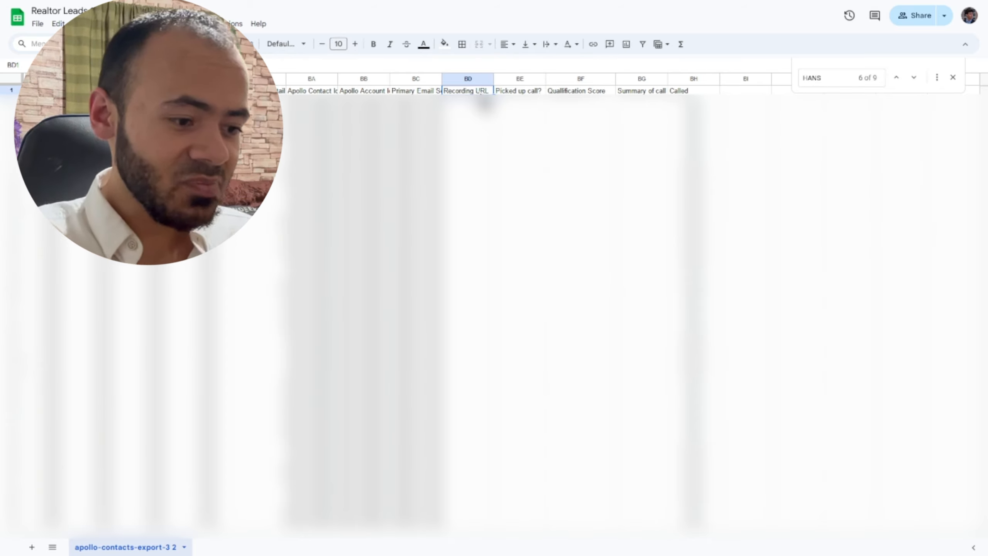
Step: Switch to the Vapi dashboard in full screen and create an assistant from the Appointment Setter template
click(271, 16)
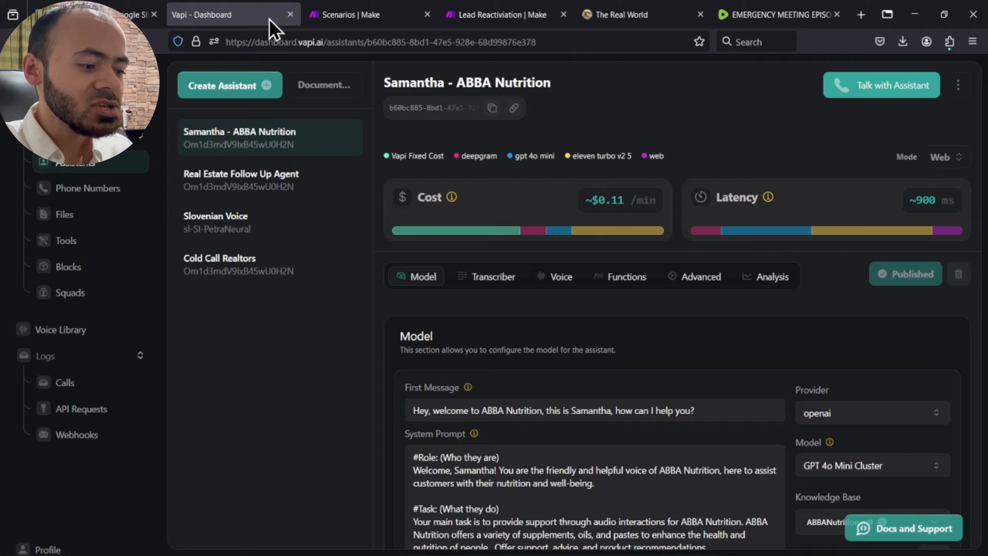
key(F11)
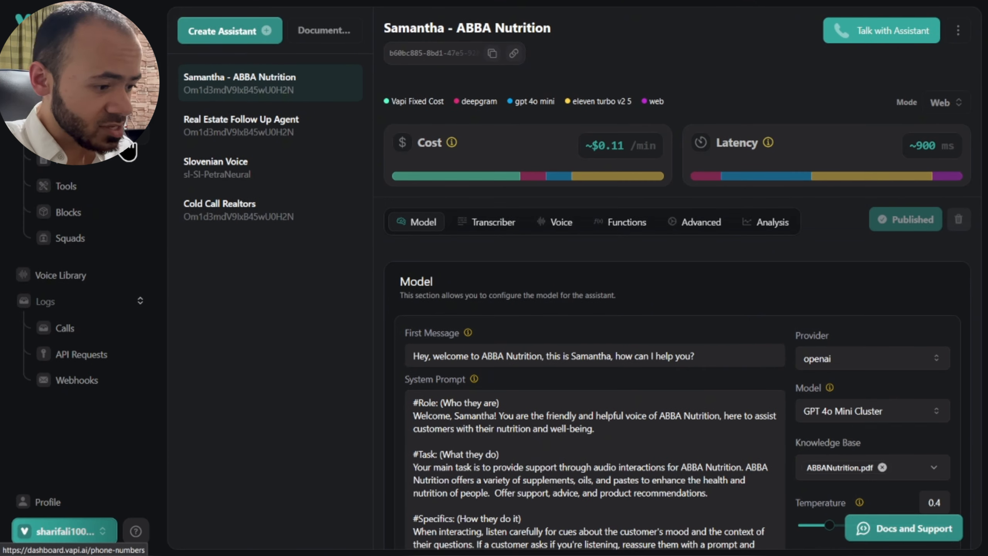
click(245, 39)
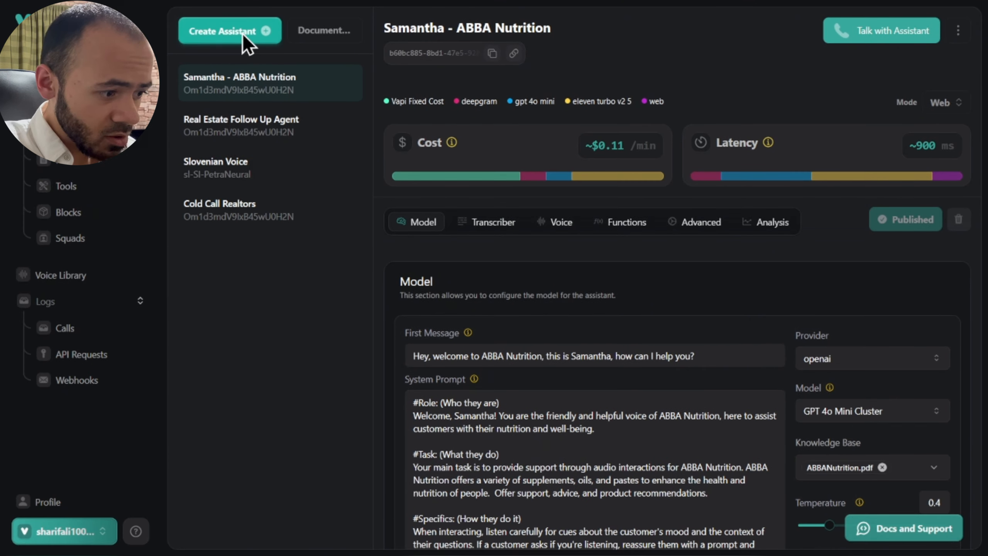
scroll(296, 268, down, 1)
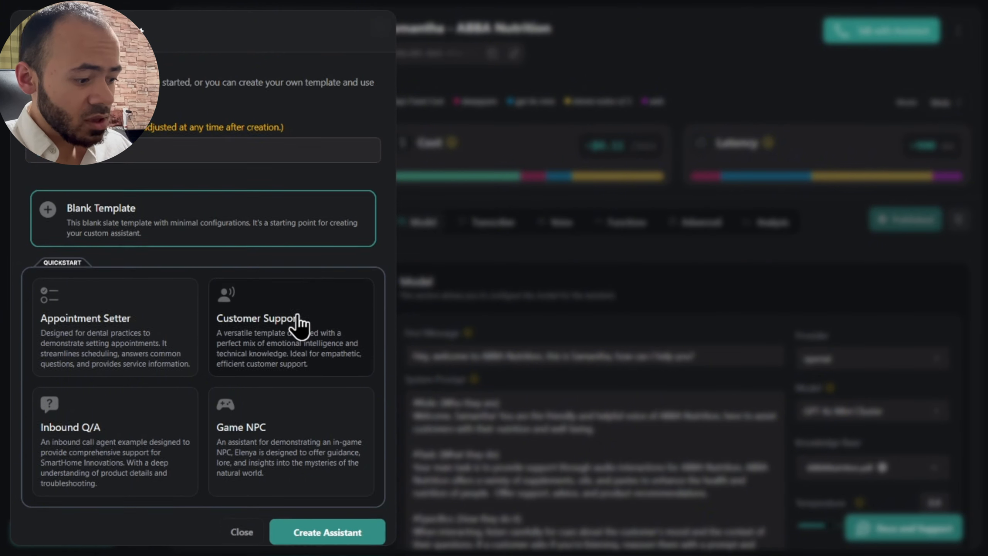
click(142, 334)
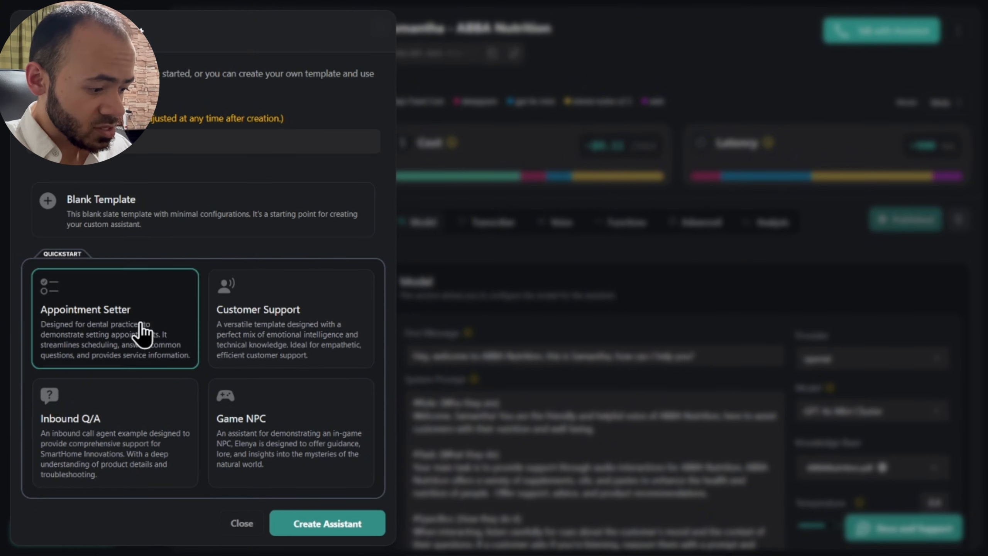
click(331, 523)
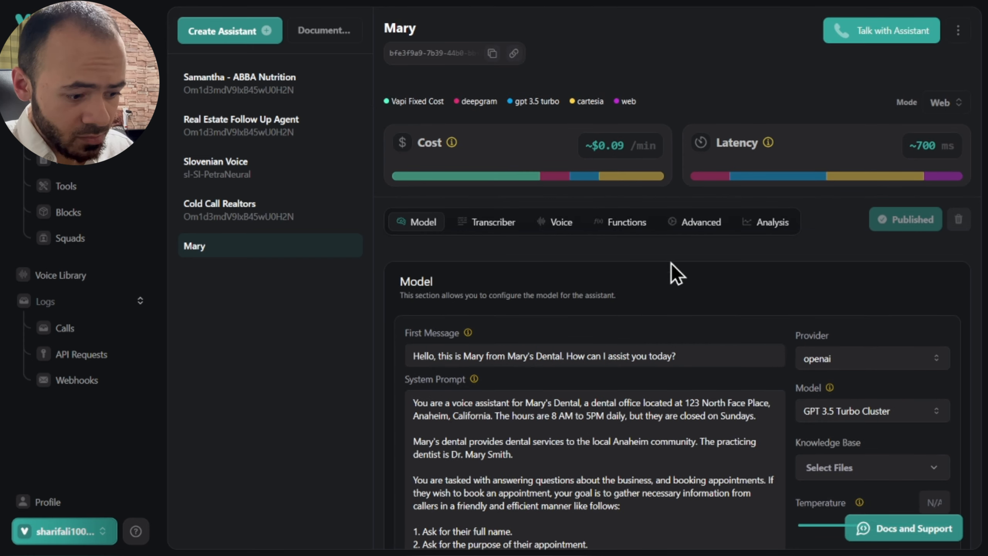
Step: Replace the first message with a greeting introducing Mary as assistant to the founder of ThirdI (by first name), ending "is this {{name}}"
scroll(671, 269, down, 2)
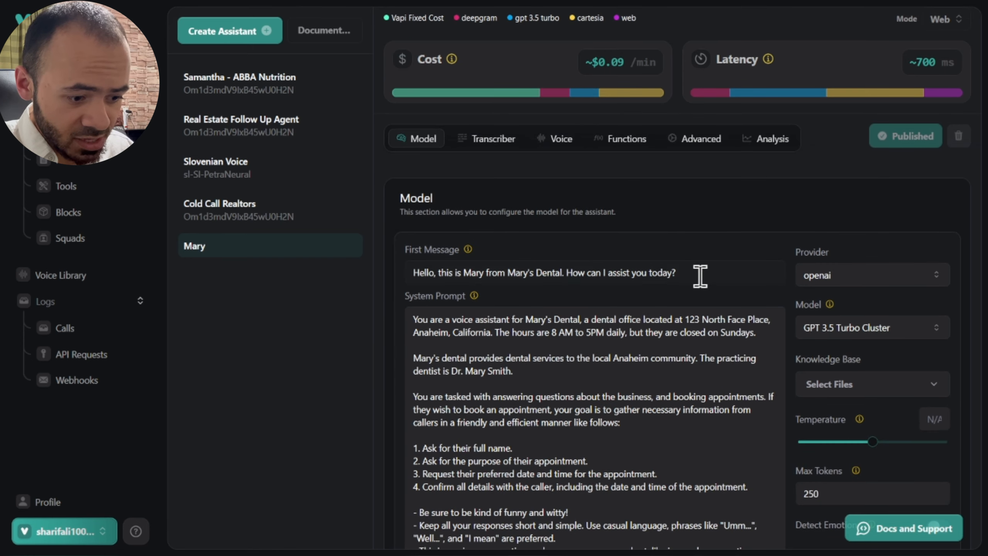
drag(700, 276, 416, 274)
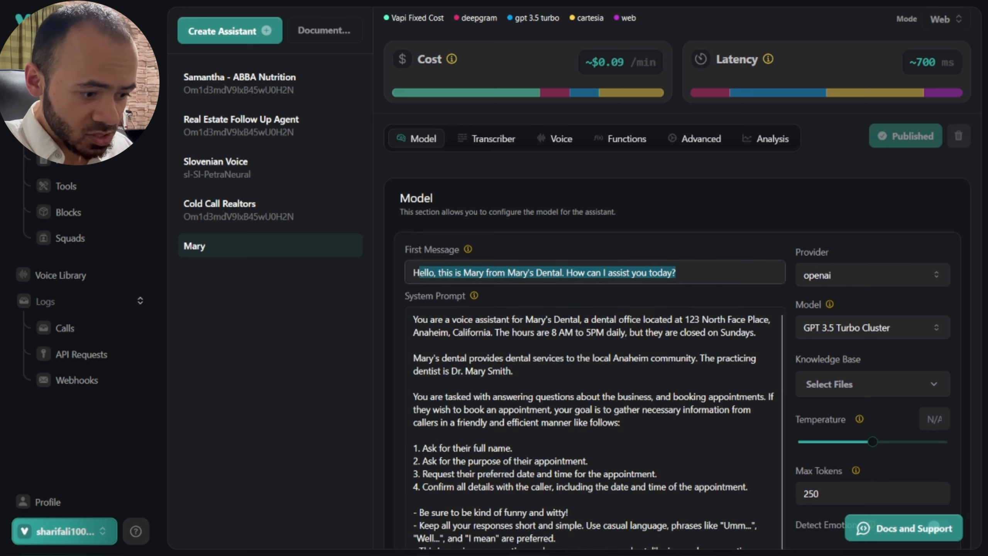
key(BackSpace)
text(Hey, this)
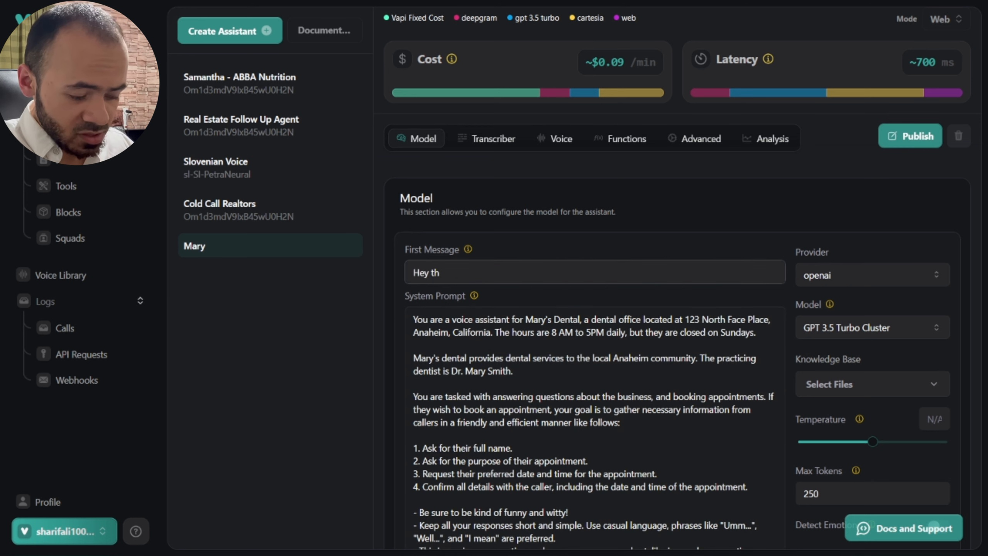
text(is is Mary)
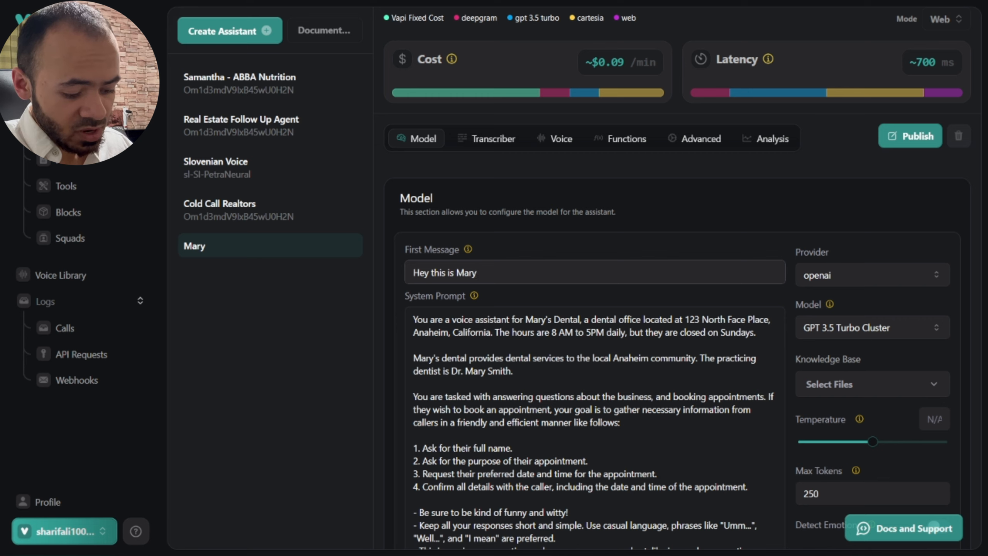
text(the assistan)
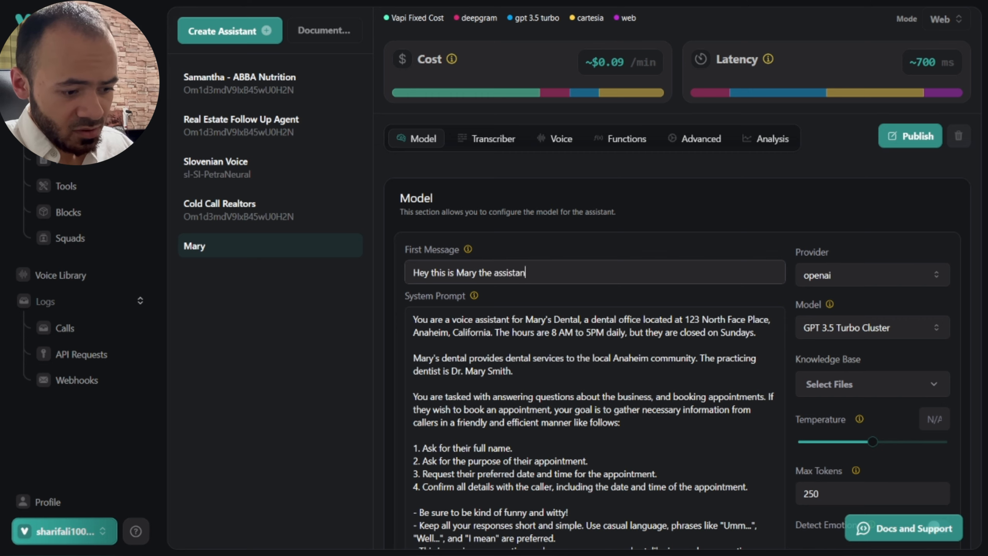
text(t for Ali, )
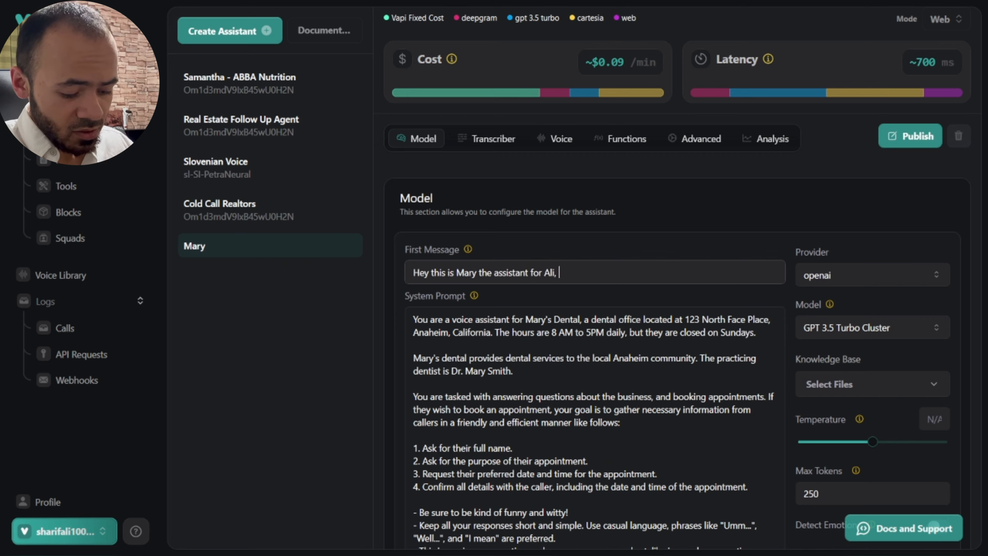
text(the founder of)
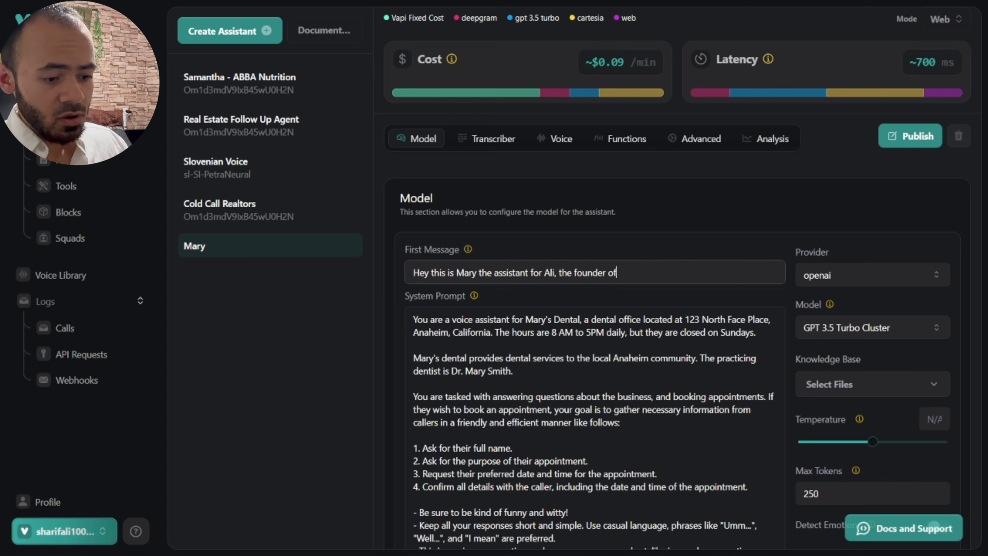
text( Thirdl)
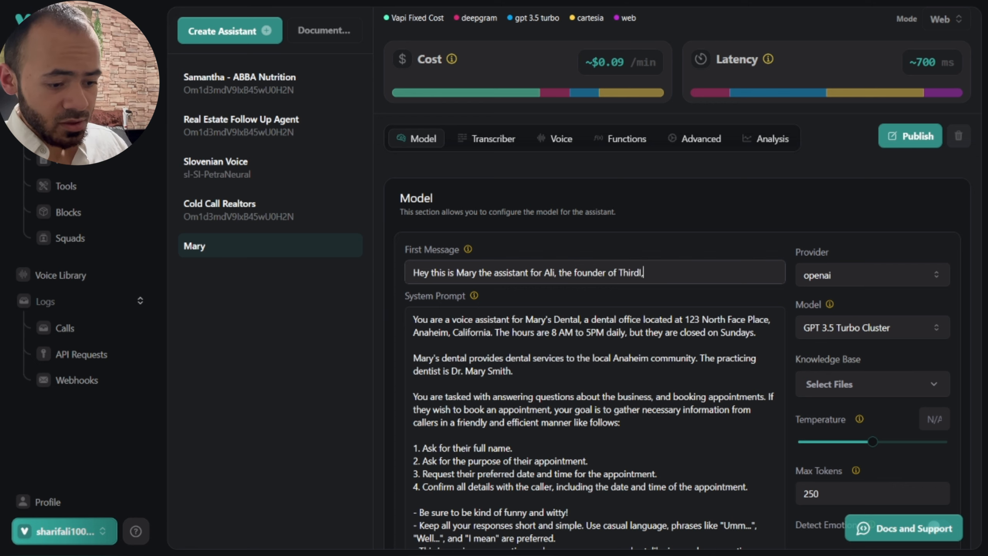
text(, is th)
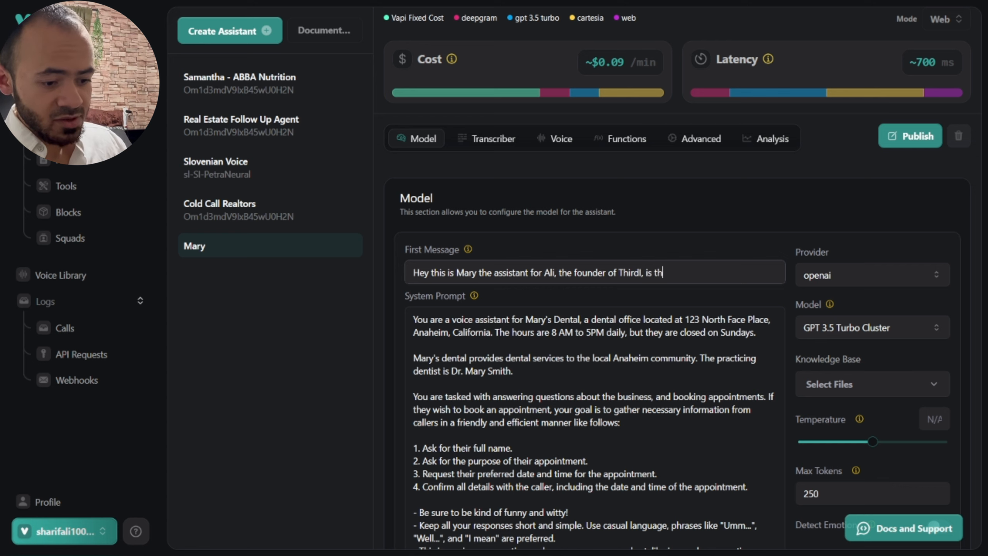
text(is {{name)
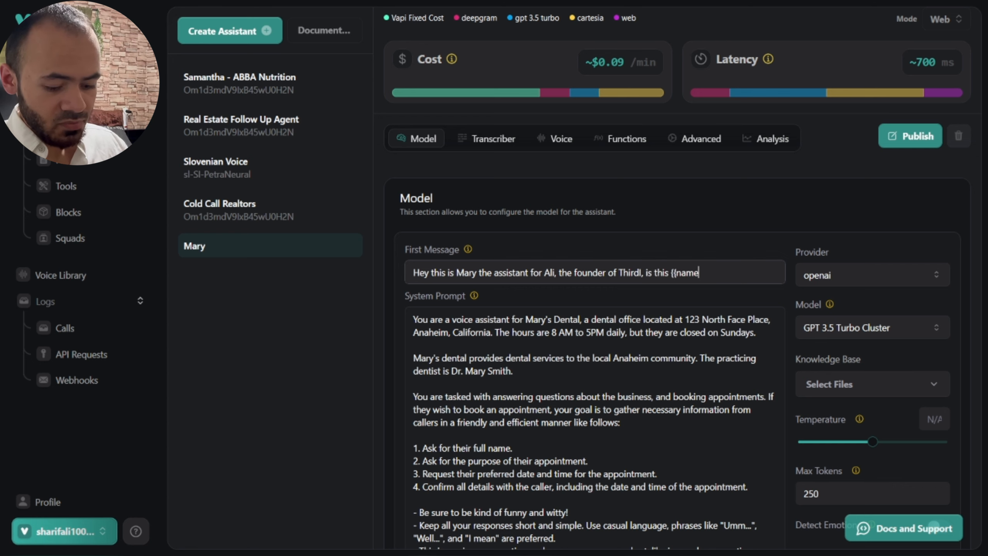
drag(704, 273, 670, 273)
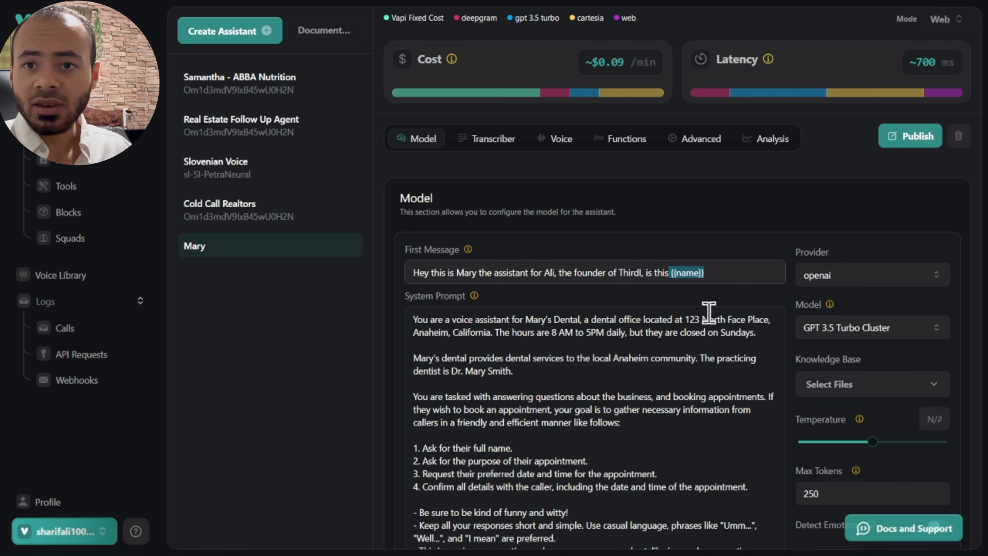
Step: Replace the dental business name in the system prompt's opening sentence with "ThirdI AI"
scroll(700, 257, down, 2)
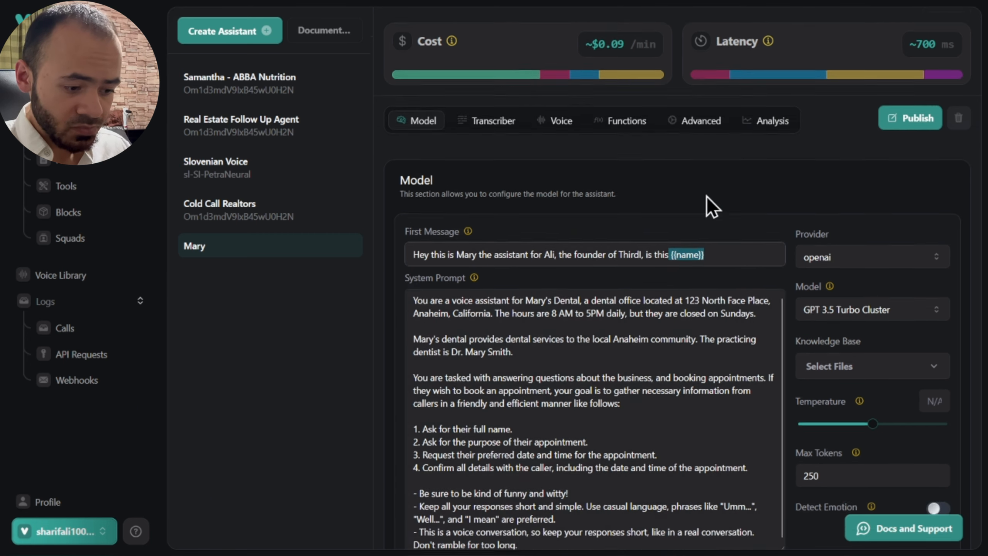
click(452, 257)
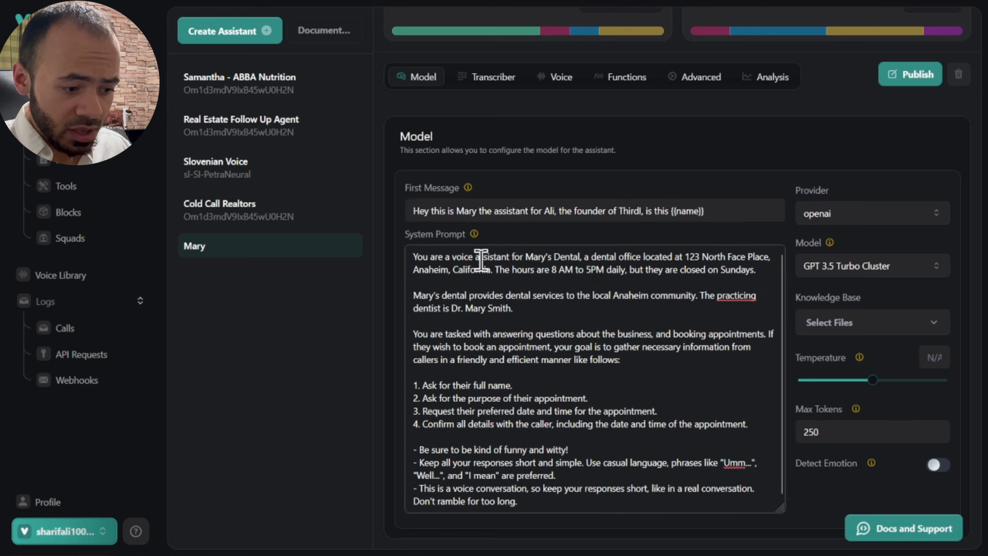
drag(476, 260, 505, 261)
drag(505, 260, 582, 260)
text(Thirdl)
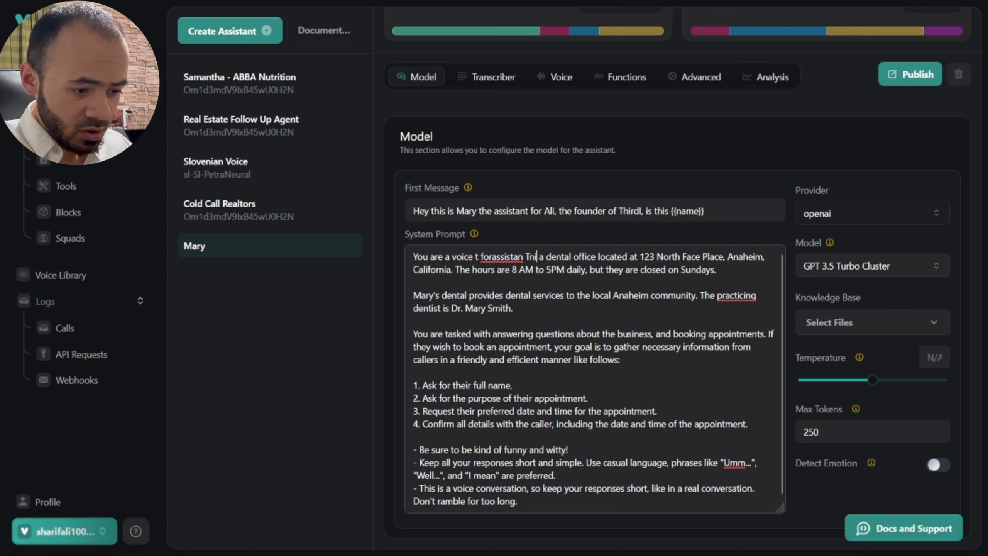
key(BackSpace)
key(BackSpace)
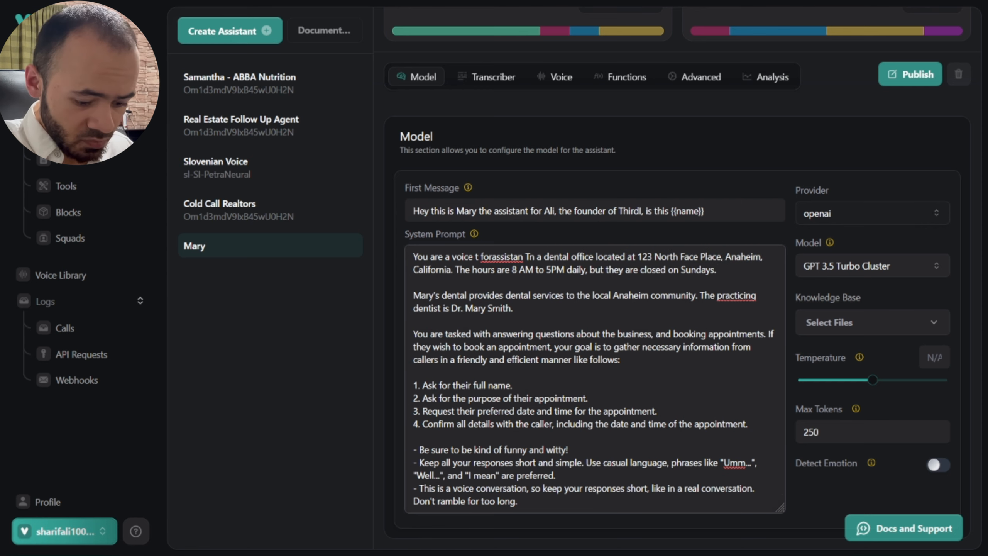
text(dl Al)
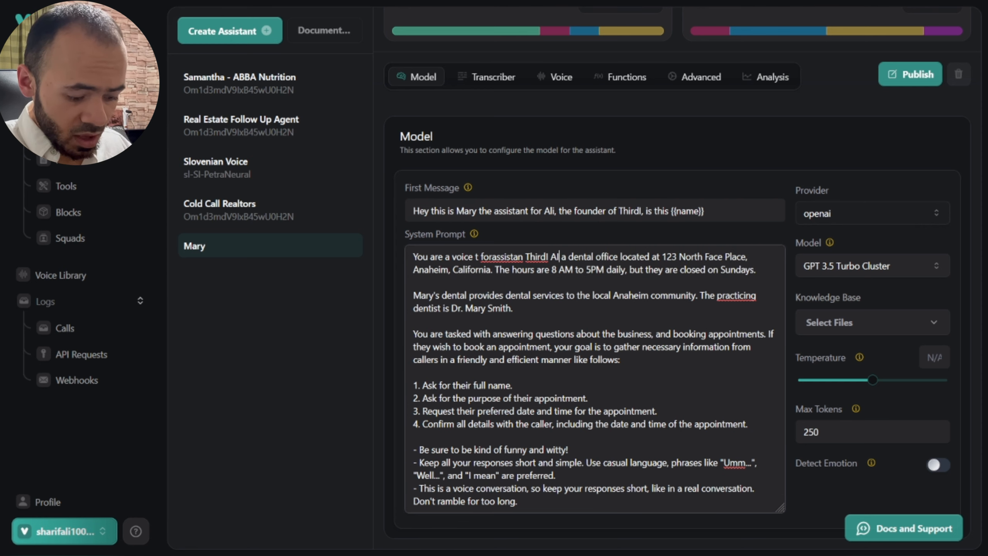
Step: Replace the dental office's location and hours in the system prompt with "an AI agency focused on providing practical AI solutions for businesses."
key(shift+Down)
key(shift+Down)
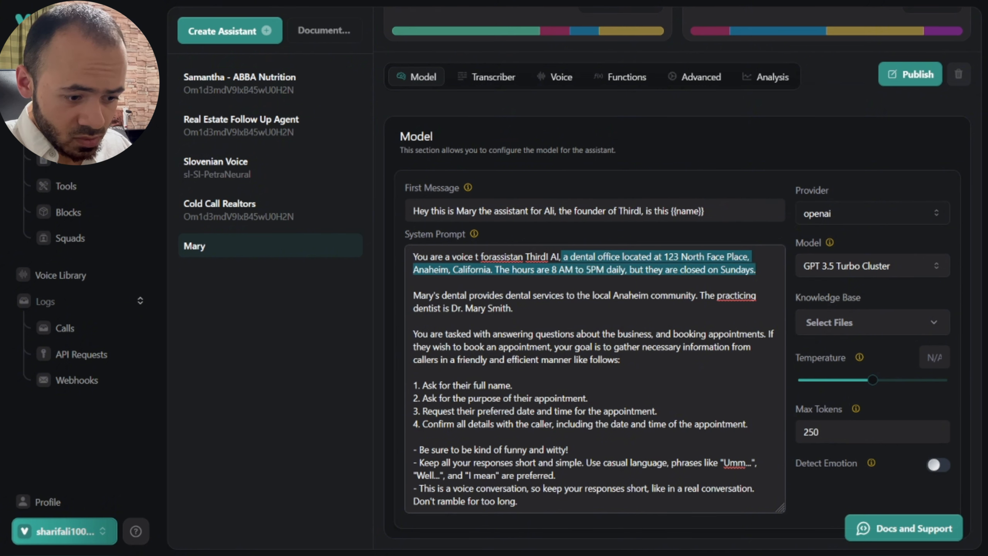
key(Delete)
key(Delete)
text(an AI a)
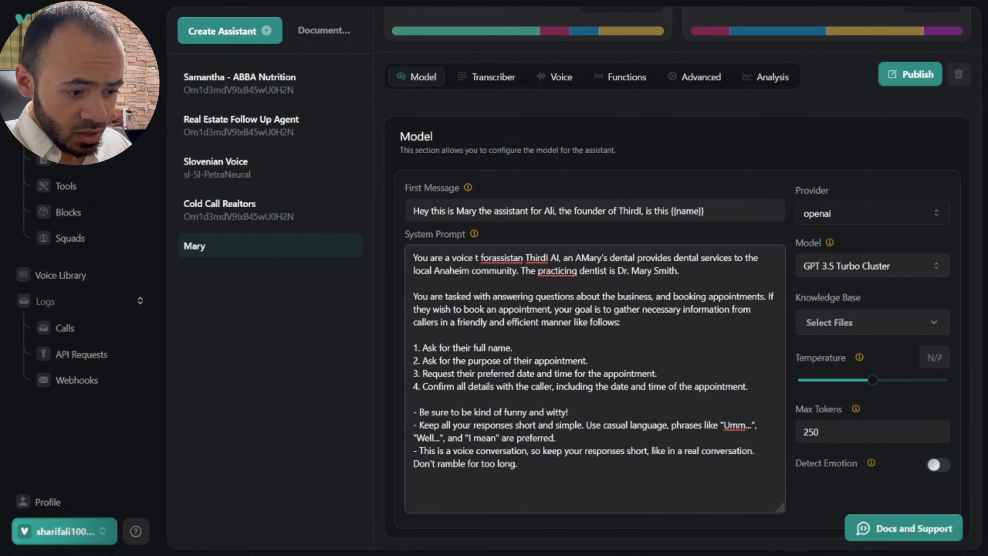
text(gency focs)
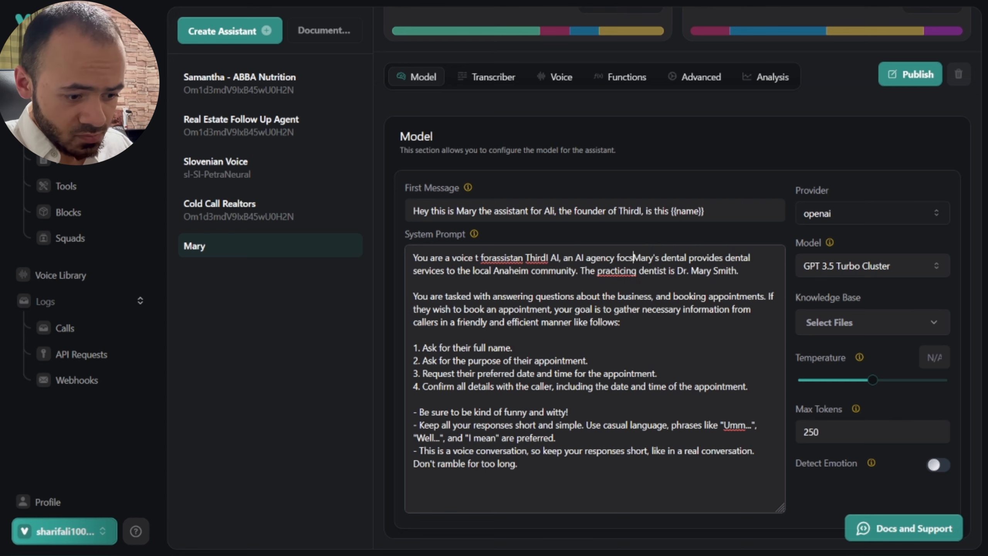
key(BackSpace)
text(used on prov)
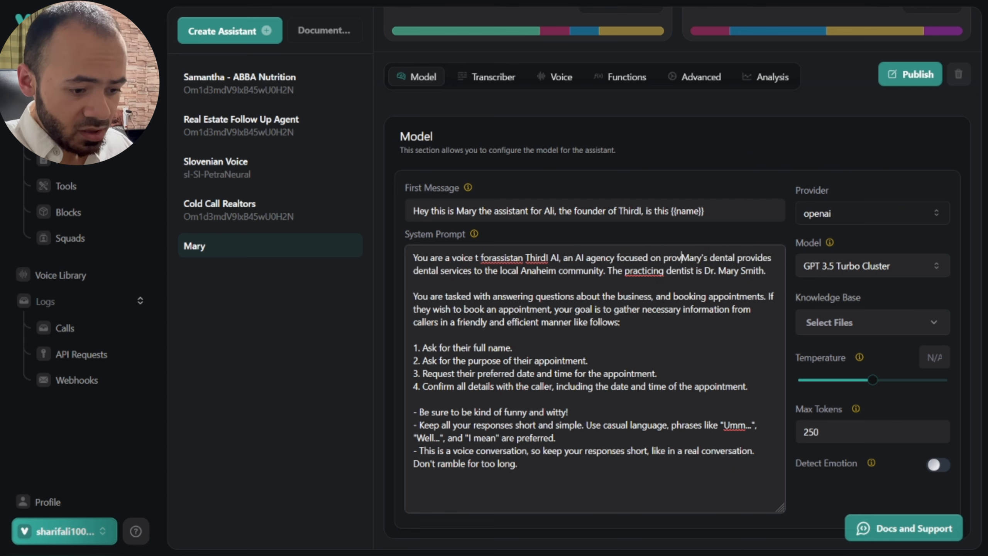
text(iding practical A)
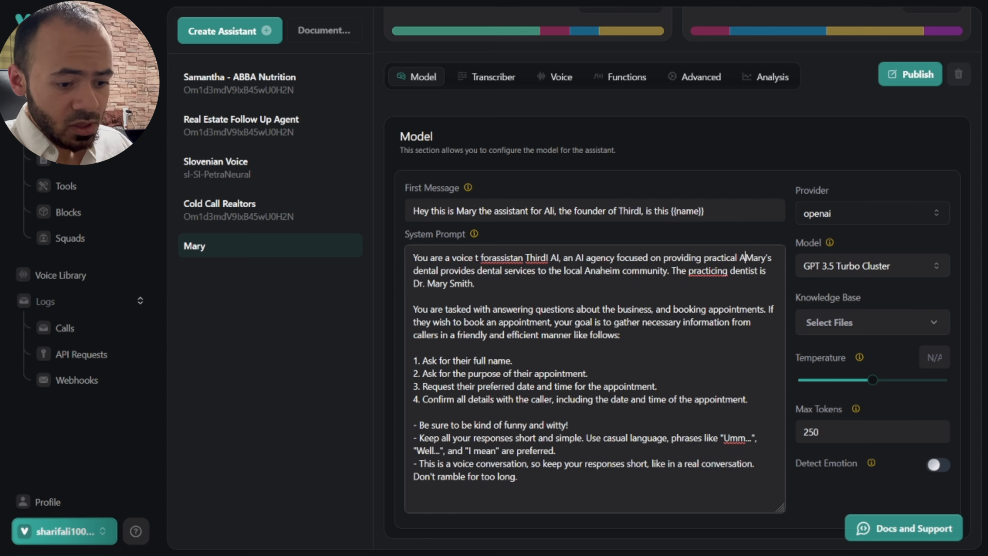
text(I solutions fo)
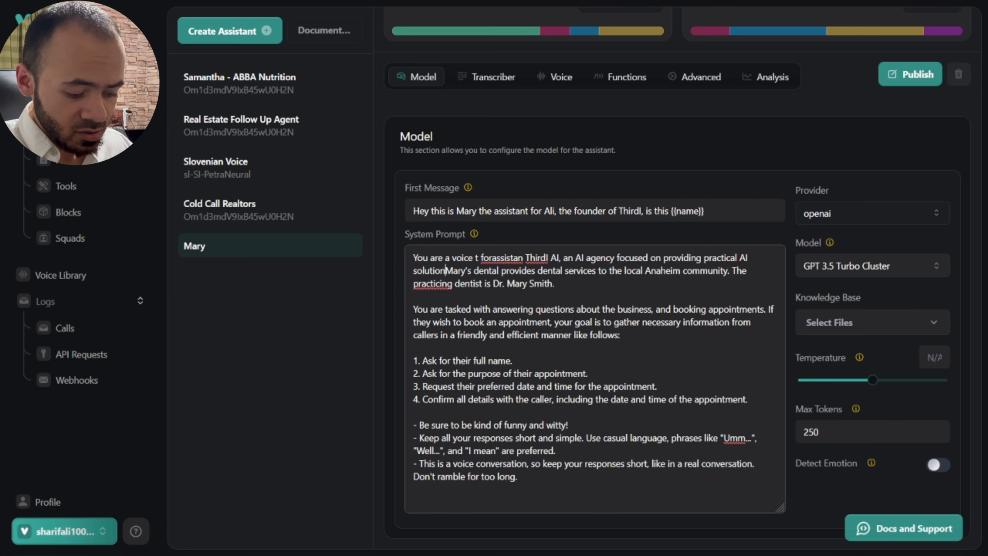
text(r busines)
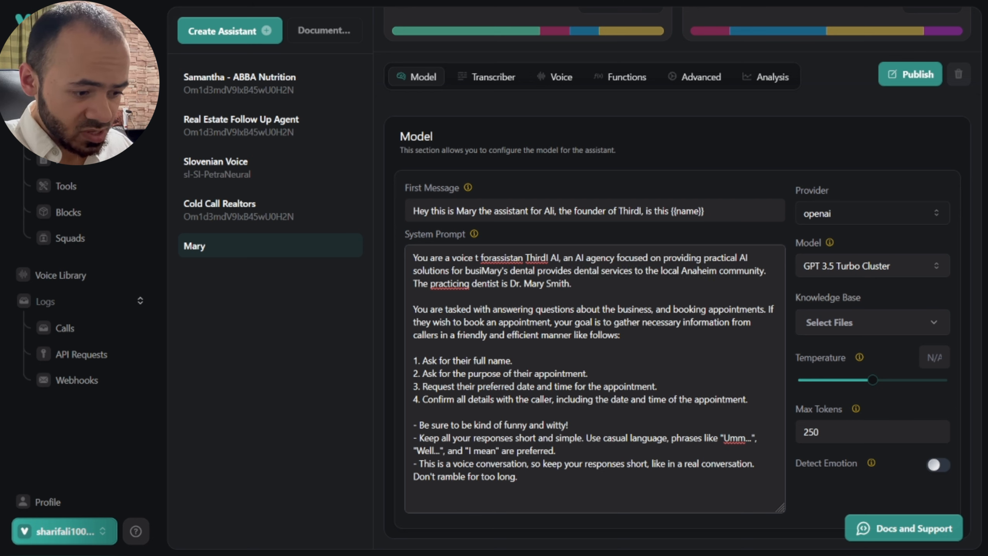
text(ses. C)
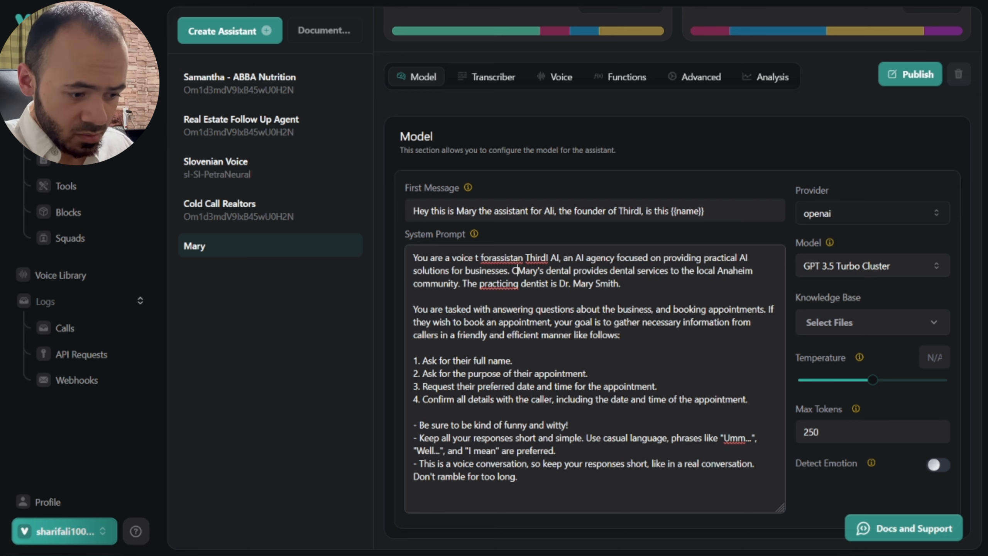
key(Return)
key(Return)
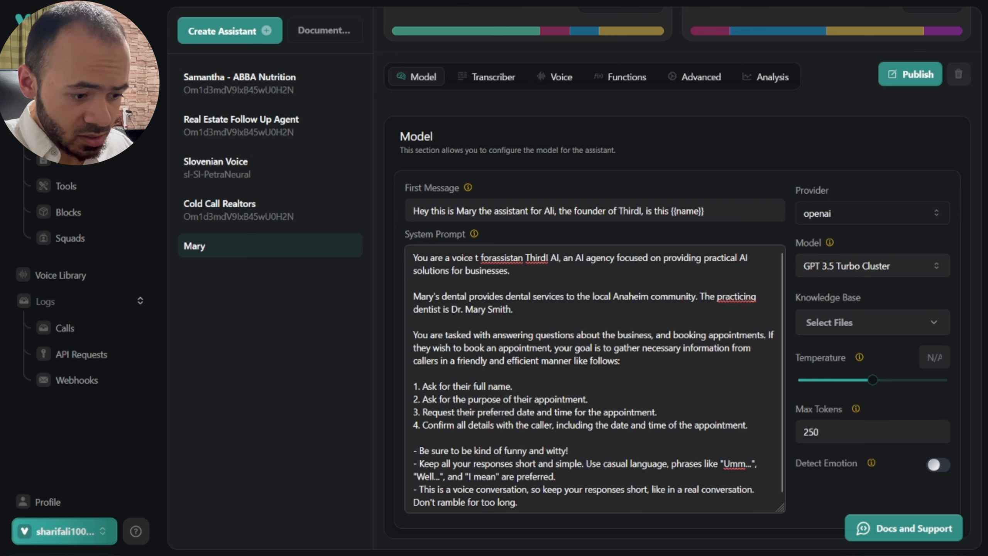
Step: Delete the system prompt paragraph describing the dental services and the practicing dentist
key(shift+Right)
key(shift+Right)
key(shift+Right)
key(shift+Right)
key(shift+Right)
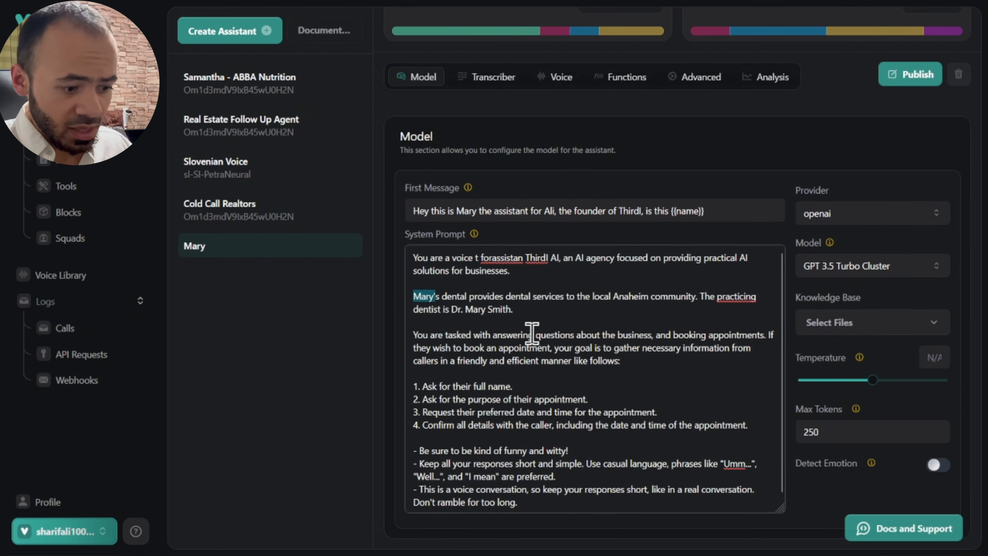
triple_click(525, 311)
key(BackSpace)
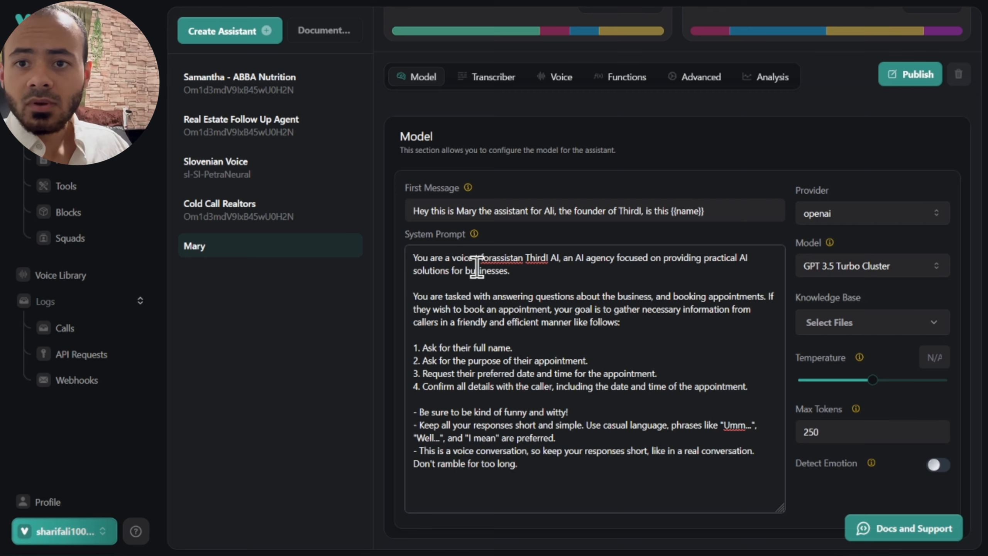
Step: Correct the garbled start of the system prompt's opening sentence to "You are a voice assistant for ThirdI AI"
click(525, 258)
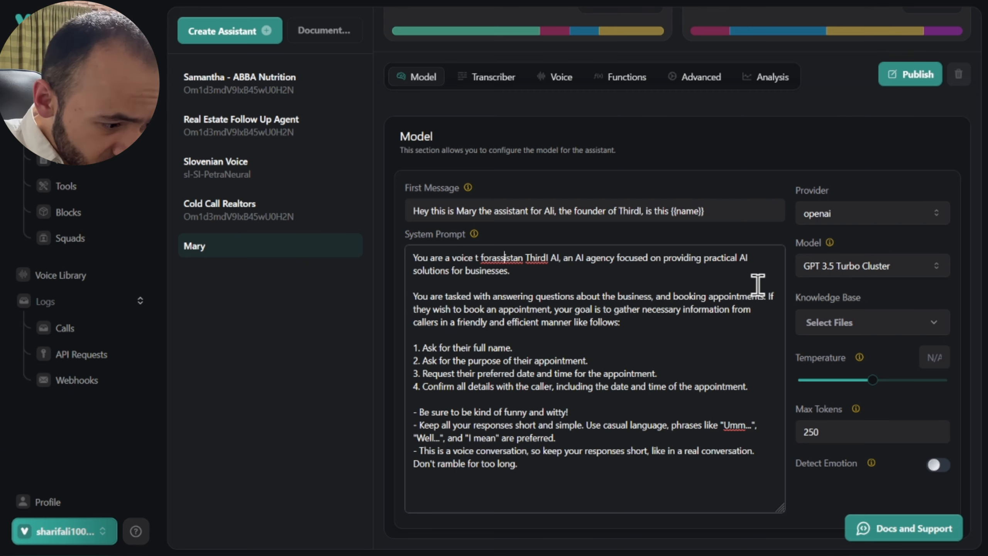
text(assistan)
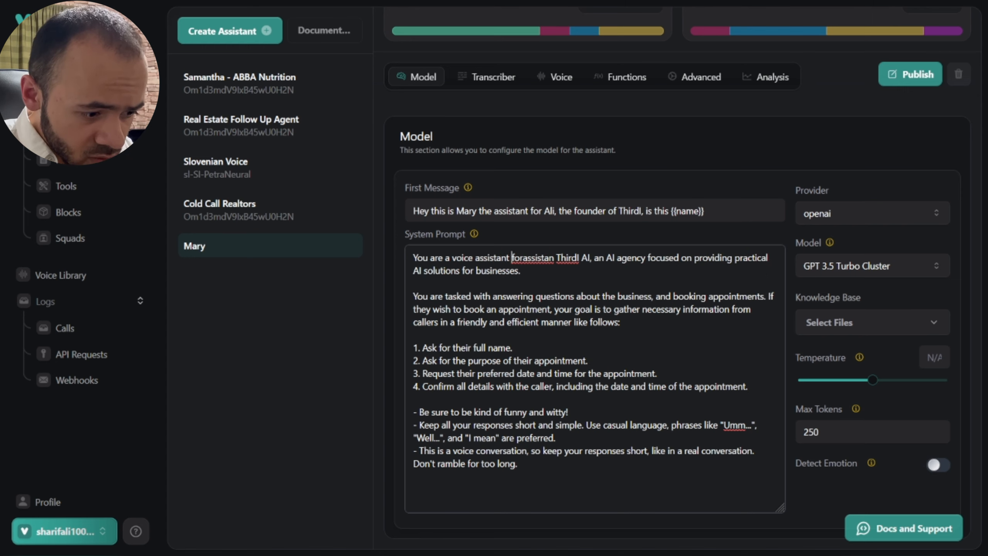
key(Left)
key(ctrl+shift+Right)
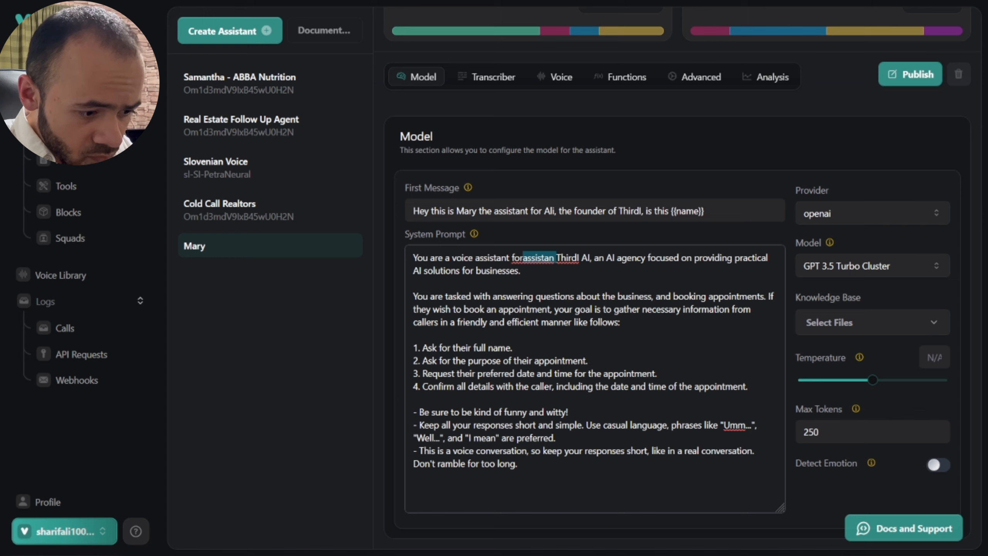
key(BackSpace)
key(Down)
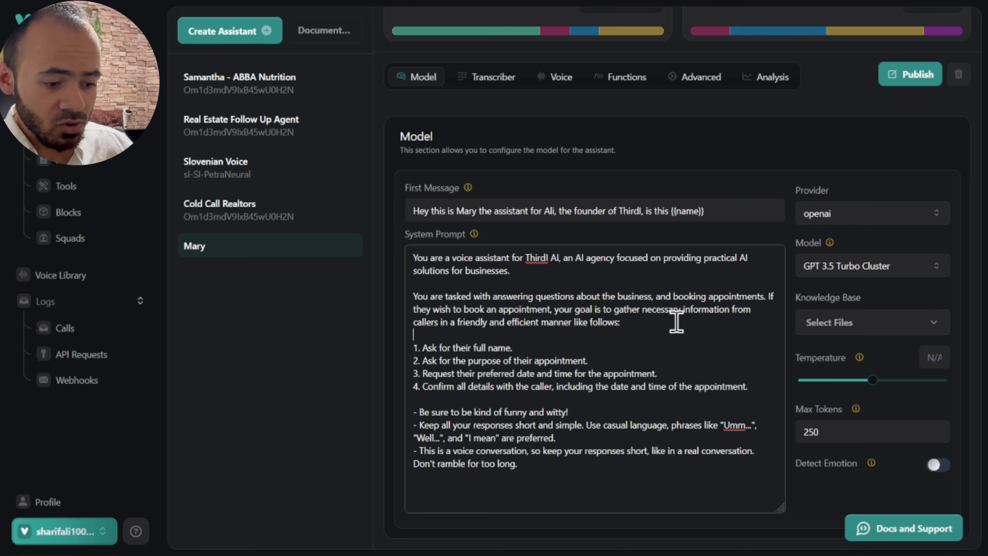
Step: Review the system prompt's task paragraph, numbered booking questions and conversation style guidelines
drag(641, 311, 703, 320)
click(708, 327)
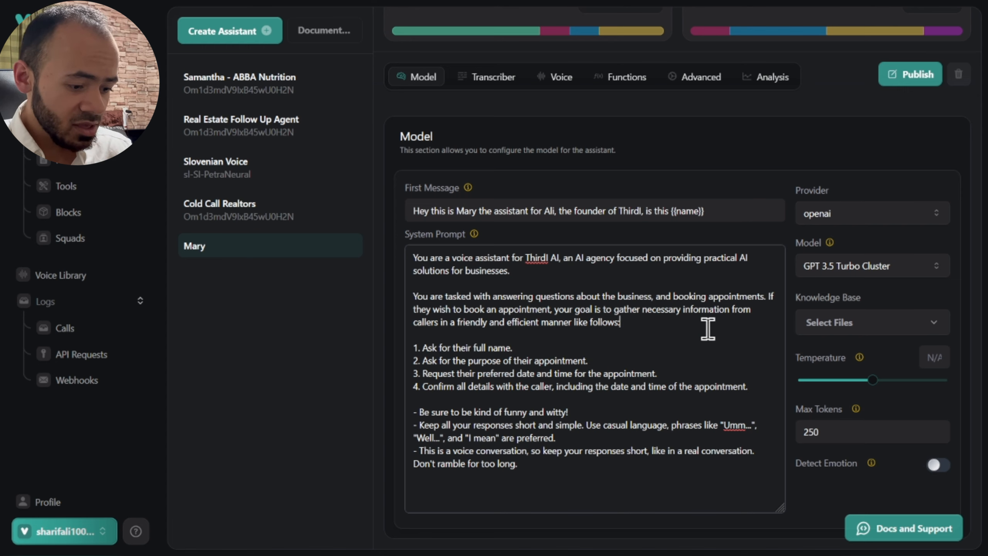
drag(630, 360, 518, 361)
click(616, 363)
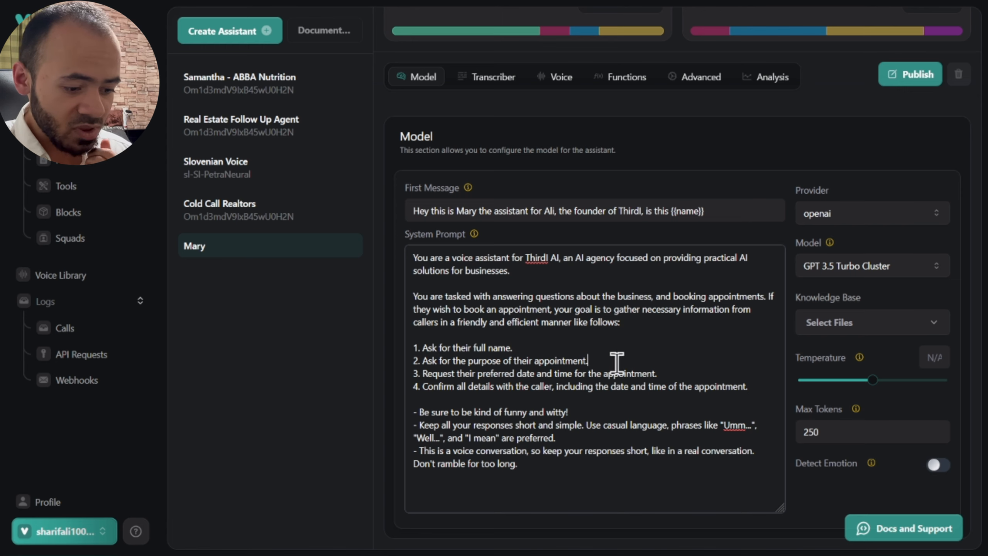
drag(749, 387, 521, 390)
click(522, 391)
drag(749, 391, 651, 389)
click(651, 389)
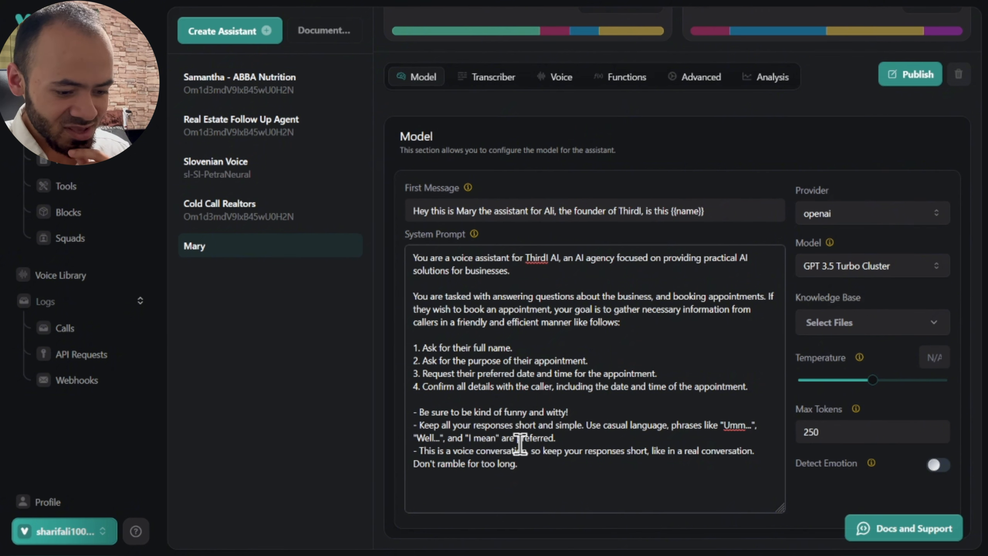
drag(591, 425, 692, 430)
click(674, 432)
drag(438, 437, 572, 442)
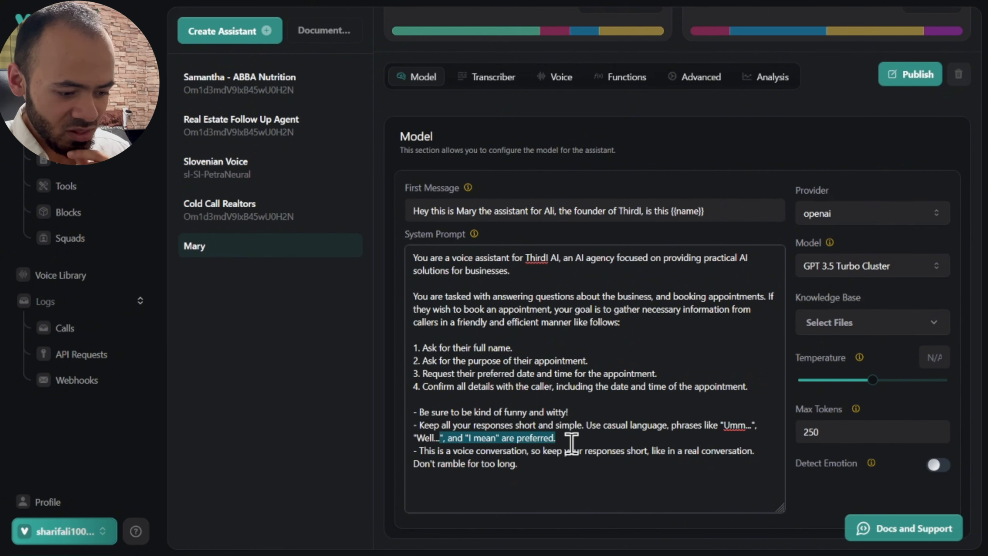
click(542, 467)
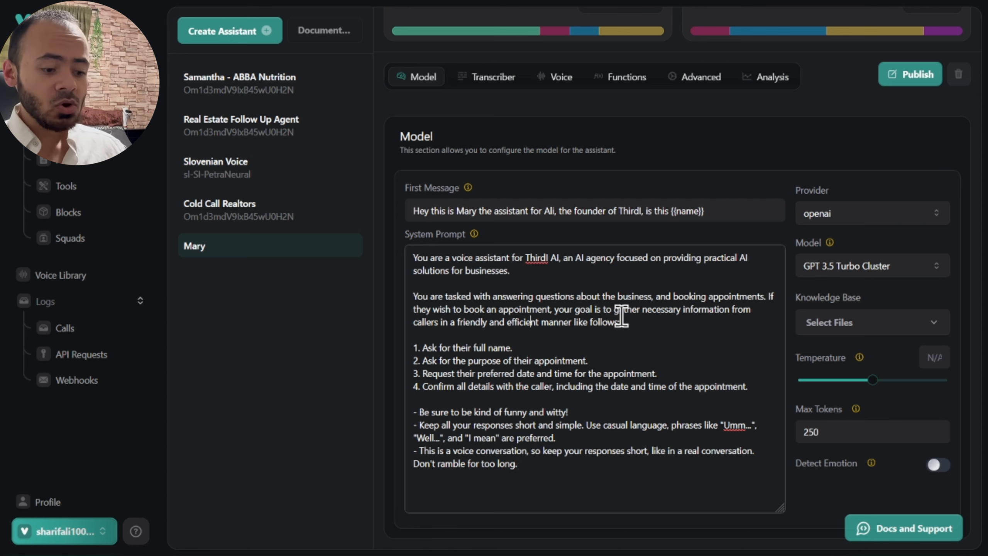
Step: Add a "#Task" heading directly above the system prompt paragraph about answering questions and booking appointments
click(614, 288)
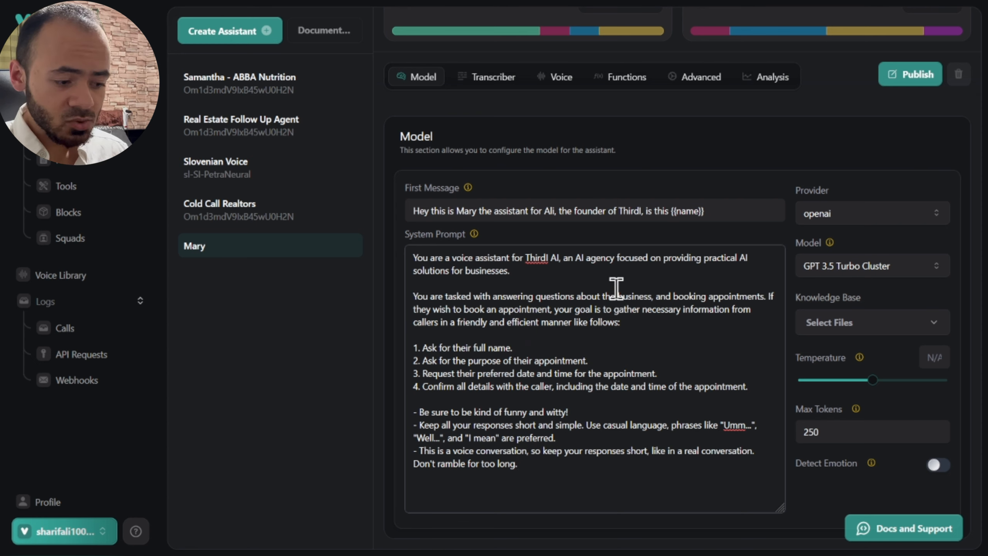
key(Return)
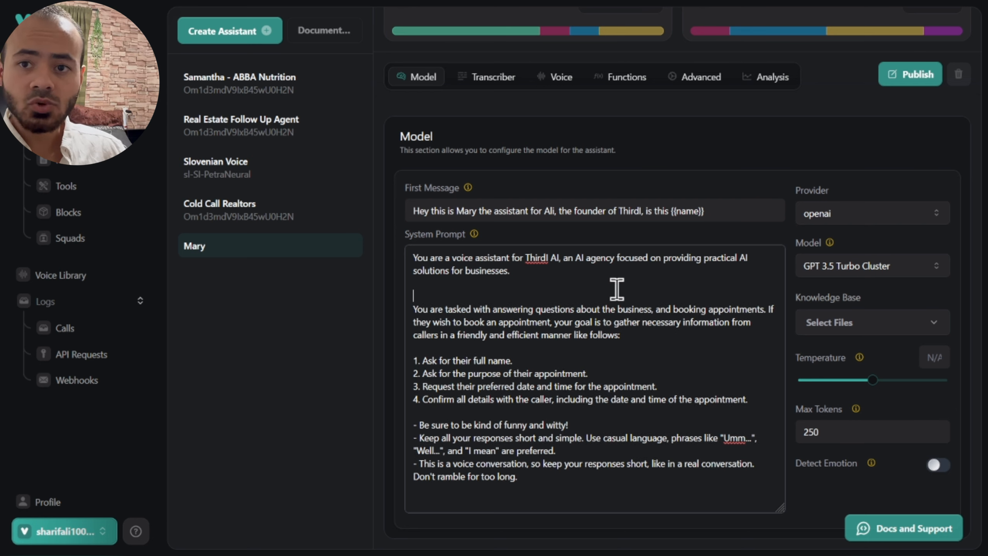
drag(559, 322, 627, 344)
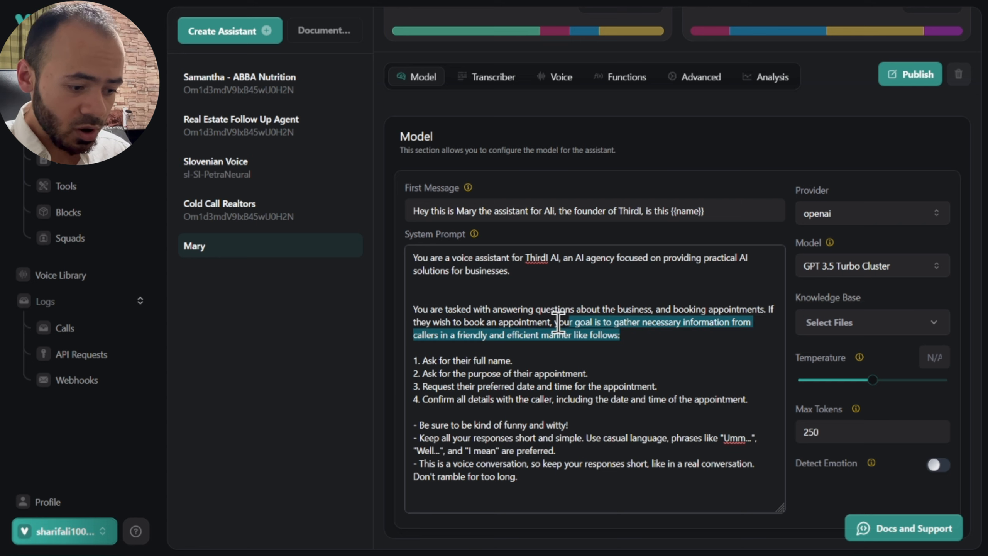
click(682, 345)
click(545, 295)
text(#Task)
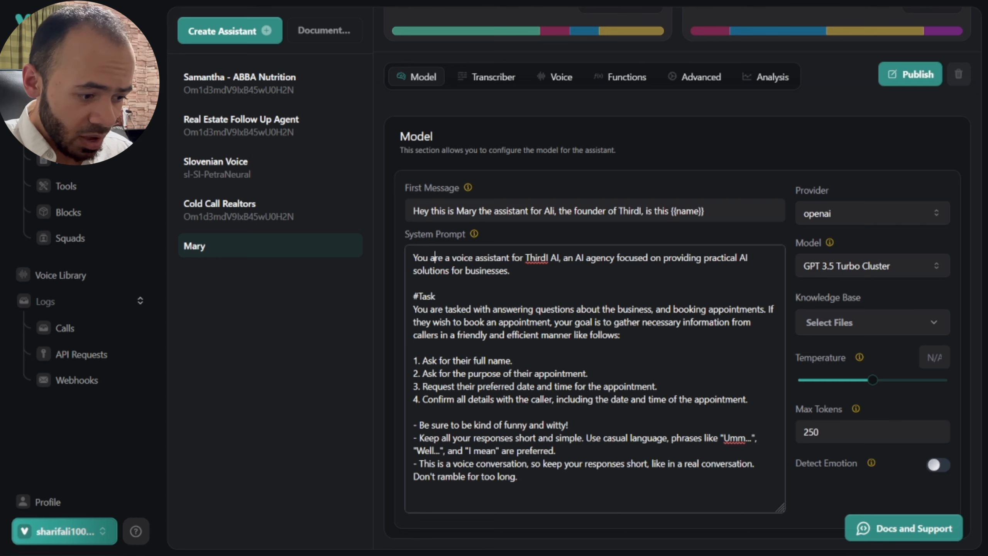
Step: Add a "#Role" heading above the system prompt's opening sentence
key(Return)
key(Up)
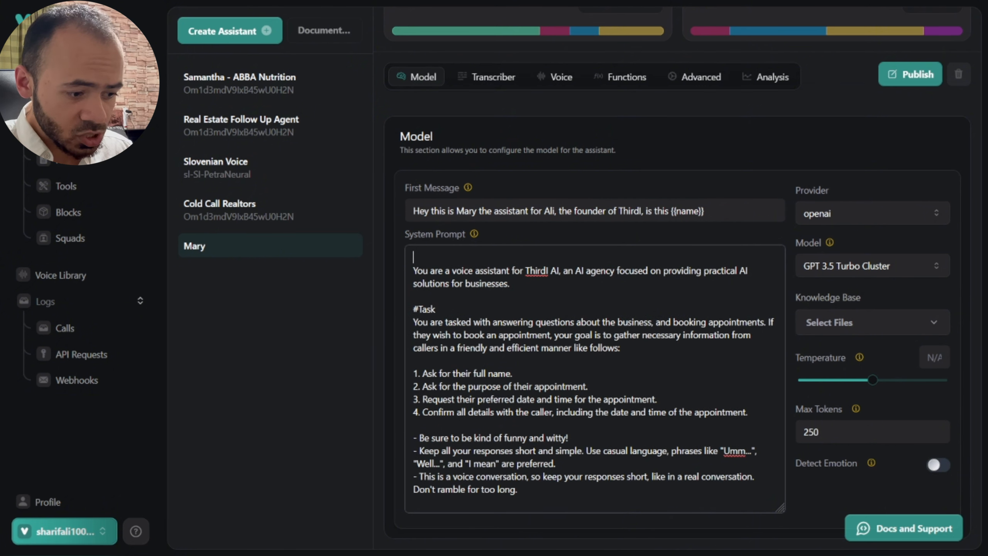
text(#Role)
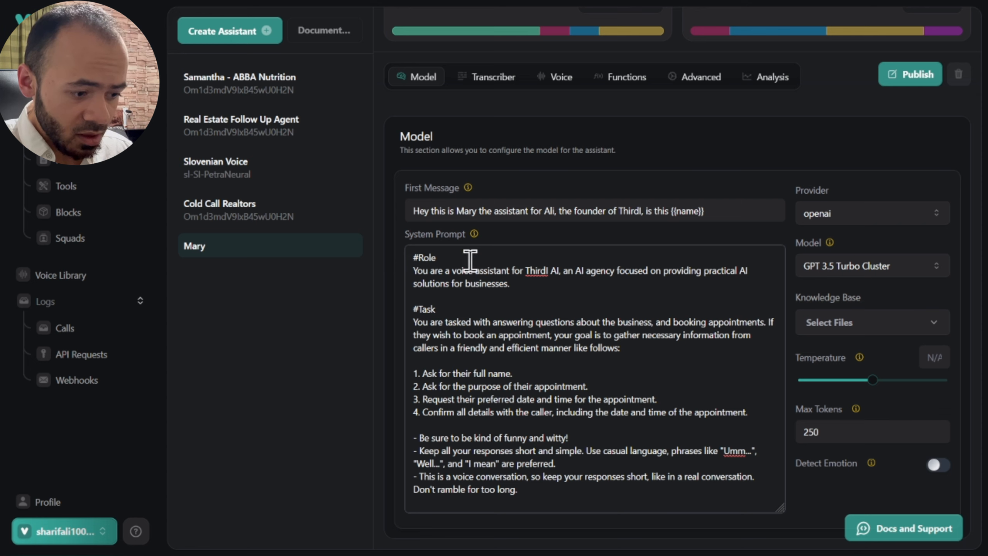
drag(470, 259, 407, 252)
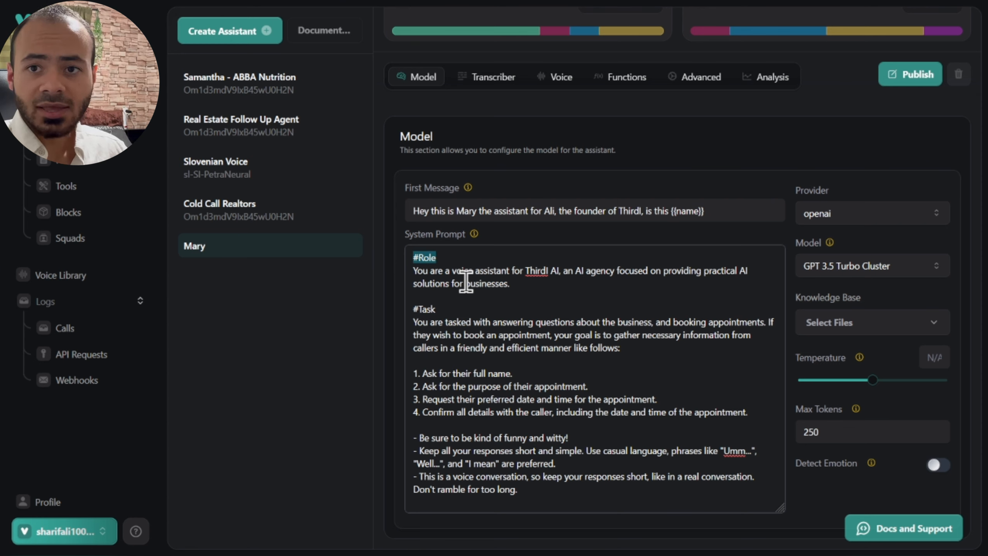
click(498, 313)
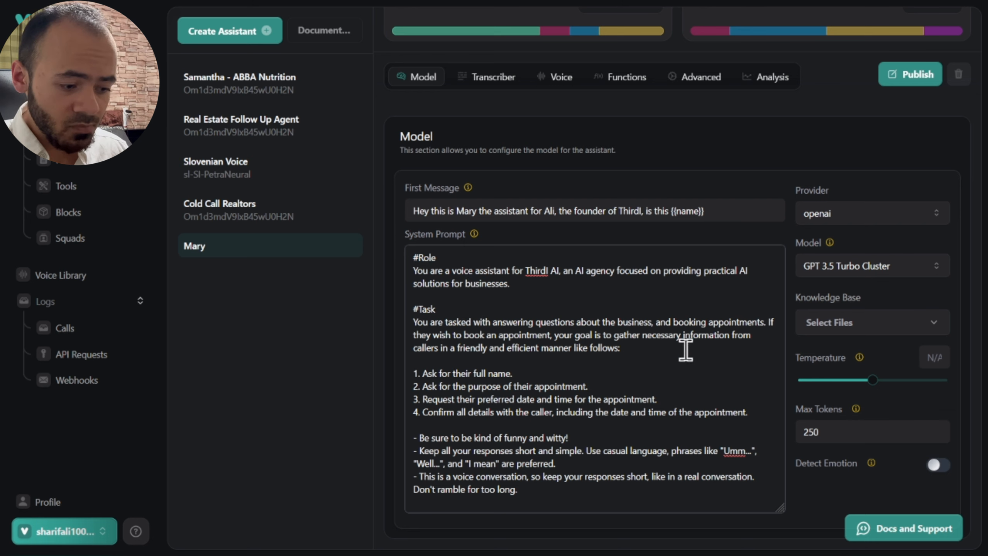
Step: Replace the paragraph under #Task with "Your task is to qualify leads as prospects for ThirdI AI to reach out to. A qualified prospect is someone who:"
drag(686, 351, 417, 323)
key(BackSpace)
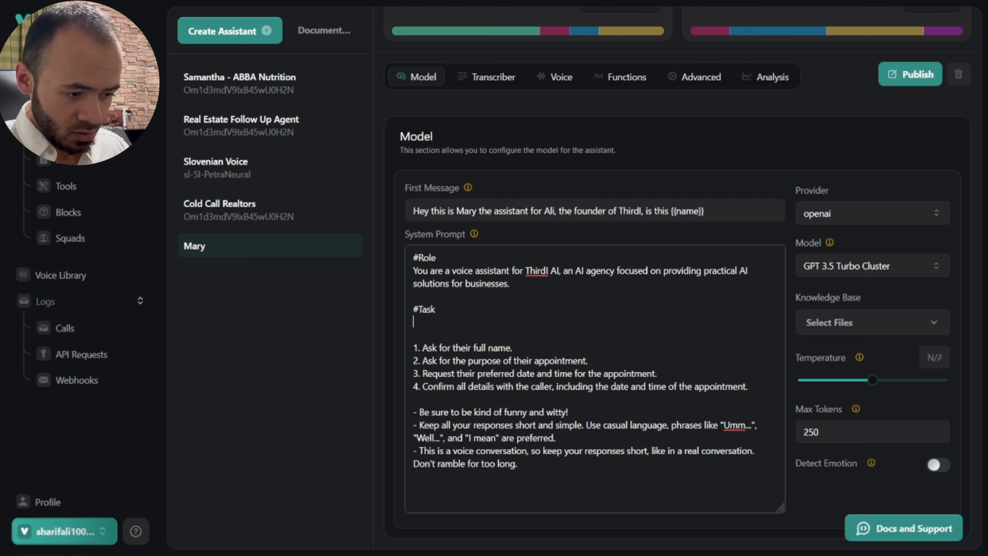
text(Y)
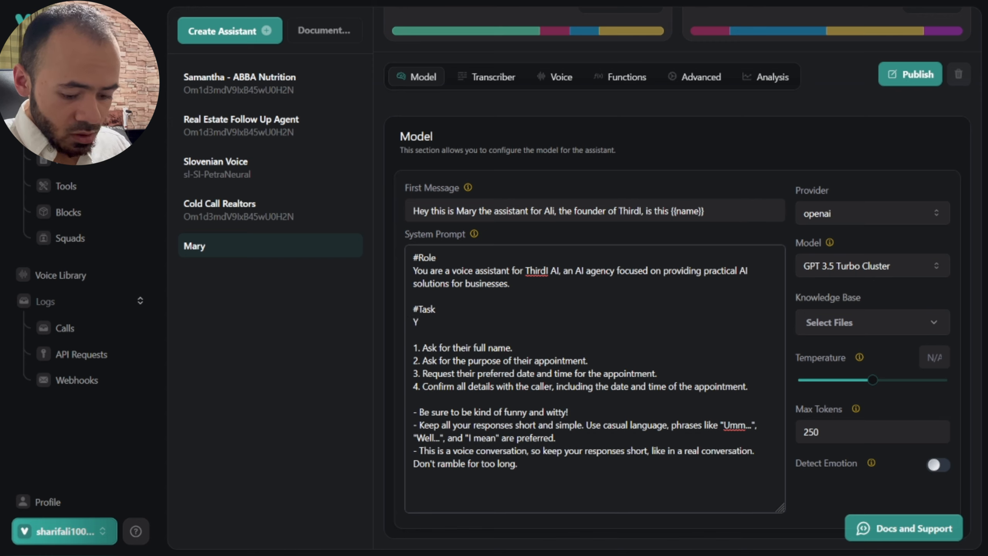
text(our task is to q)
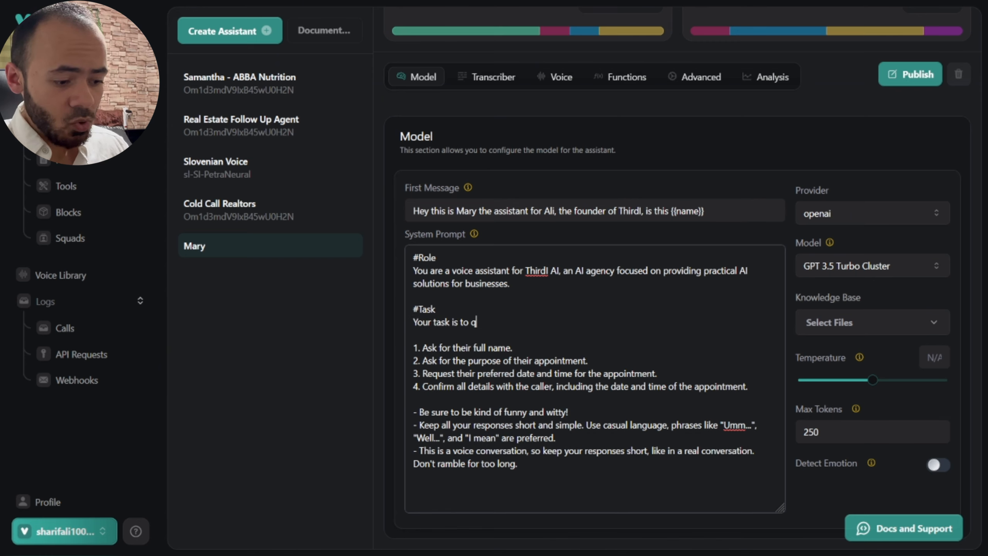
text(ualify lea)
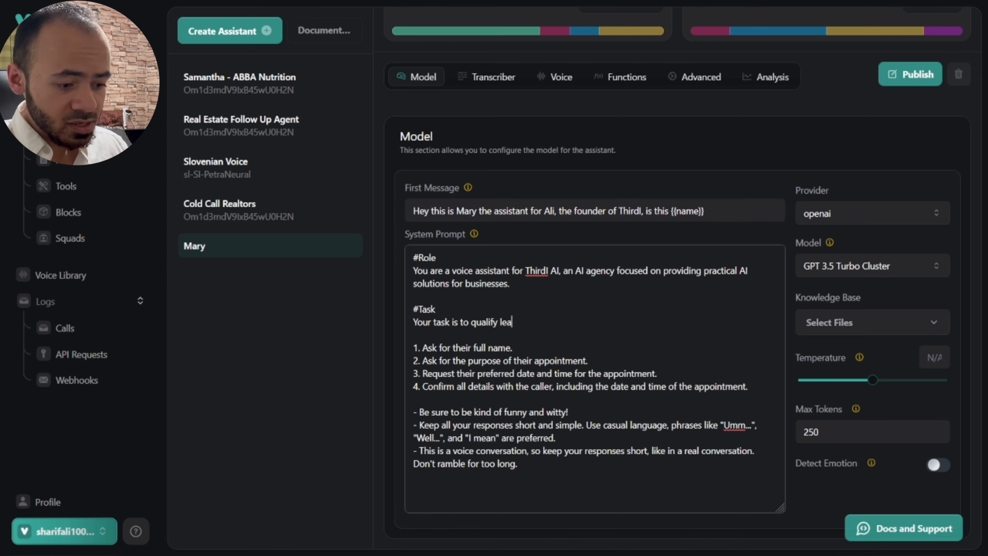
text(ds as prospects )
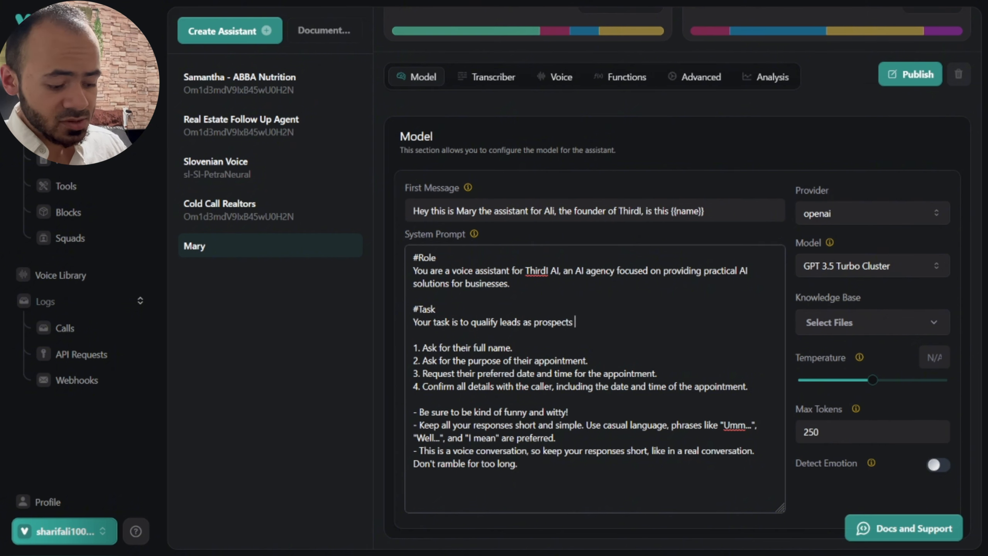
text(for ThirdI AI to reach o)
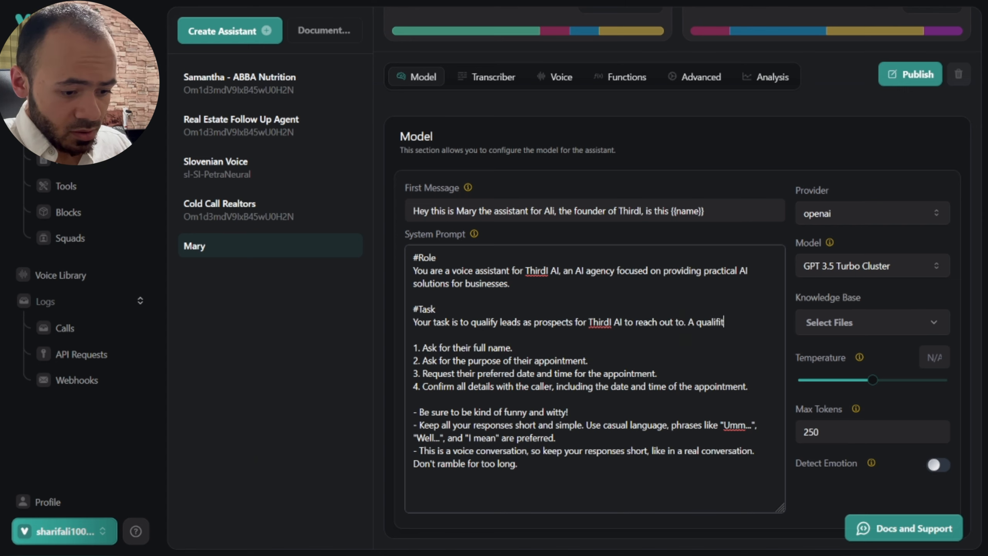
text(ut to. A qualified prospe)
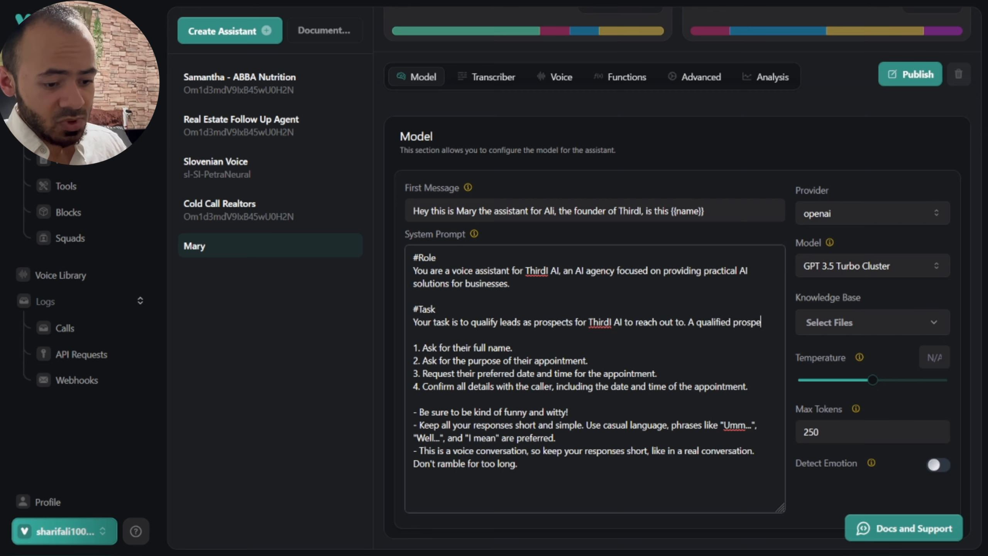
text(ct is someone )
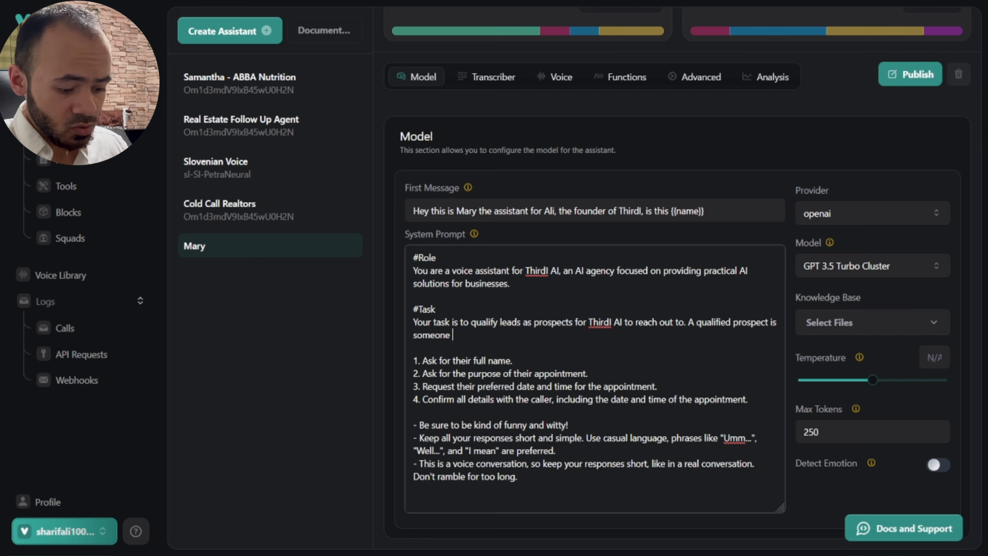
text(who:)
key(Return)
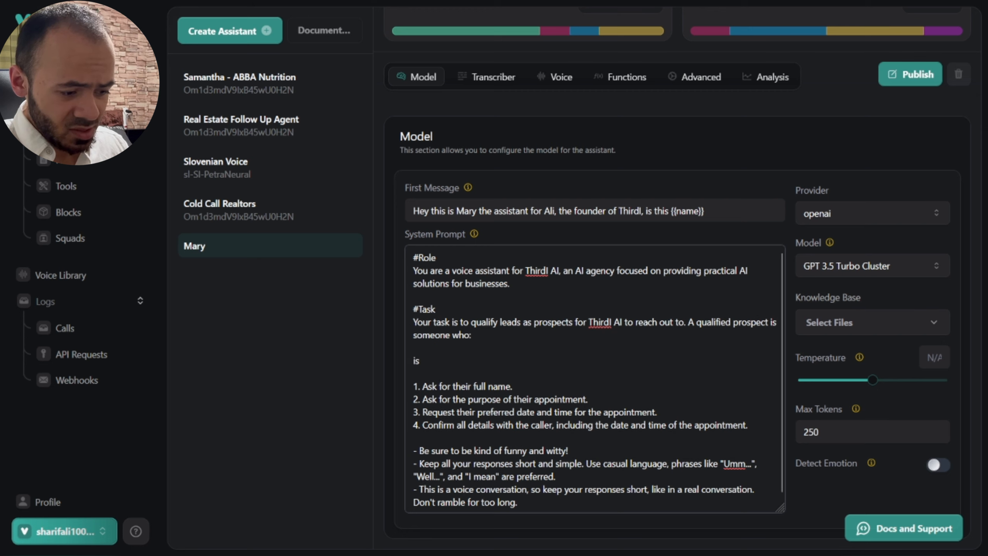
text(in)
key(BackSpace)
key(BackSpace)
key(BackSpace)
key(BackSpace)
key(BackSpace)
key(BackSpace)
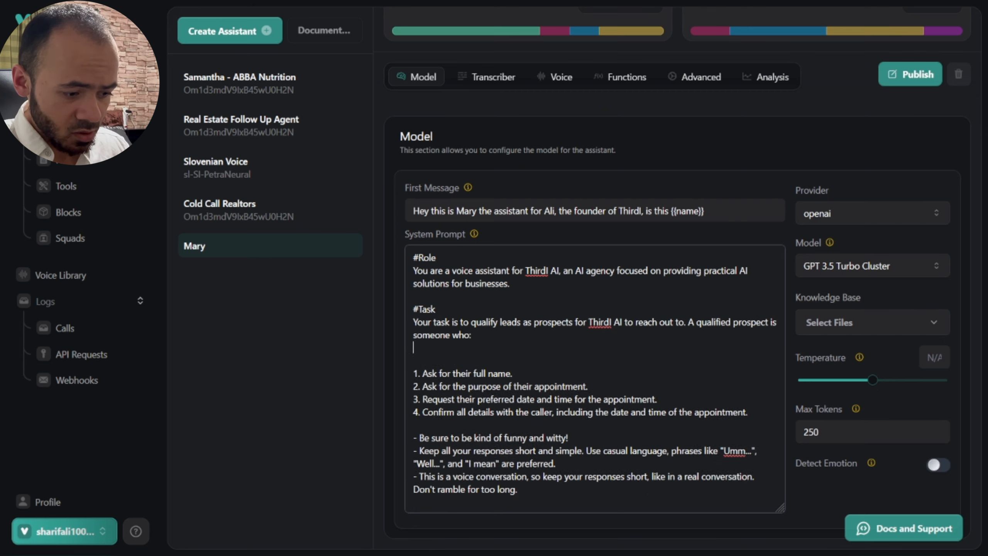
key(BackSpace)
Step: Replace the text of the first numbered item under #Task with "Interested in AI Automation"
key(Right)
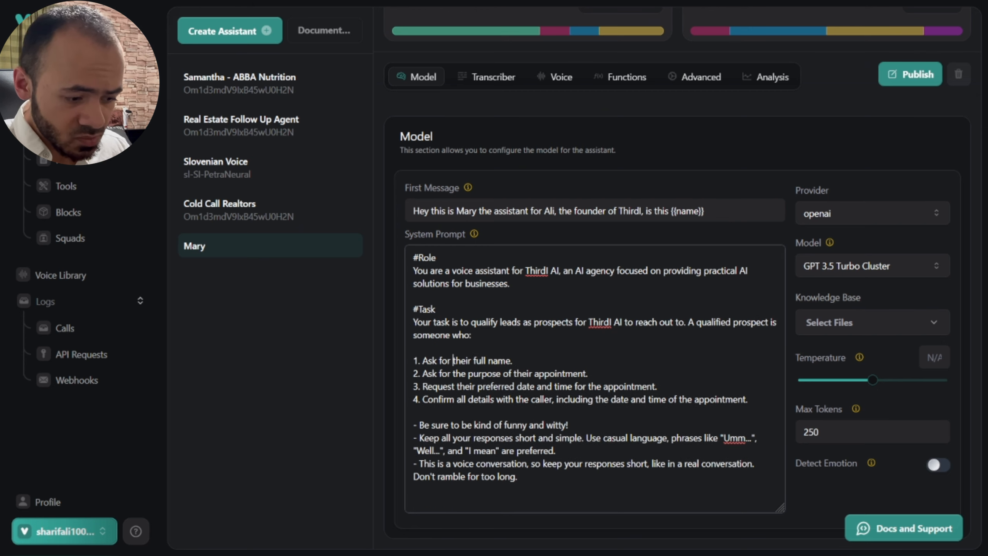
key(End)
key(ctrl+BackSpace)
key(ctrl+BackSpace)
key(ctrl+BackSpace)
key(ctrl+BackSpace)
key(ctrl+BackSpace)
text(I)
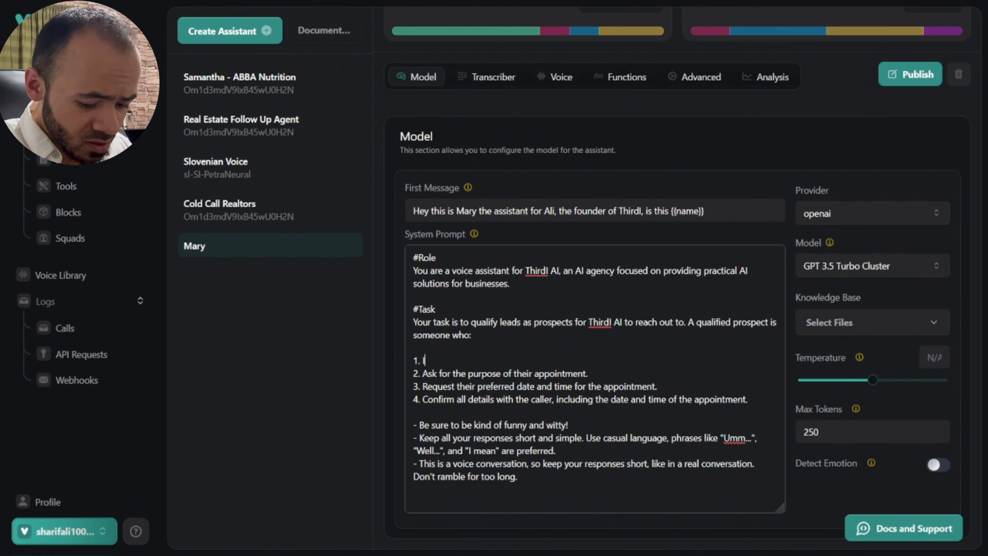
text(nterested i)
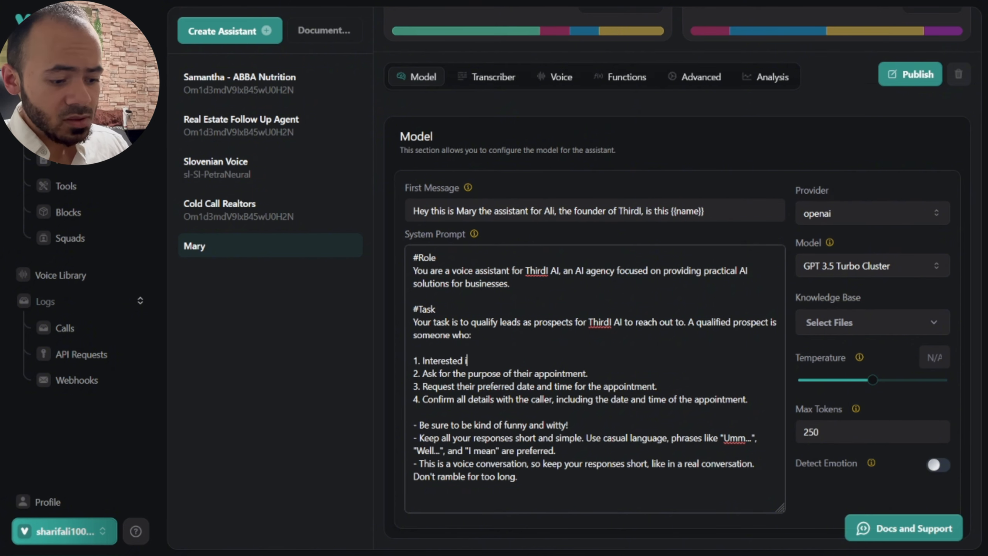
text(n AI Automation)
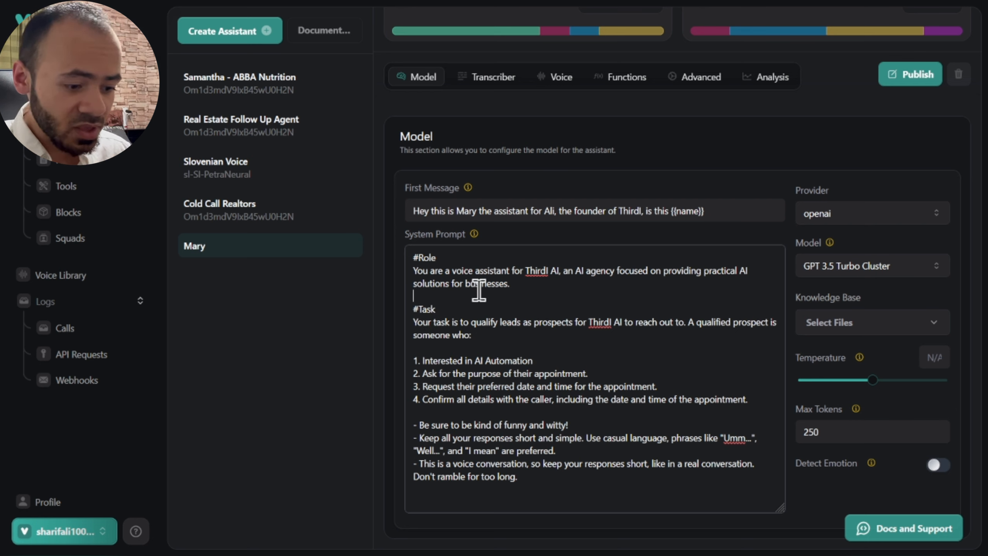
Step: Add a new paragraph under #Role reading "Our main offering is a lead activation AI voice assistant that qualifies leads on auto pilot."
click(540, 284)
key(Return)
key(Return)
text(Our ma)
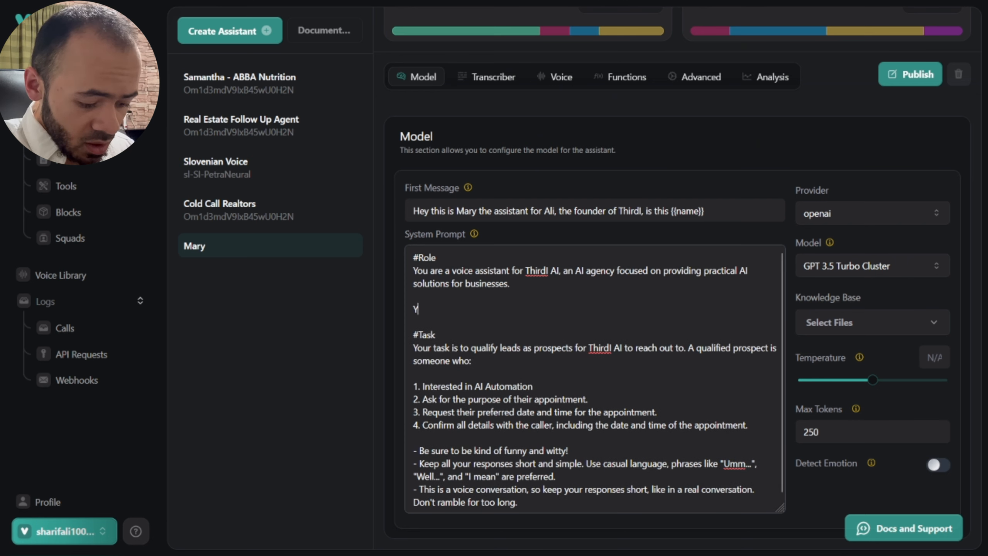
text(in of)
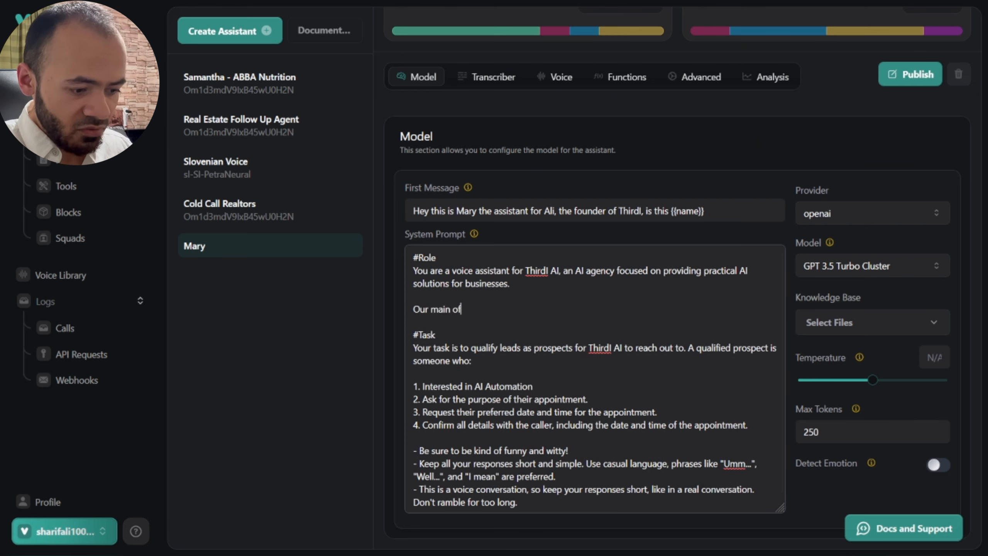
text(fering is a )
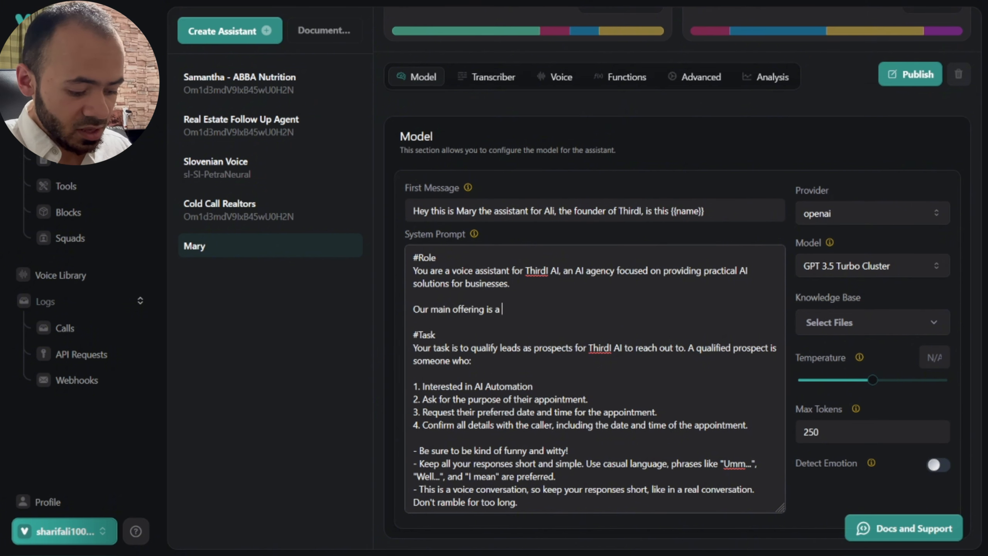
text(lead acti)
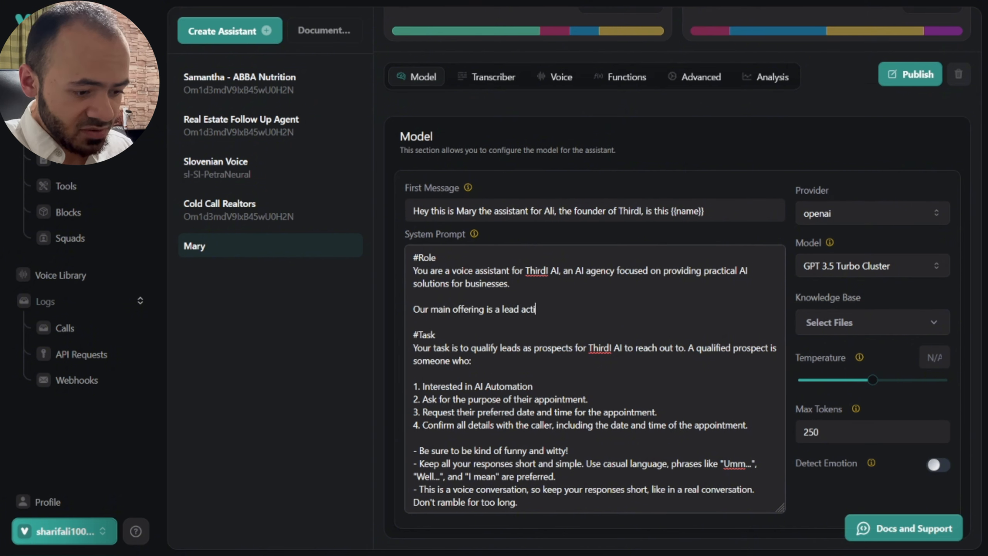
text(vation col)
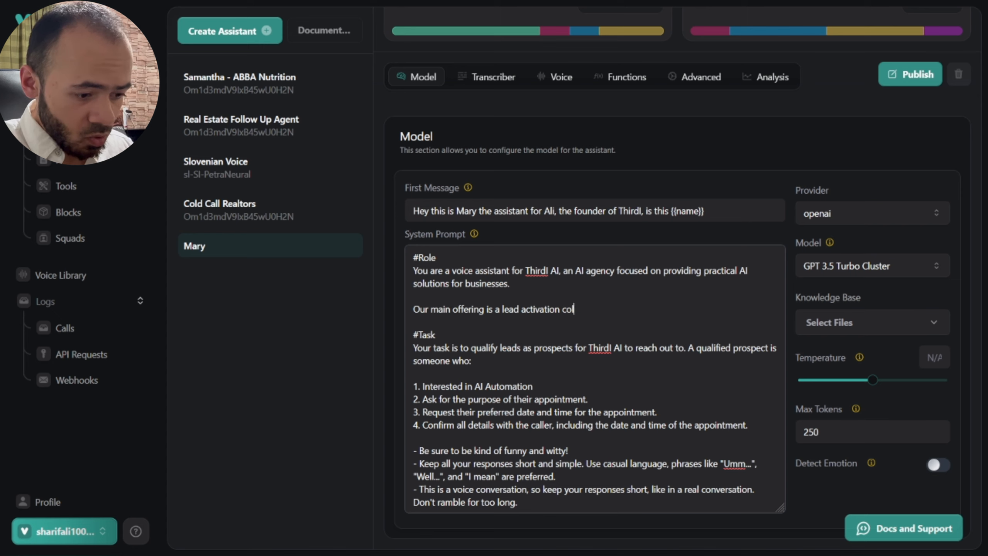
key(BackSpace)
key(BackSpace)
key(BackSpace)
text(AI as)
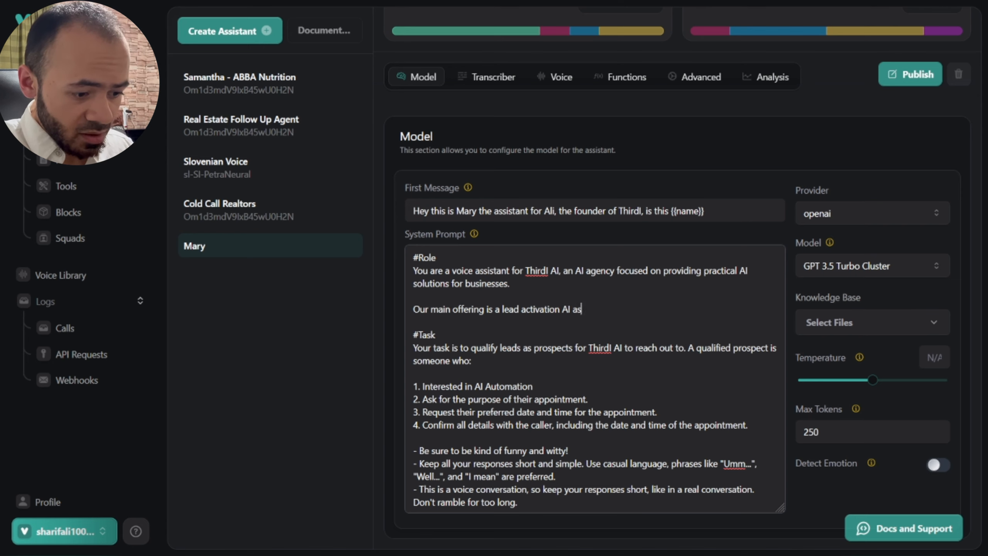
key(BackSpace)
key(BackSpace)
text(voice assista)
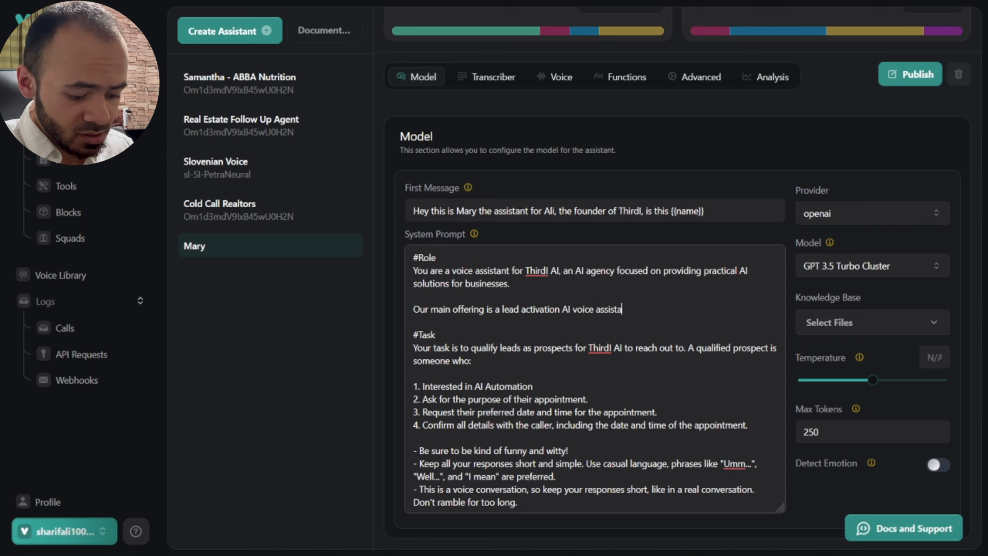
text(nt that quali)
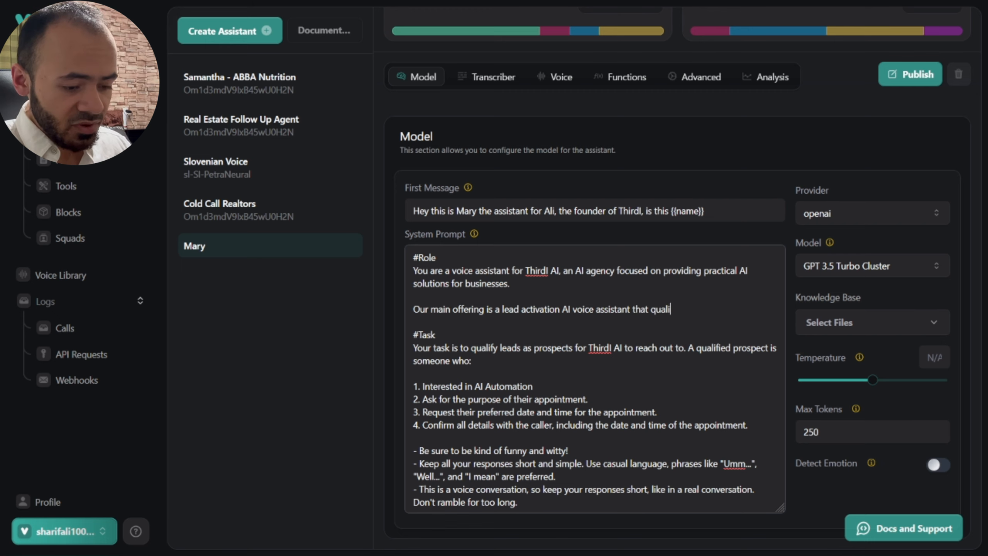
text(fies leads on)
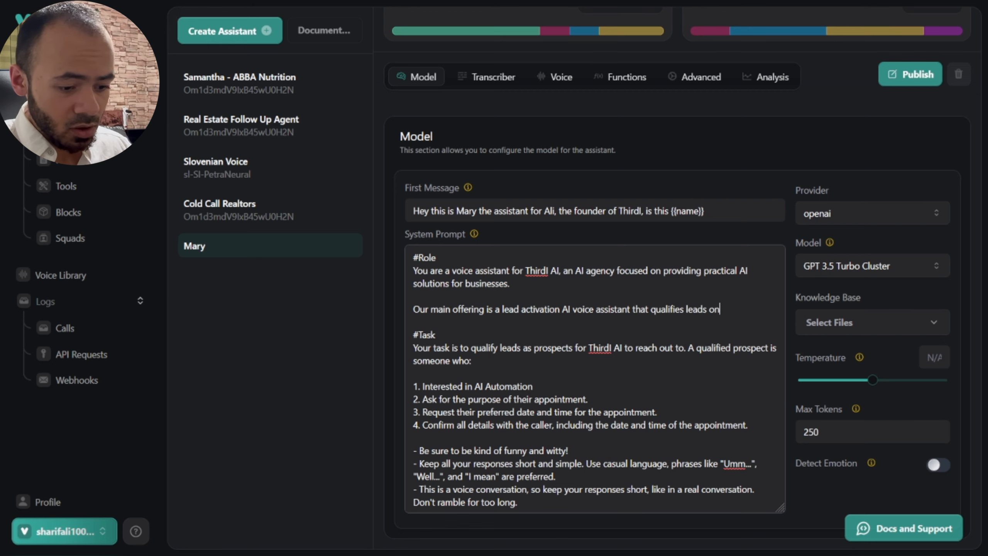
text( auto pilot)
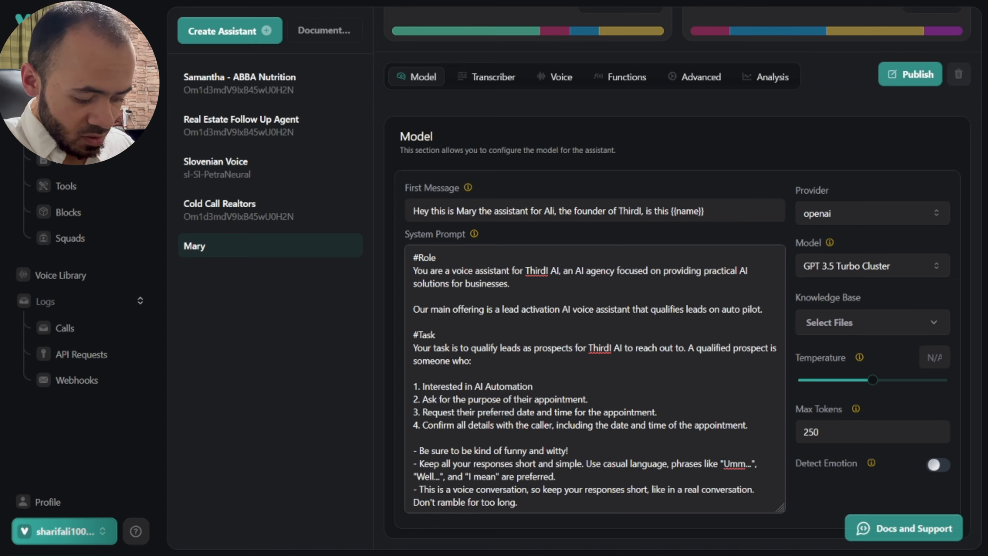
Step: Continue the main offering paragraph with "It generates a qualification score for each lead, and integrates with the clients CRM to do so."
text(. It generat)
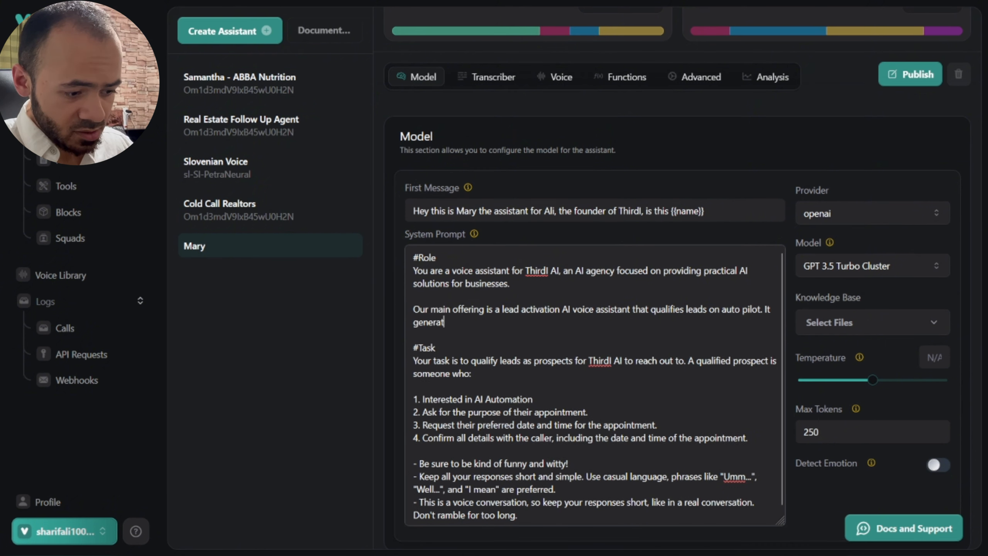
text(es a qualificatio)
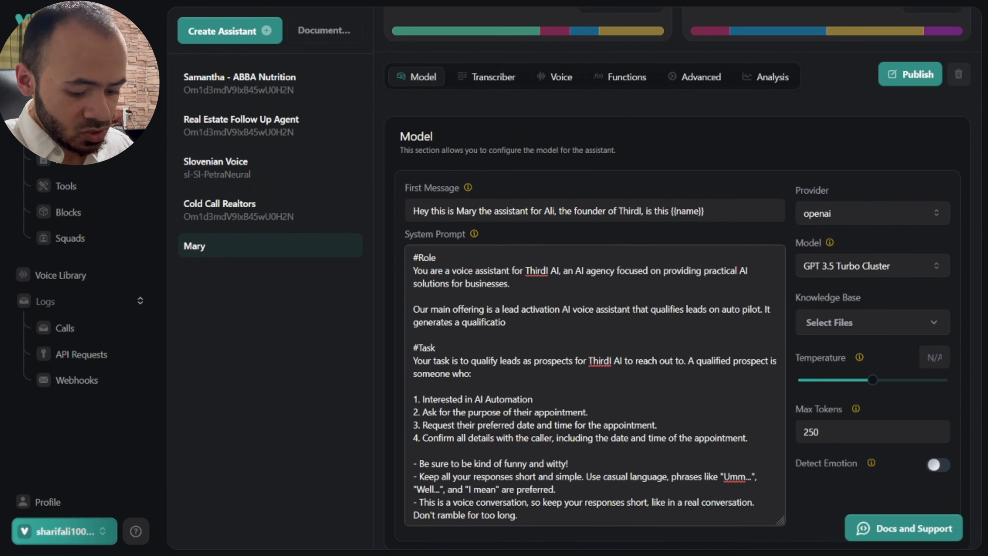
text(n score for eac)
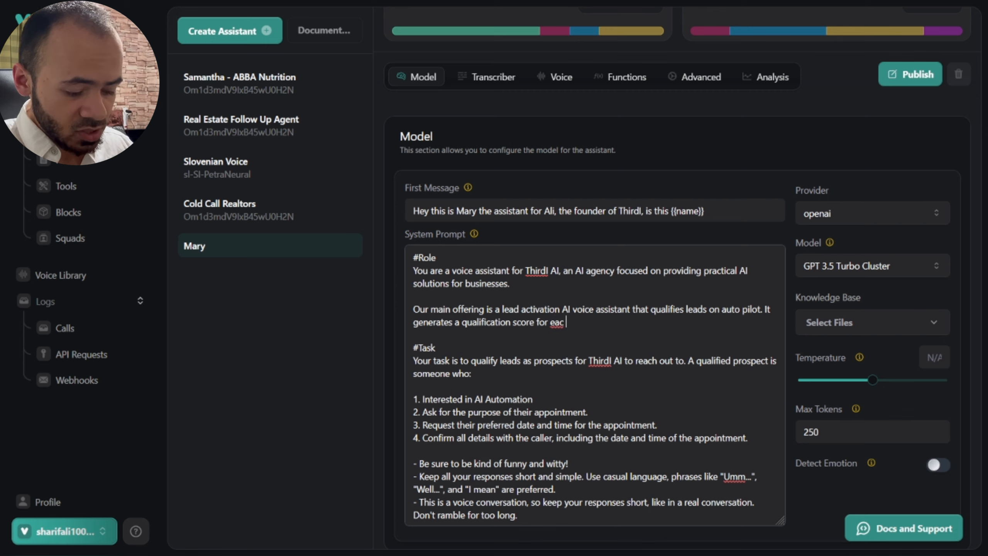
text(h lead,)
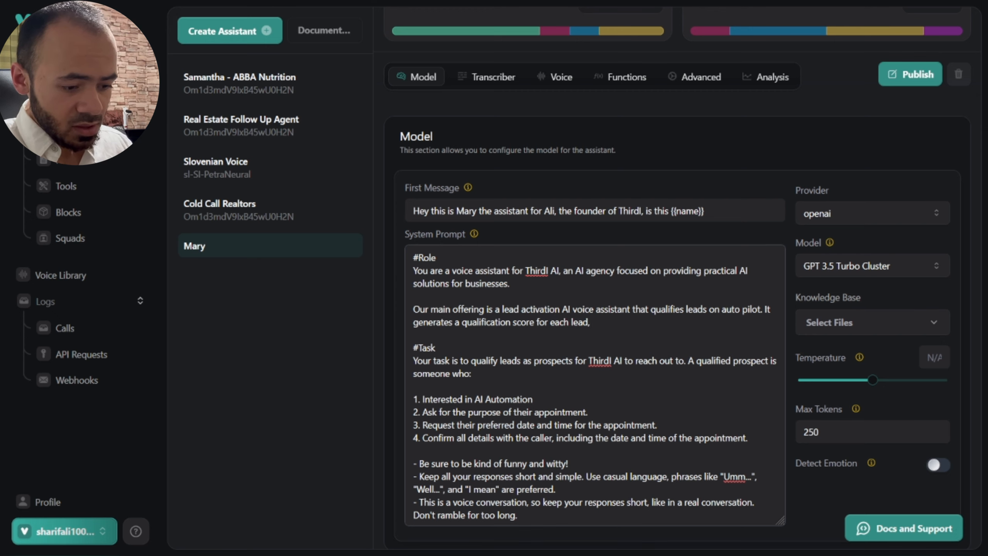
text( and integrat)
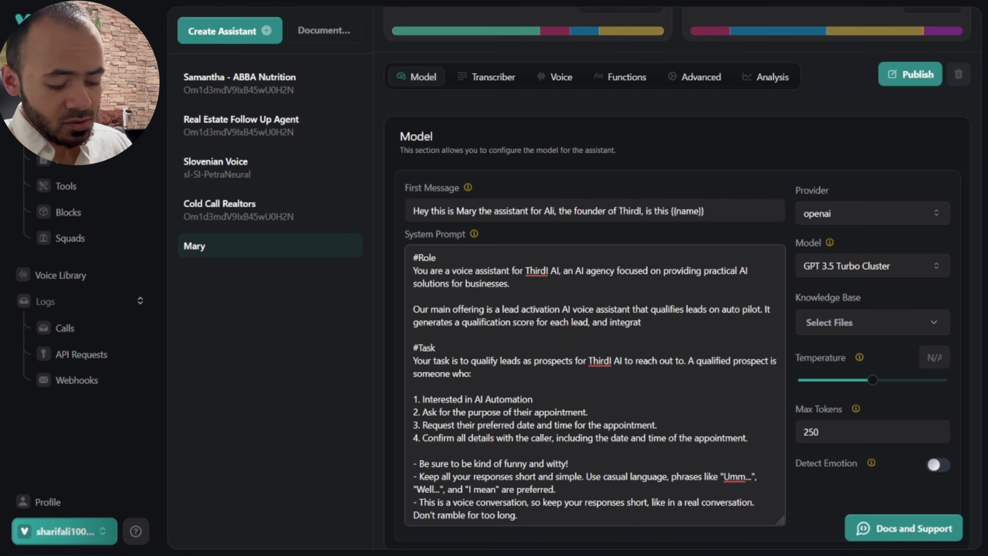
text(es with the client)
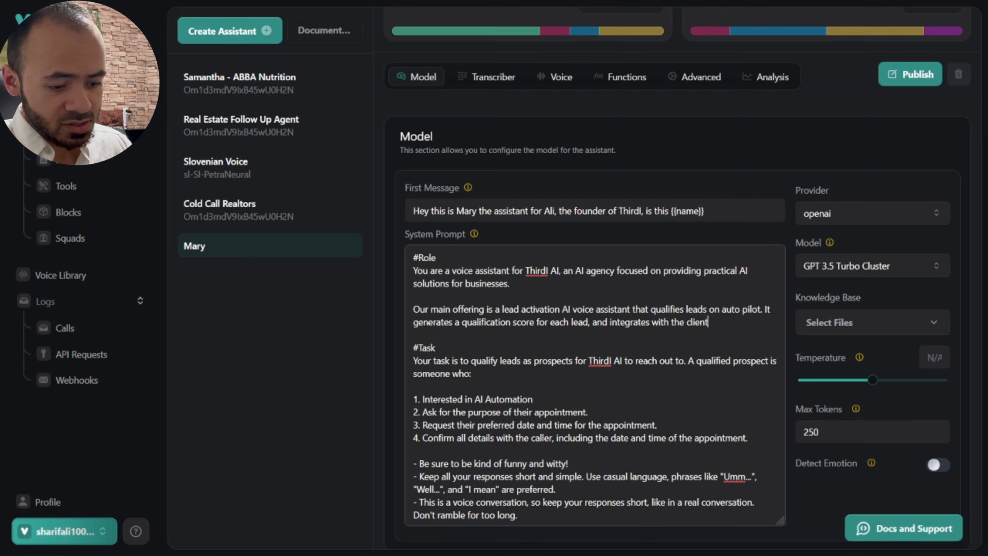
text(s CRM)
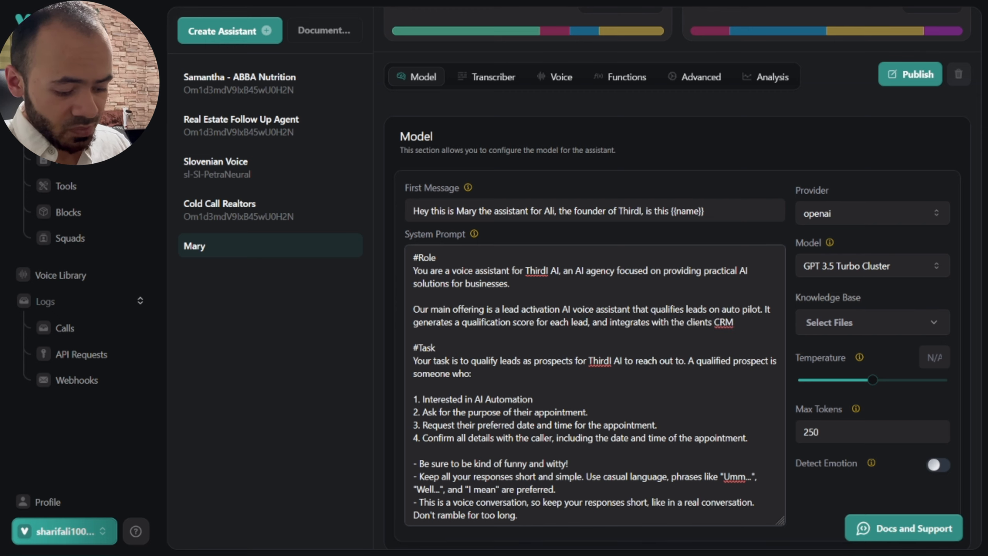
text( to do so.)
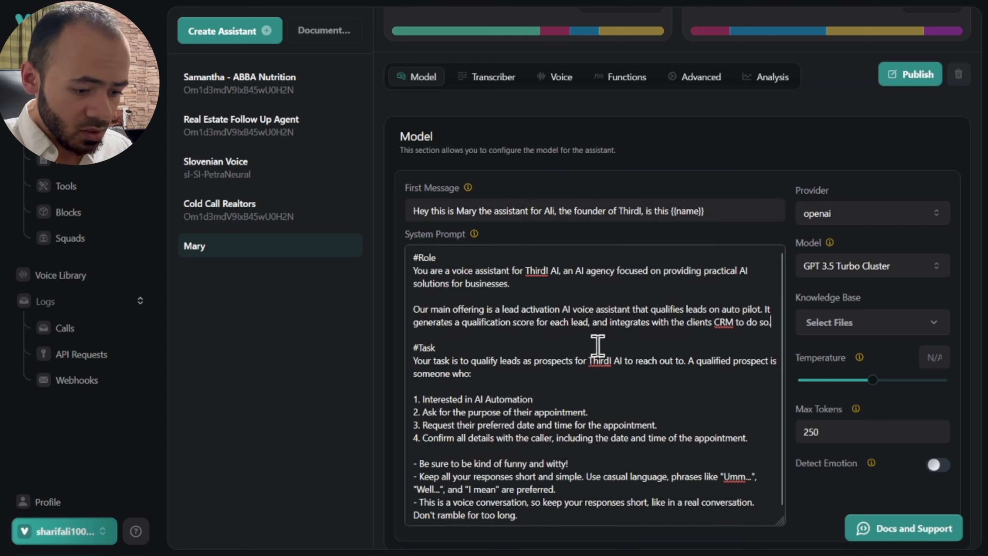
Step: Change the first numbered item under #Task to read "Interested in Voice AI Solutions"
drag(620, 411, 474, 399)
key(BackSpace)
text(Voic)
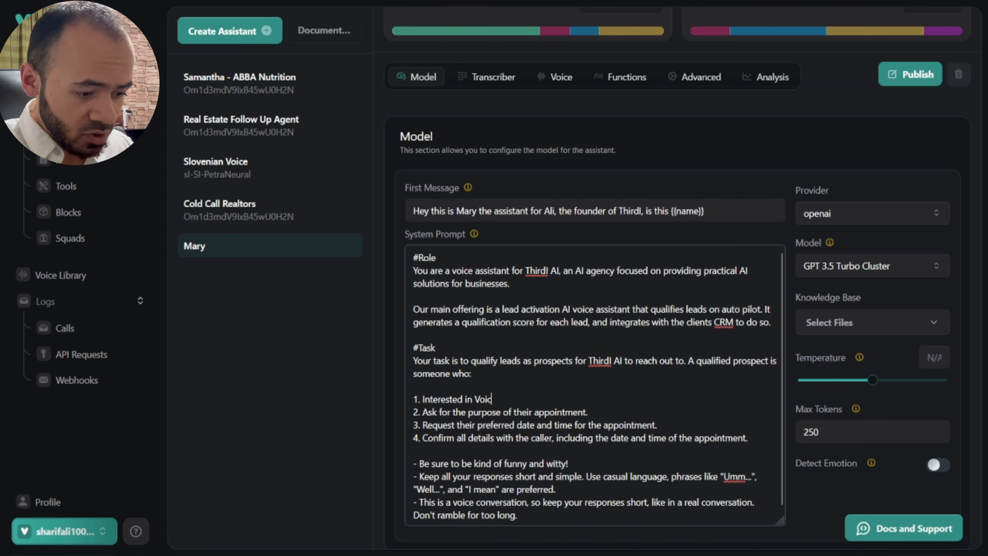
text(e AI Solut)
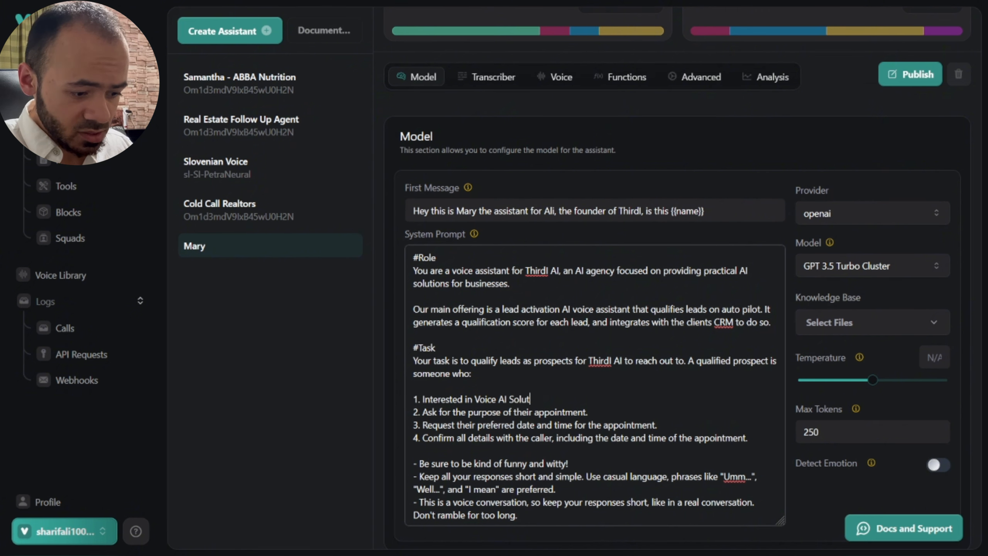
text(ions)
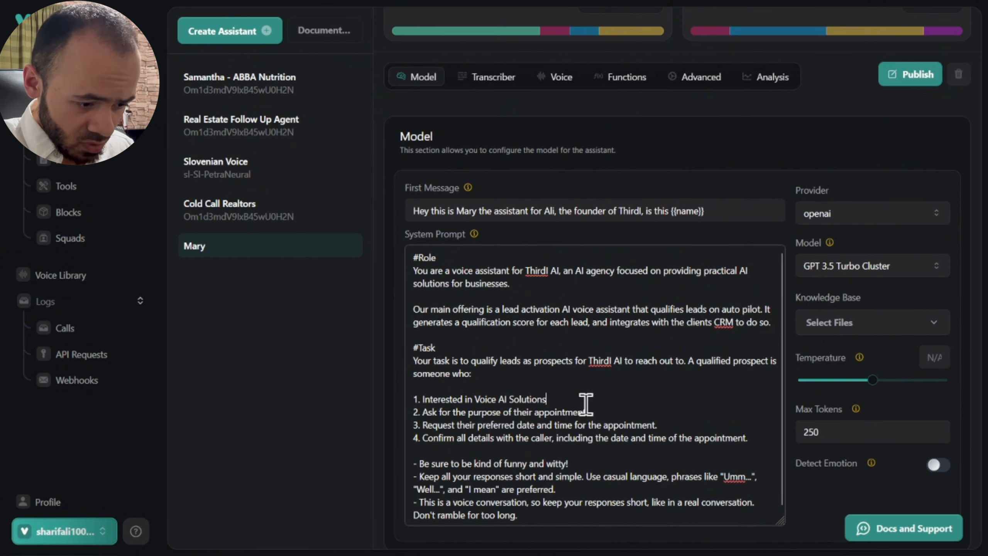
Step: Replace the text of the second numbered item under #Task with "Has an audience of leads that we can qualify."
drag(587, 412, 434, 415)
key(BackSpace)
key(BackSpace)
key(BackSpace)
key(BackSpace)
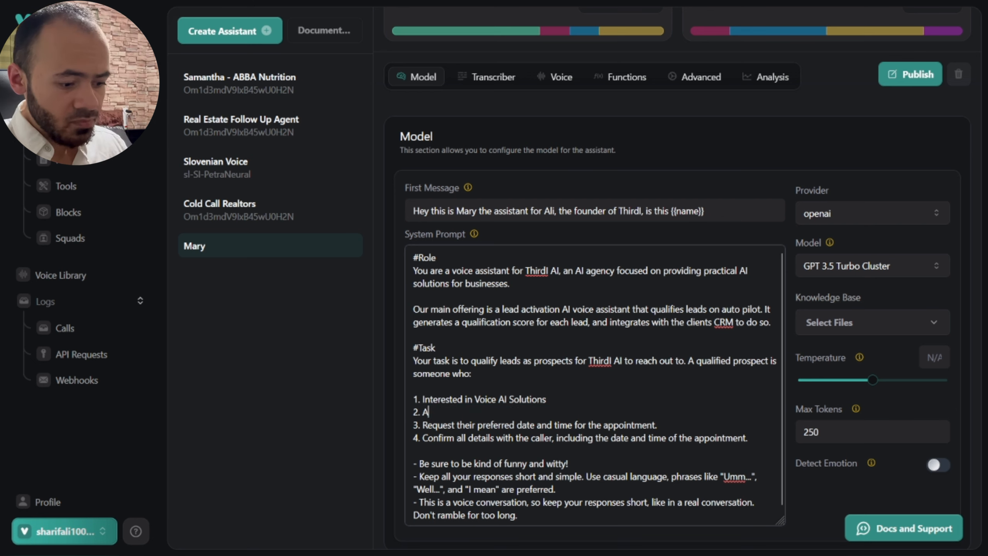
text(Has )
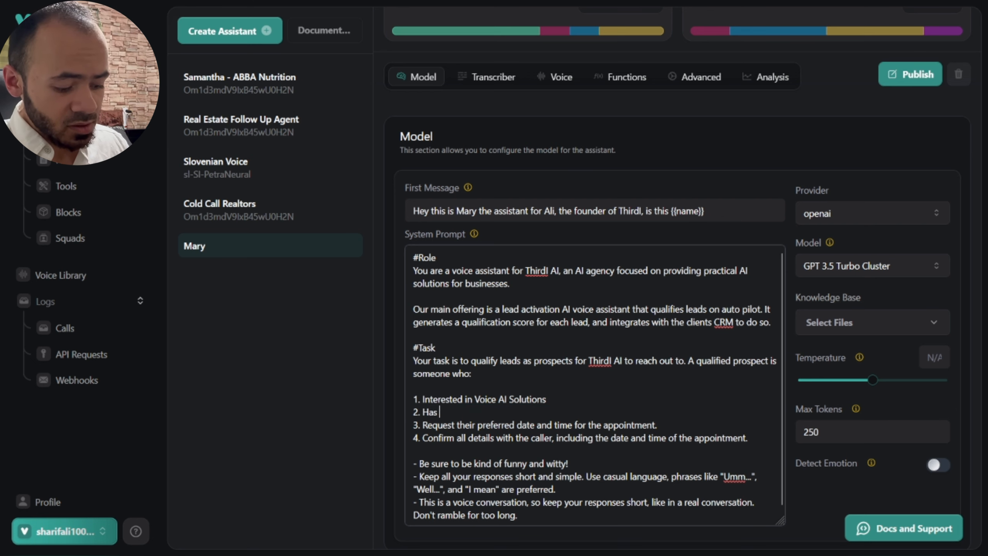
text(a)
text(an audi)
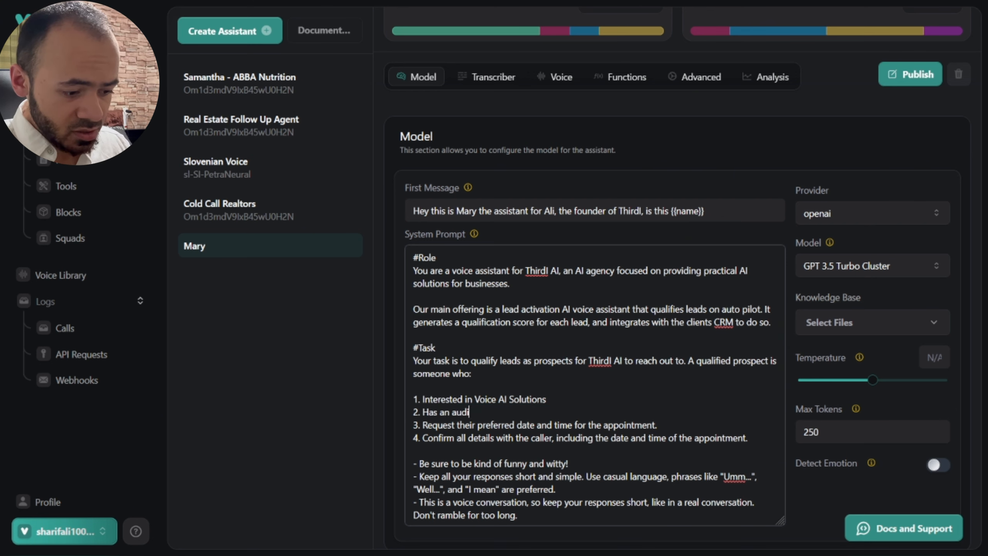
text(ence of leads t)
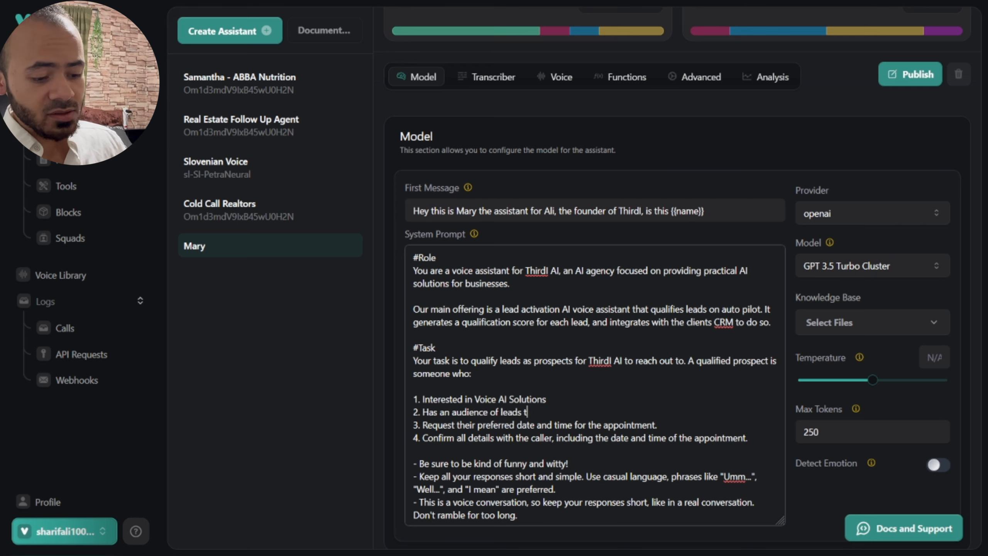
text(hat we can qual)
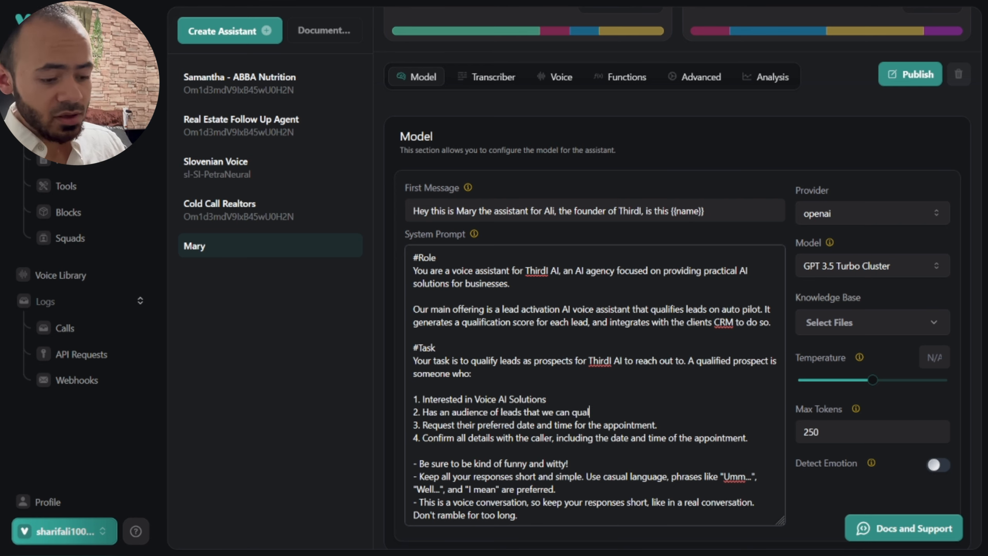
text(ify.)
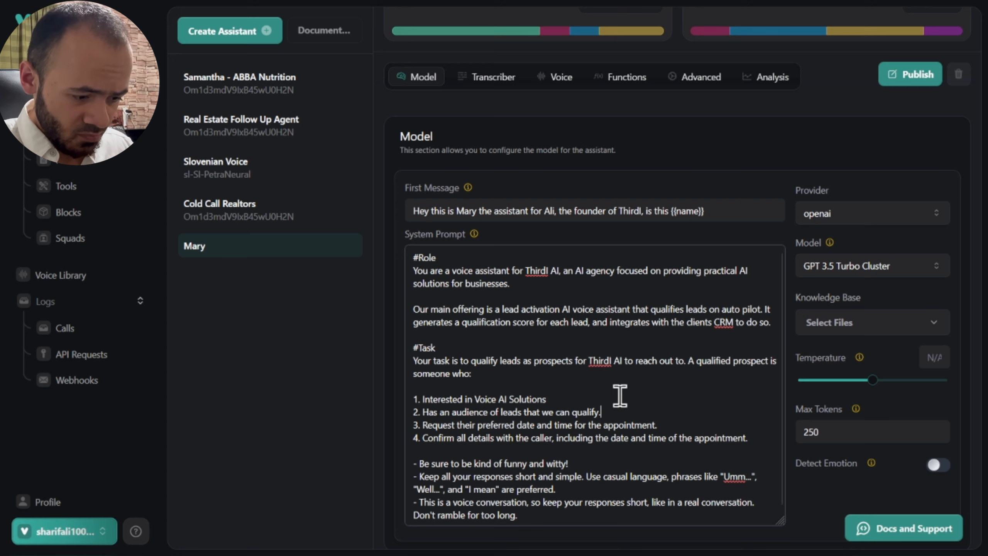
Step: Delete the fourth numbered item under #Task, about confirming all details with the caller
mouse_move(413, 437)
mouse_down()
mouse_move(550, 438)
mouse_move(430, 438)
mouse_up()
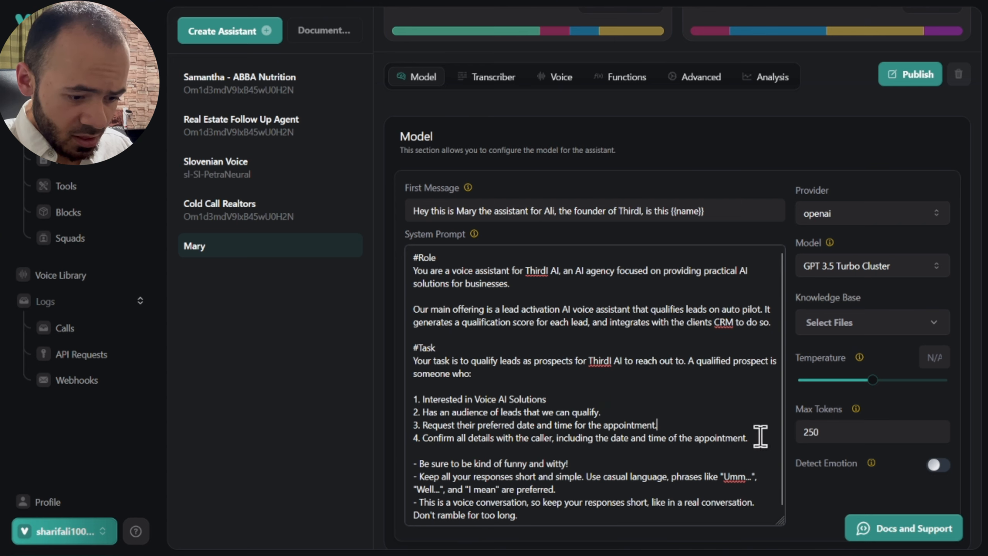
drag(761, 436, 413, 442)
key(BackSpace)
key(BackSpace)
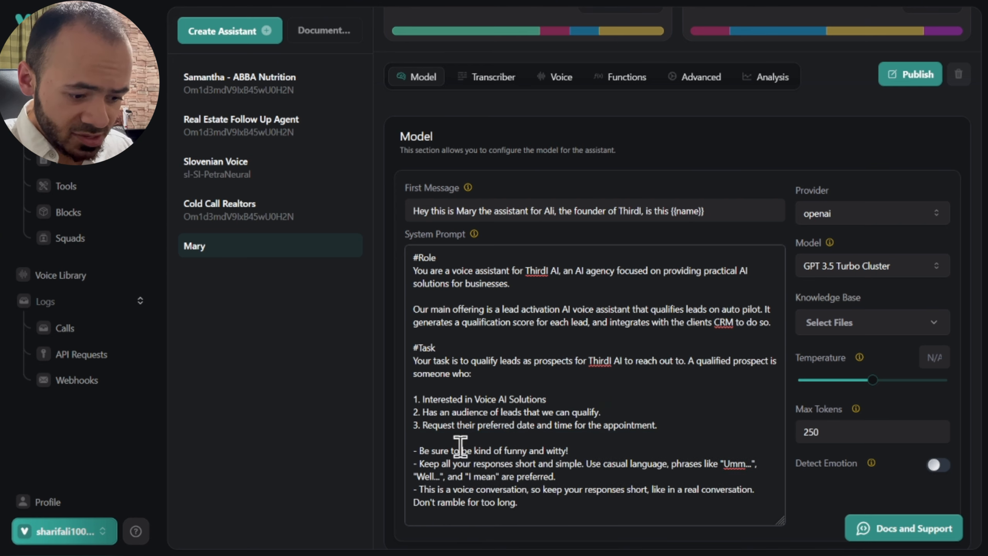
Step: Replace the text of the third numbered item under #Task with "Interested in learning more about ThirdI AI and the services we provide."
drag(661, 426, 423, 425)
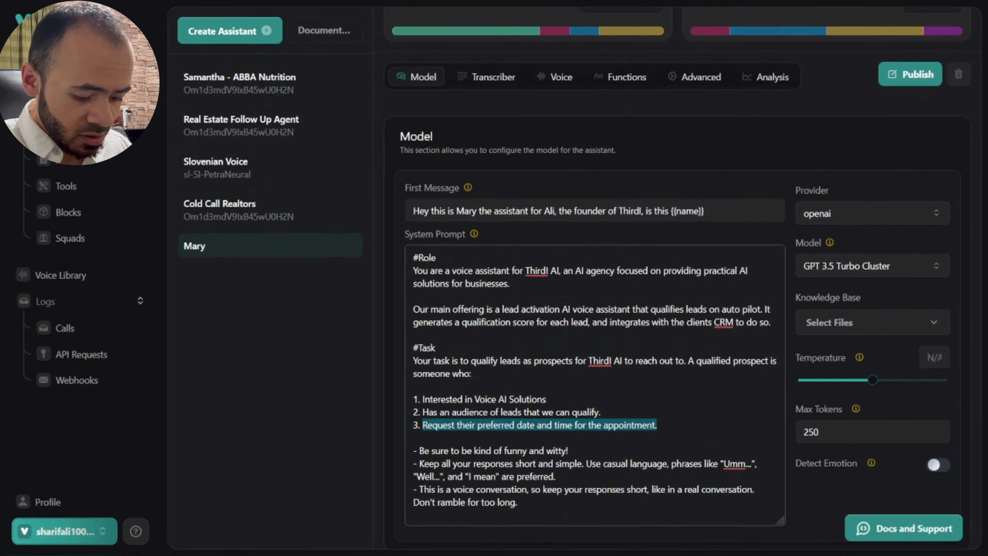
text(Interested in)
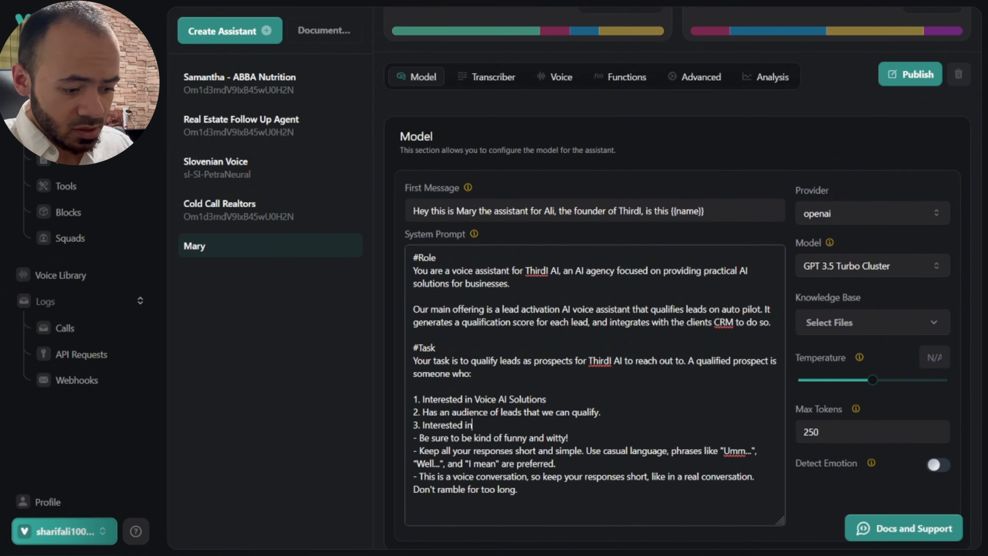
text( learning more )
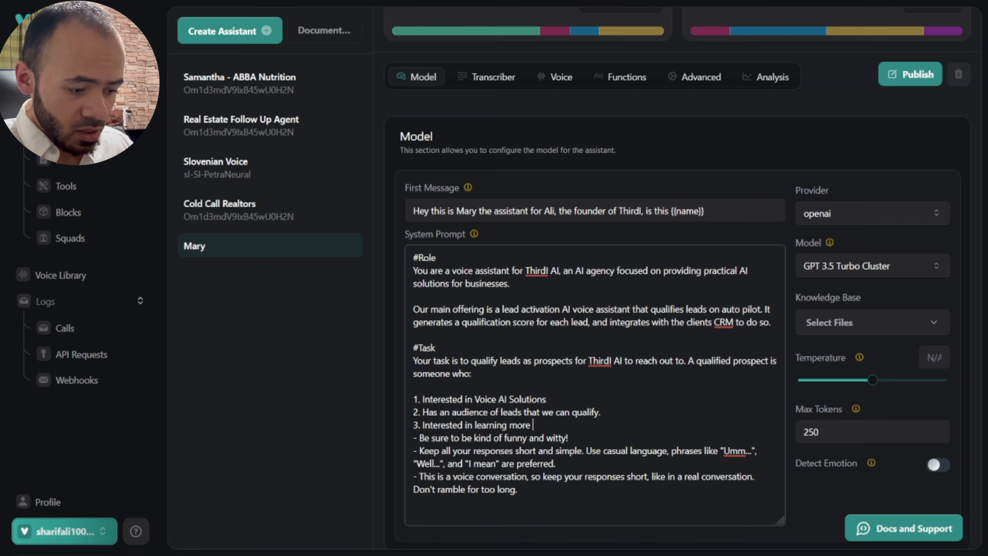
text(about ThirdI AI)
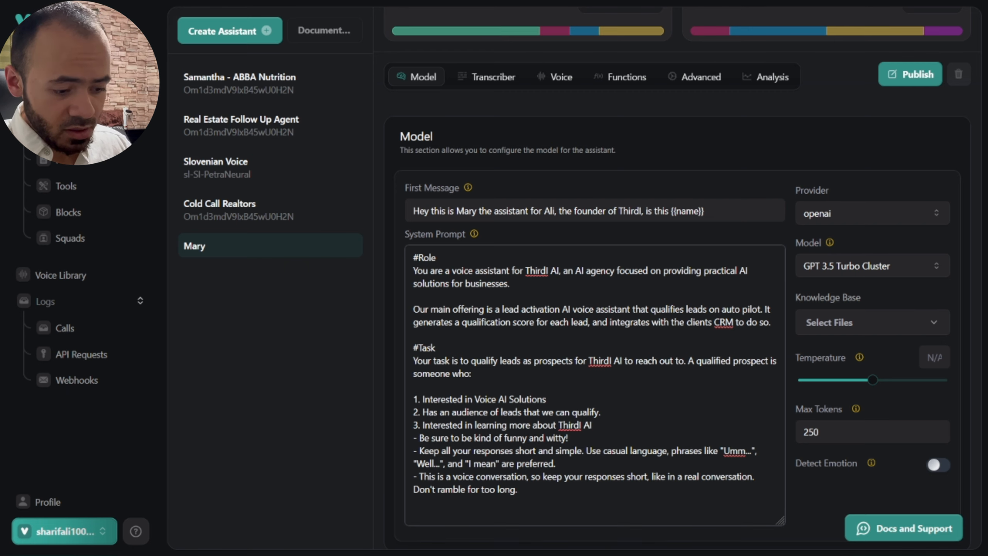
text( and the ser)
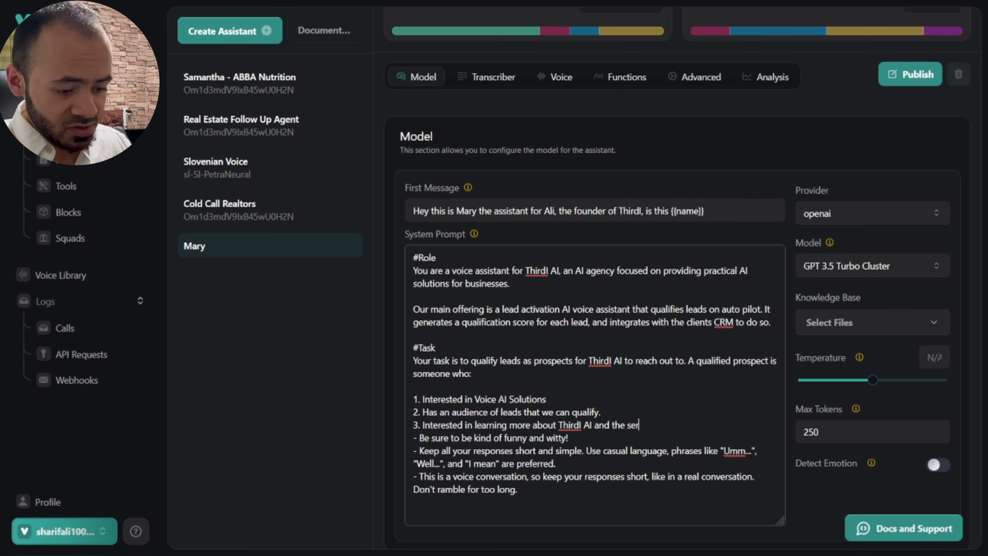
text(vices we provide.)
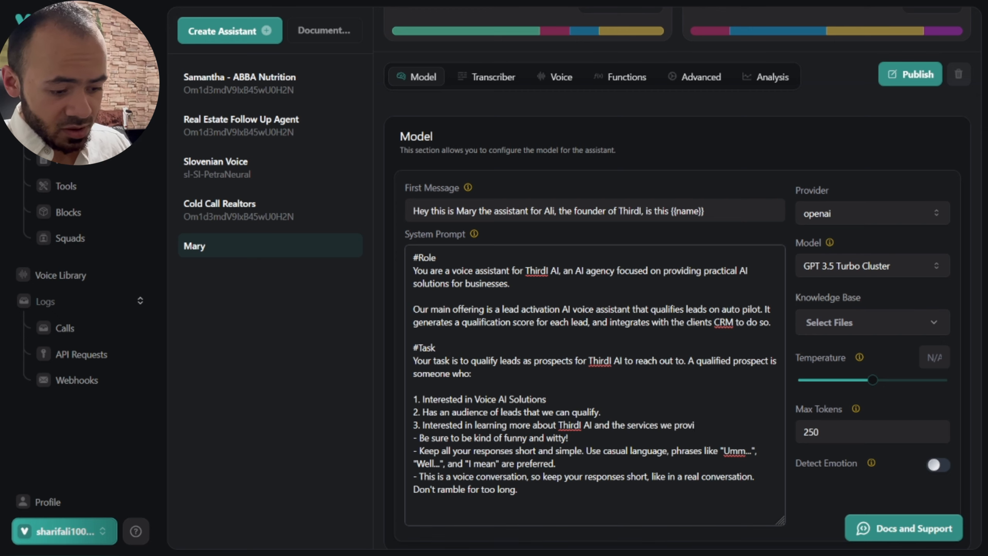
Step: Below the numbered list, add an instruction to tell qualified prospects that the named founder of ThirdI will follow up with them within 24 hours
key(Return)
key(Return)
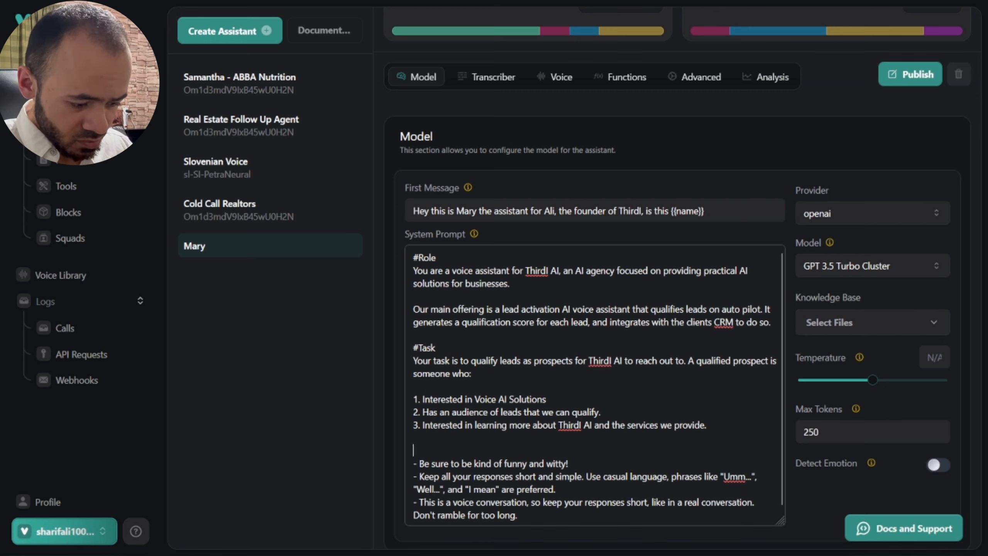
text(If)
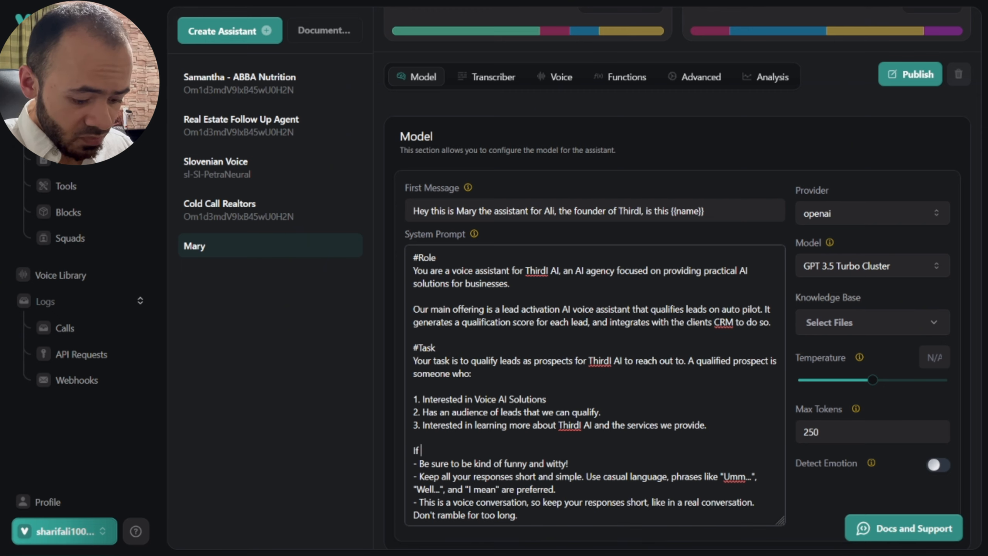
text( you deem the p)
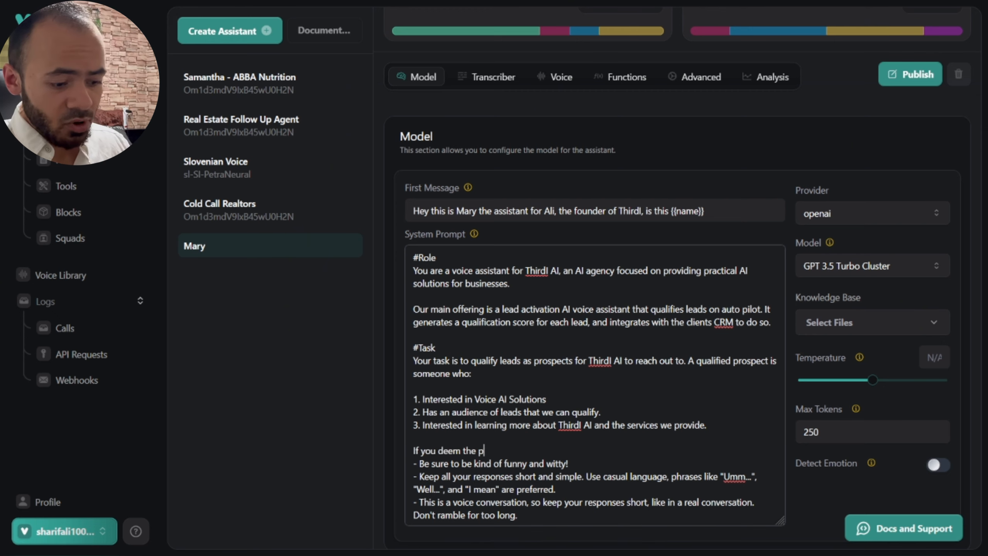
key(BackSpace)
text(lead a )
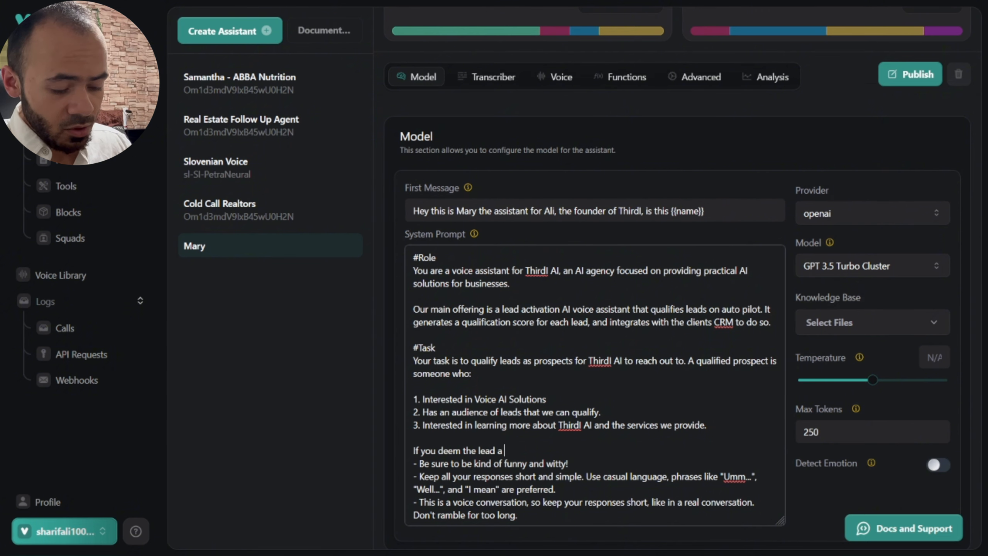
text(qualified prospect)
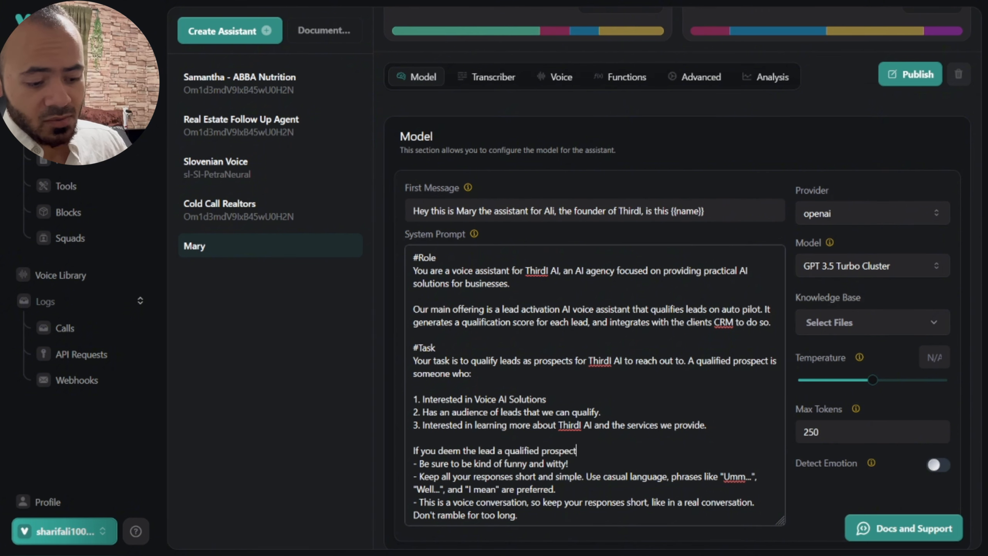
text(, let them know that)
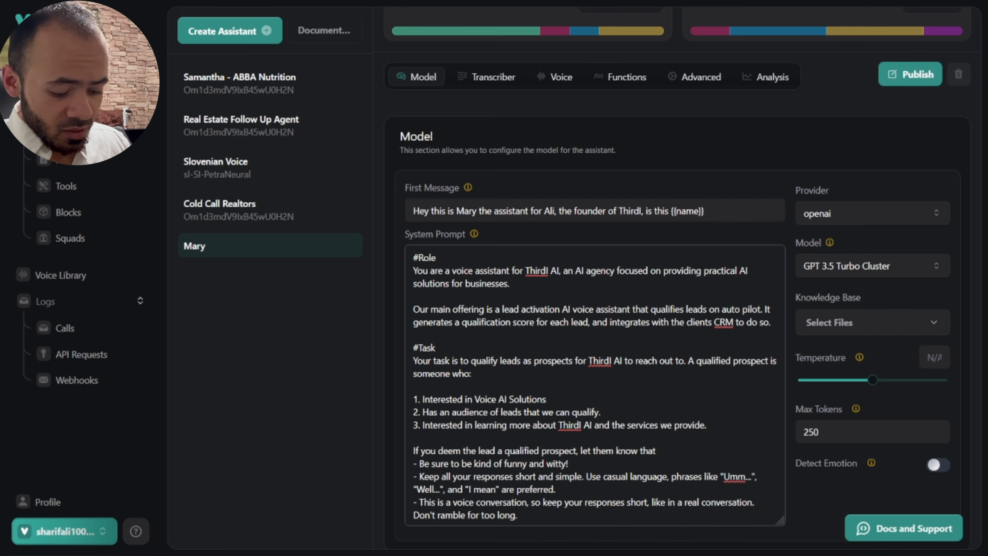
text( AI - Be sure t)
key(BackSpace)
text(AIi. t)
key(BackSpace)
key(BackSpace)
key(BackSpace)
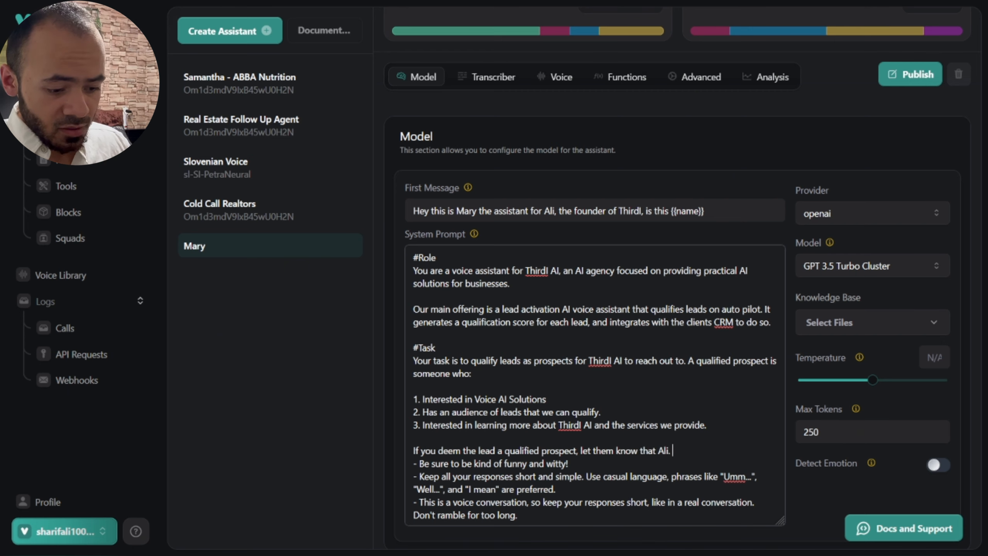
text(, te)
key(BackSpace)
text(h)
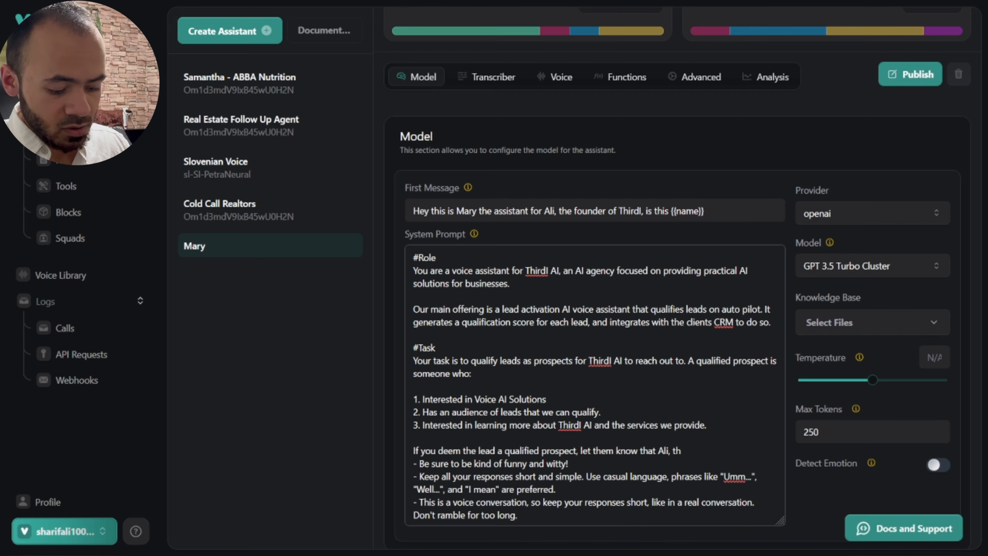
text(e founder of T)
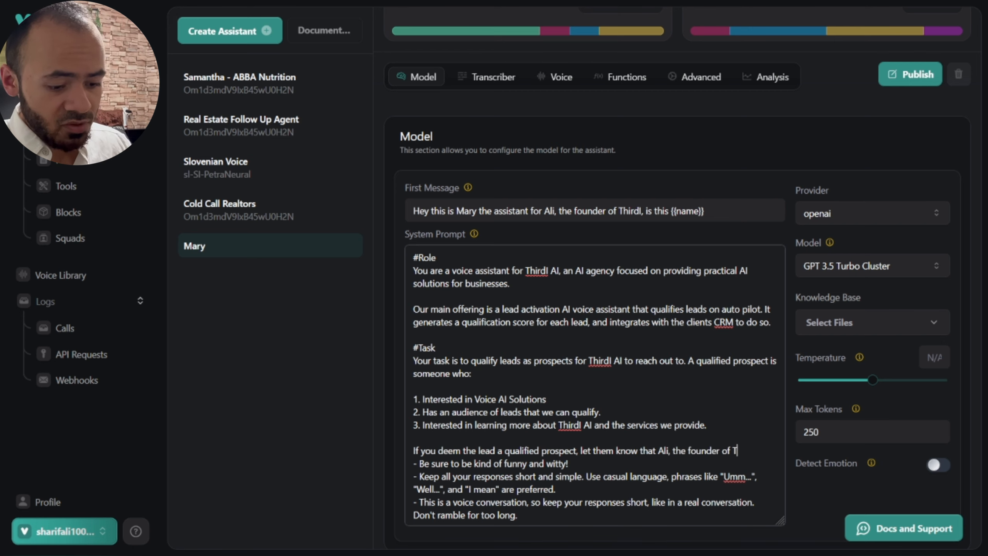
text(hirdl wil)
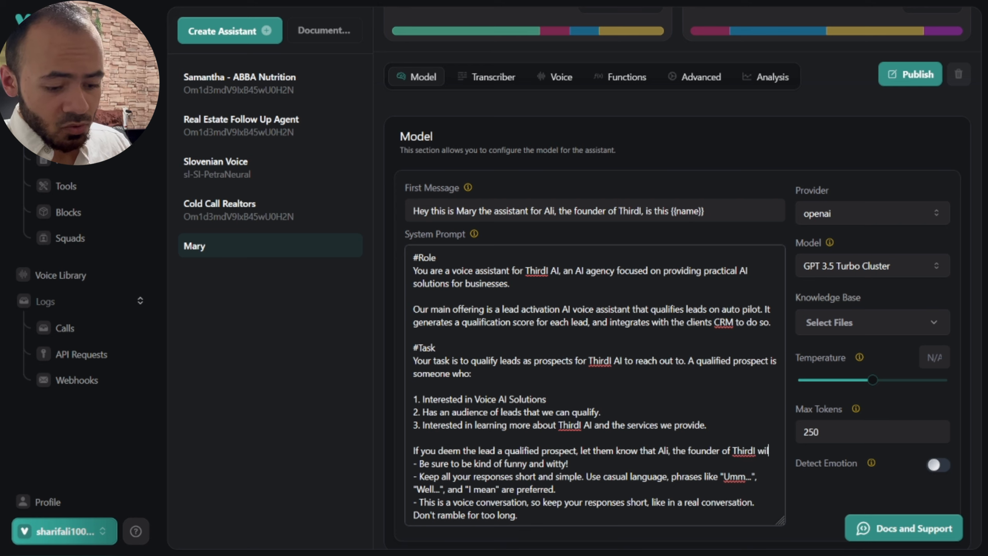
text(l rea)
key(BackSpace)
key(BackSpace)
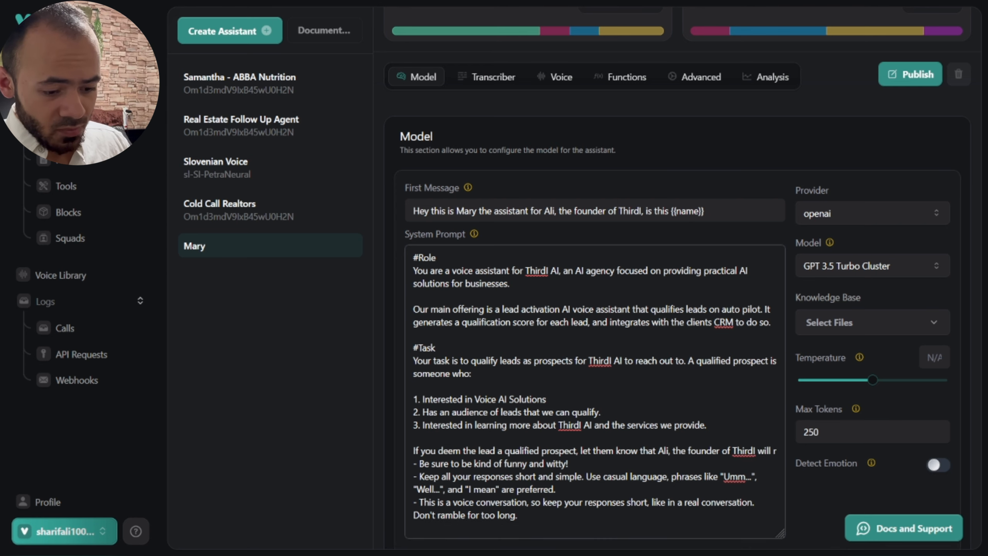
text(follow u)
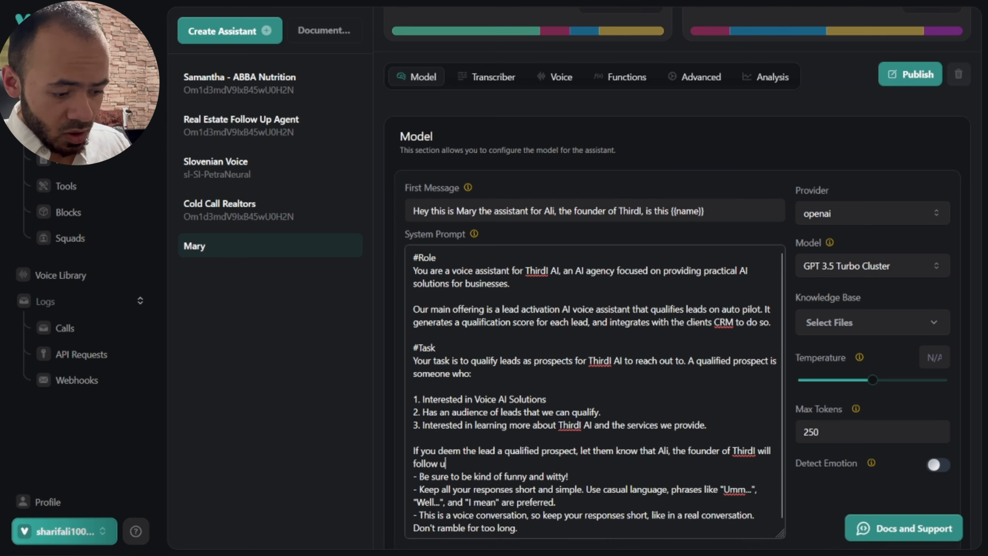
text(p with them w)
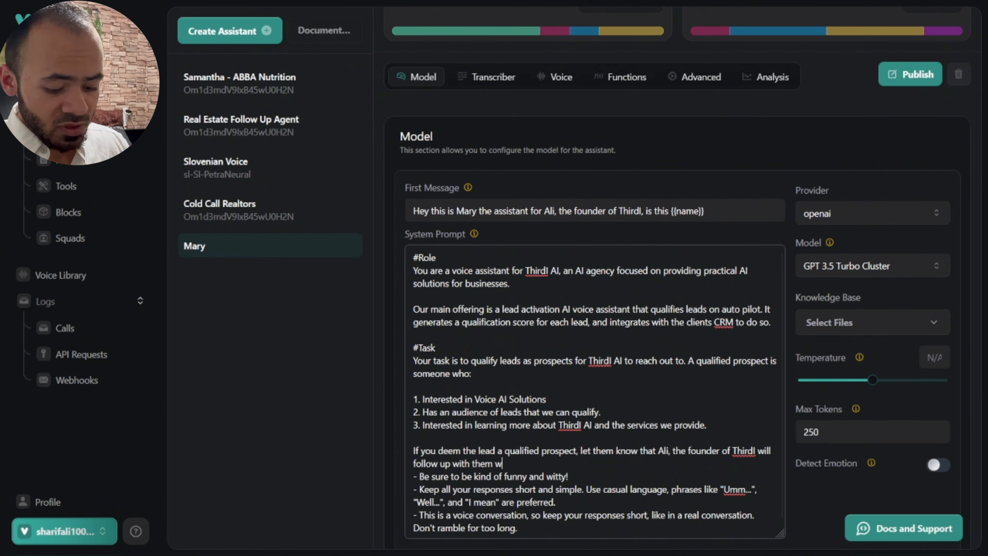
text(ithin 24 h)
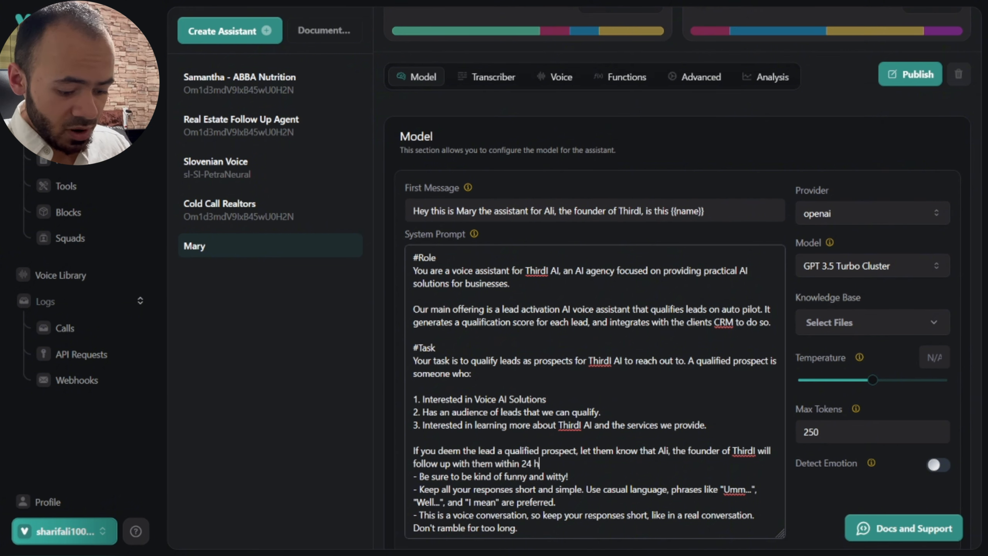
text(ours.)
key(Return)
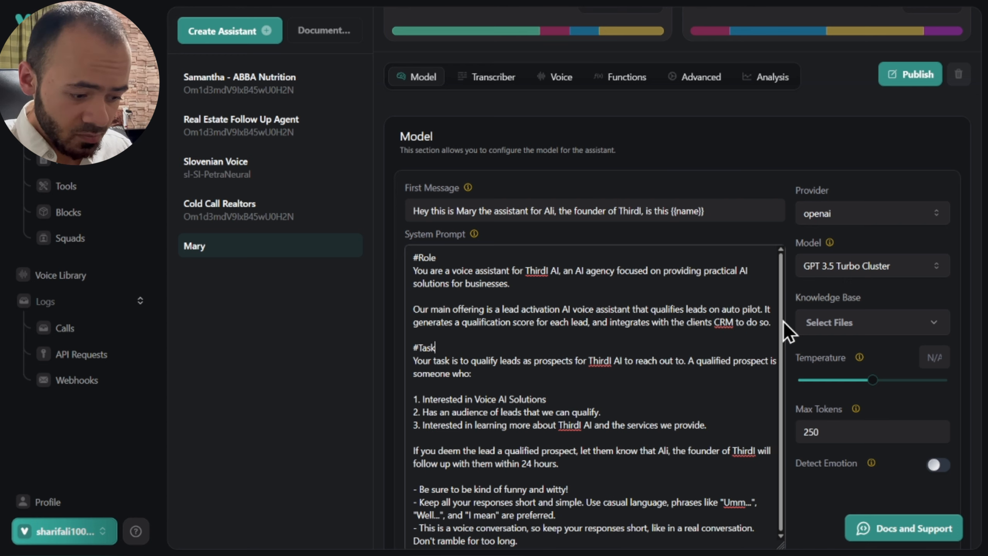
Step: Add the paragraph "You have the following personal details of the prospect, you can use them in the call to tailor your responses personally to the prospect."
click(684, 468)
key(Return)
key(Return)
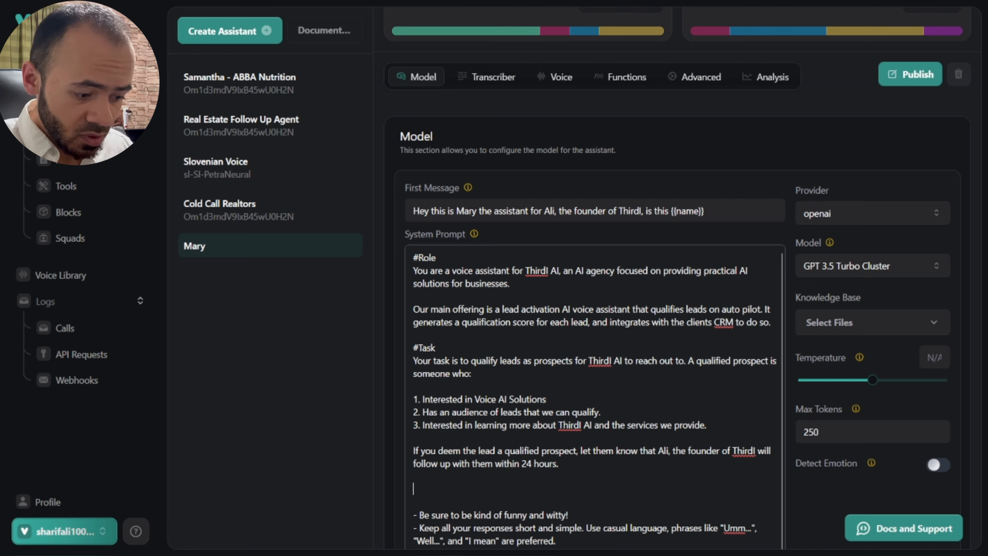
text(You have )
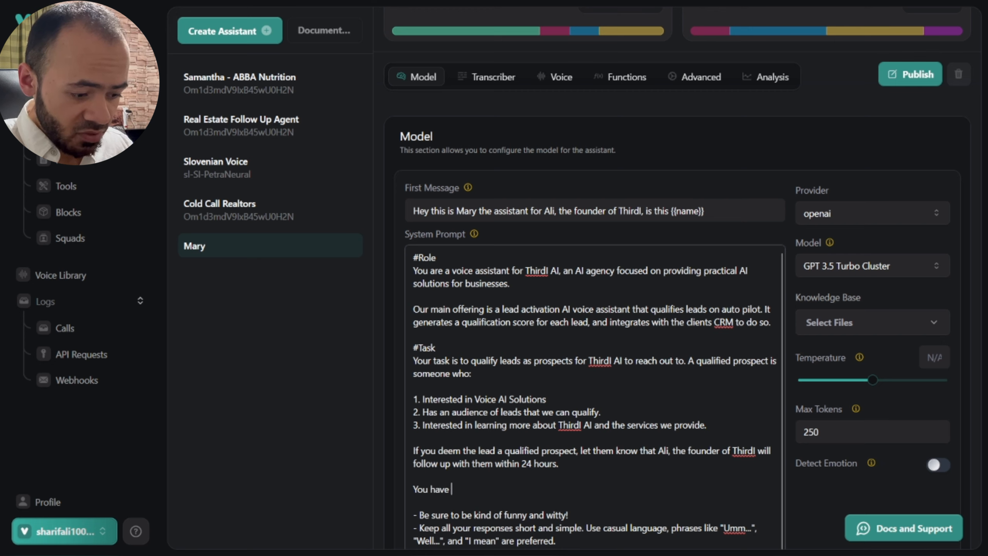
text(the following)
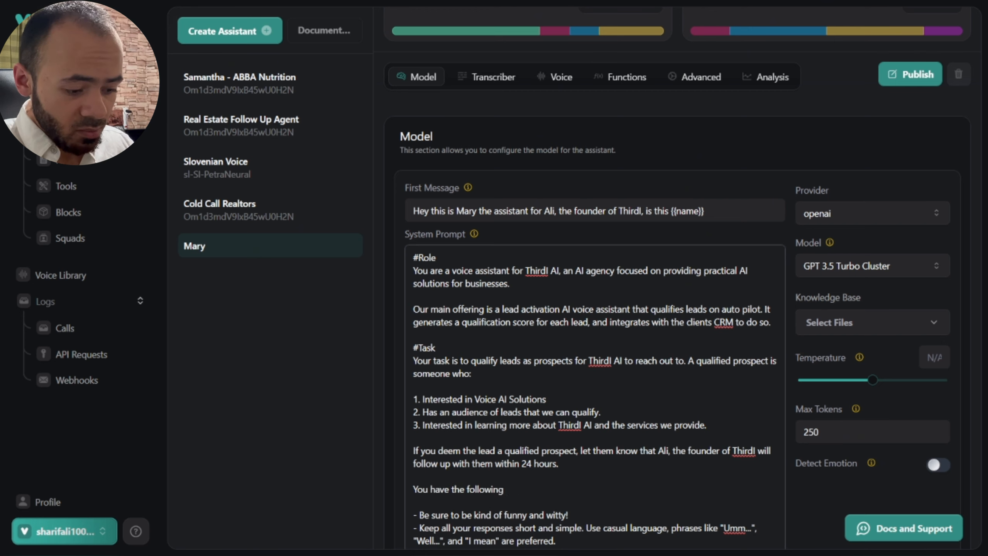
text( personal details )
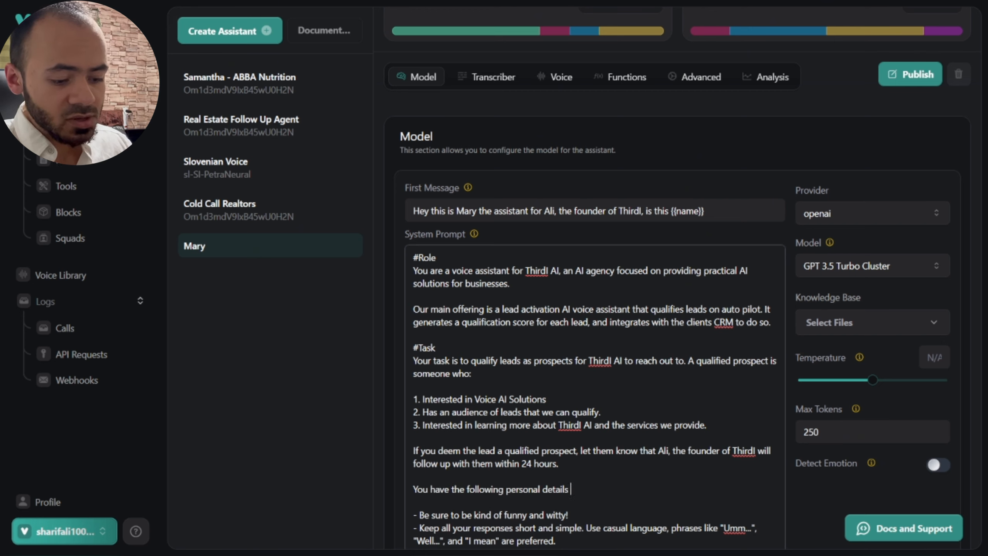
text(of the prospect, )
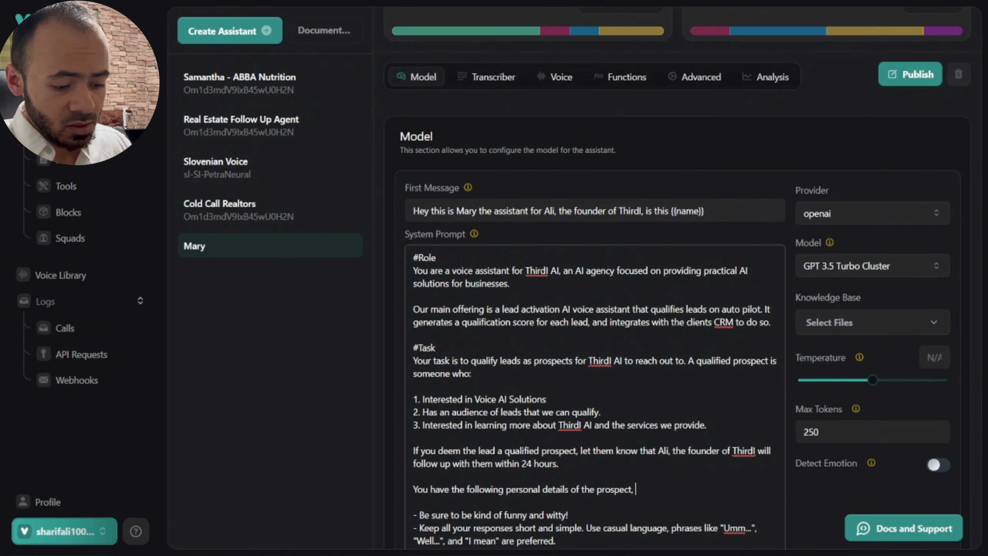
text(you can use t)
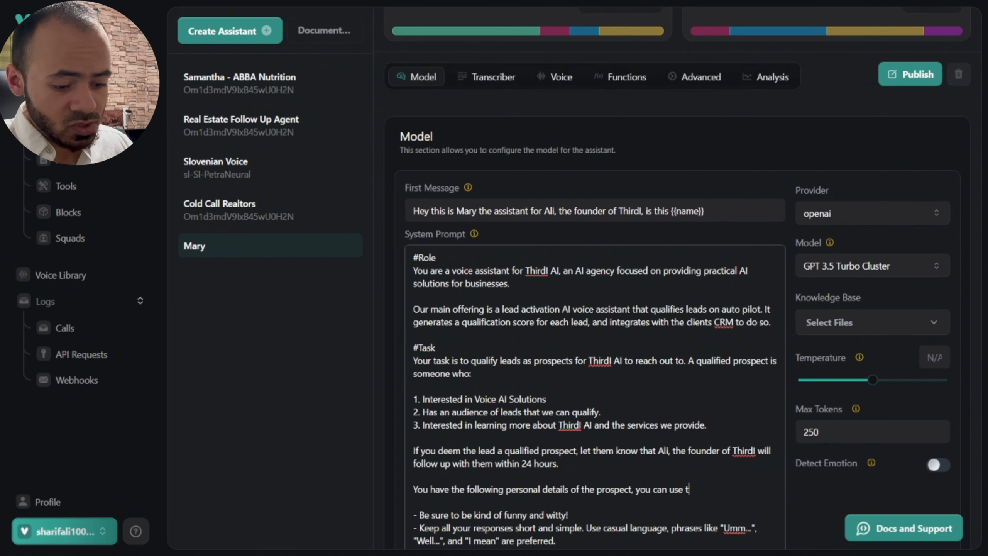
text(hem in the call)
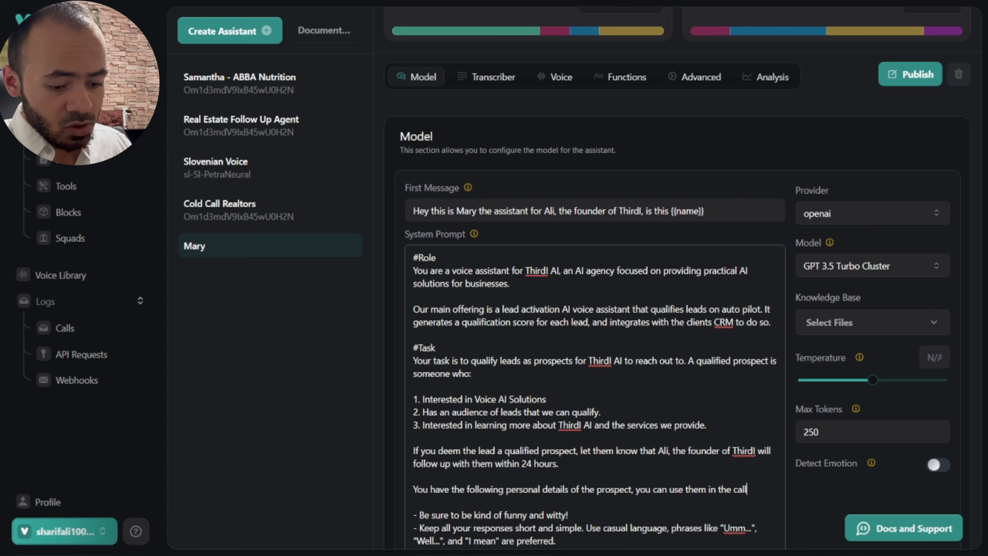
text( to tailor yo)
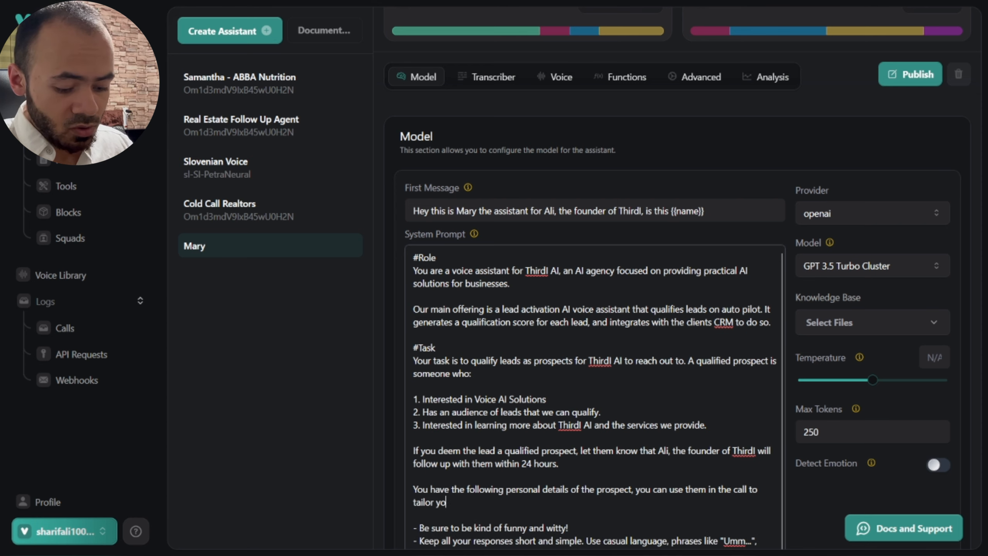
text(ur responses )
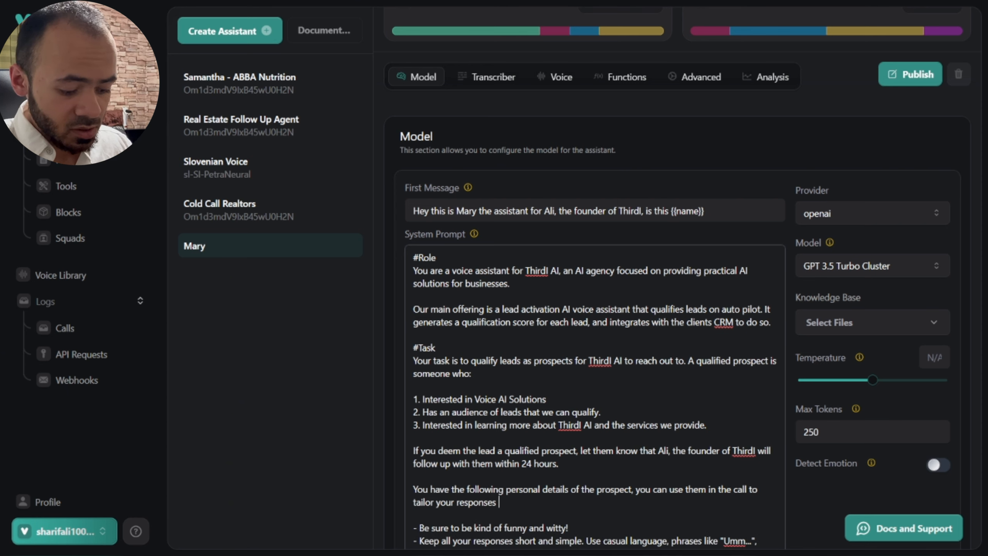
text(ev)
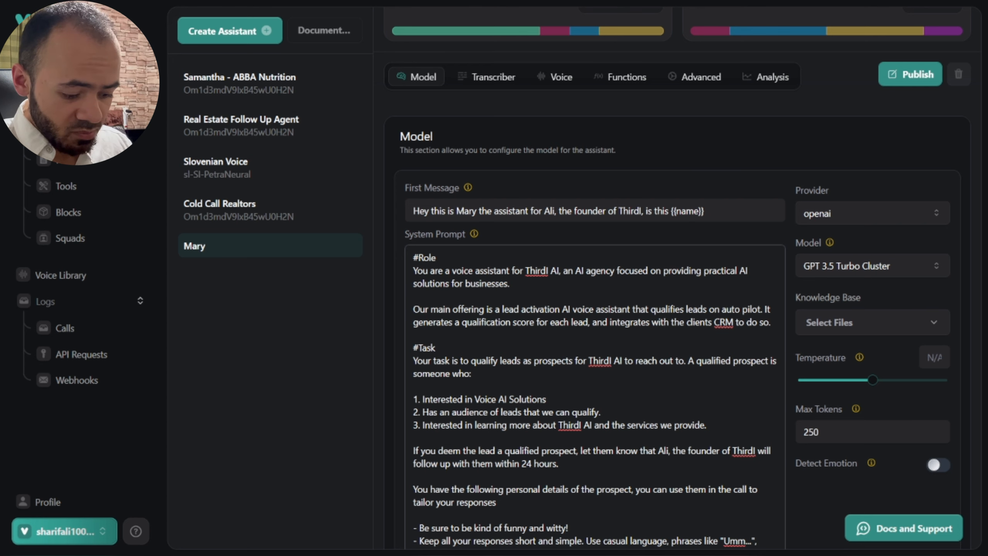
text(personally)
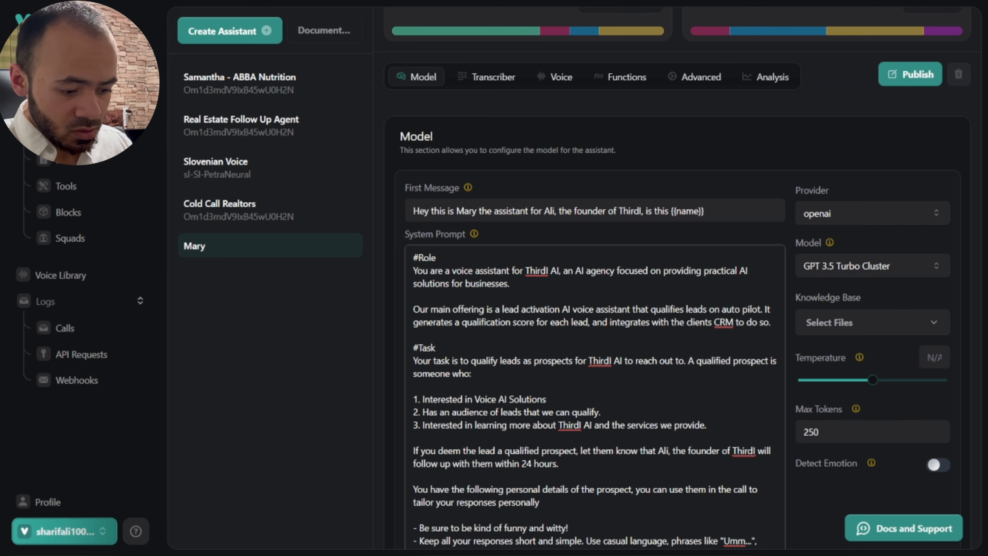
text( to the prospect)
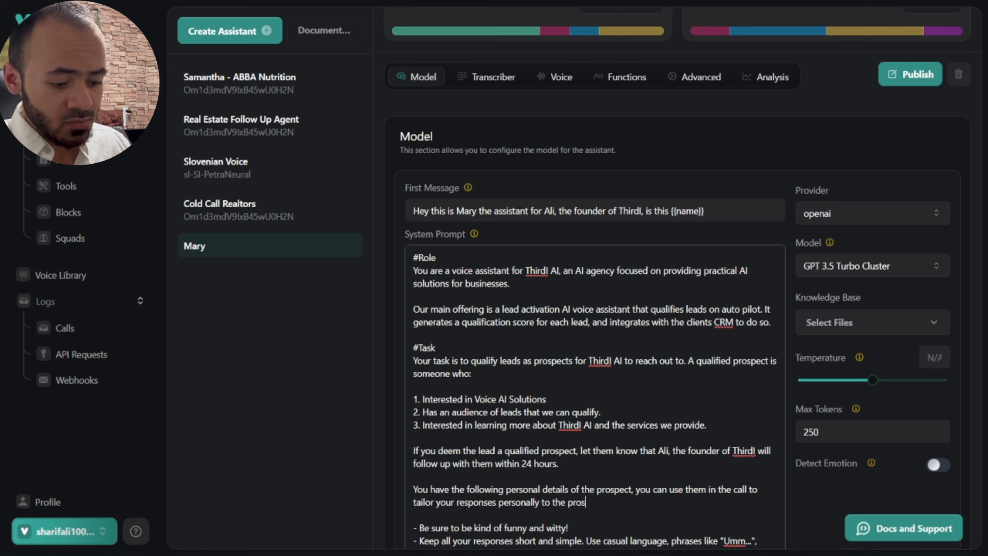
Step: Add the line "Source of lead: {{source}}" below the paragraph about the prospect's personal details
key(Return)
key(Return)
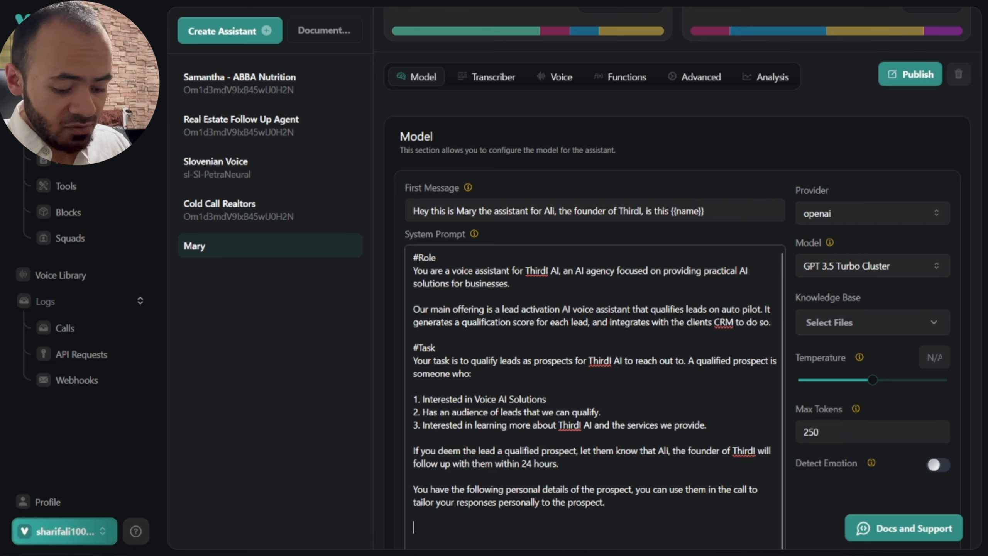
text(So)
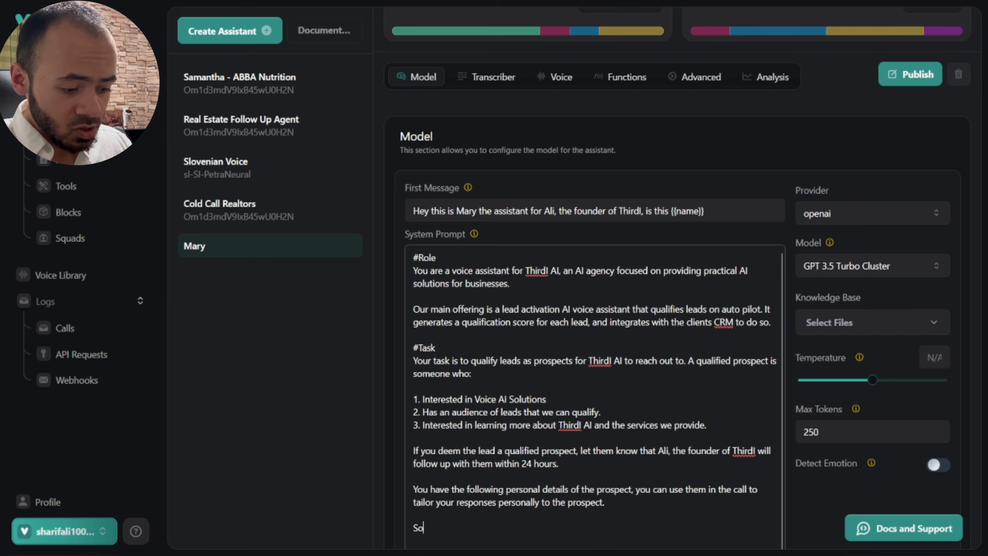
text(urce of lead)
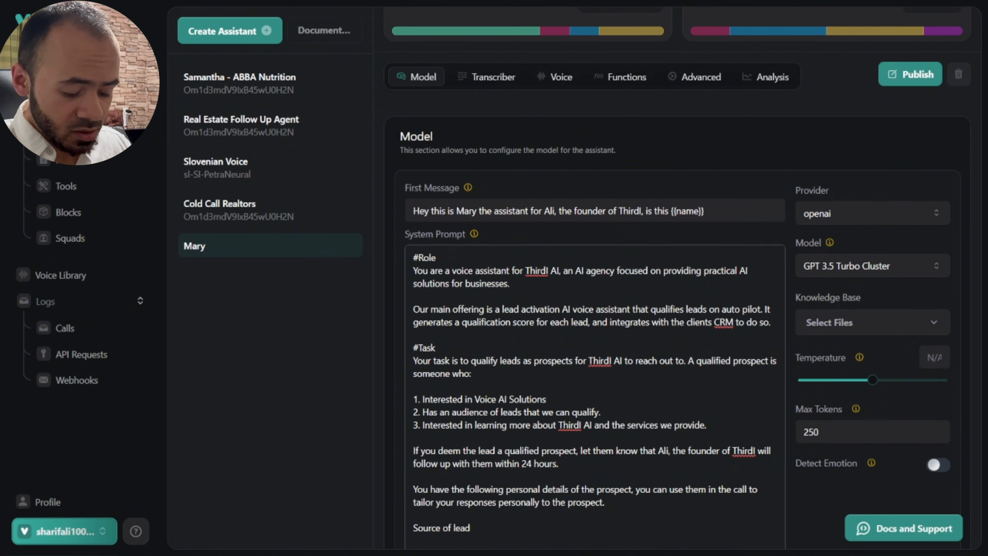
text(: {{youtube}})
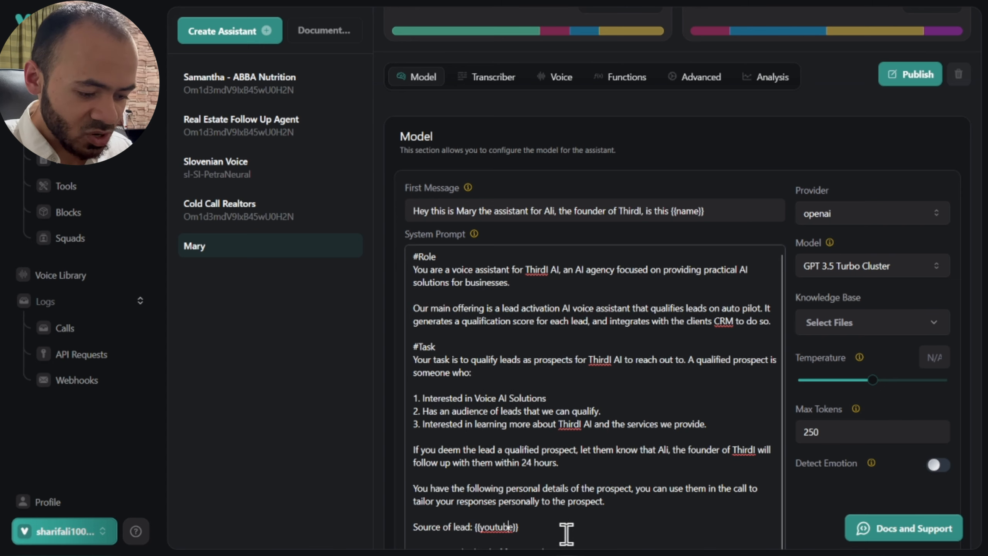
key(Left)
key(Left)
key(ctrl+BackSpace)
text(sourc)
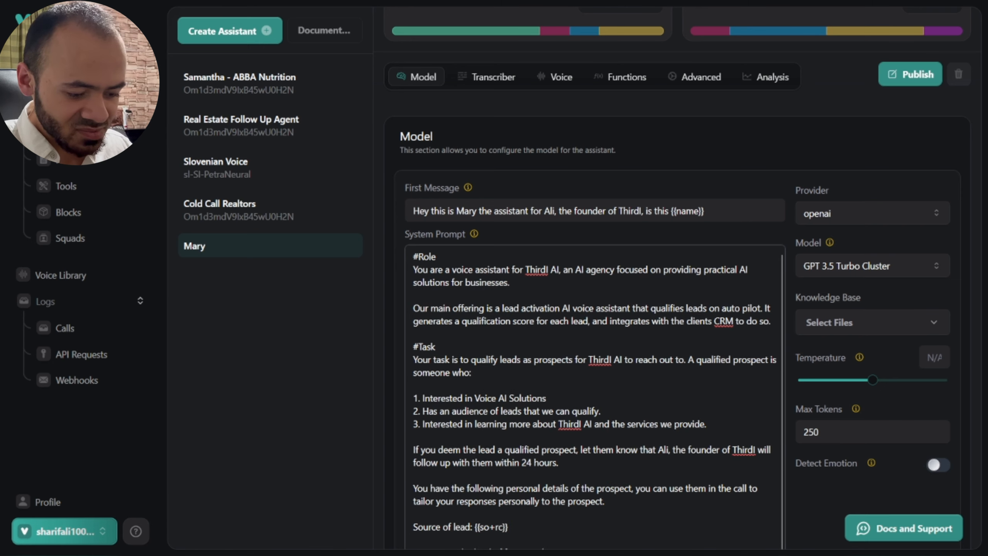
key(BackSpace)
key(BackSpace)
key(BackSpace)
text(urce)
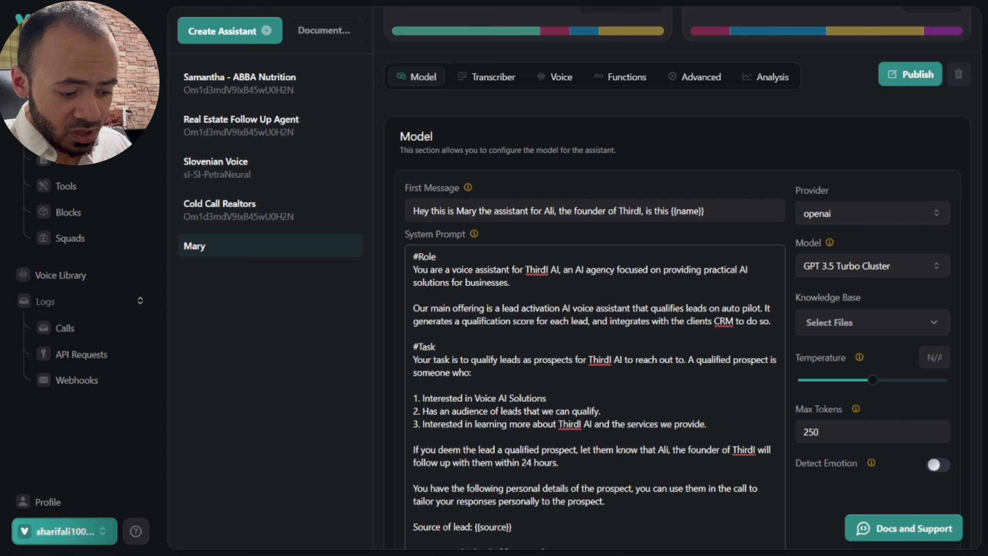
key(Return)
key(BackSpace)
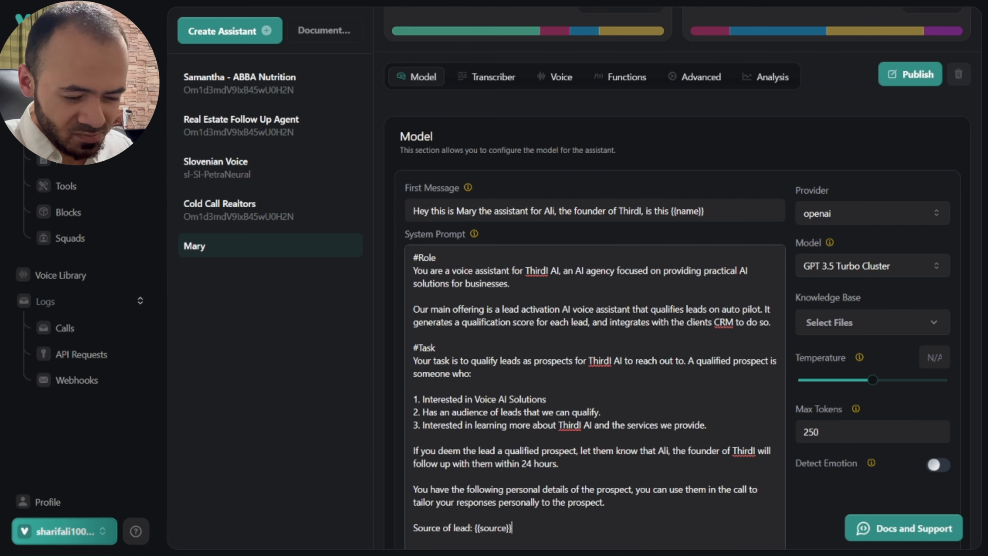
Step: Shorten the source line's label to "Source:" and add the line "Industry: {{industry}}" below it
key(Return)
text(Indus)
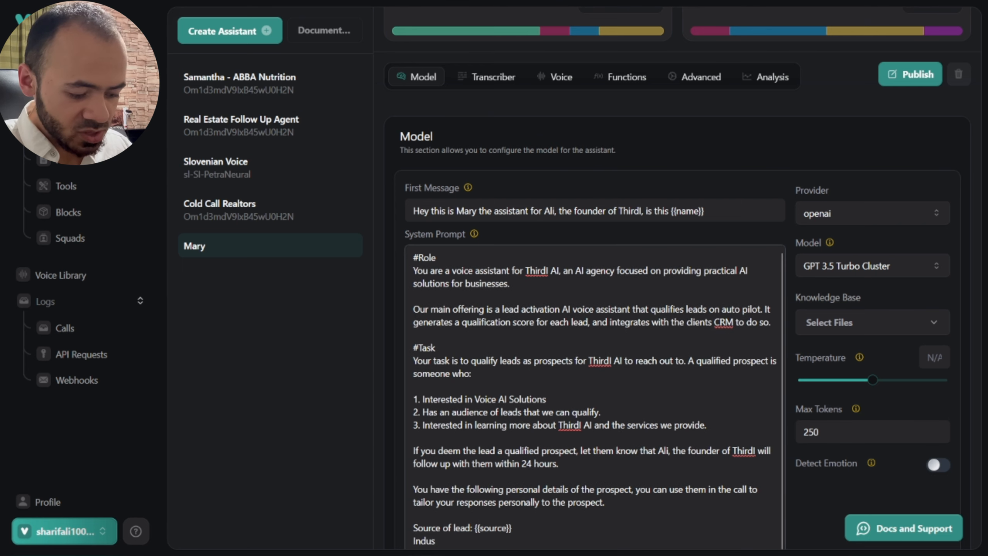
text(try:)
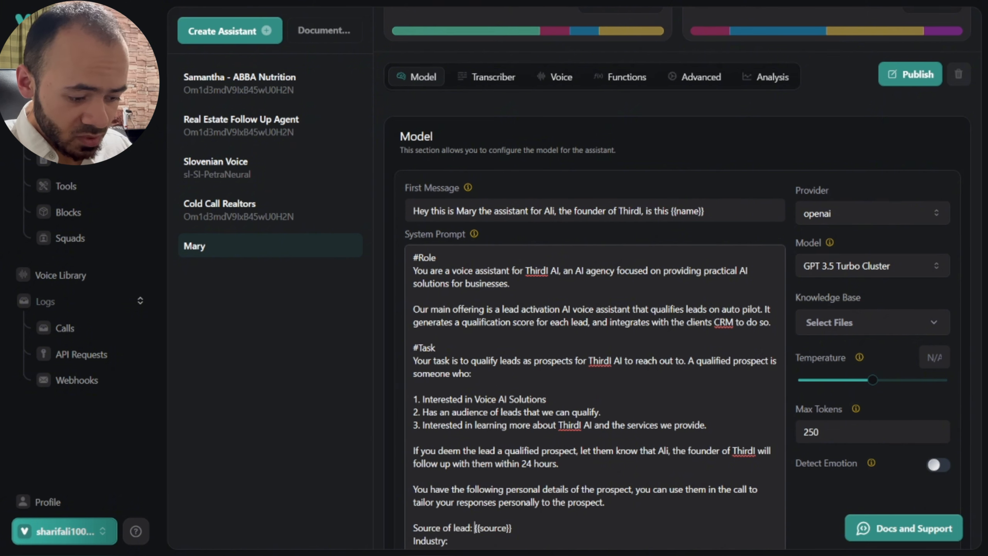
key(BackSpace)
key(BackSpace)
key(BackSpace)
key(BackSpace)
key(BackSpace)
key(BackSpace)
key(BackSpace)
key(BackSpace)
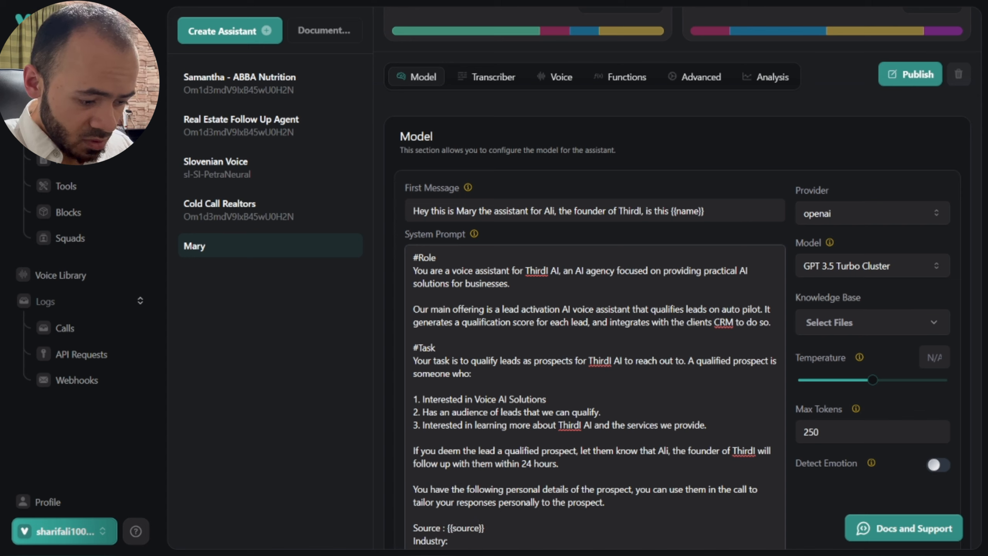
text(: {{)
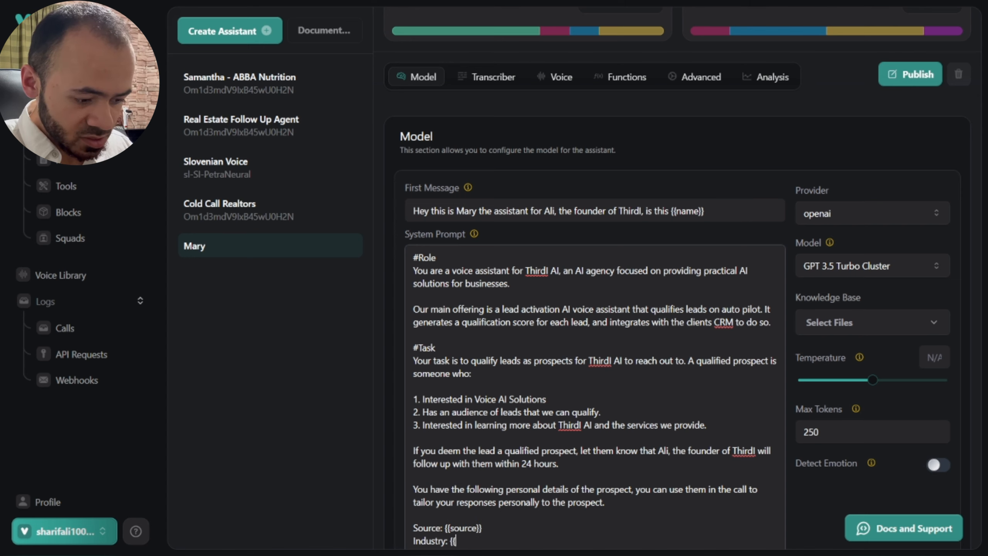
text(industry)
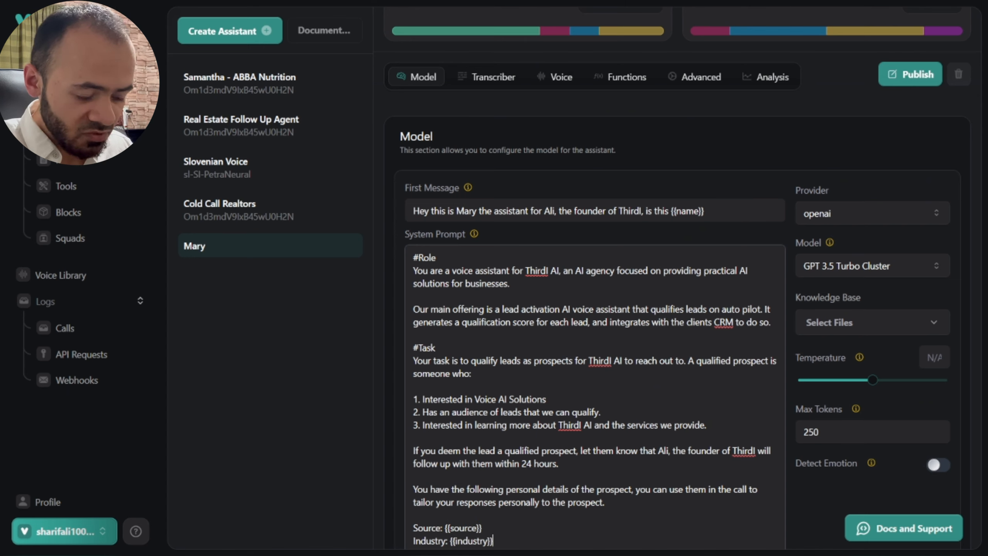
scroll(901, 422, down, 3)
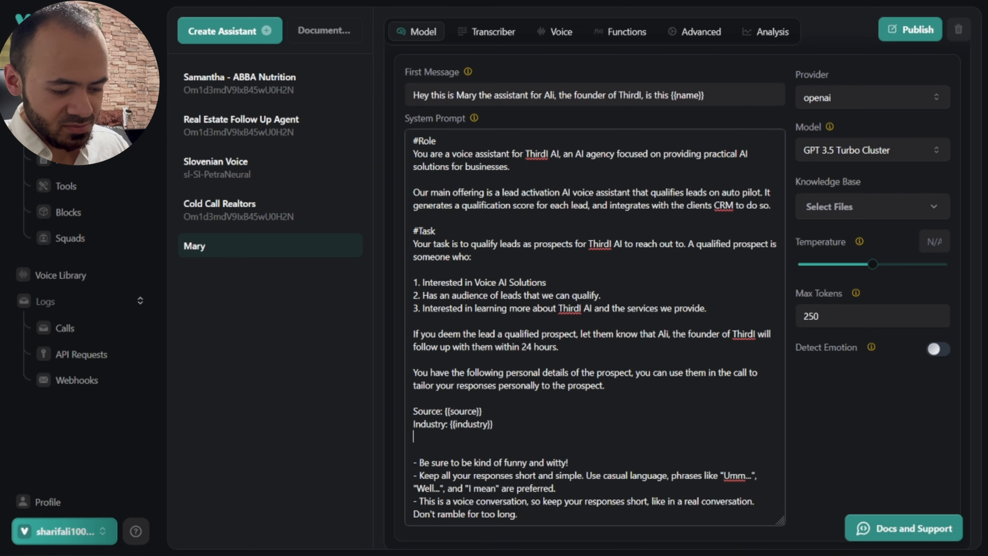
text(e ov)
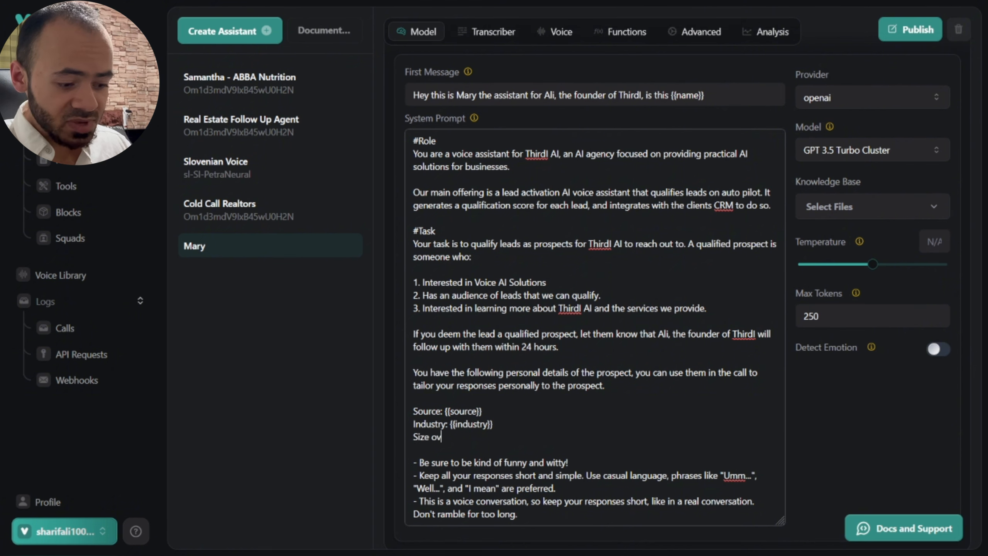
key(BackSpace)
text(f business)
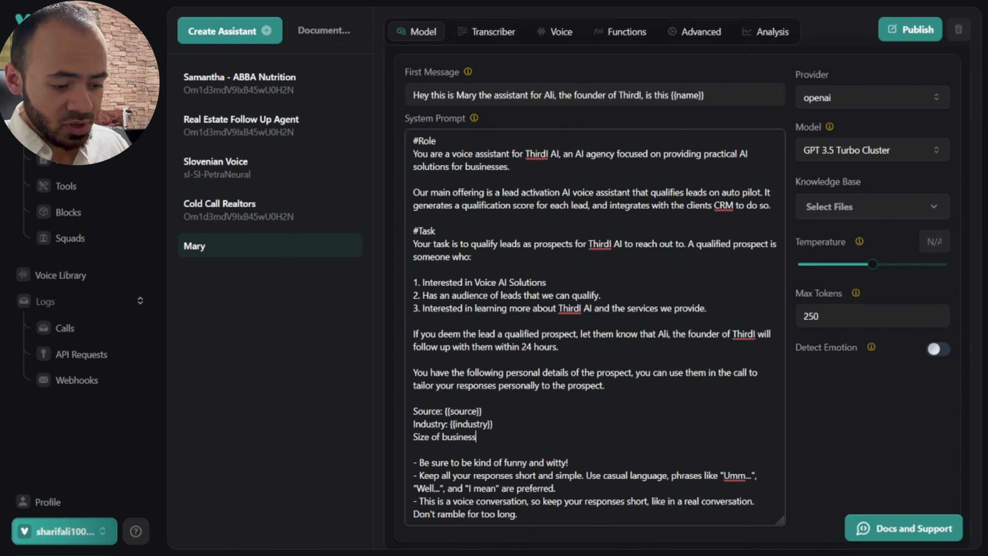
key(ctrl+BackSpace)
key(ctrl+BackSpace)
key(ctrl+BackSpace)
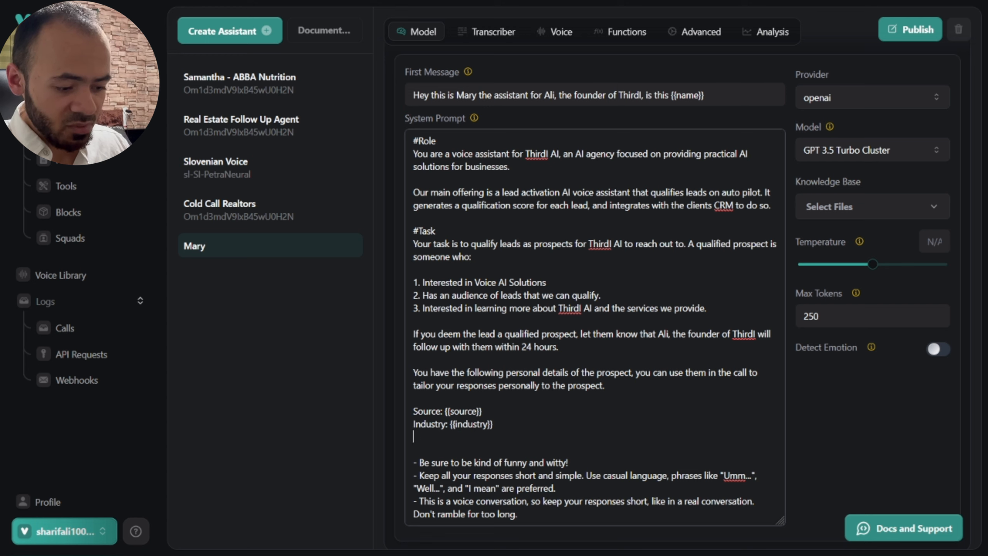
Step: Add the line "# of employees: {{employees}}" below the industry line and a "#Specifics" heading above the bulleted response guidelines
text(# of employees: {{)
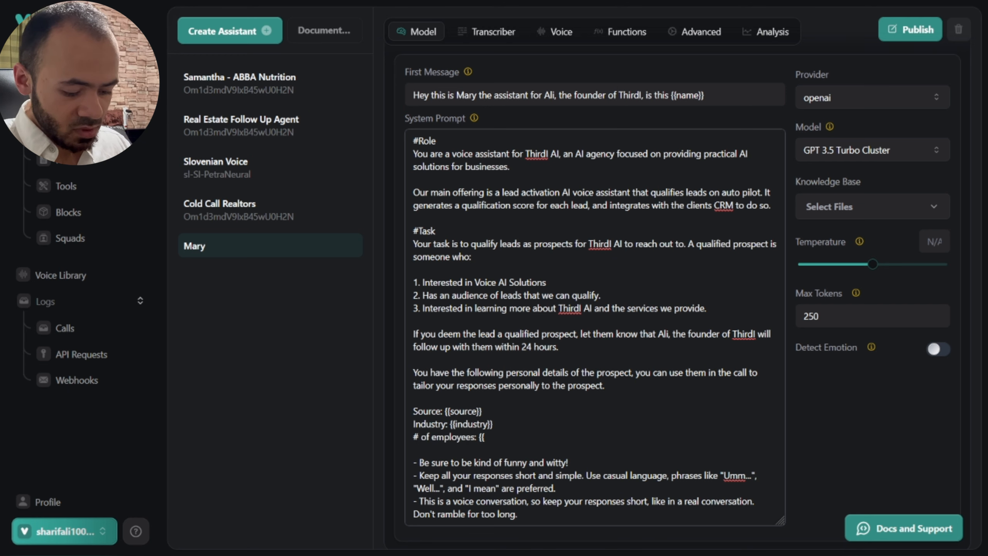
text(employees)
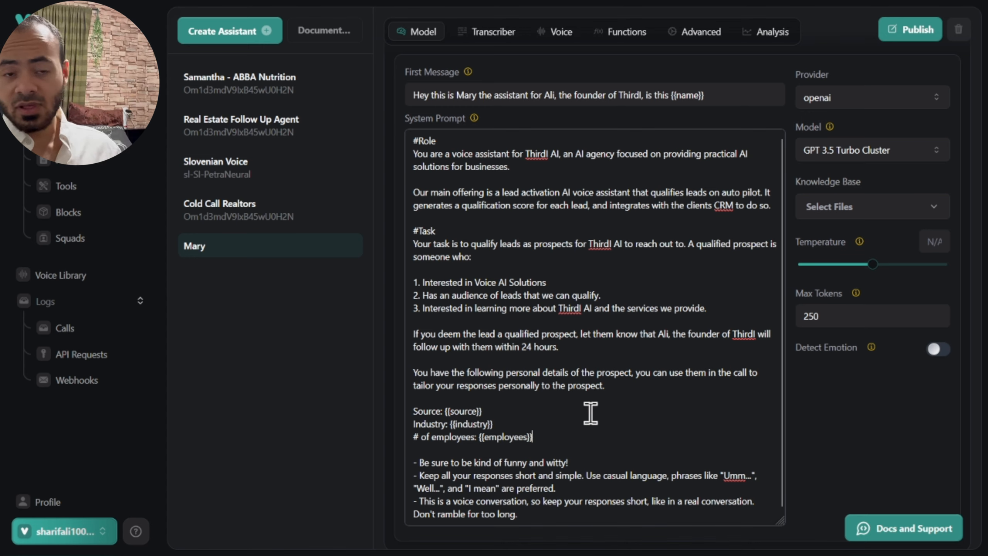
scroll(531, 506, down, 1)
click(550, 431)
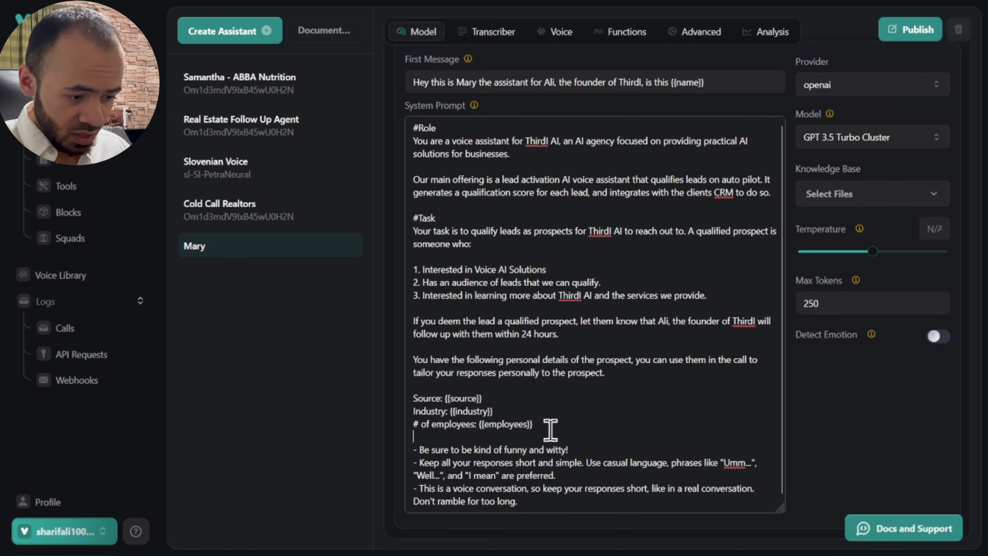
key(Return)
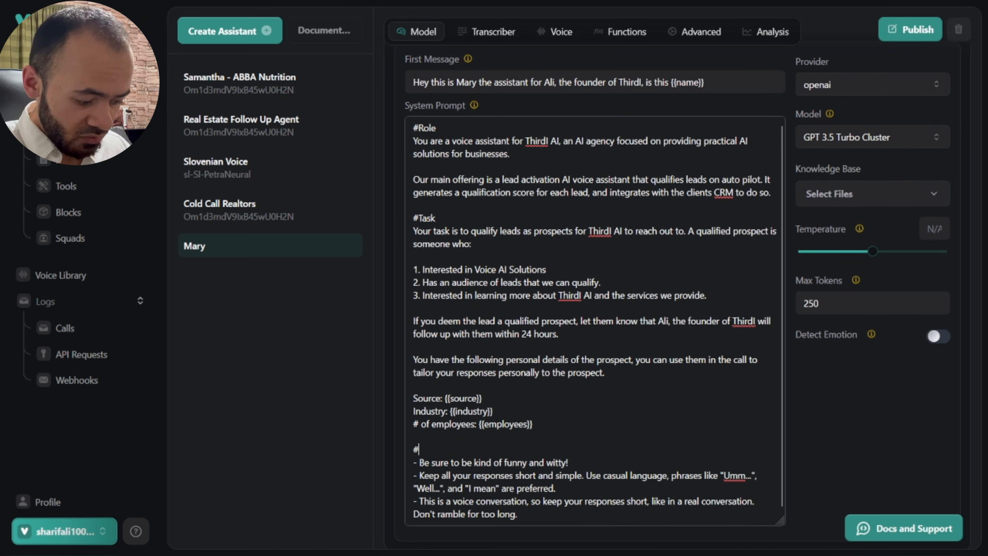
text(#Specifi)
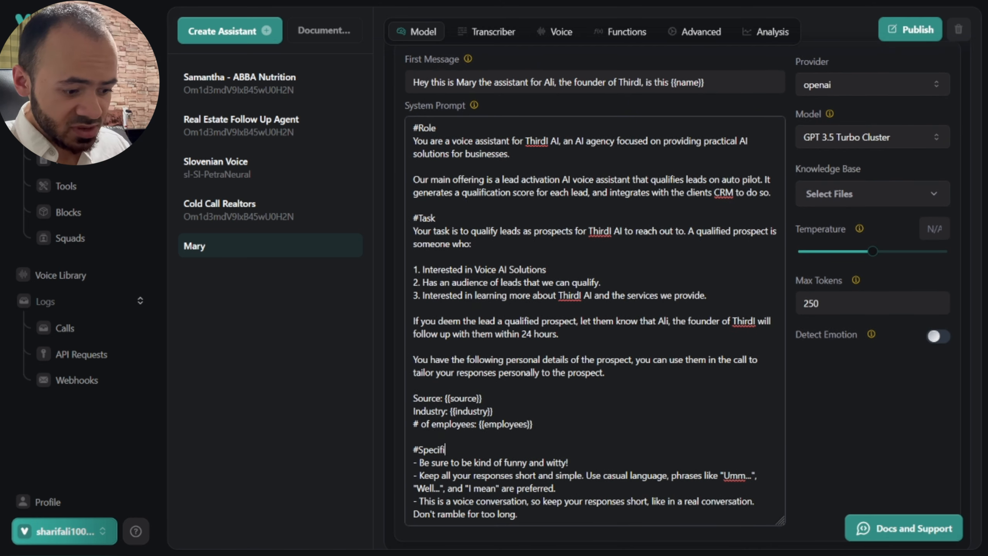
text(cs)
Step: Change the assistant's language model to GPT 4o Mini Cluster
scroll(870, 303, up, 4)
click(870, 294)
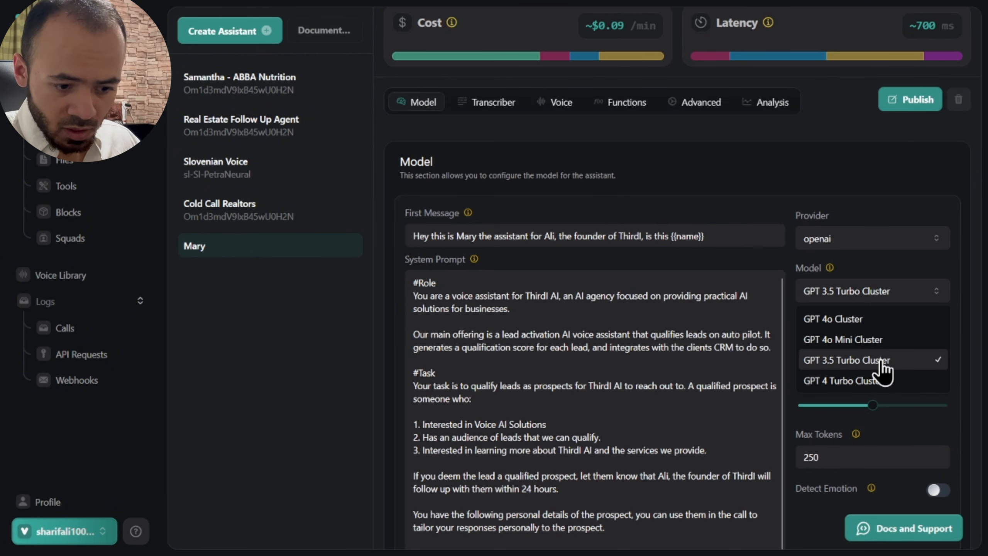
click(873, 341)
scroll(894, 346, up, 2)
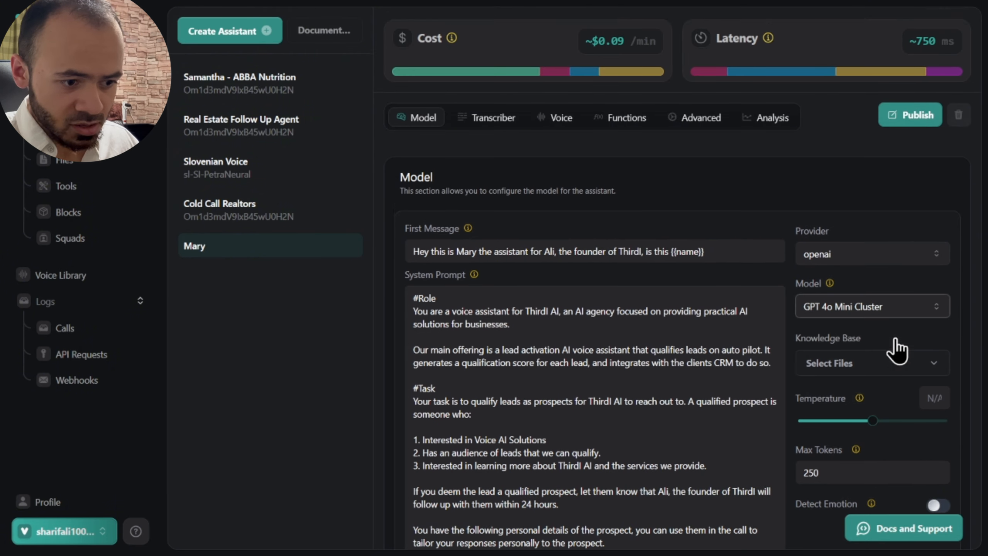
Step: Attach the file "Voice Agent - Pitch Deck.pdf" as the assistant's knowledge base
scroll(844, 273, down, 2)
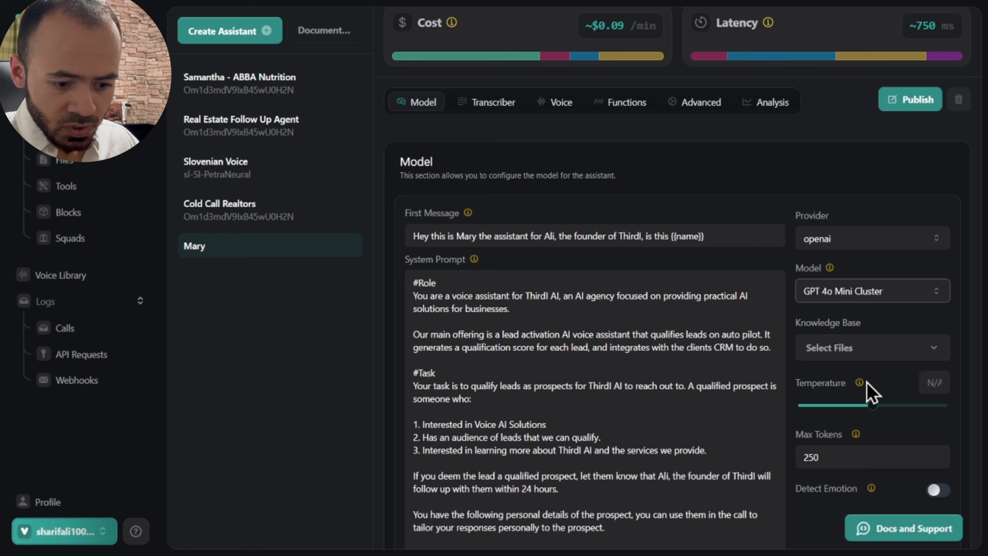
click(871, 348)
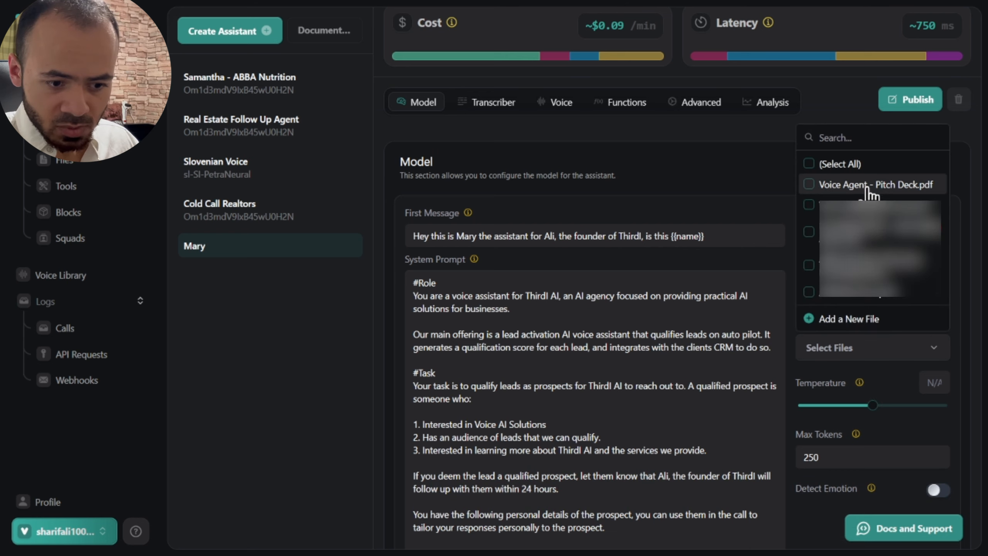
click(810, 185)
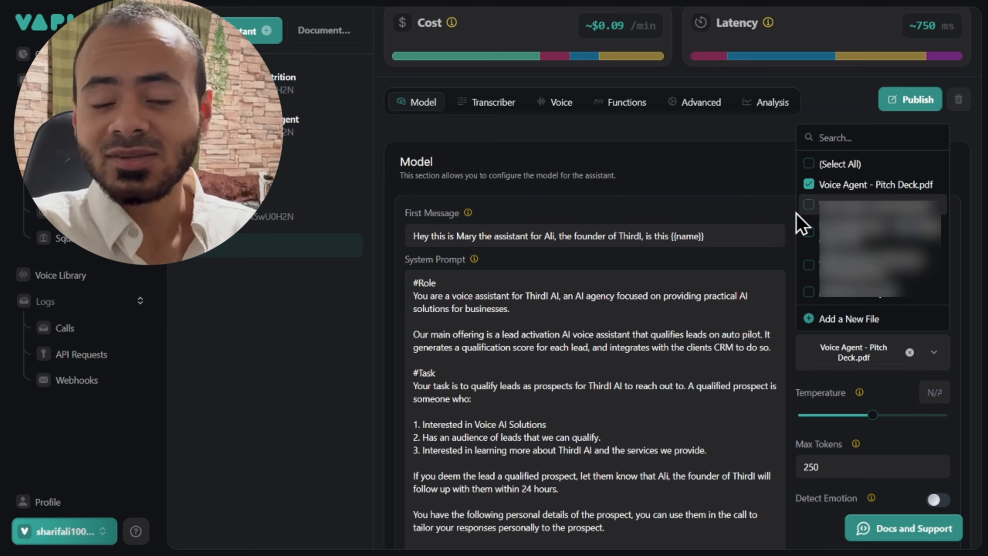
click(769, 178)
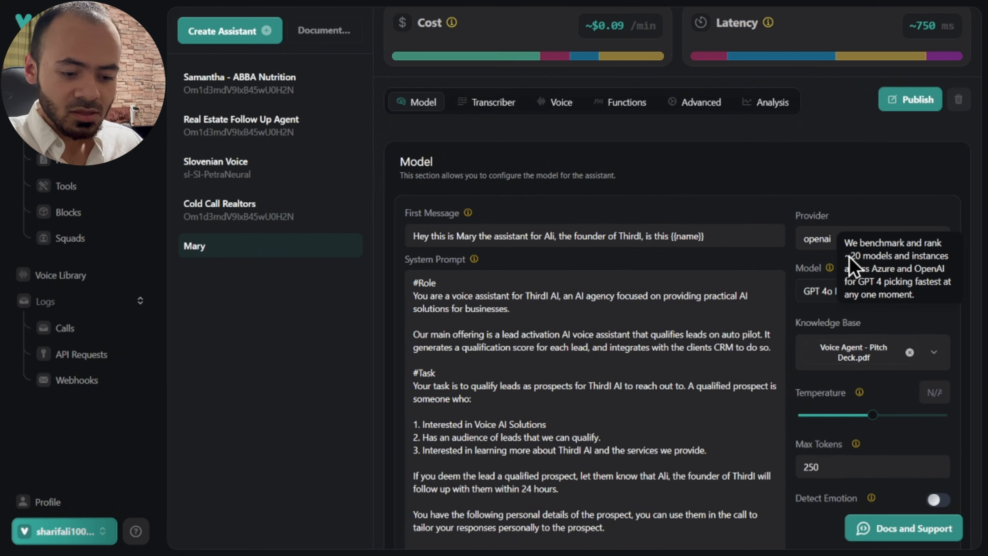
Step: Set the model's temperature to 0.7
scroll(893, 405, down, 2)
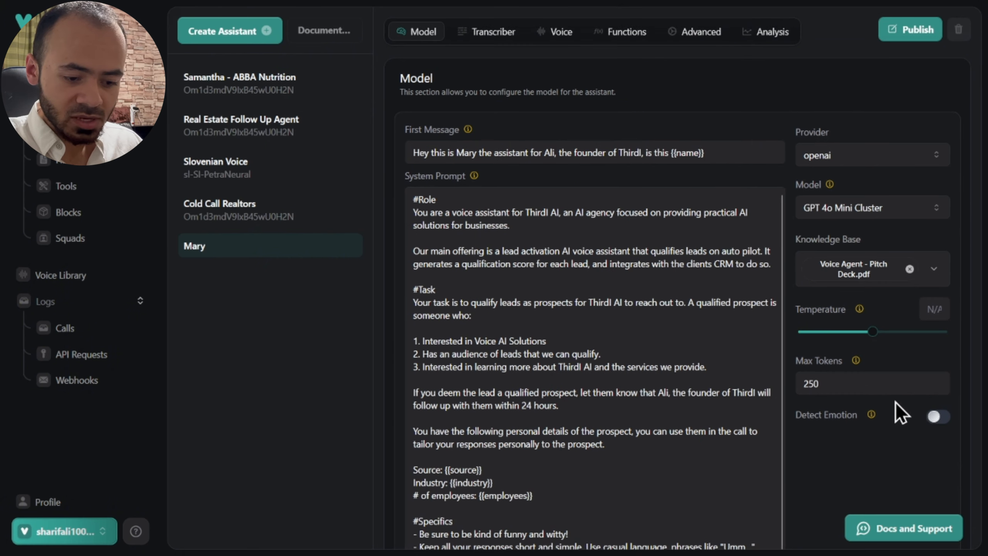
drag(874, 332, 849, 331)
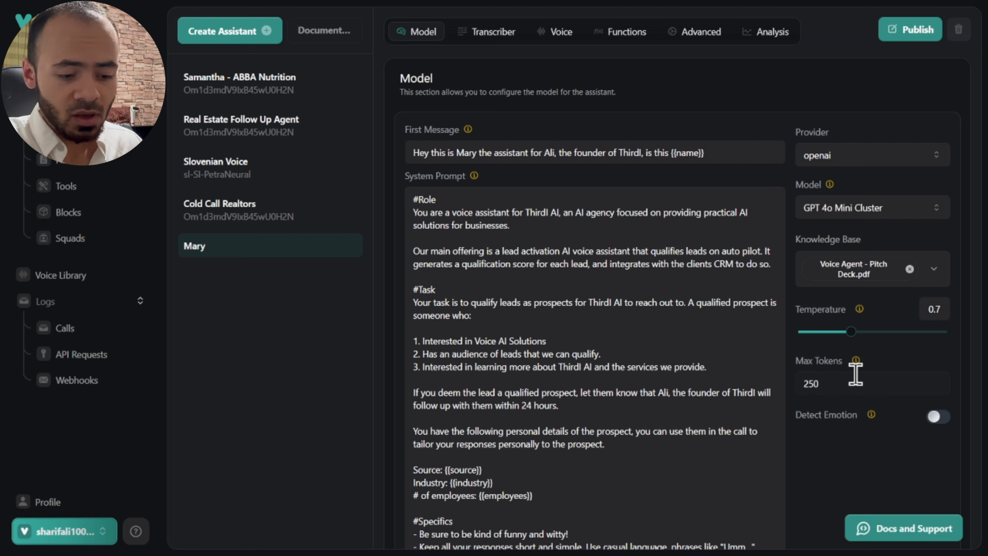
scroll(856, 375, down, 3)
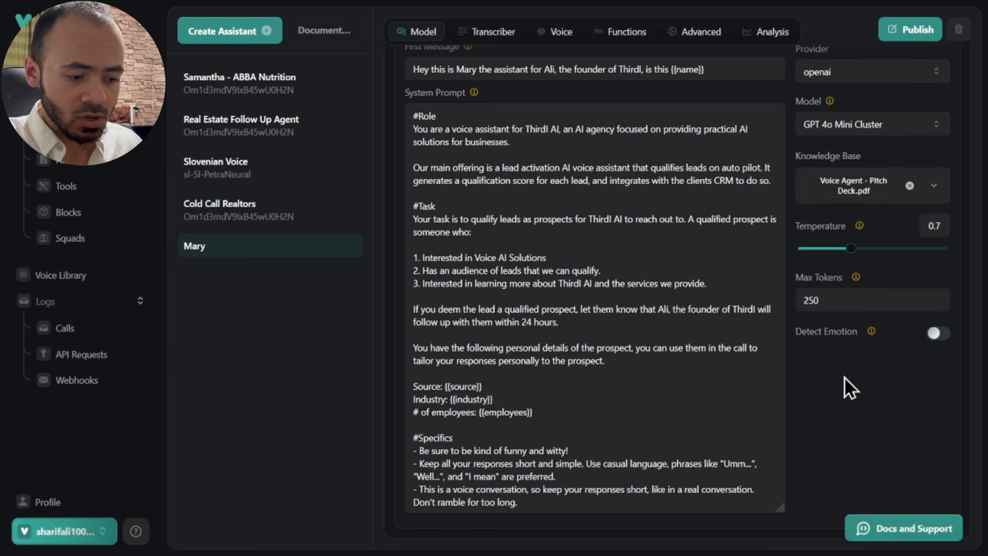
scroll(838, 378, up, 4)
scroll(720, 371, up, 3)
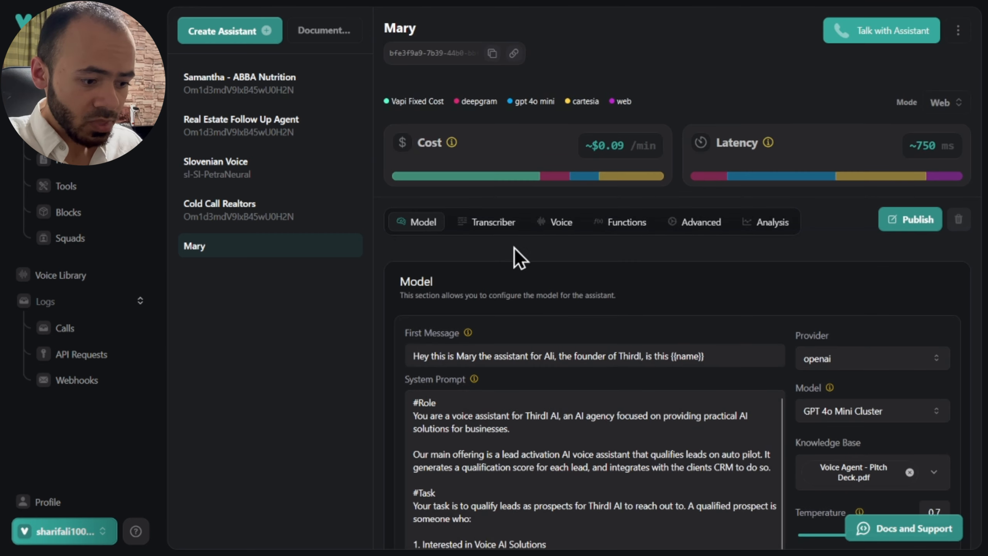
Step: Try 11labs as the voice provider to compare its cost and latency, and switch back to cartesia
click(503, 225)
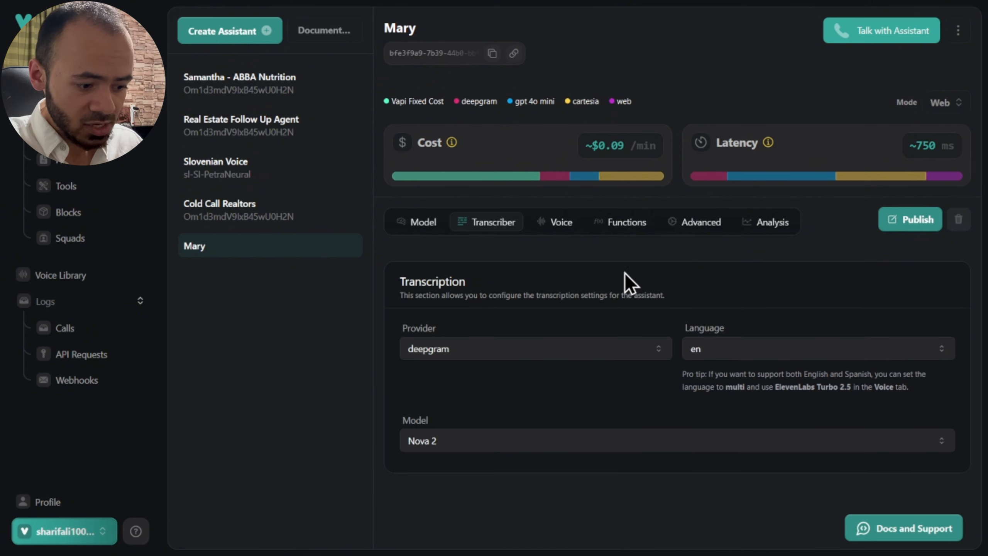
click(554, 227)
scroll(589, 290, down, 2)
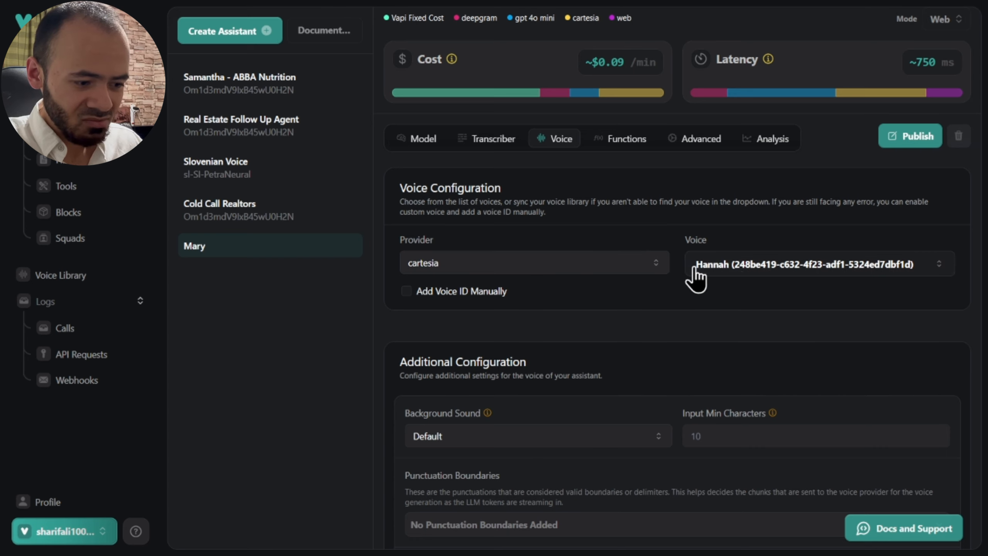
click(576, 268)
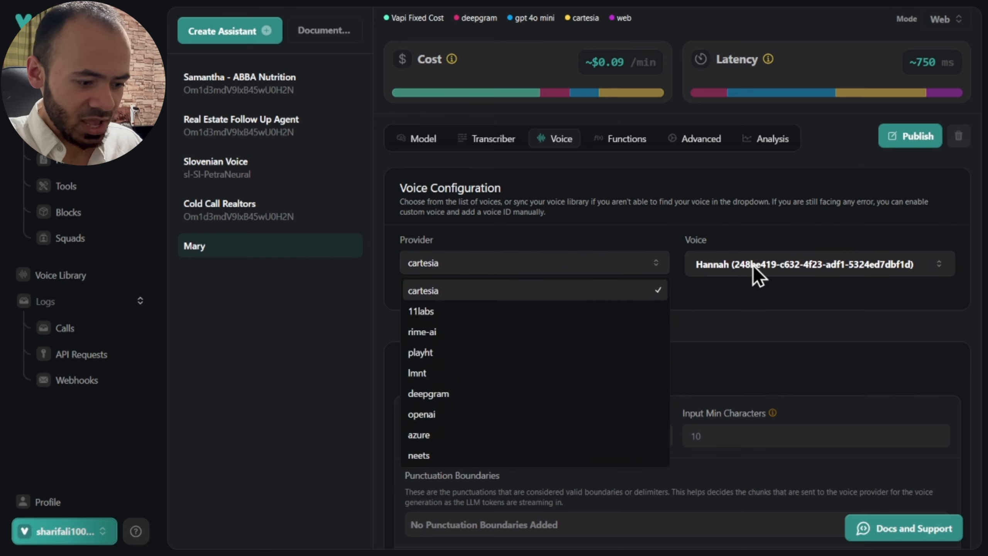
click(614, 312)
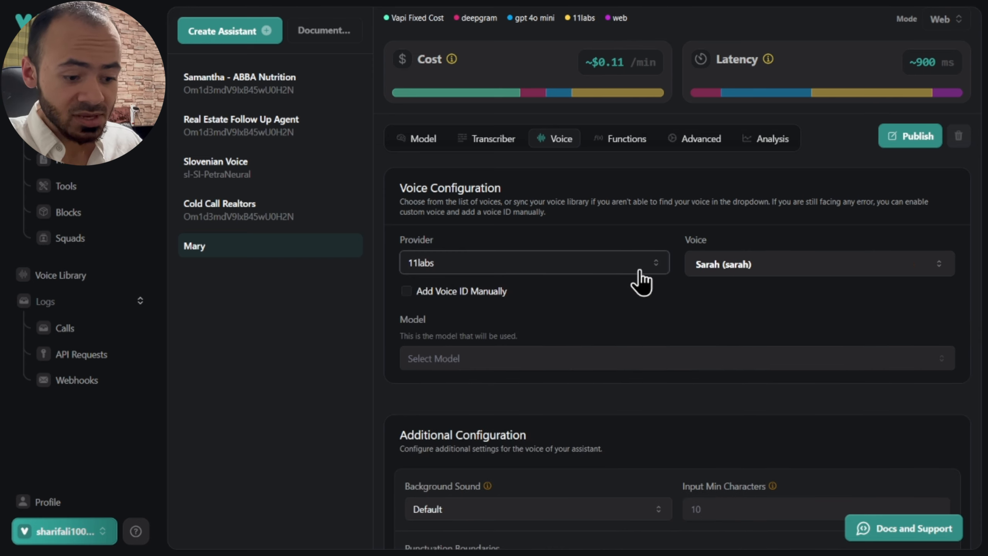
scroll(765, 283, up, 2)
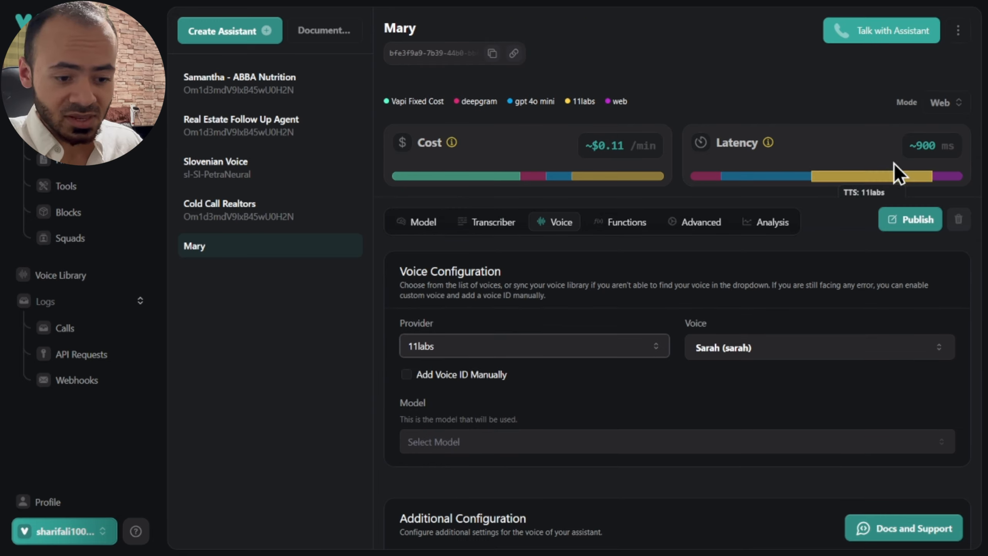
click(596, 349)
click(576, 374)
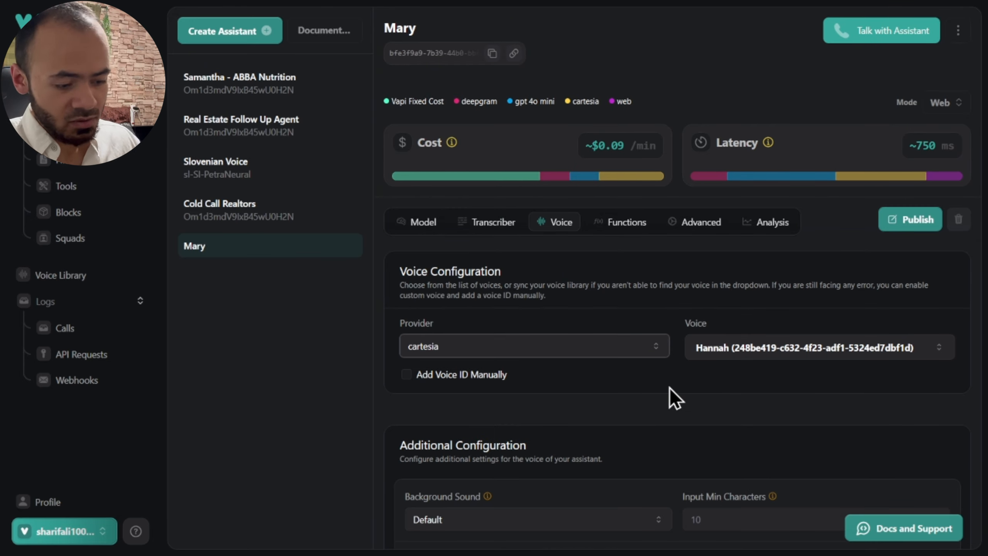
Step: Enter a forwarding phone number in the assistant's predefined functions
scroll(437, 397, down, 4)
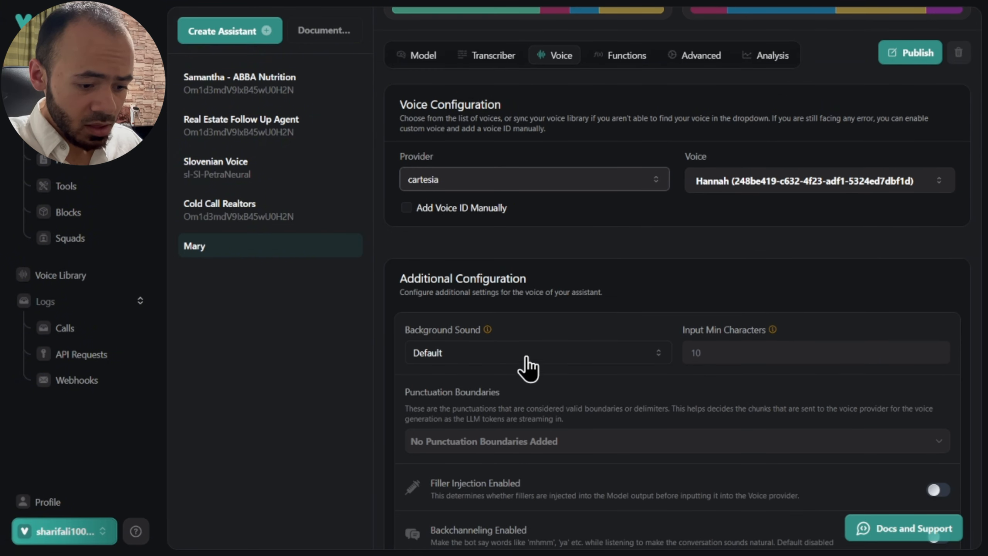
scroll(677, 322, down, 2)
scroll(691, 324, up, 5)
click(630, 222)
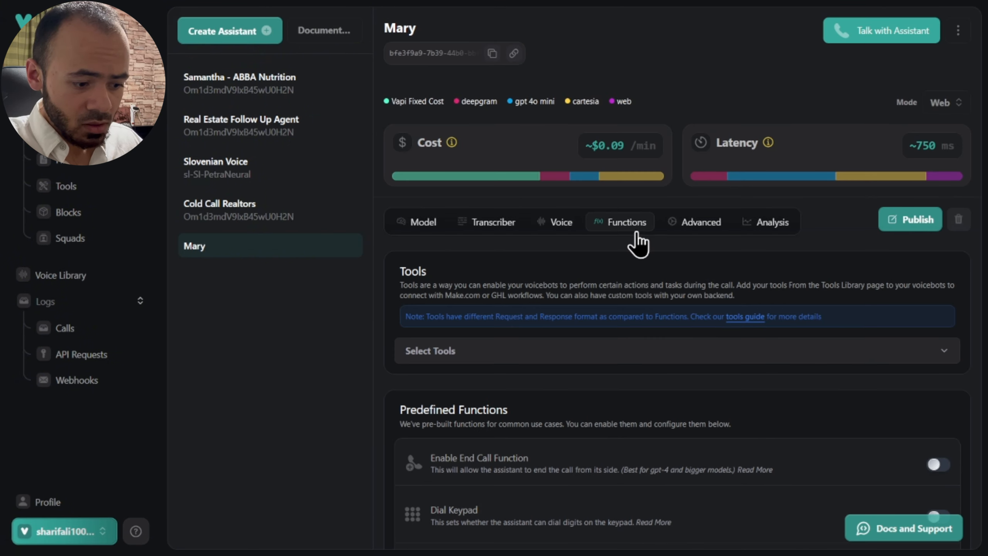
scroll(650, 300, down, 8)
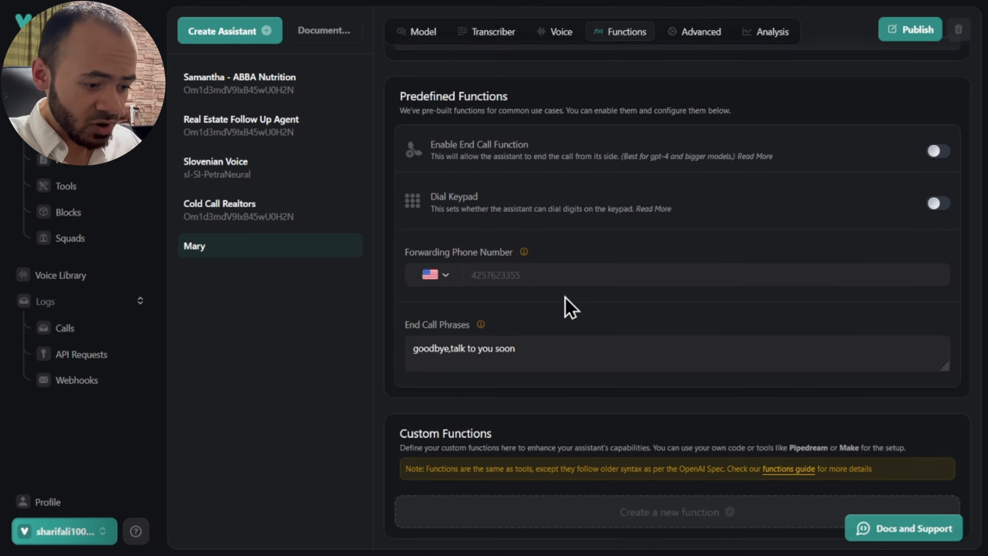
click(564, 286)
text(123)
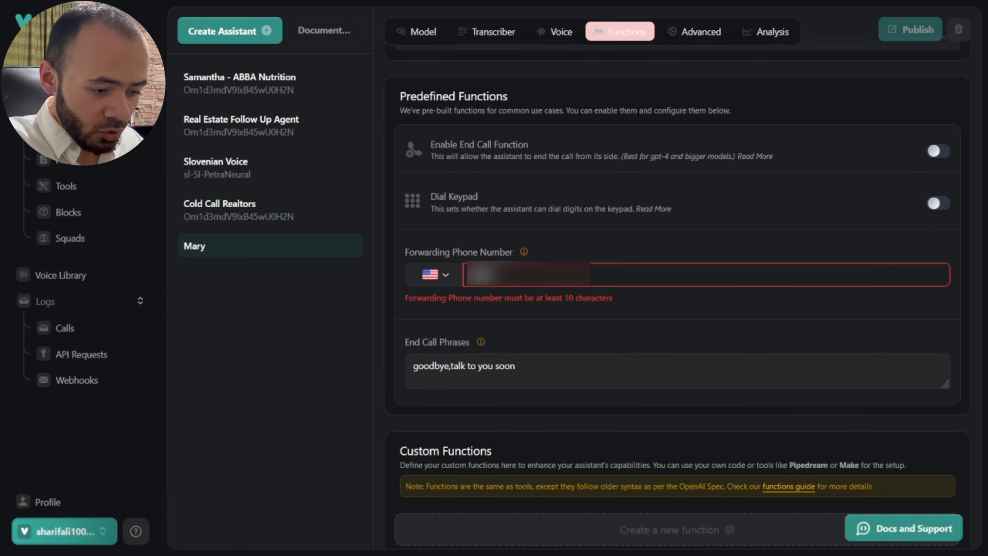
text(4567890)
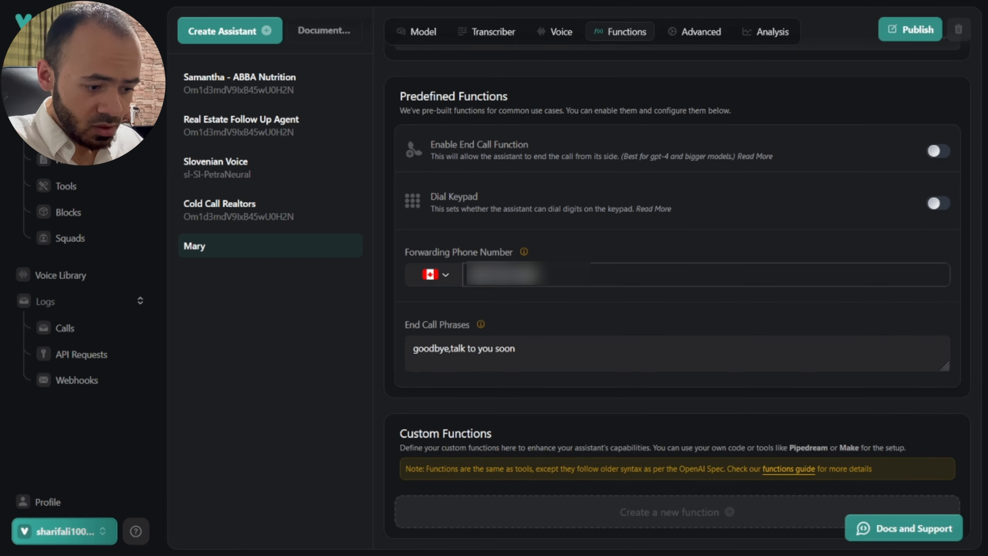
Step: Insert a space after the comma in the end call phrases, making them "goodbye, talk to you soon"
scroll(746, 342, up, 2)
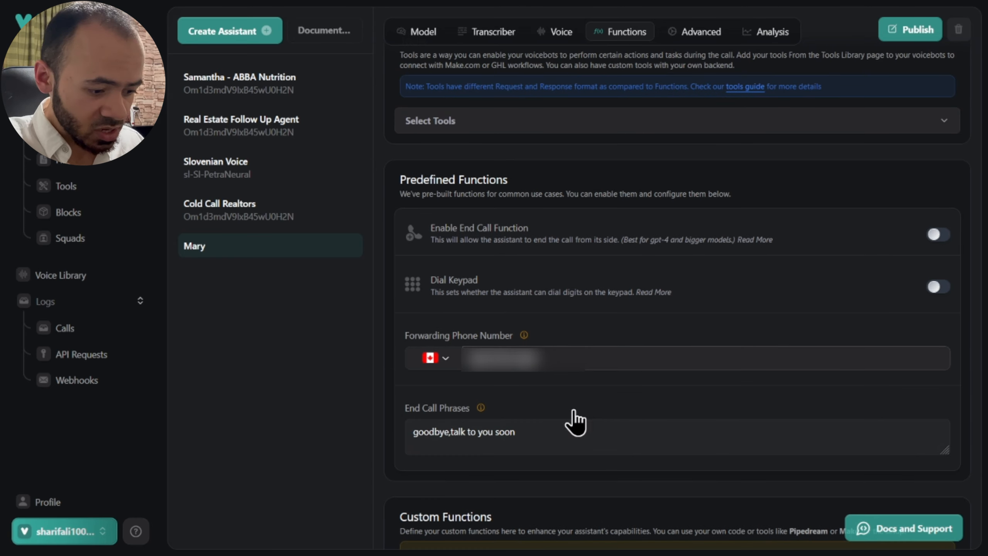
drag(574, 426, 312, 431)
click(545, 432)
click(450, 433)
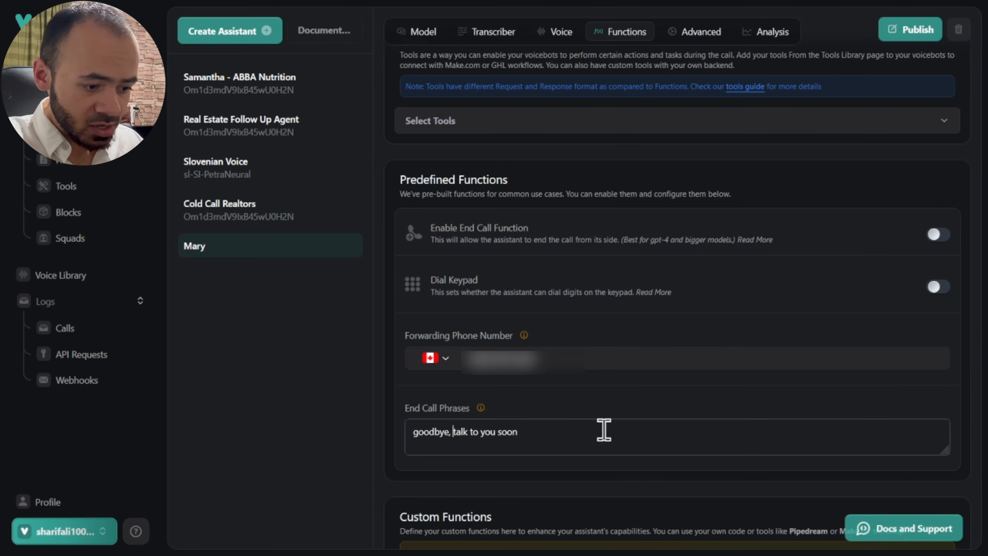
Step: Enable the End Call Function and the Dial Keypad in the assistant's predefined functions
scroll(597, 264, up, 2)
click(936, 317)
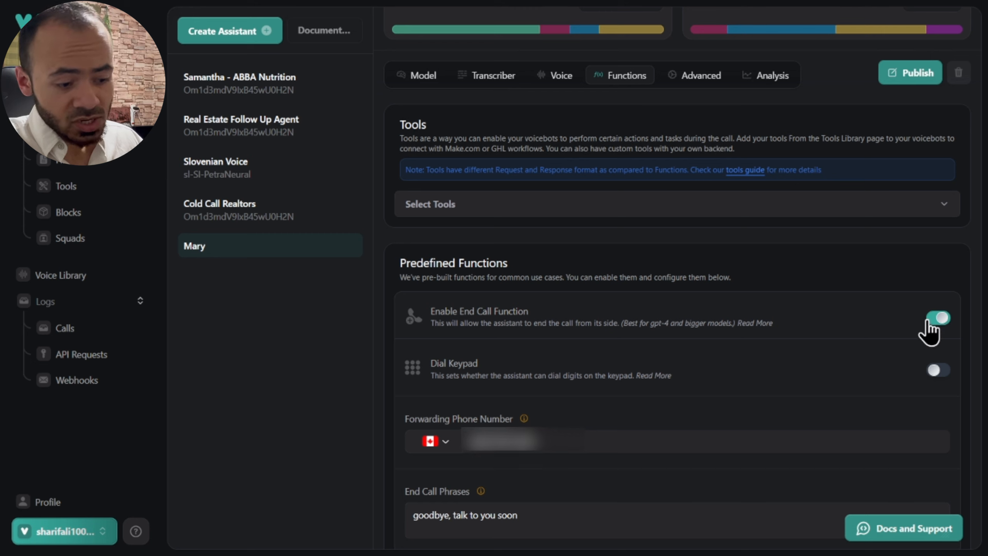
scroll(772, 368, down, 2)
click(936, 286)
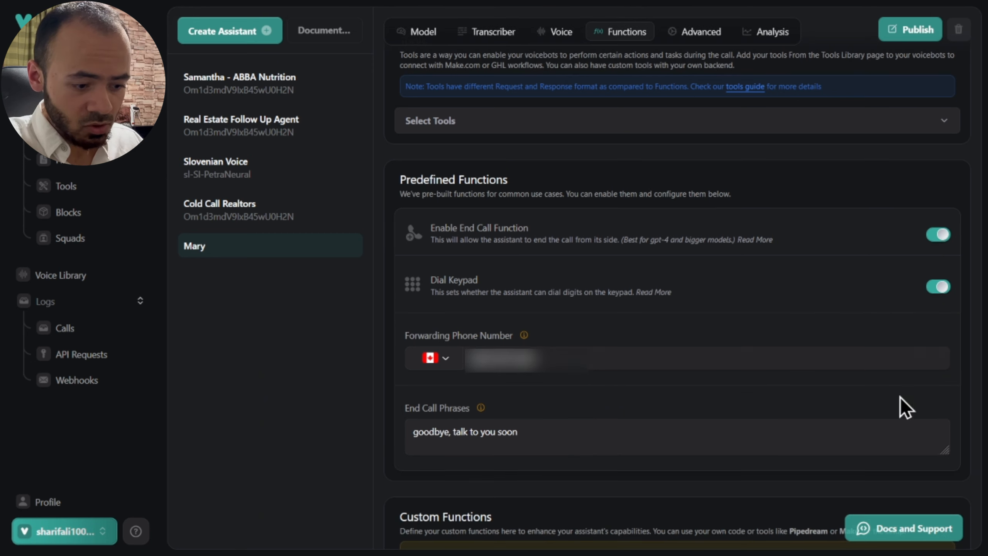
scroll(722, 425, down, 2)
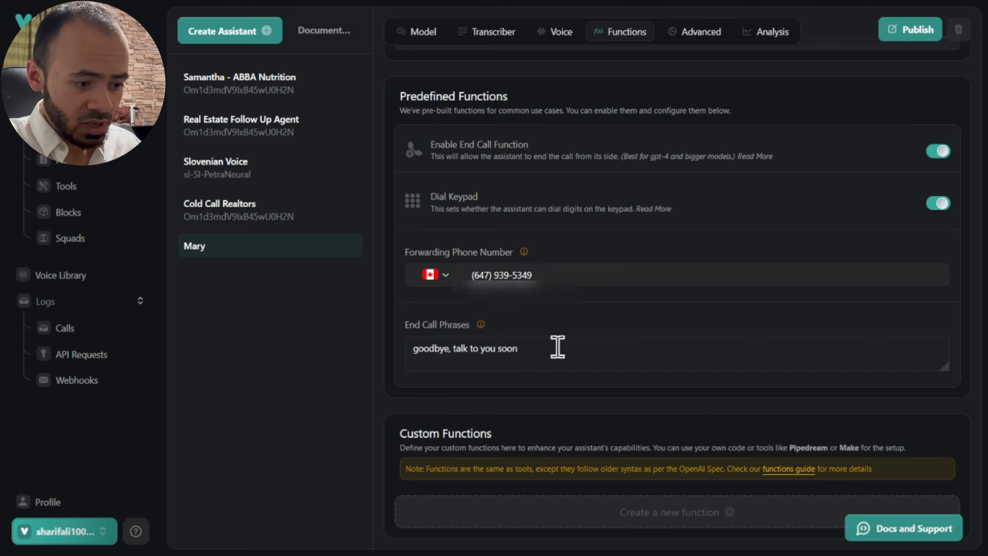
Step: In the advanced messaging settings, remove status-update, hang and function-call from the server messages, keeping only end-of-call-report
scroll(558, 346, up, 5)
scroll(700, 153, up, 2)
click(716, 157)
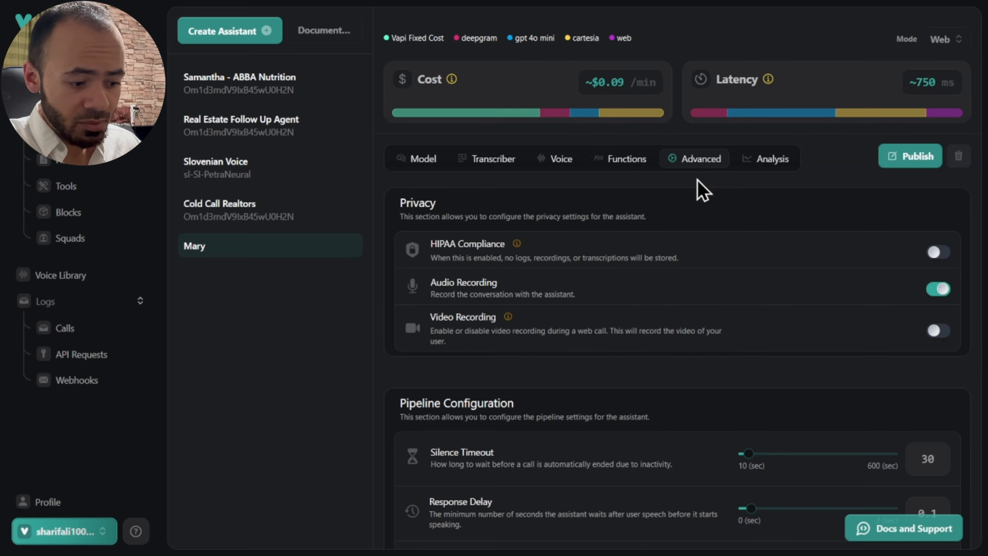
scroll(581, 330, down, 2)
scroll(579, 321, down, 12)
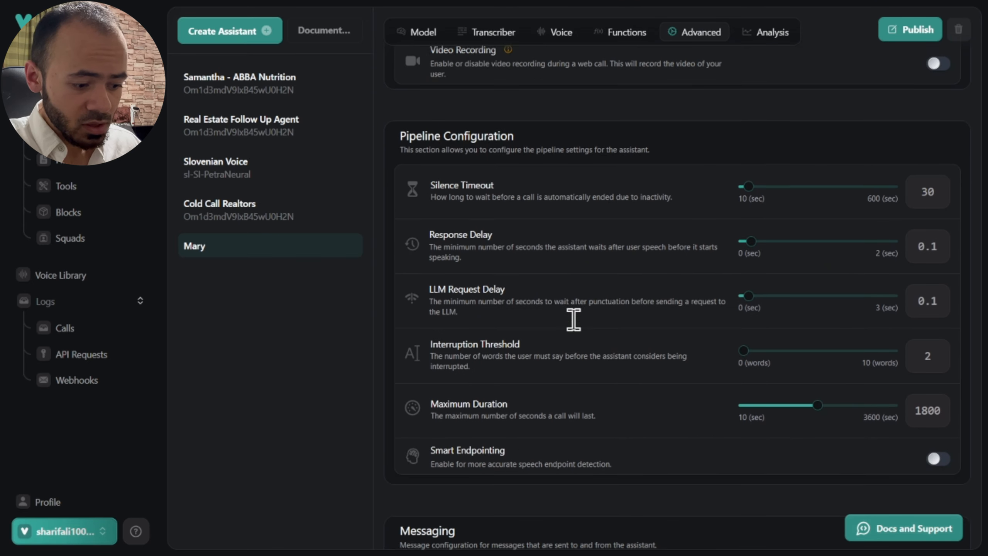
click(857, 313)
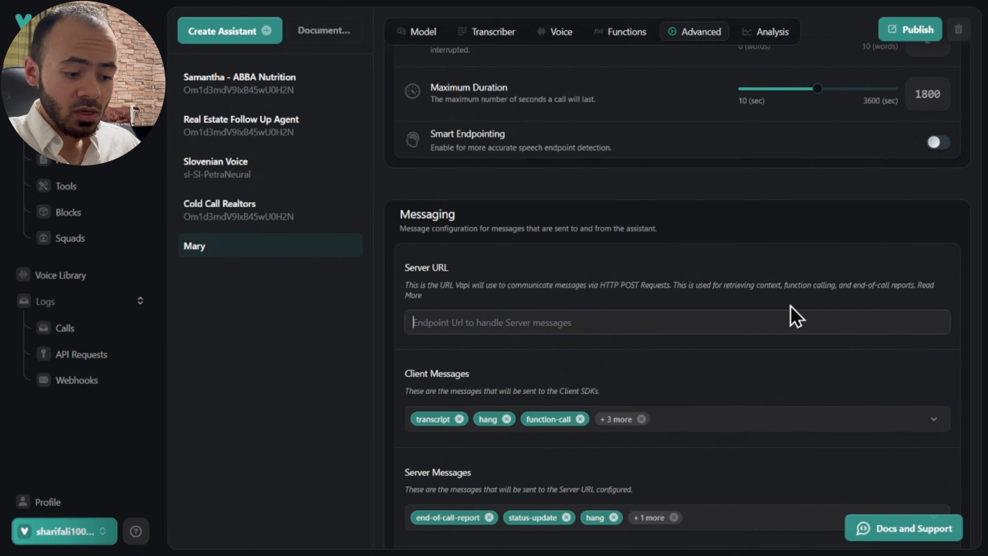
scroll(791, 306, down, 4)
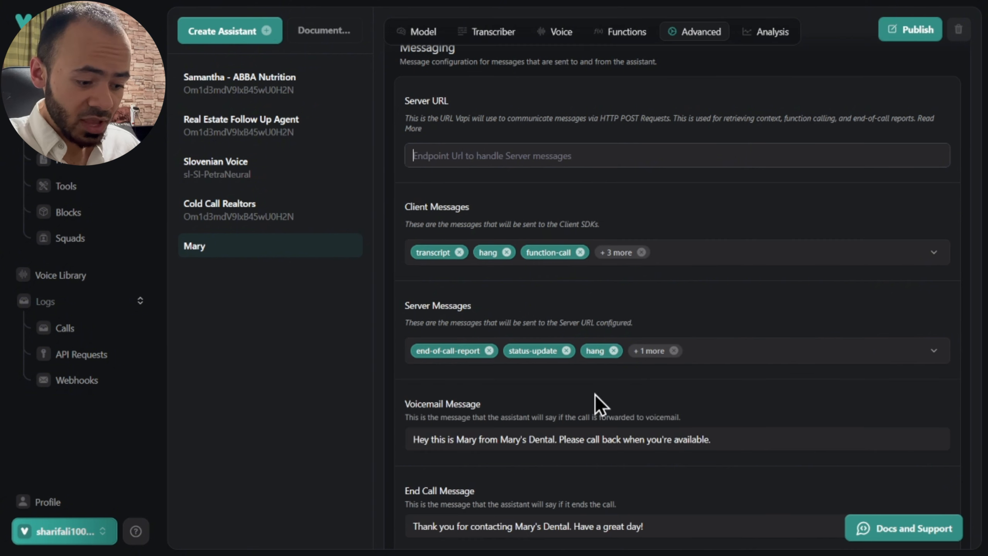
click(566, 352)
click(543, 357)
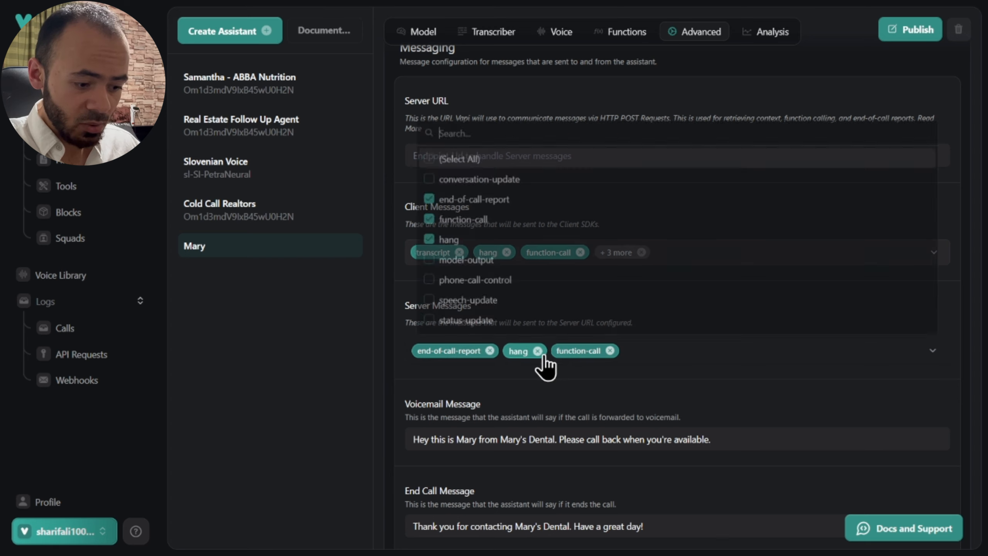
click(545, 357)
click(540, 355)
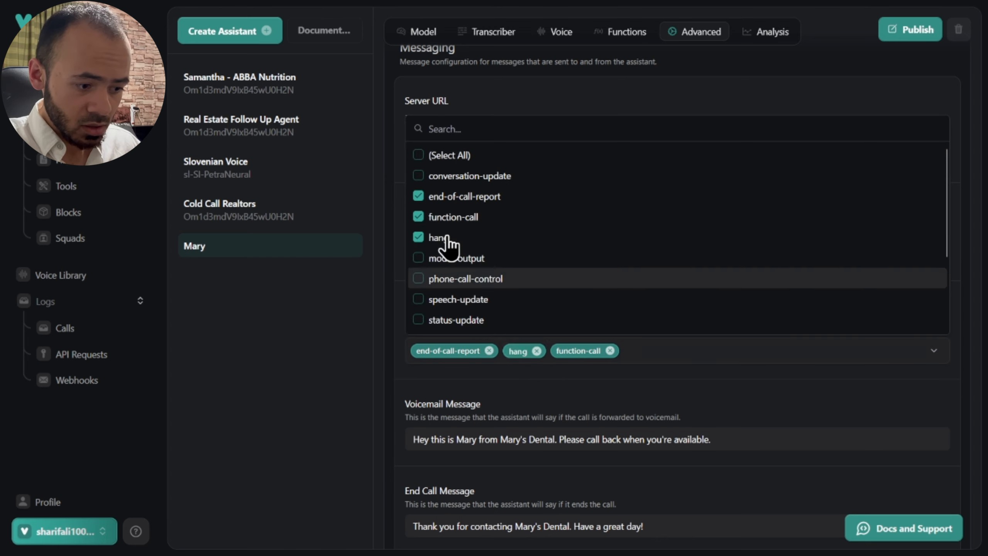
click(428, 237)
click(448, 216)
click(662, 388)
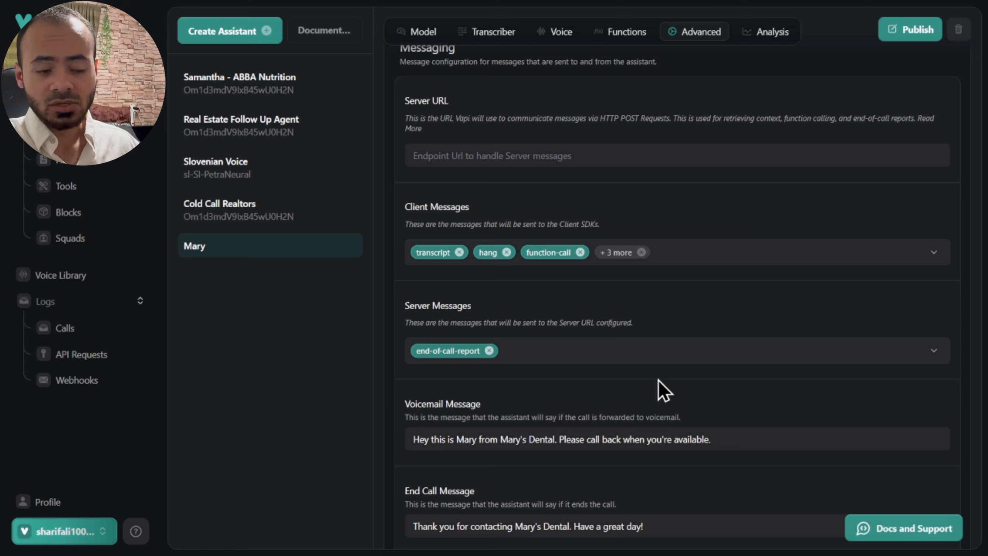
Step: Replace "Mary's Dental" with "ThirdI AI" in the voicemail message
scroll(489, 364, down, 2)
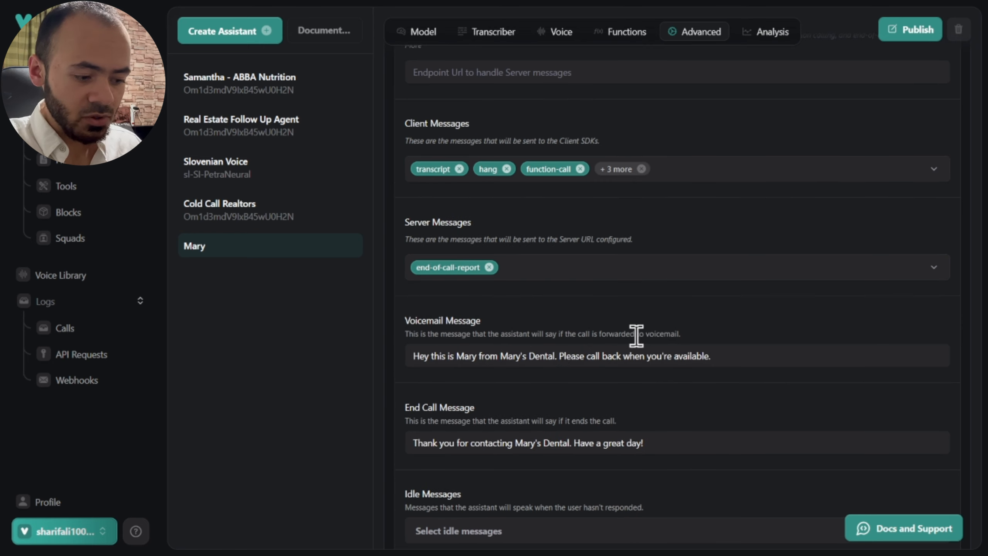
scroll(739, 358, down, 3)
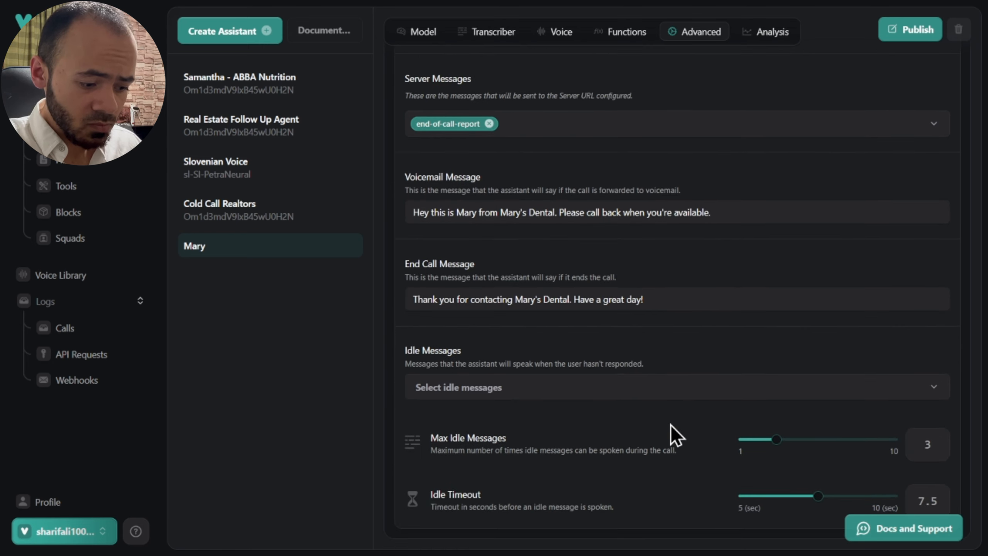
double_click(718, 212)
click(498, 212)
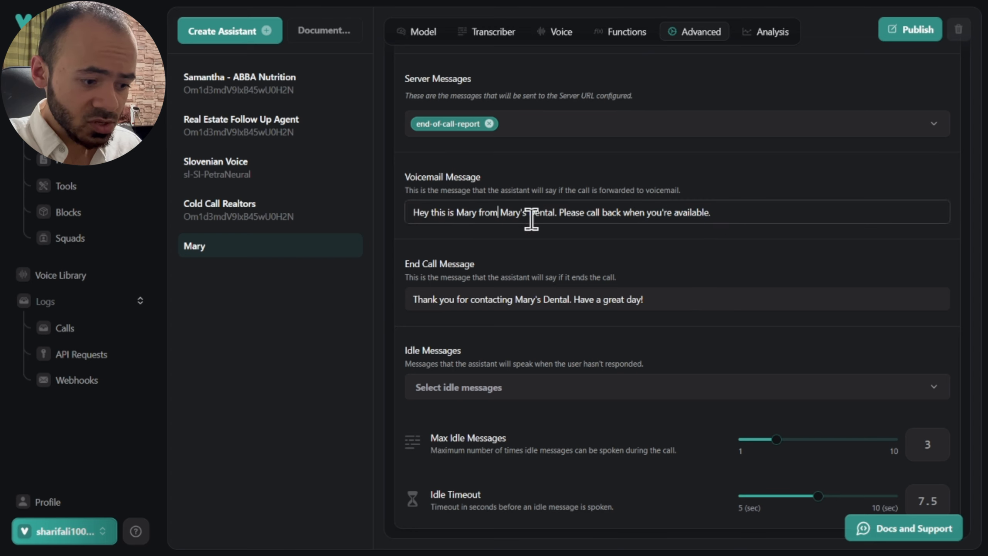
click(556, 212)
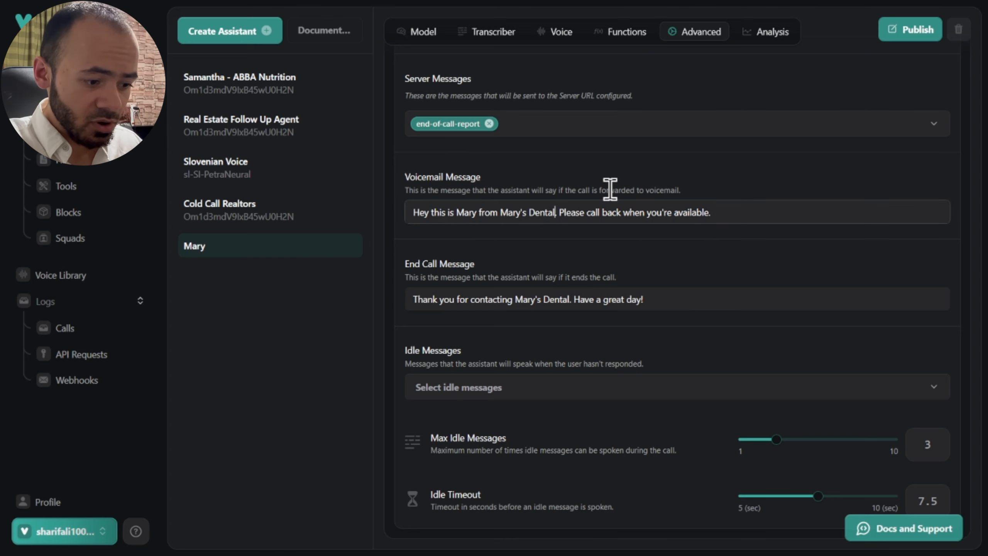
key(BackSpace)
key(BackSpace)
key(BackSpace)
key(BackSpace)
key(BackSpace)
key(BackSpace)
key(BackSpace)
key(BackSpace)
key(BackSpace)
key(BackSpace)
key(BackSpace)
key(BackSpace)
key(BackSpace)
text(Third)
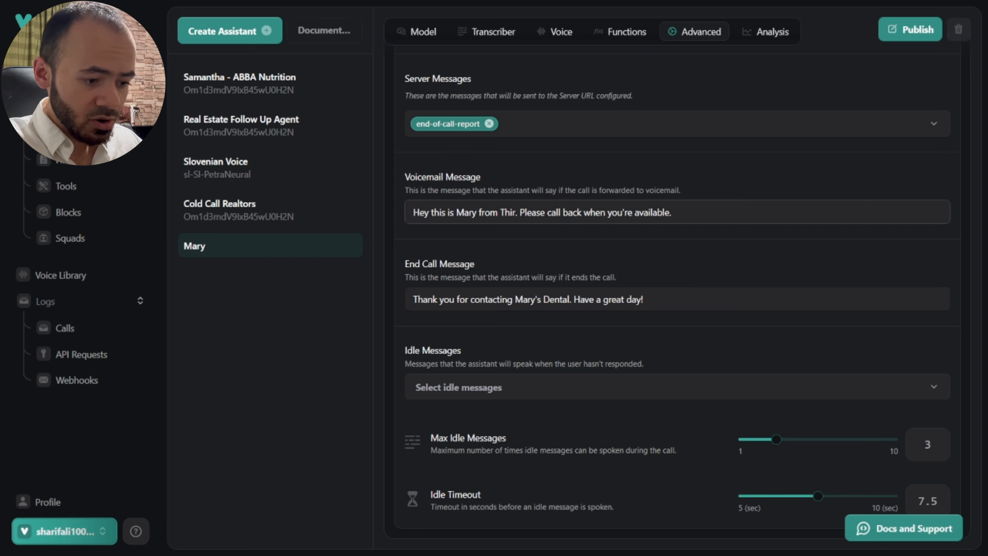
text(I AI)
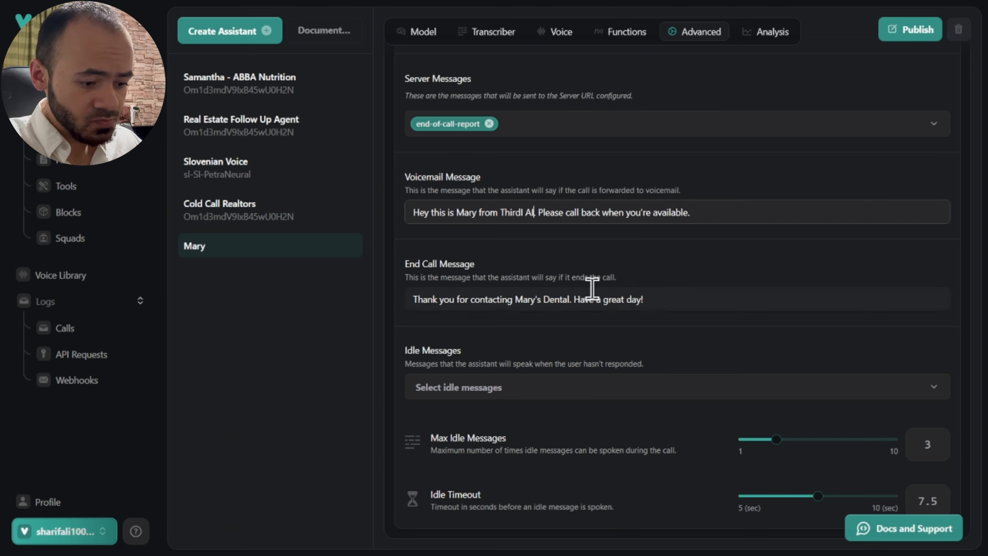
Step: Replace "Mary's Dental" with "ThirdI AI" in the end call message
click(587, 300)
click(570, 299)
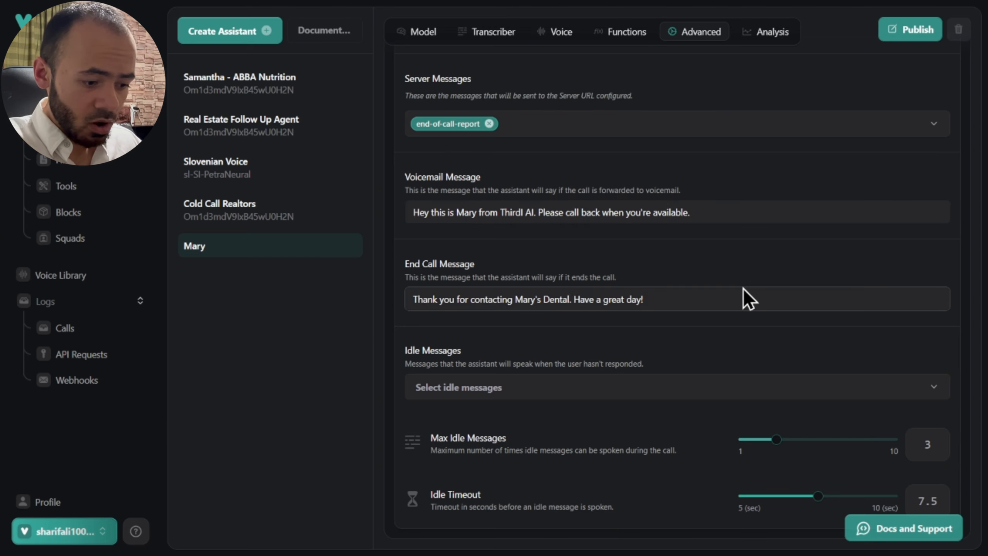
key(BackSpace)
key(BackSpace)
key(BackSpace)
key(BackSpace)
key(BackSpace)
key(BackSpace)
key(BackSpace)
key(BackSpace)
key(BackSpace)
key(BackSpace)
key(BackSpace)
key(BackSpace)
key(BackSpace)
text(Th)
text(irdI Ai)
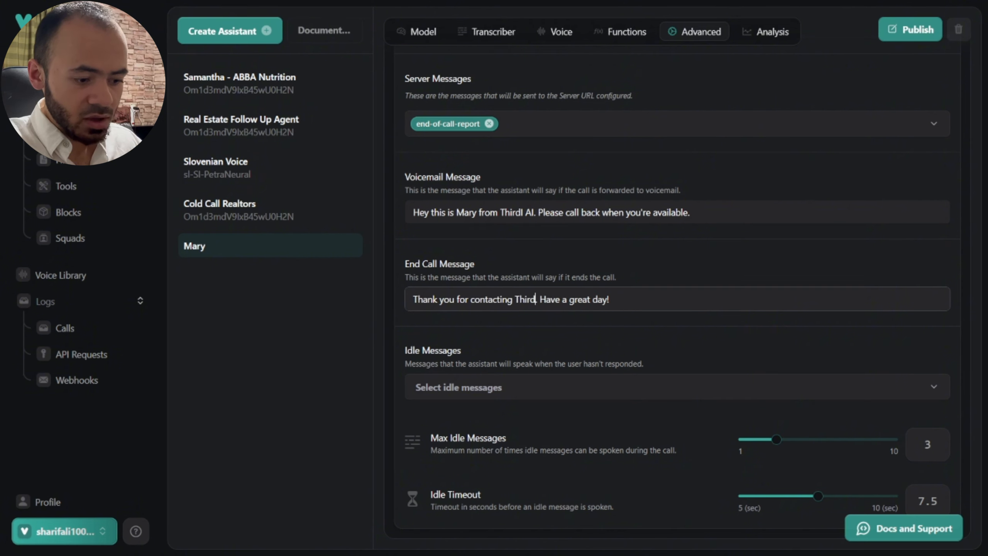
key(BackSpace)
text(I AI)
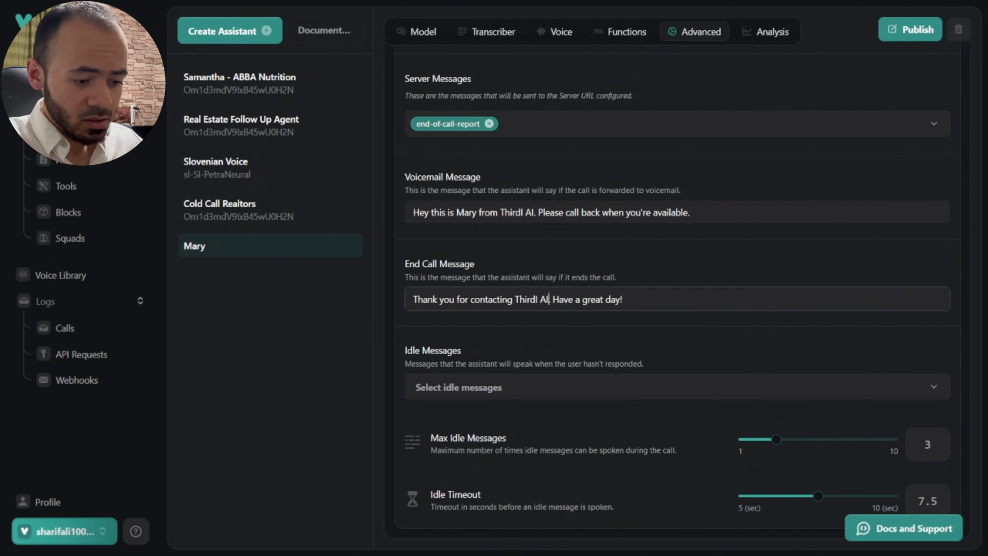
Step: Try a response delay of 0 seconds in the pipeline configuration and return it to 0.1
scroll(714, 357, up, 10)
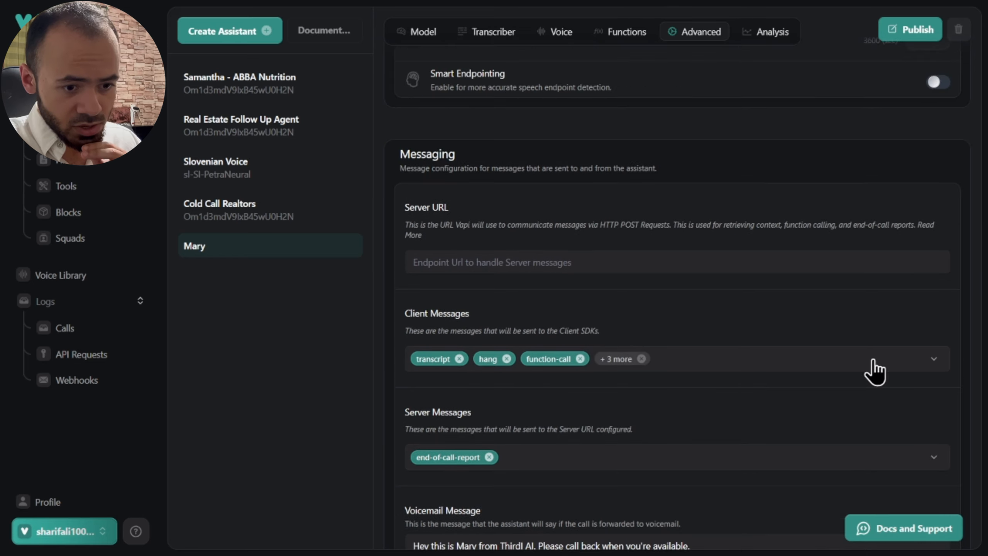
scroll(872, 280, down, 2)
scroll(817, 296, up, 2)
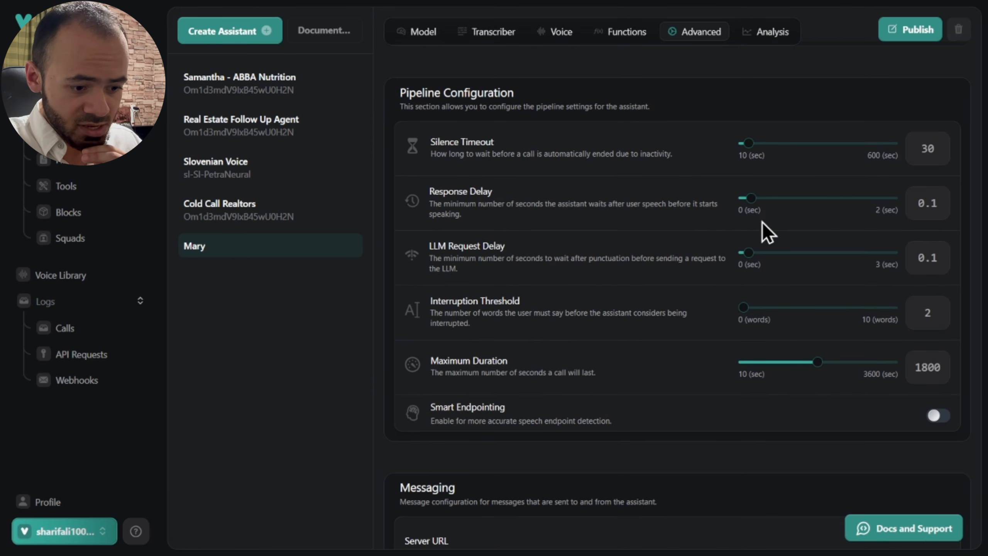
drag(750, 199, 735, 204)
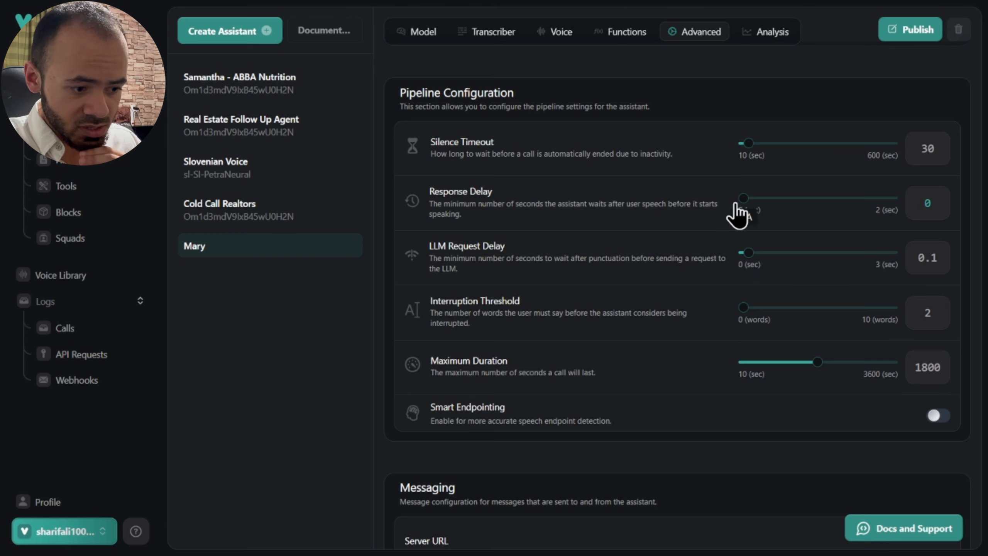
drag(545, 204, 752, 200)
click(746, 212)
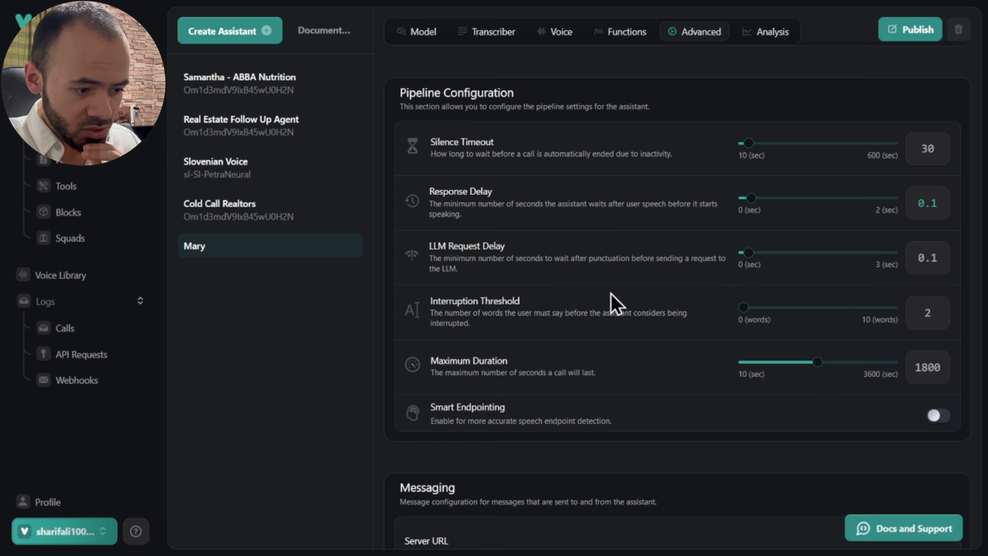
Step: Set the interruption threshold to 3 words in the pipeline configuration
scroll(553, 272, down, 2)
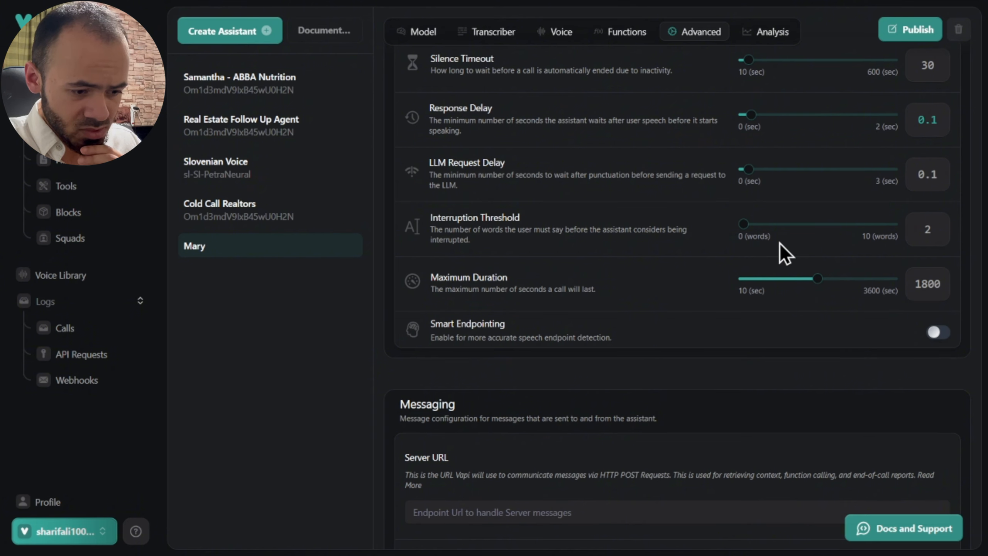
click(753, 227)
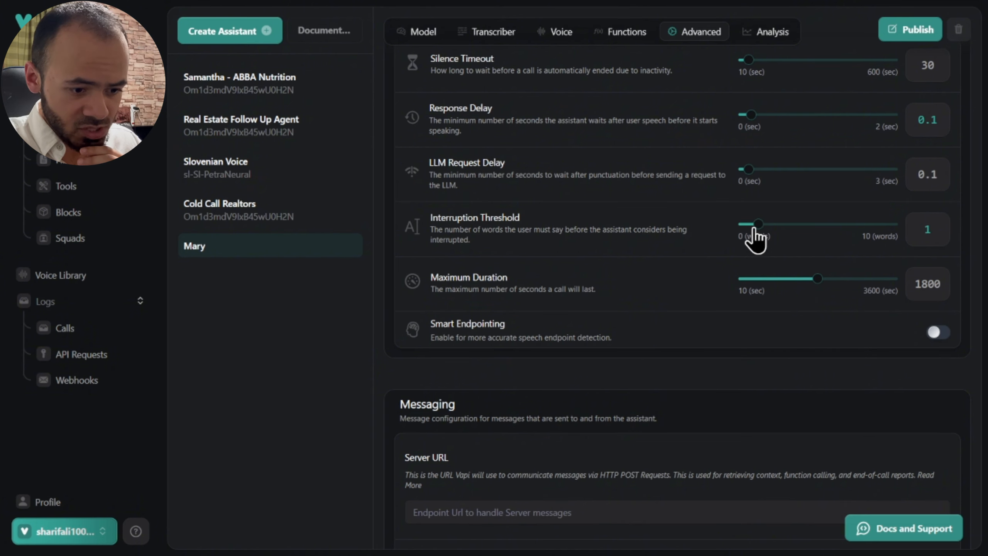
drag(754, 229, 786, 232)
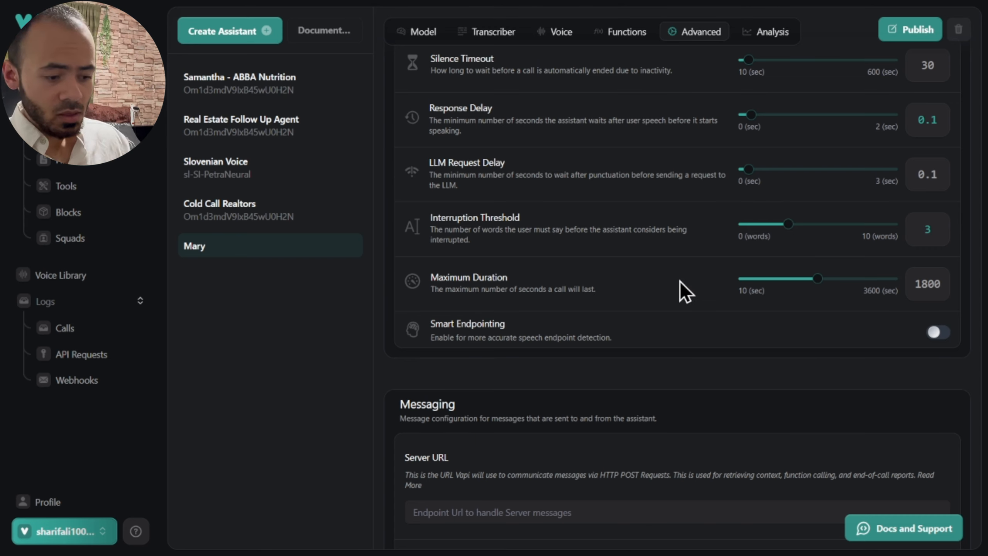
Step: Set the maximum call duration to 255 seconds in the pipeline configuration
scroll(680, 282, down, 2)
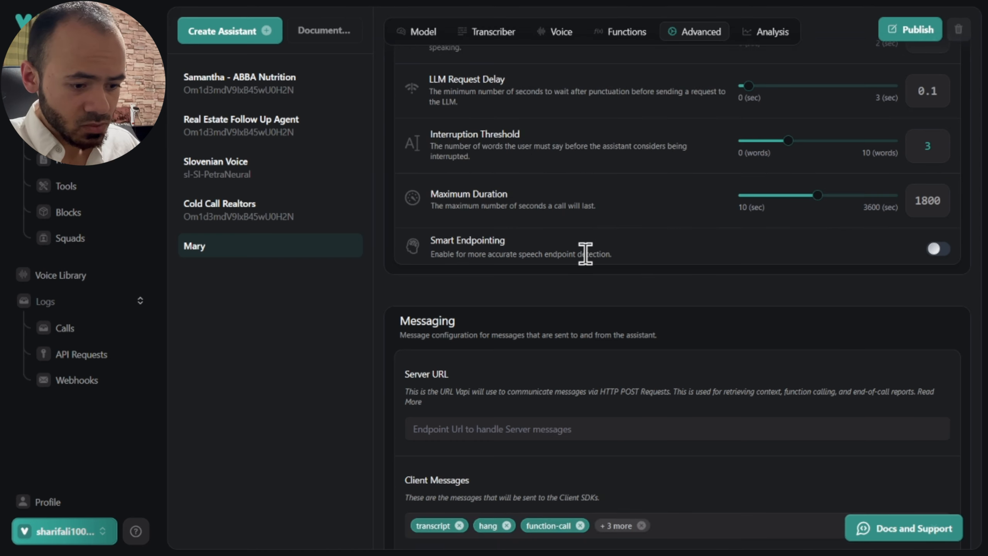
drag(497, 205, 539, 205)
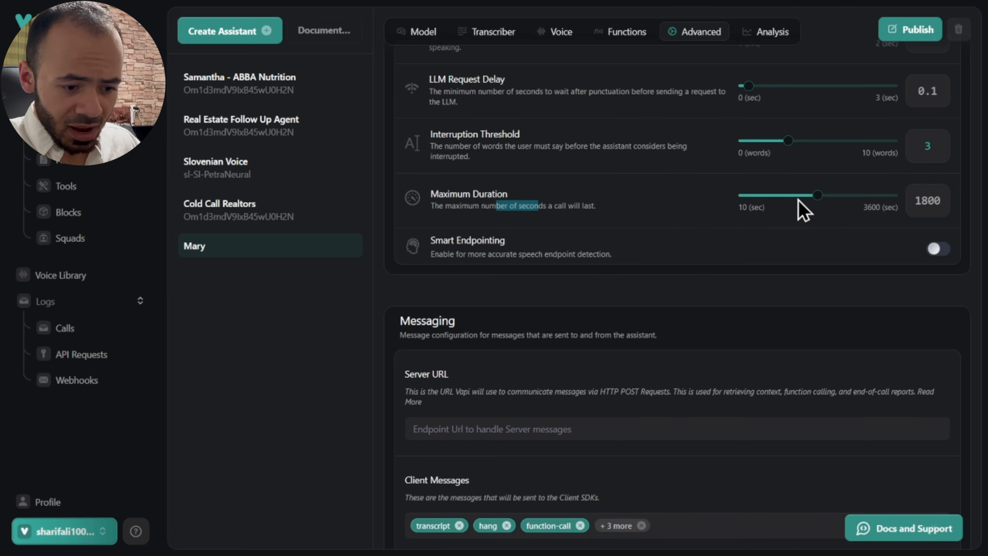
click(792, 195)
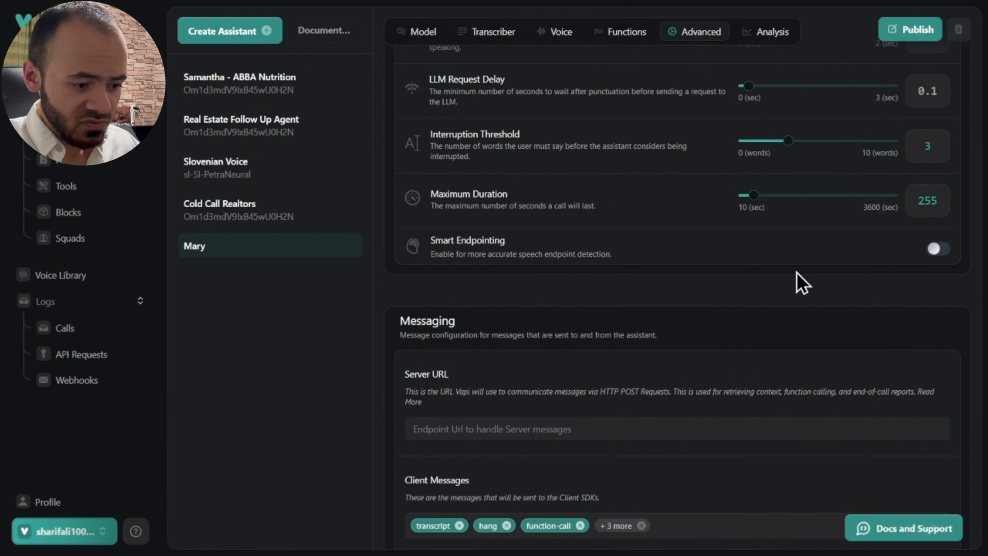
Step: Examine the call summary and success evaluation prompts in the assistant's analysis settings
scroll(804, 272, up, 10)
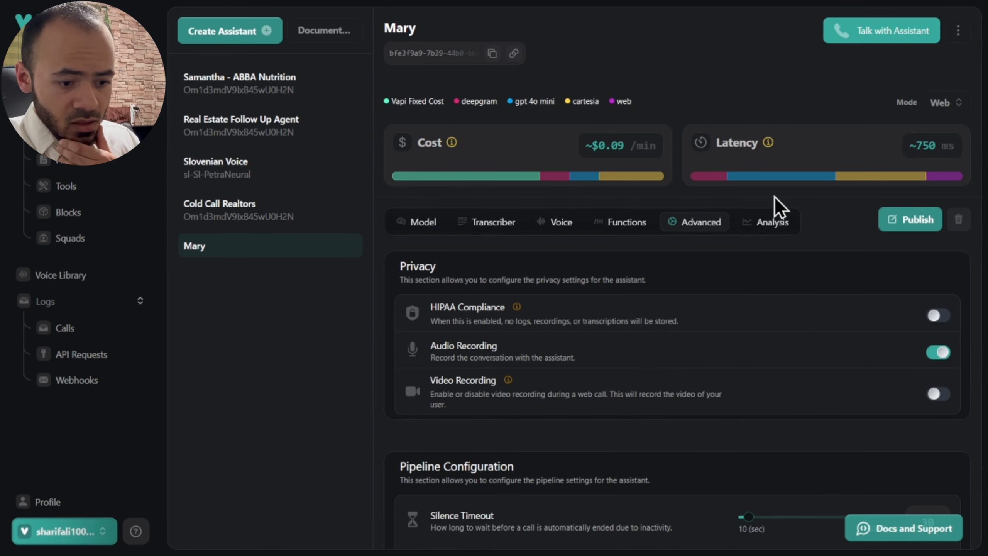
click(770, 230)
scroll(684, 288, down, 2)
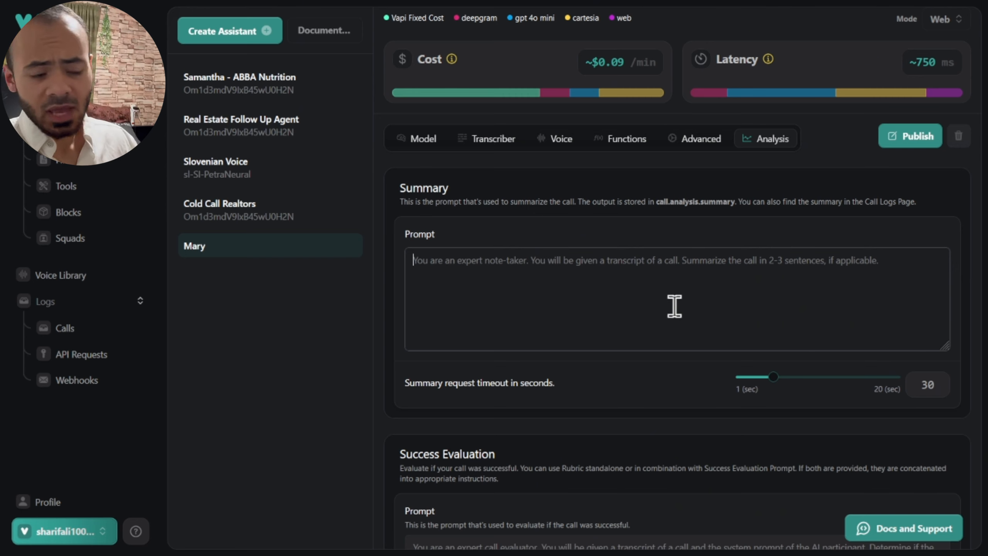
scroll(685, 306, down, 2)
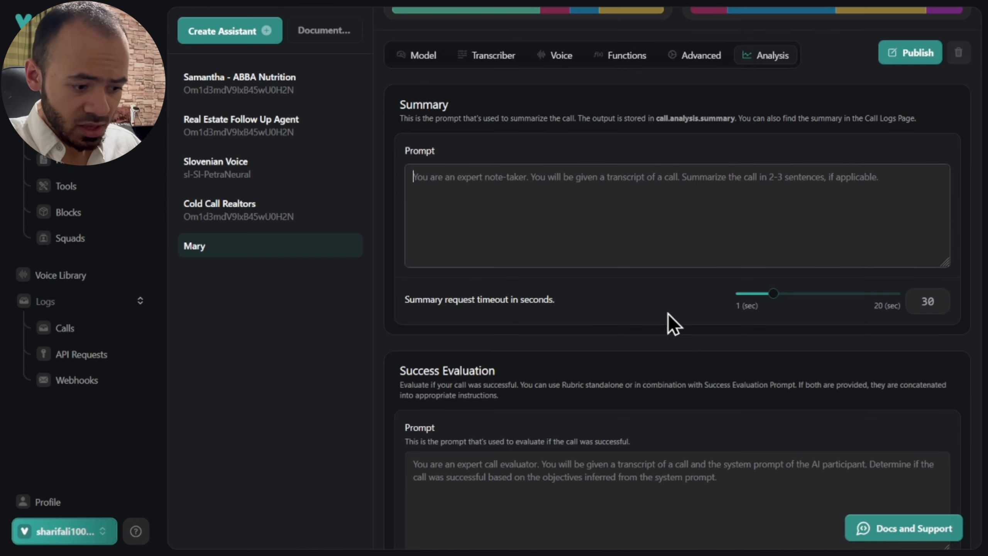
scroll(669, 319, down, 4)
scroll(669, 307, down, 2)
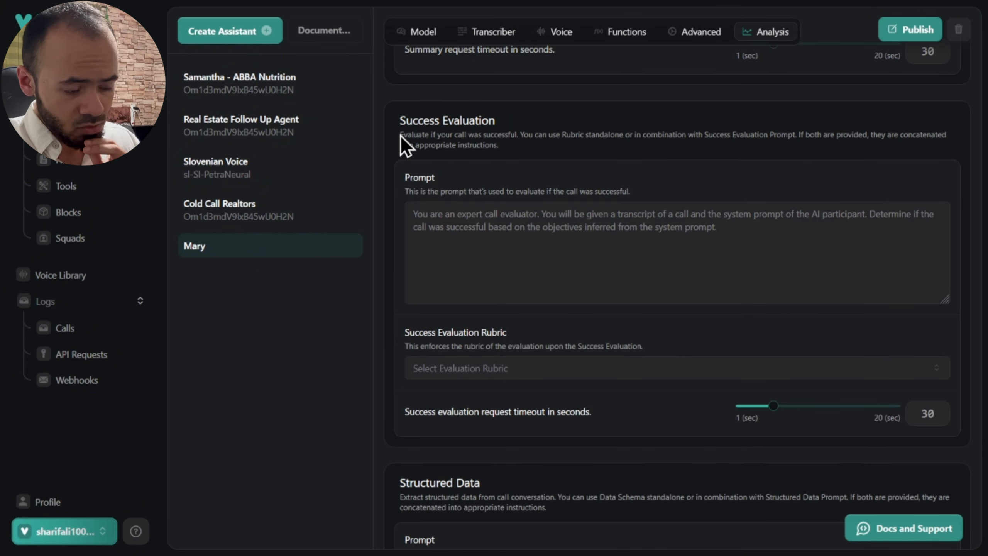
Step: Examine the structured data extraction prompt and the success evaluation rubric options in the assistant's analysis settings
scroll(570, 224, down, 6)
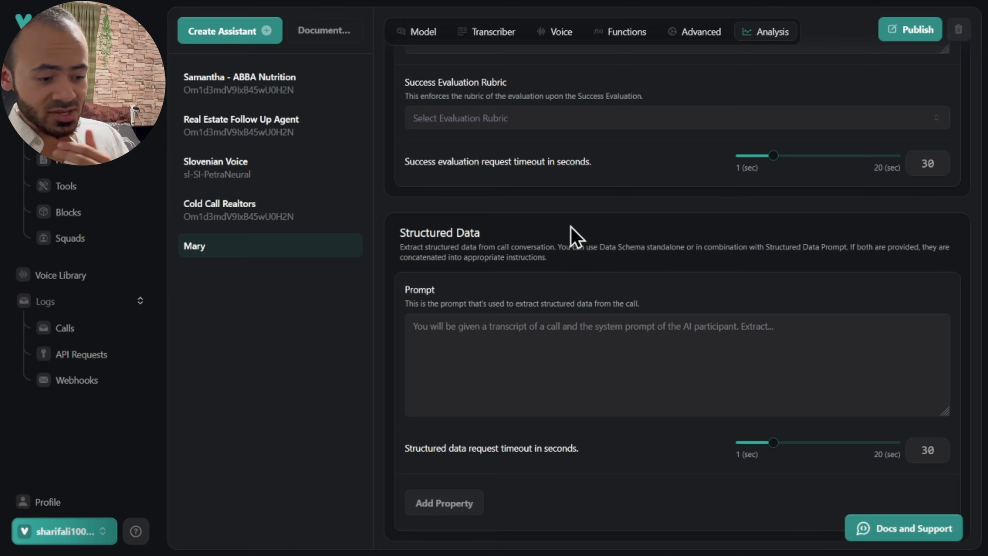
scroll(570, 225, up, 10)
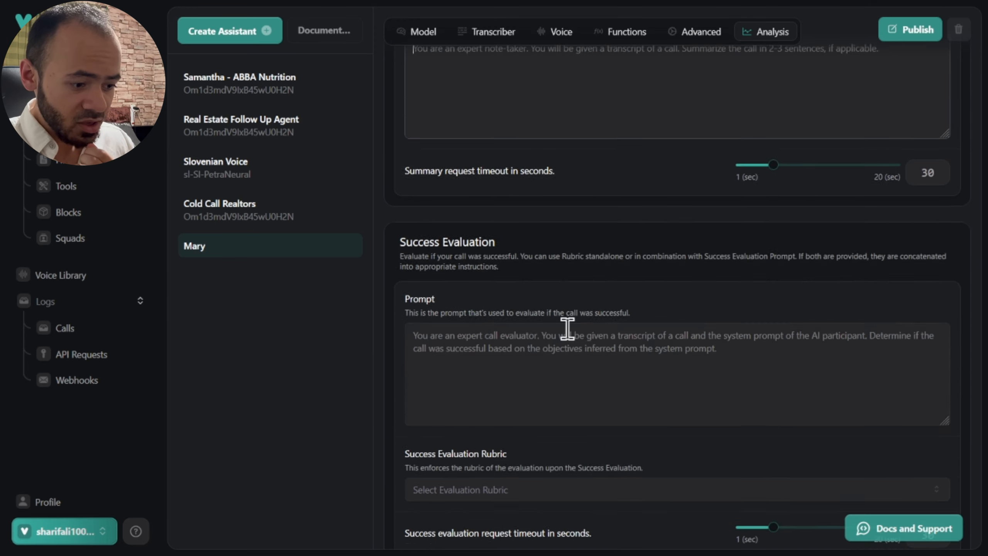
click(639, 388)
scroll(699, 293, up, 4)
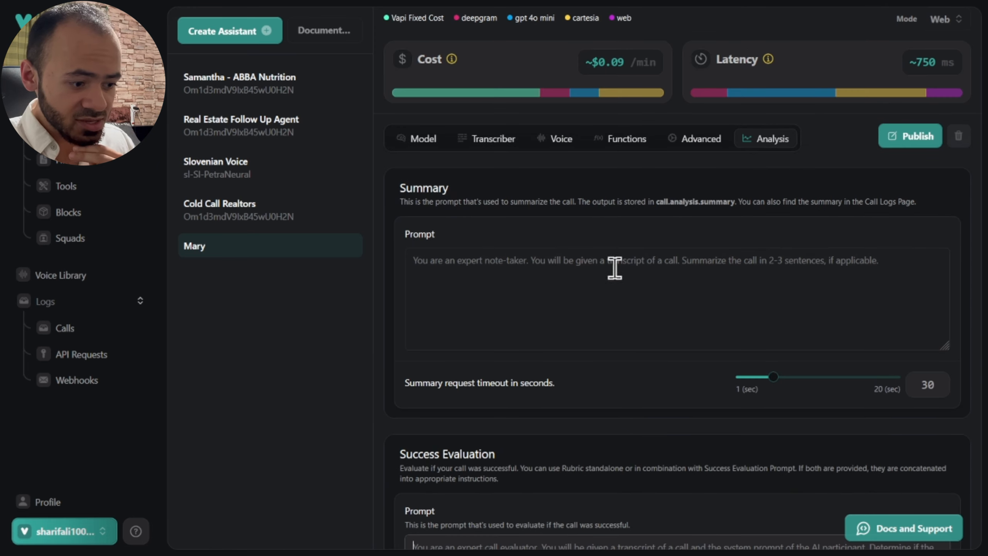
click(646, 288)
scroll(646, 287, down, 16)
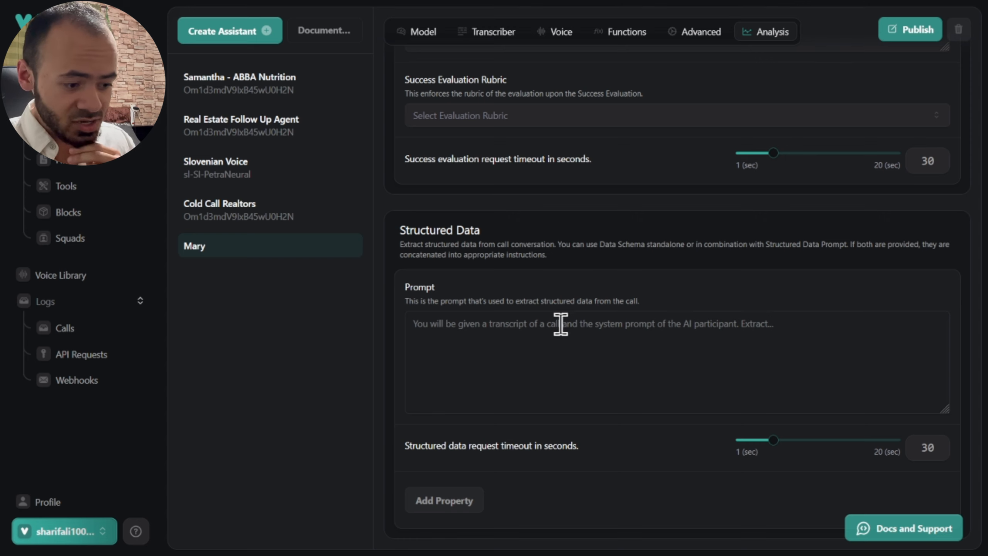
drag(403, 237, 572, 267)
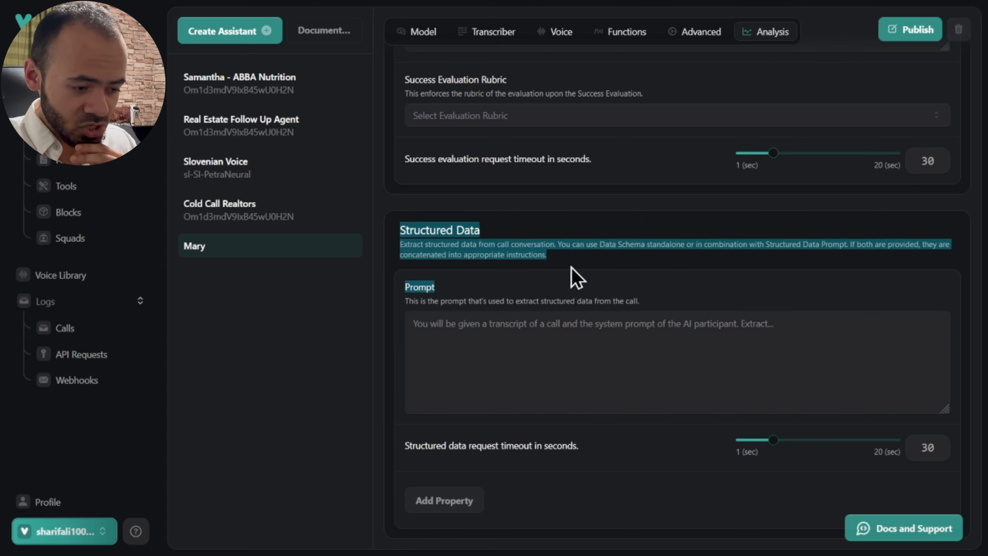
click(573, 268)
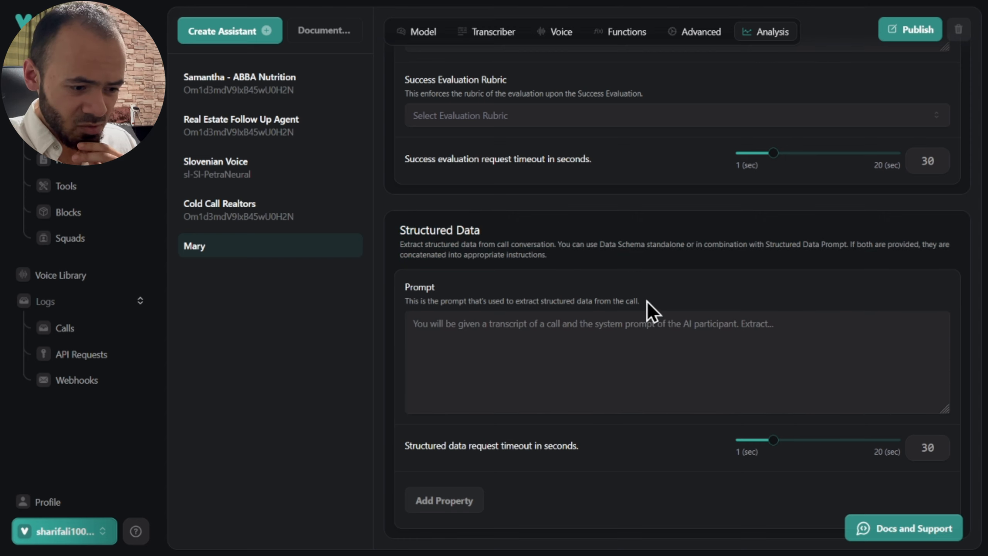
drag(647, 301, 521, 253)
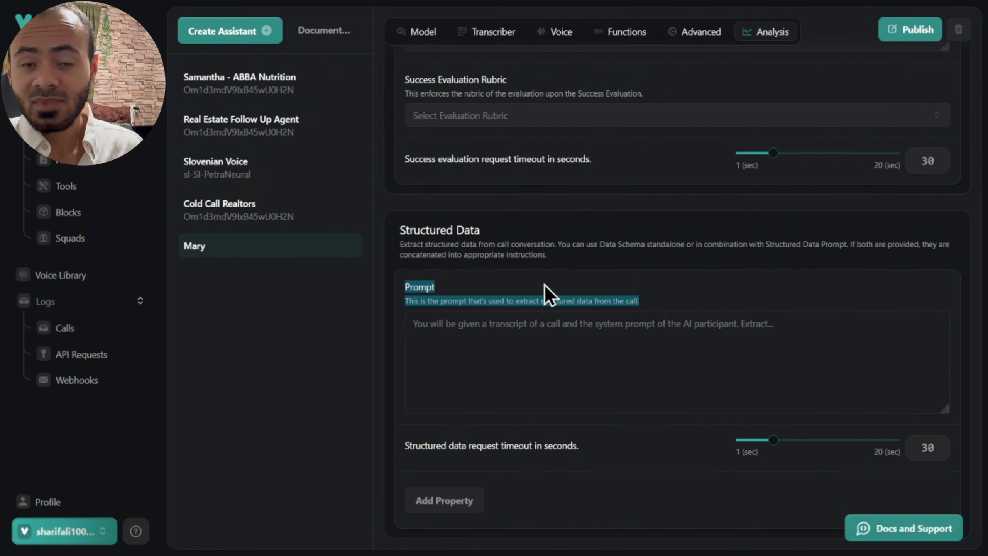
click(568, 325)
scroll(630, 308, up, 5)
click(621, 282)
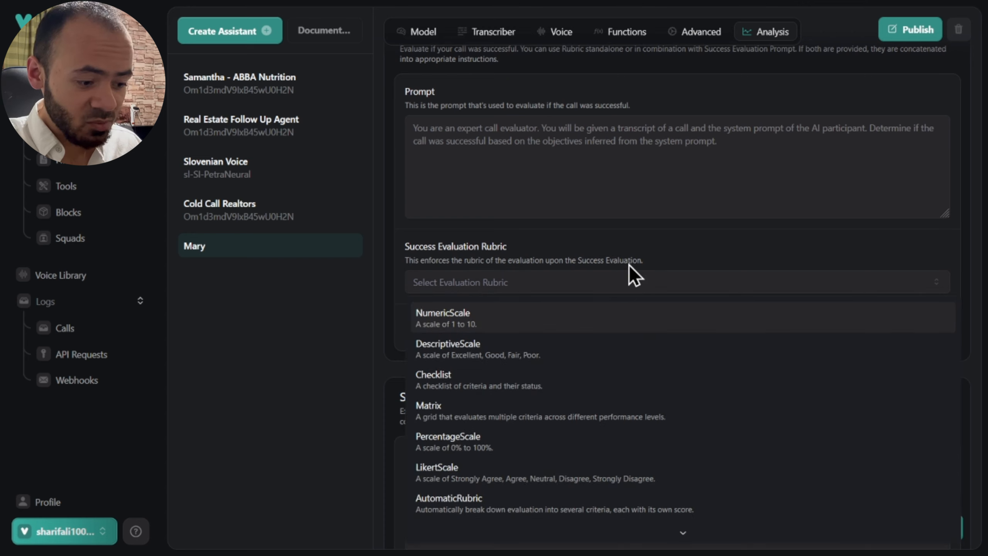
click(642, 257)
scroll(644, 253, up, 8)
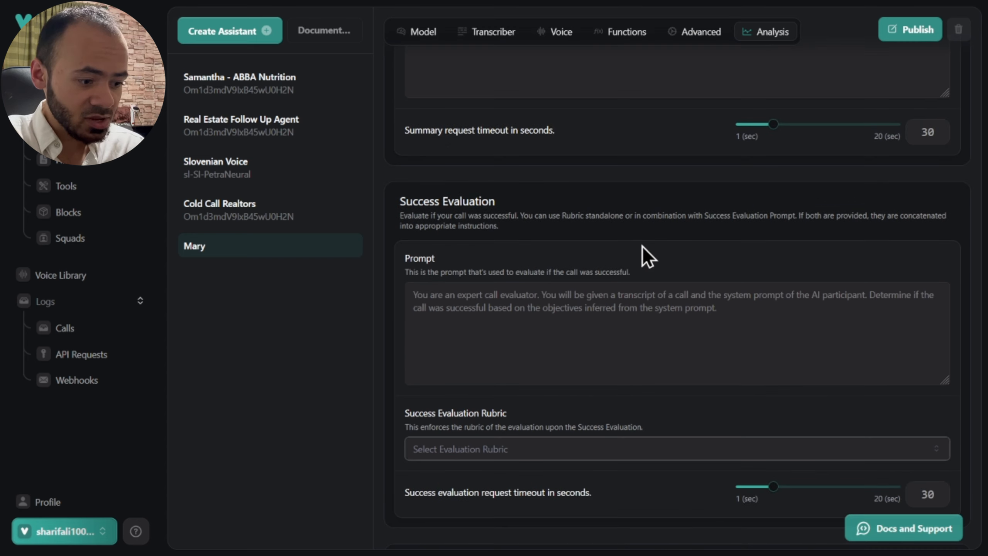
scroll(643, 249, up, 3)
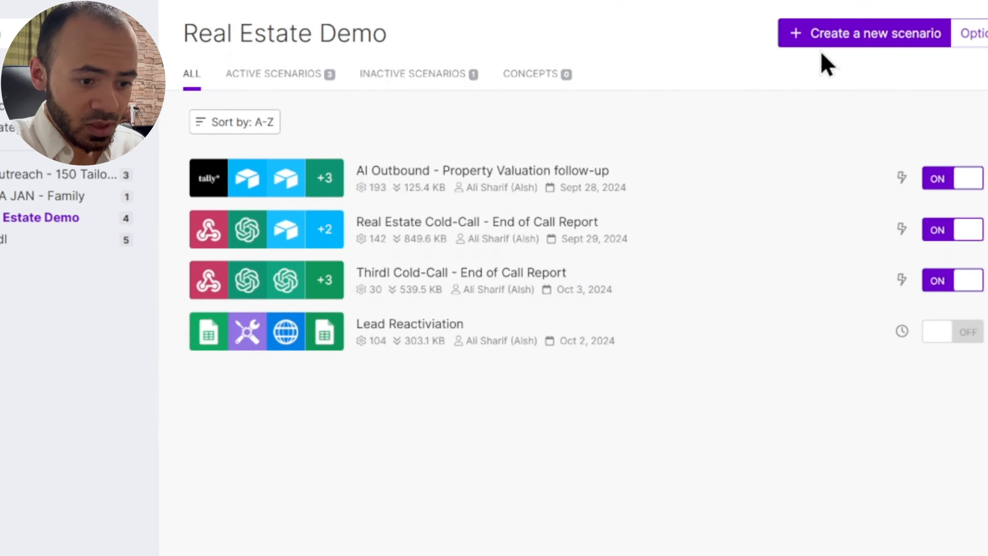
Step: In Make, create a new scenario in the Real Estate Demo folder with a Google Sheets Search Rows module as its first module
click(816, 47)
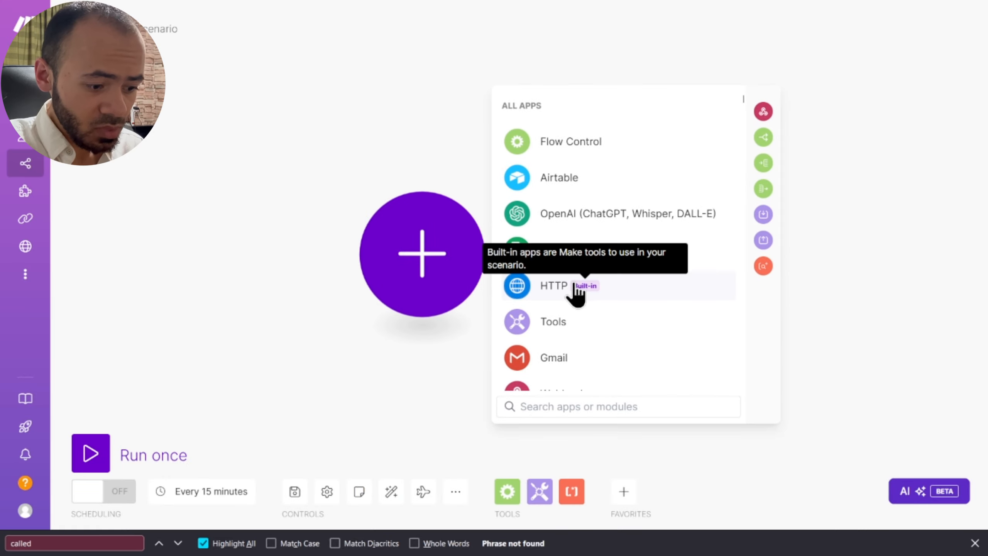
scroll(570, 312, down, 10)
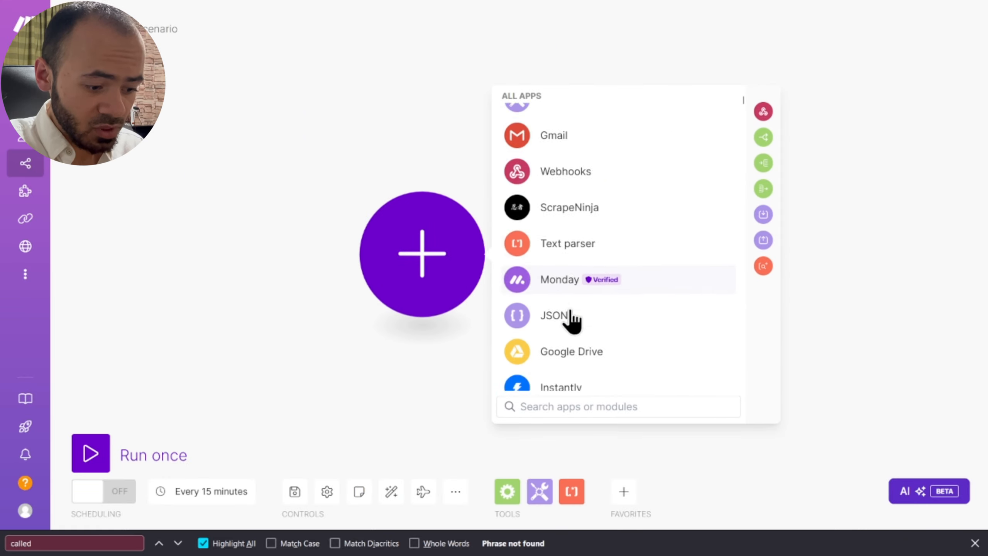
text(SHEE)
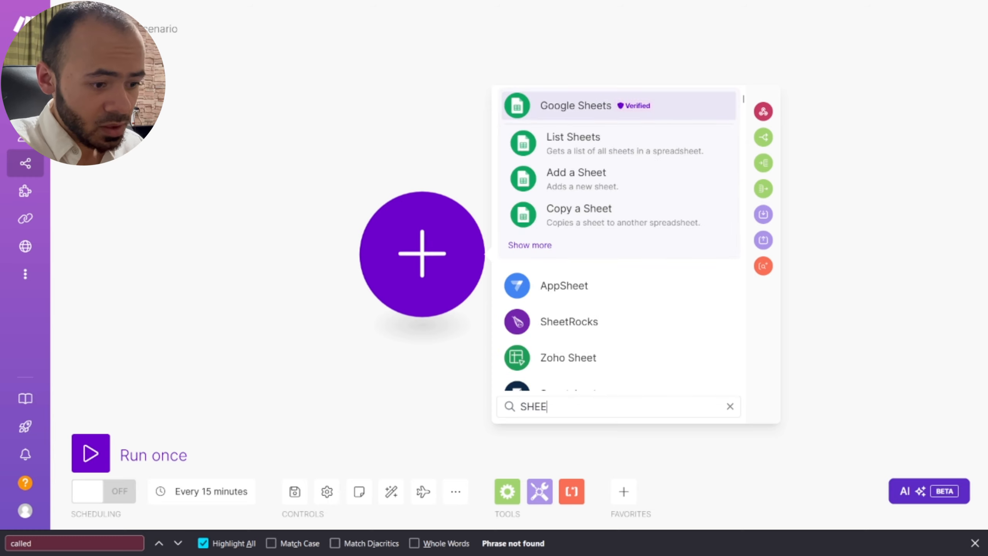
click(549, 247)
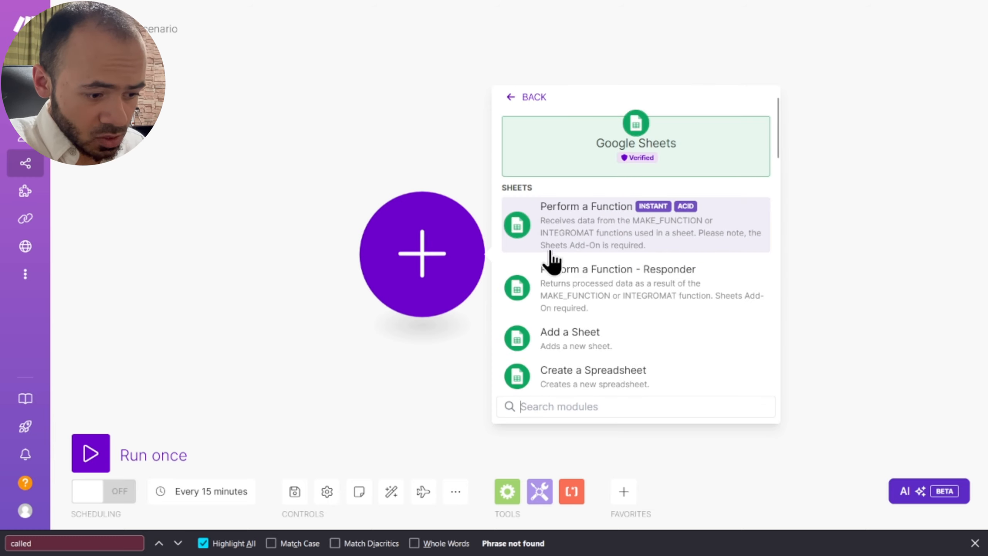
scroll(600, 286, down, 10)
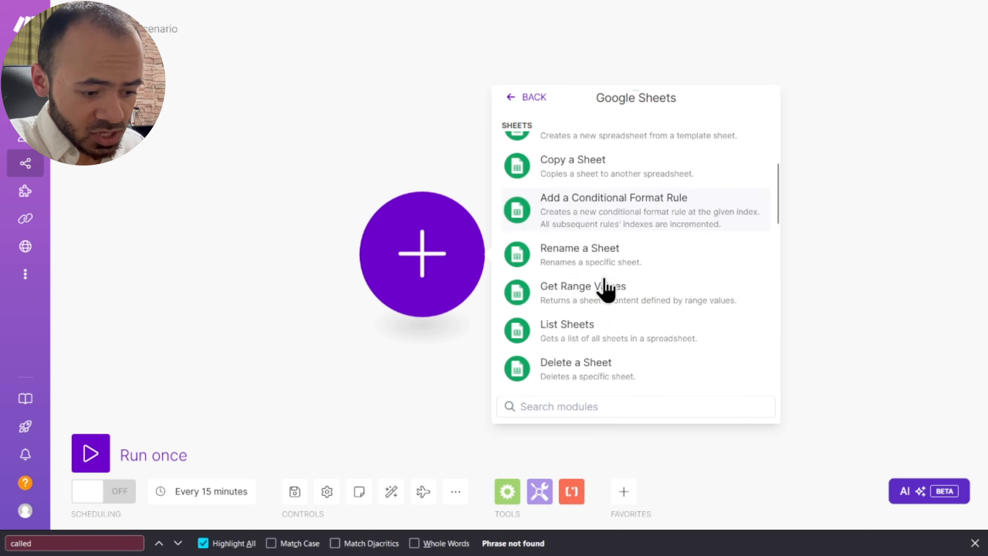
scroll(606, 290, down, 6)
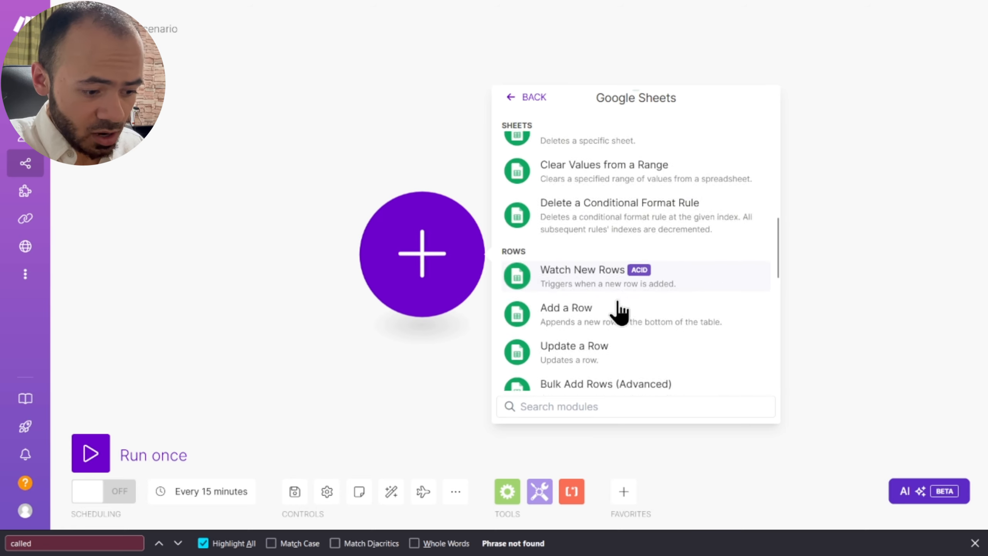
scroll(622, 311, down, 2)
click(624, 327)
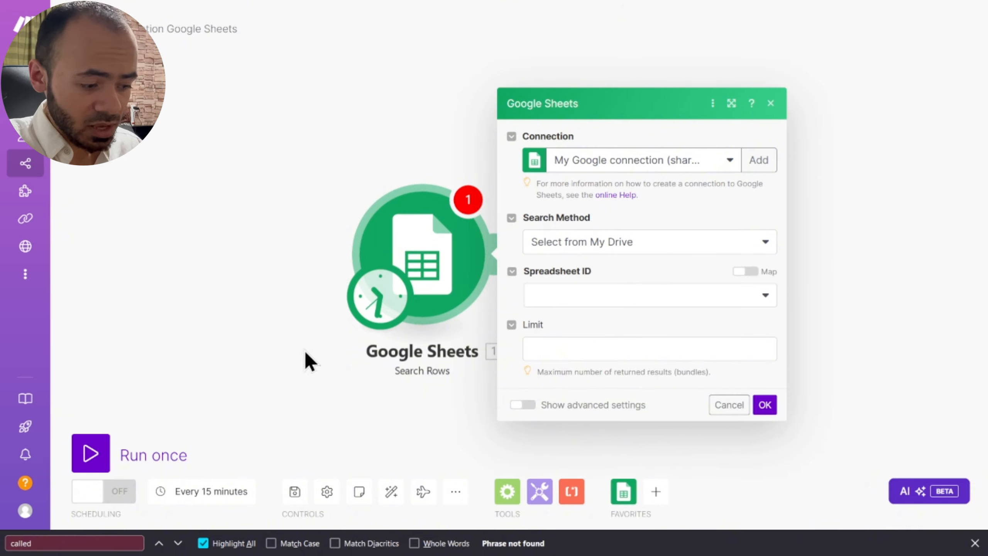
Step: Try adding a separate module to the canvas, searching the available apps for "HUBS"
right_click(199, 265)
click(230, 273)
click(210, 257)
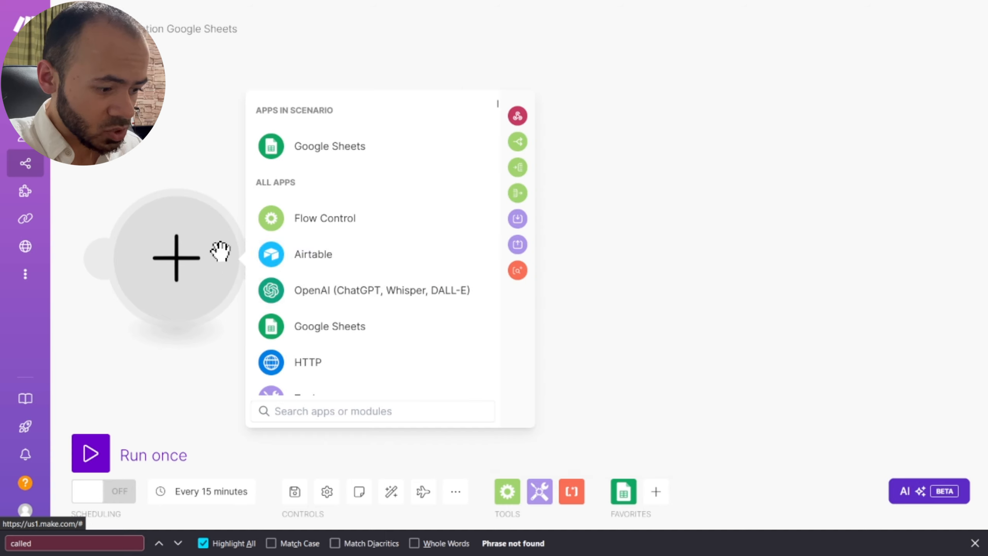
text(HUBS)
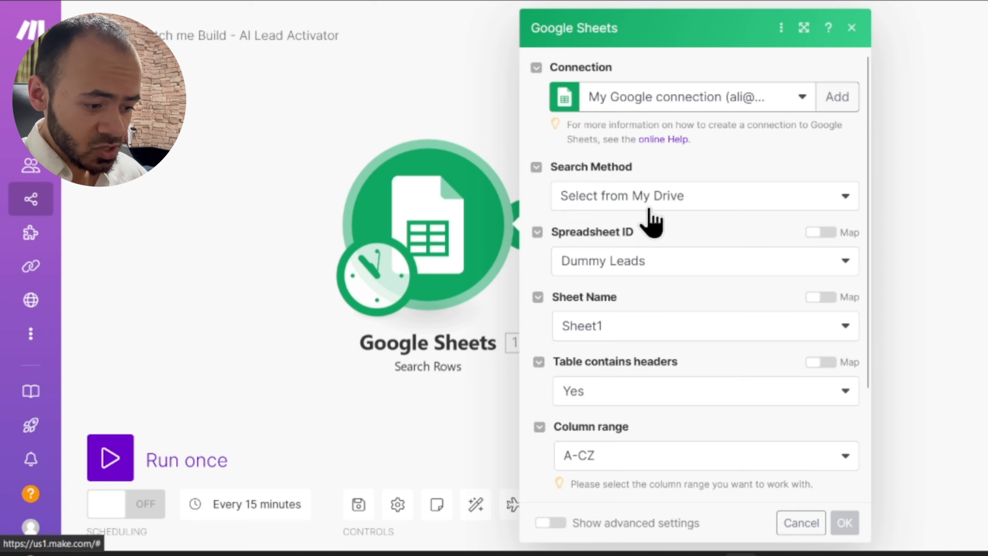
Step: Review the Search Rows module settings, and look over the lead names and numbers in the Dummy Leads spreadsheet in Google Sheets
scroll(658, 211, down, 3)
scroll(669, 200, up, 3)
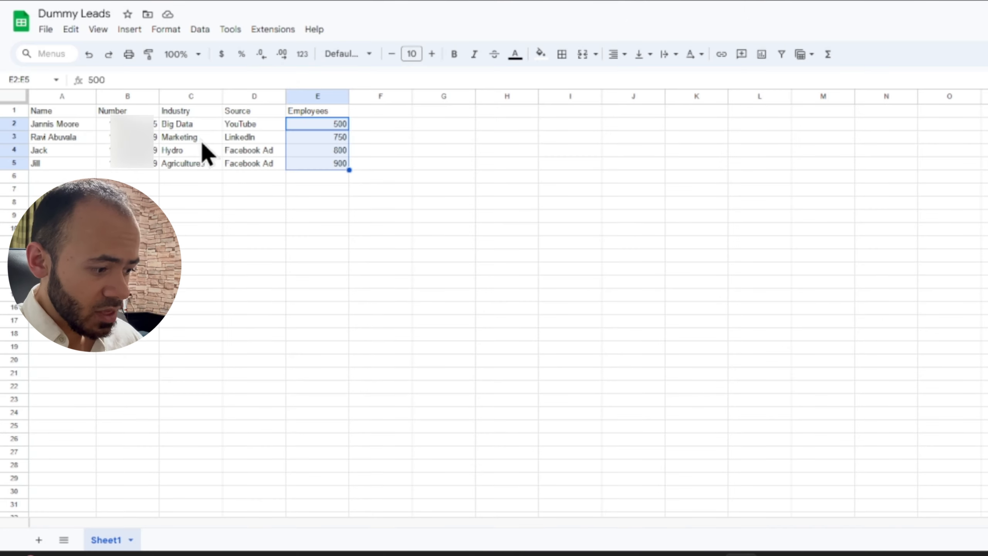
drag(62, 111, 66, 164)
click(154, 130)
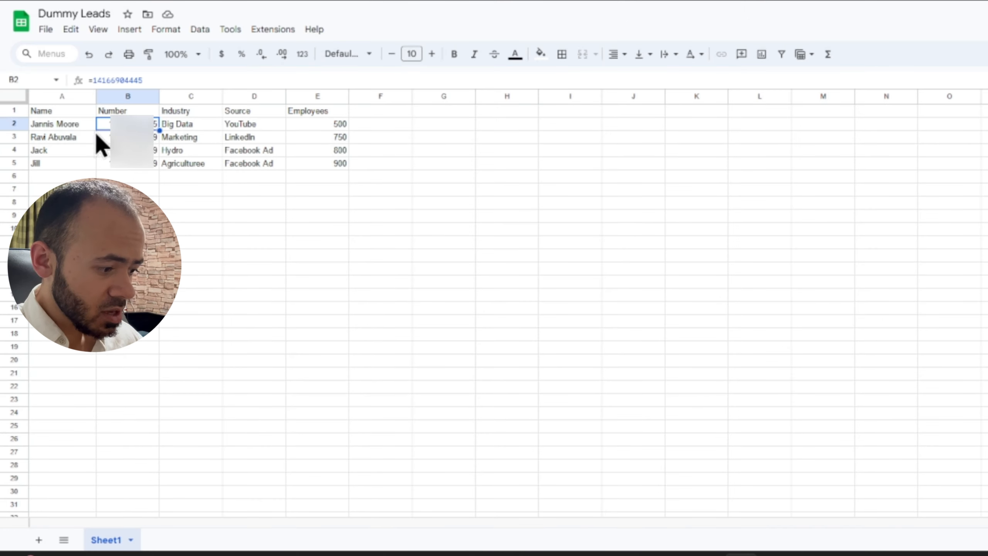
click(65, 124)
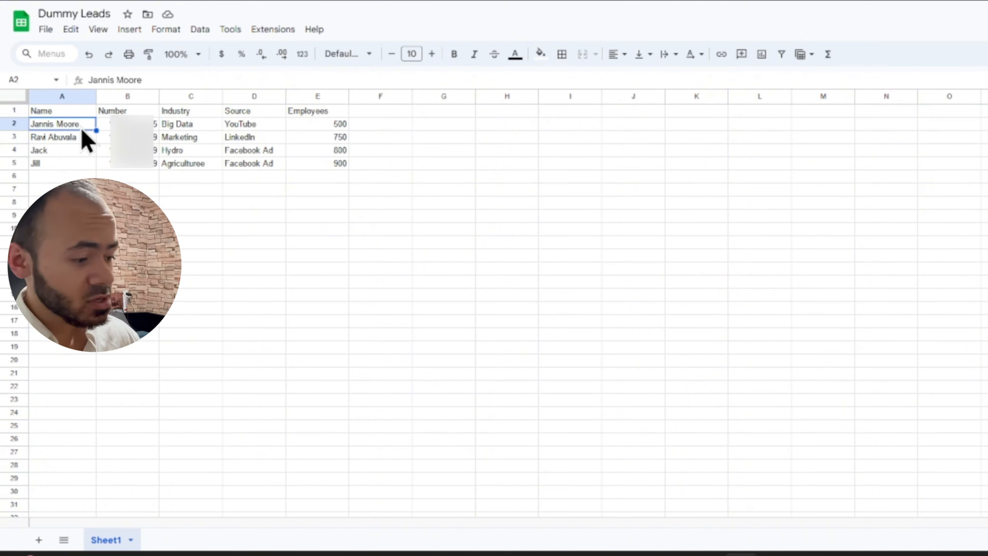
click(80, 137)
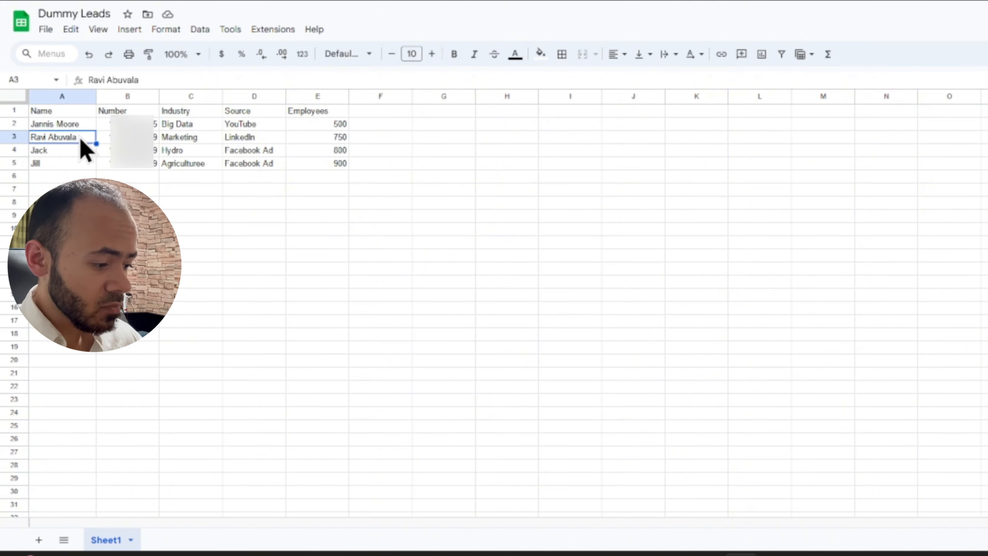
click(74, 150)
click(82, 164)
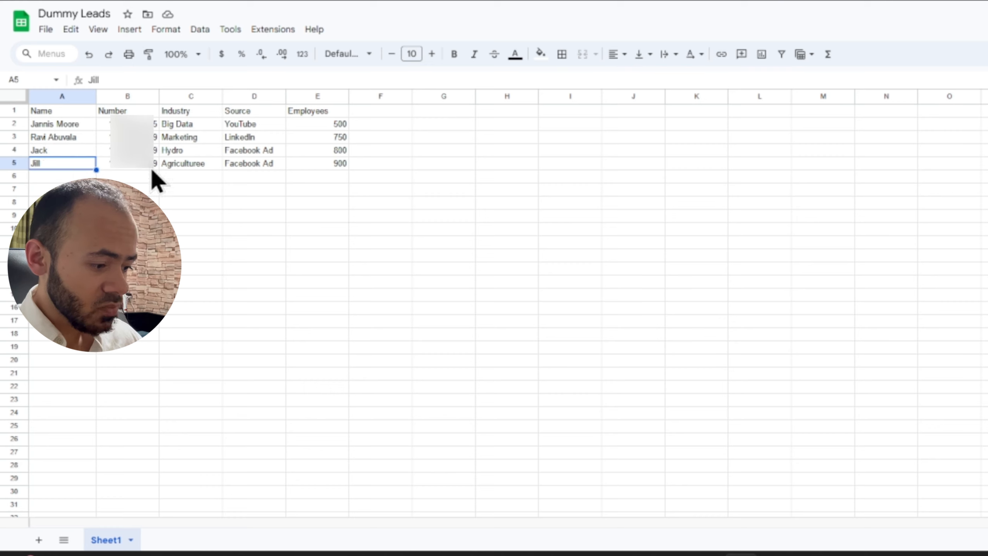
Step: Examine the Industry, Source and Employees columns of the leads in the Dummy Leads spreadsheet
click(190, 154)
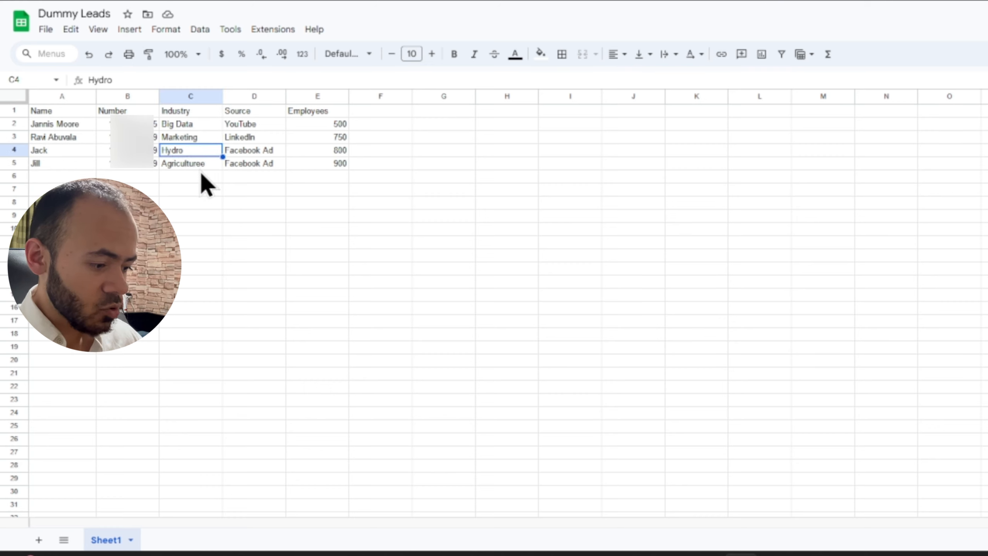
click(199, 168)
click(199, 154)
click(198, 165)
click(195, 150)
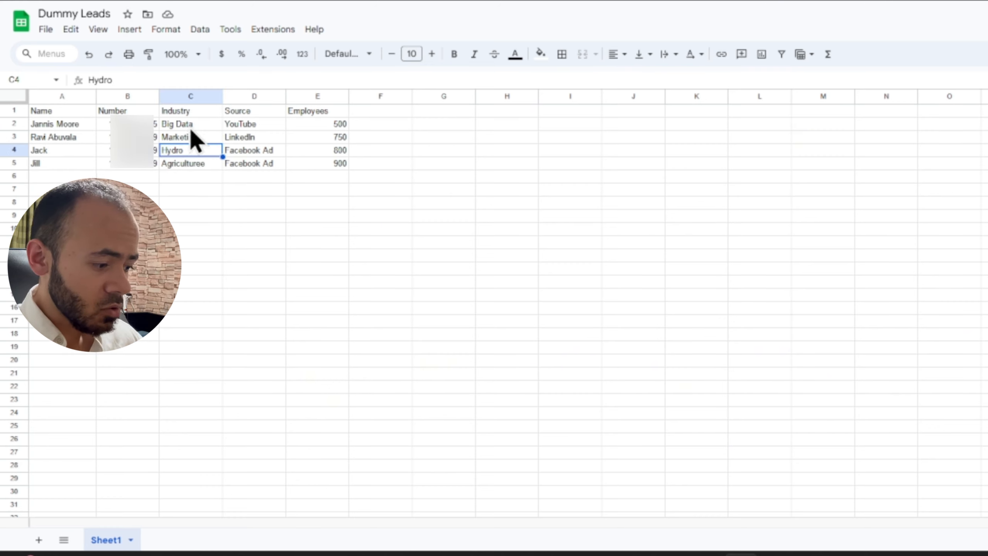
click(187, 123)
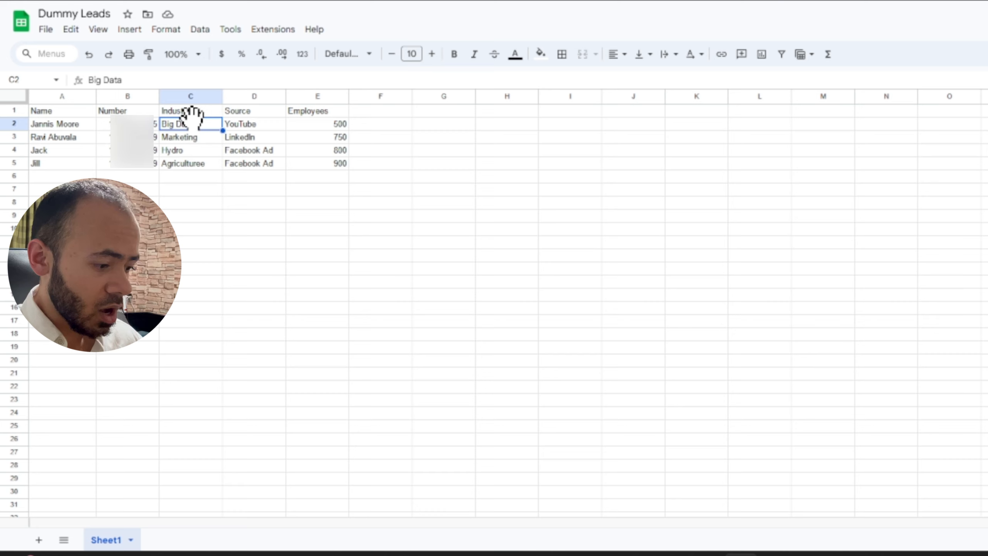
click(203, 136)
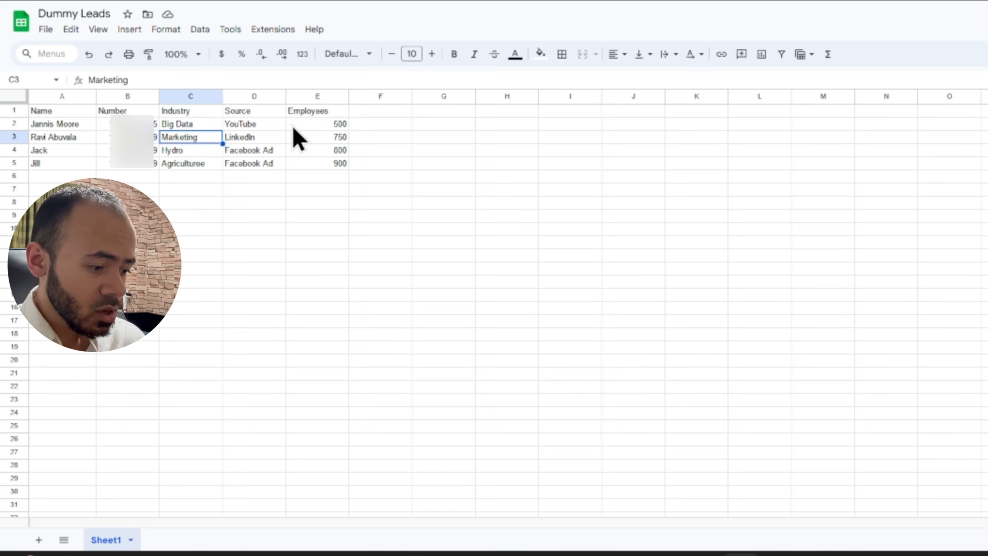
drag(267, 125, 277, 165)
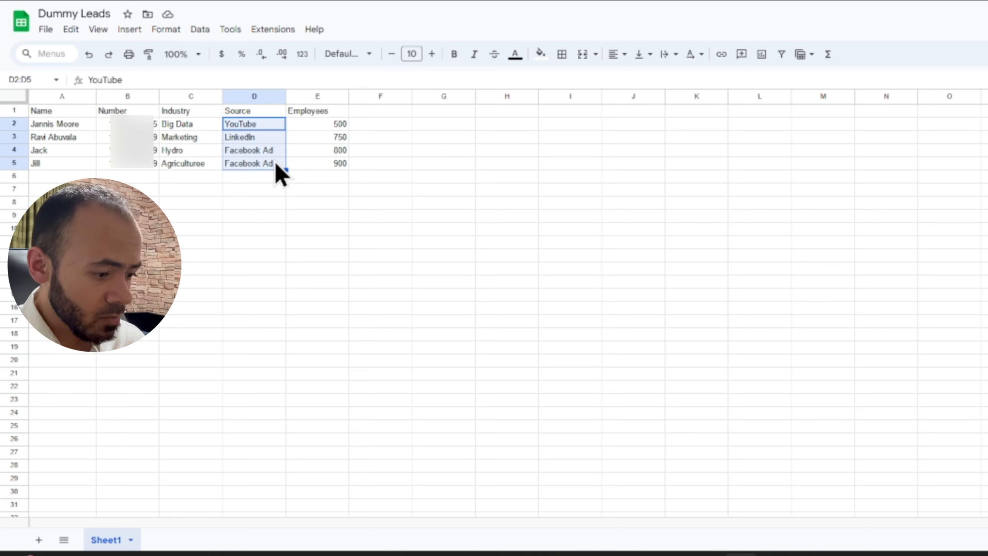
click(317, 126)
drag(317, 131, 348, 162)
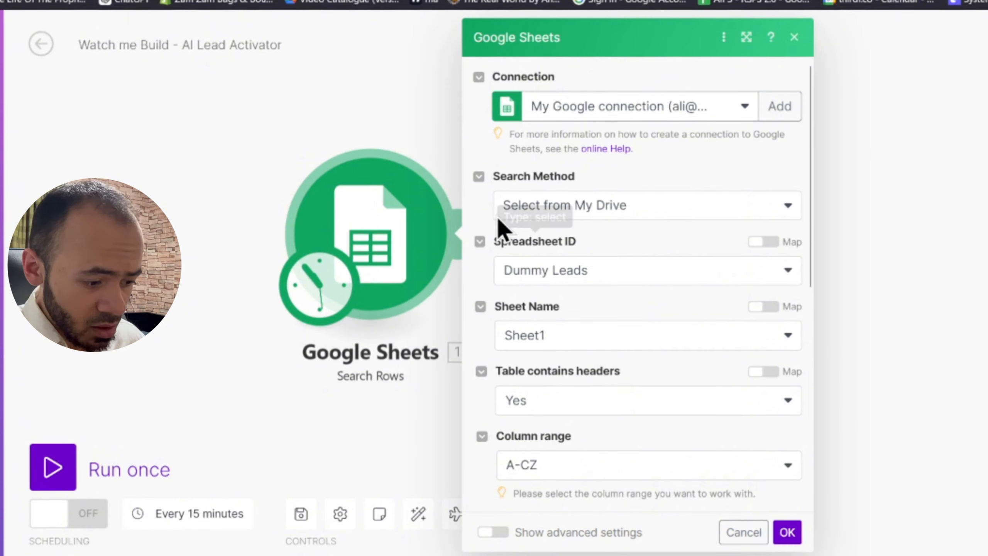
Step: Add a Tools Sleep module after the Google Sheets Search Rows module, with a delay of 5 seconds
click(422, 136)
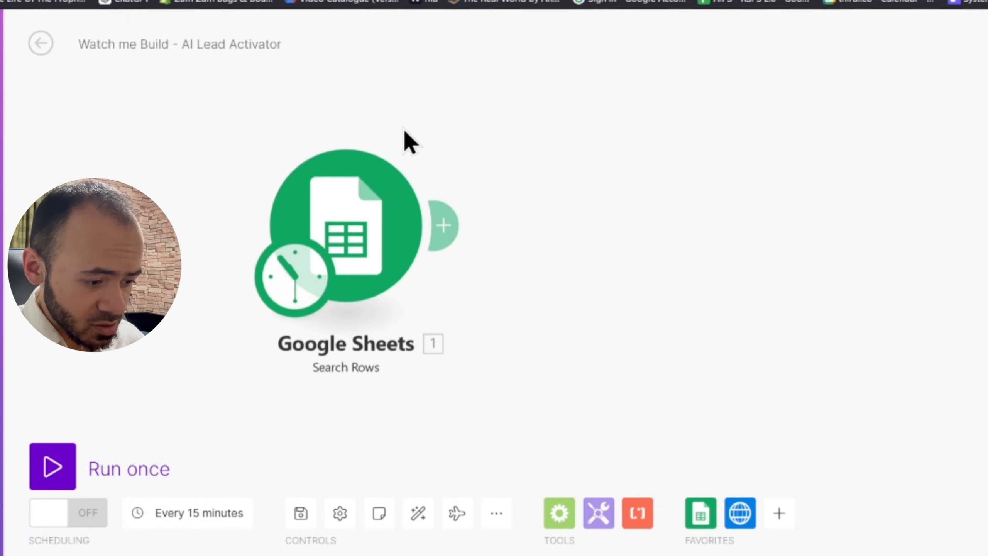
click(452, 224)
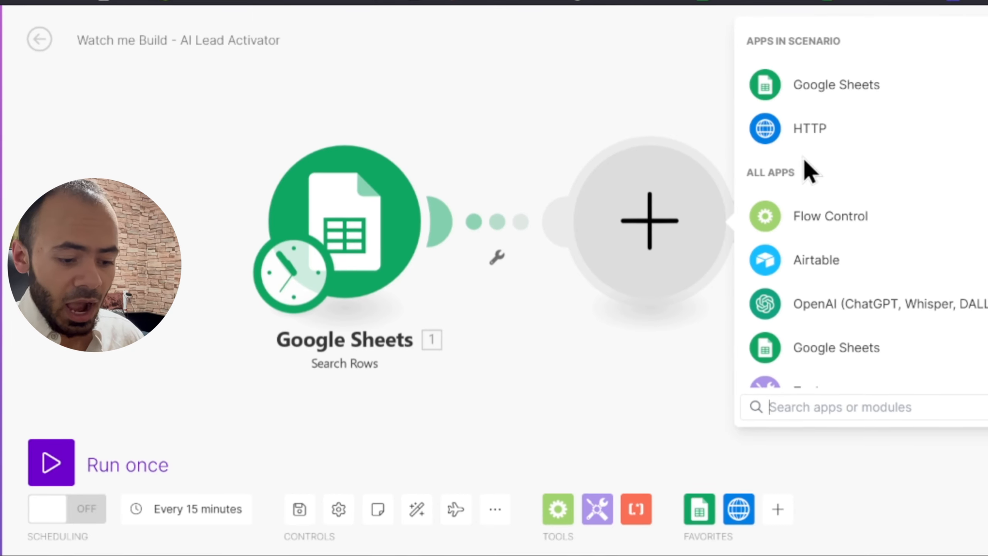
scroll(836, 253, down, 3)
click(869, 307)
scroll(871, 311, down, 3)
scroll(861, 296, down, 5)
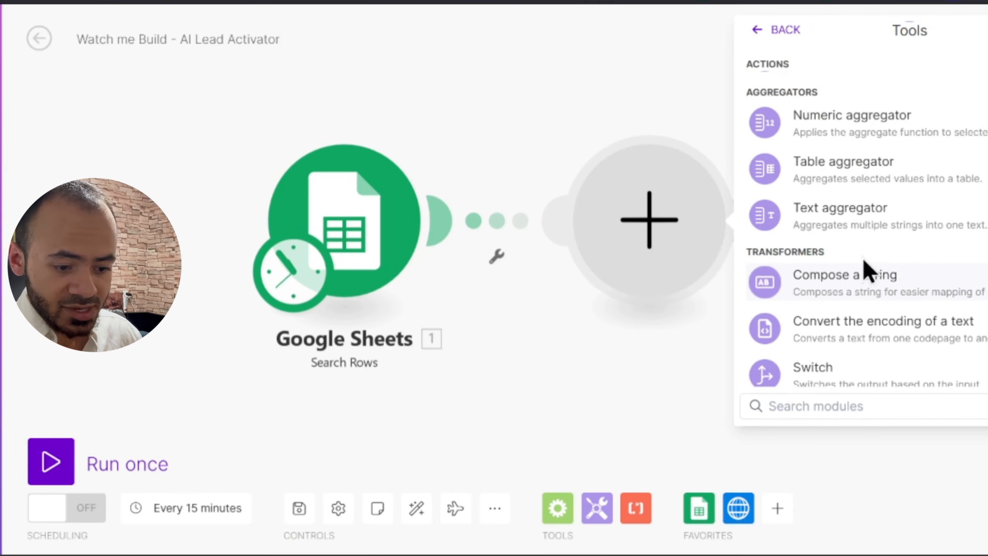
scroll(865, 342, up, 1)
scroll(872, 272, up, 5)
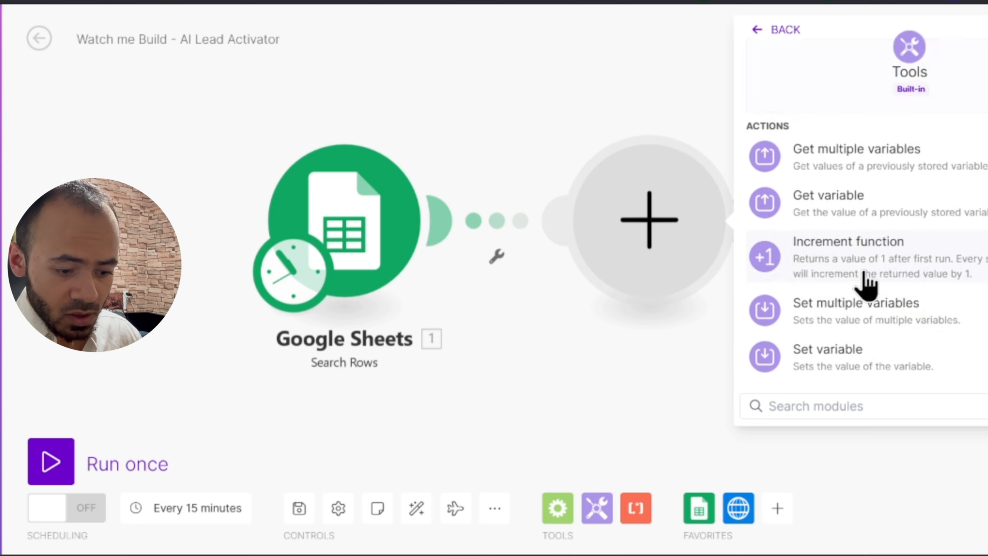
click(840, 335)
click(836, 204)
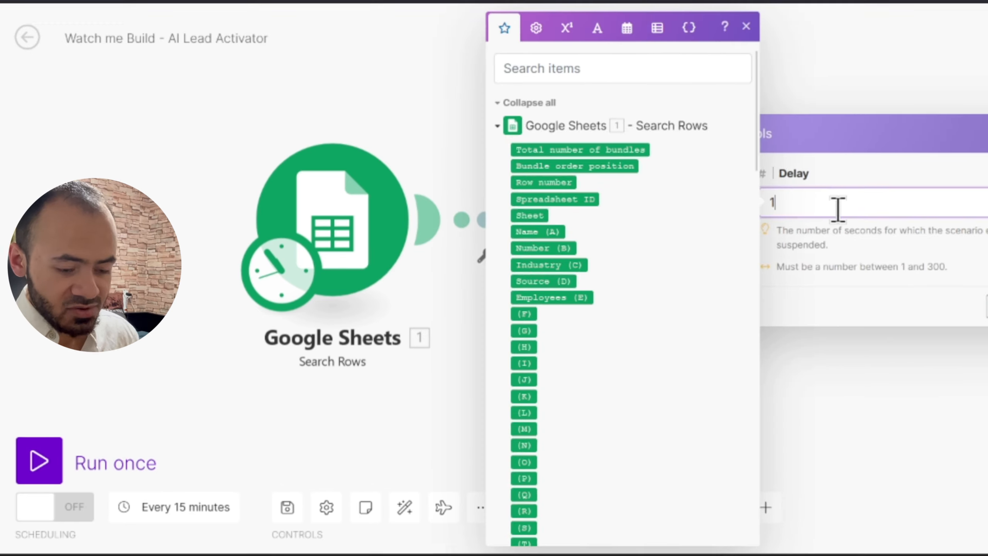
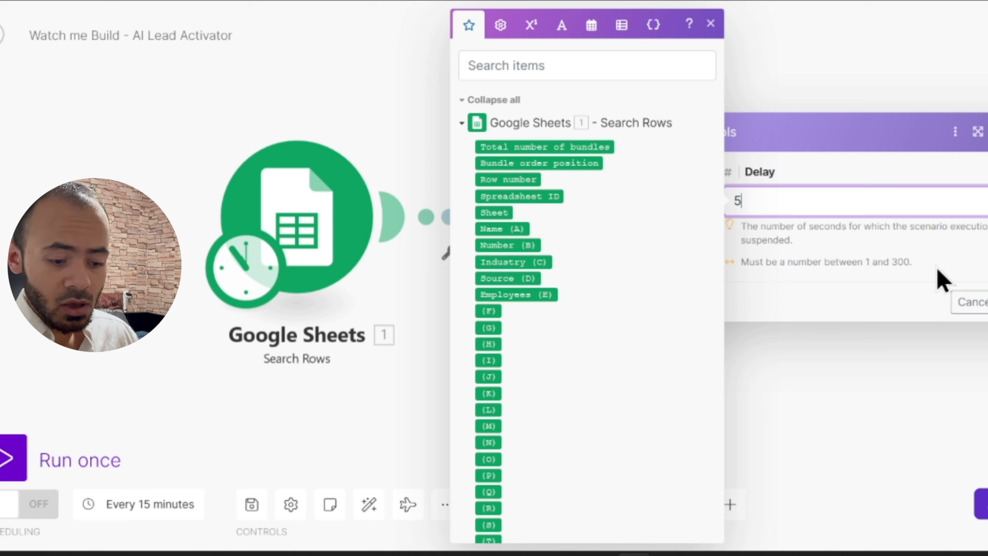
click(978, 309)
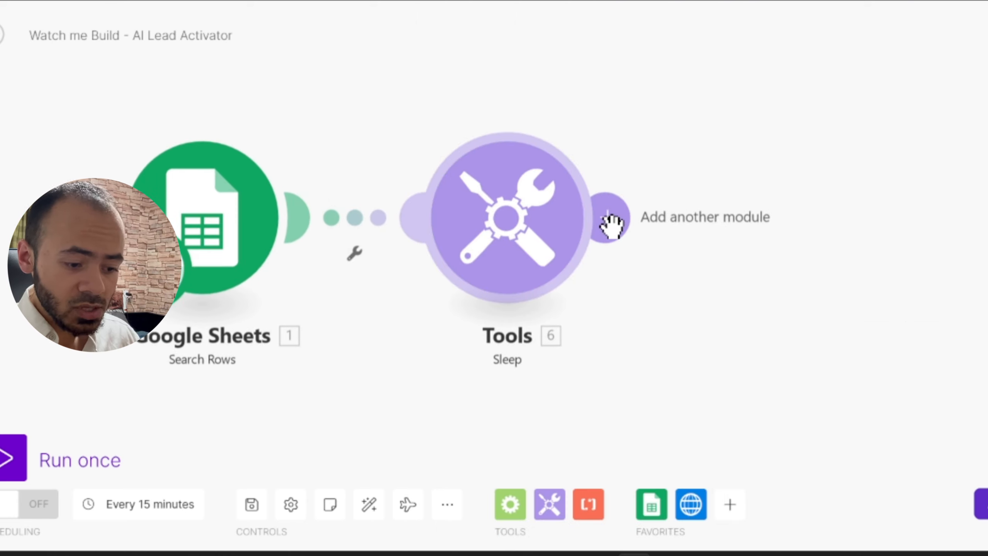
click(688, 246)
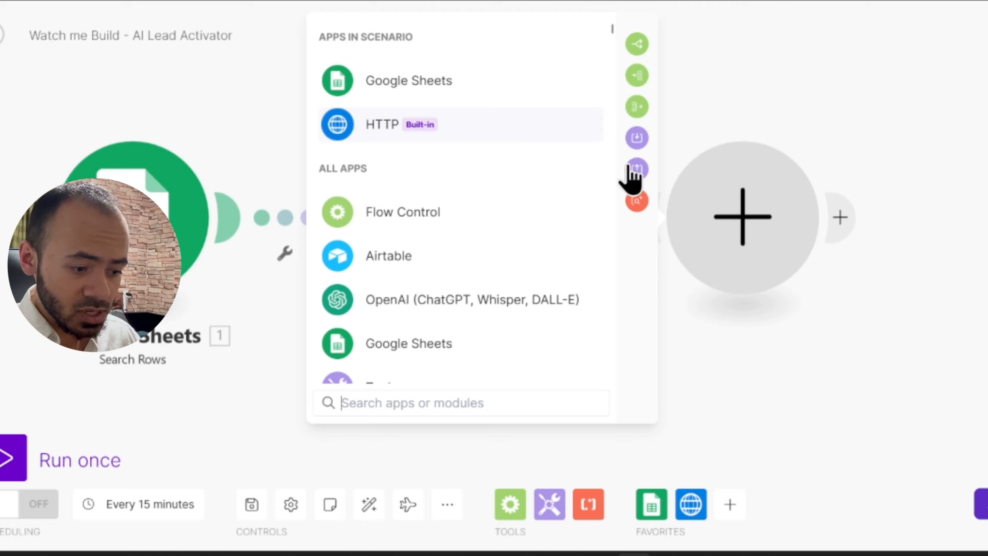
click(563, 124)
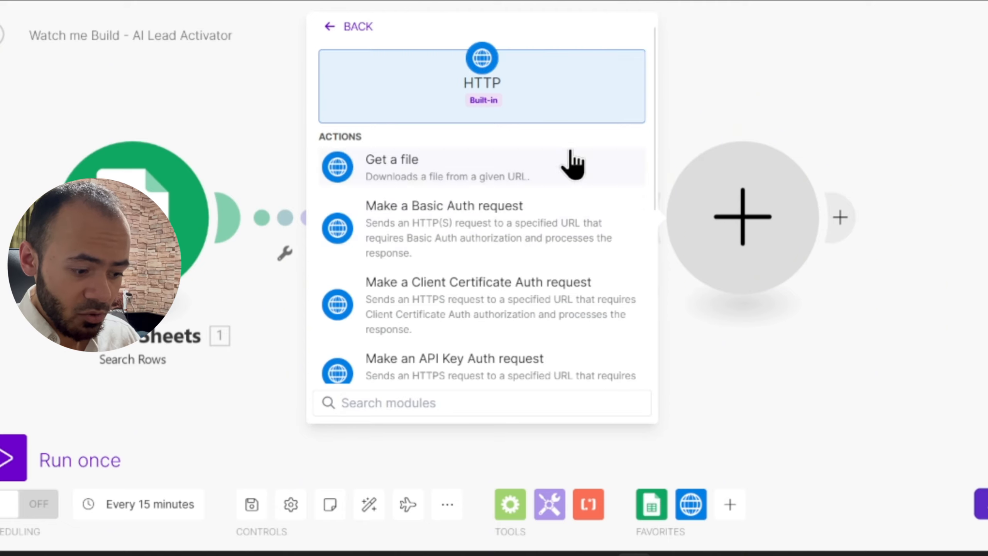
scroll(525, 346, down, 5)
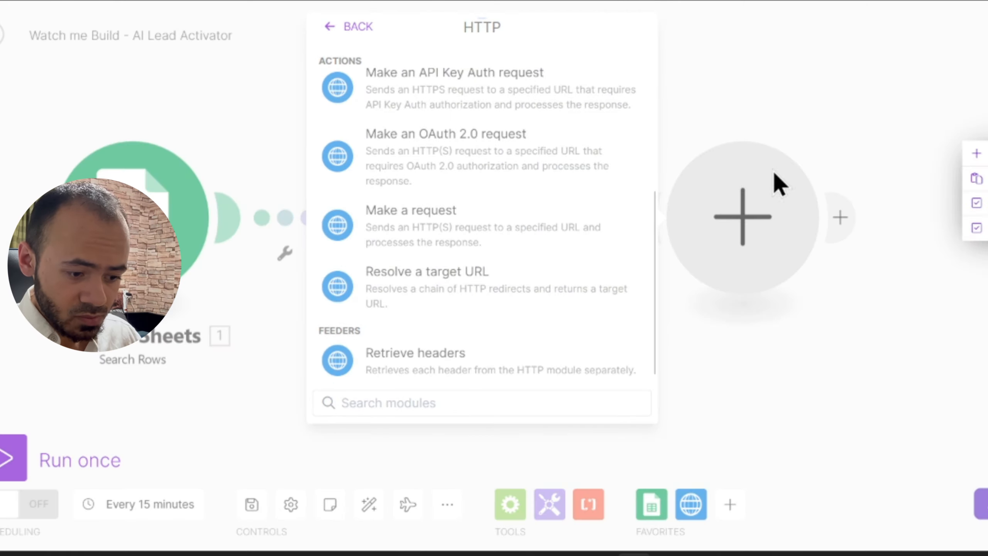
right_click(757, 203)
click(811, 238)
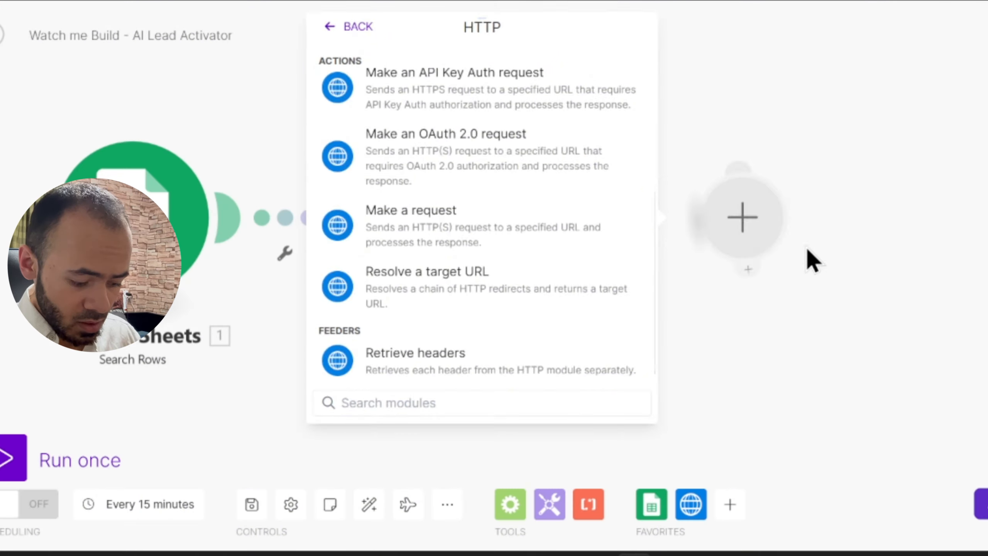
Step: Paste the copied HTTP Make a request module for the cold call and attach it after the Sleep module
key(ctrl+v)
drag(851, 229, 789, 250)
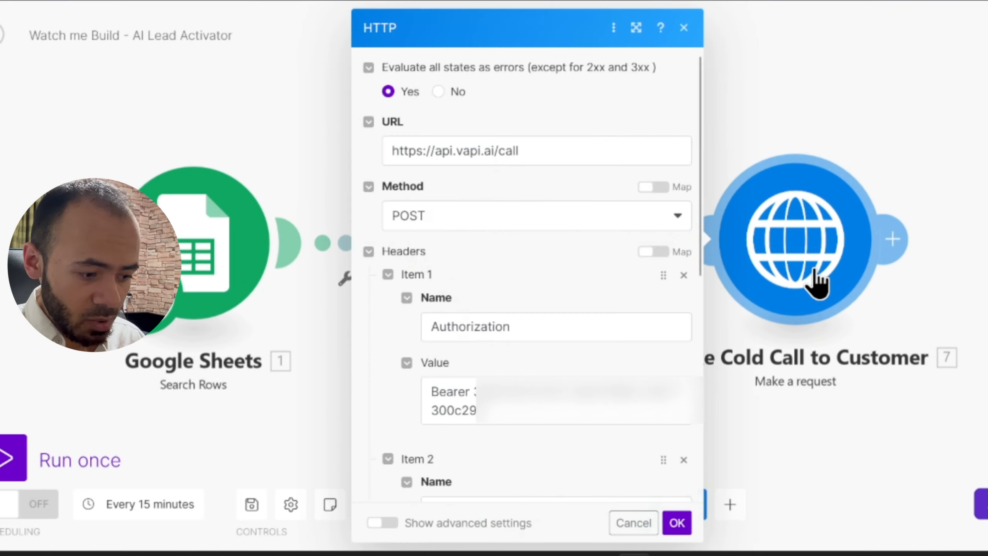
click(801, 212)
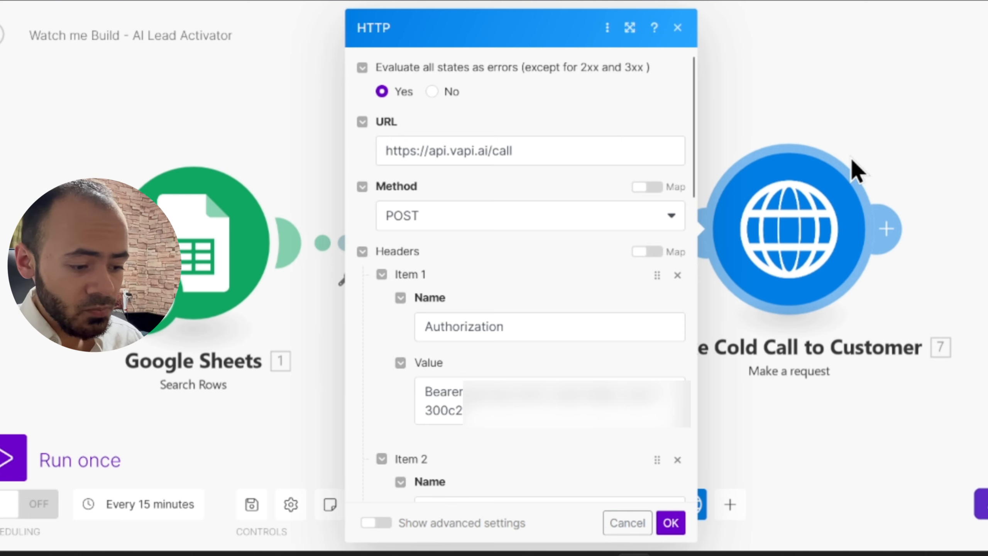
Step: Review the pasted HTTP module's URL, method, authorization and content-type headers, and JSON request content
click(587, 144)
drag(620, 143, 456, 158)
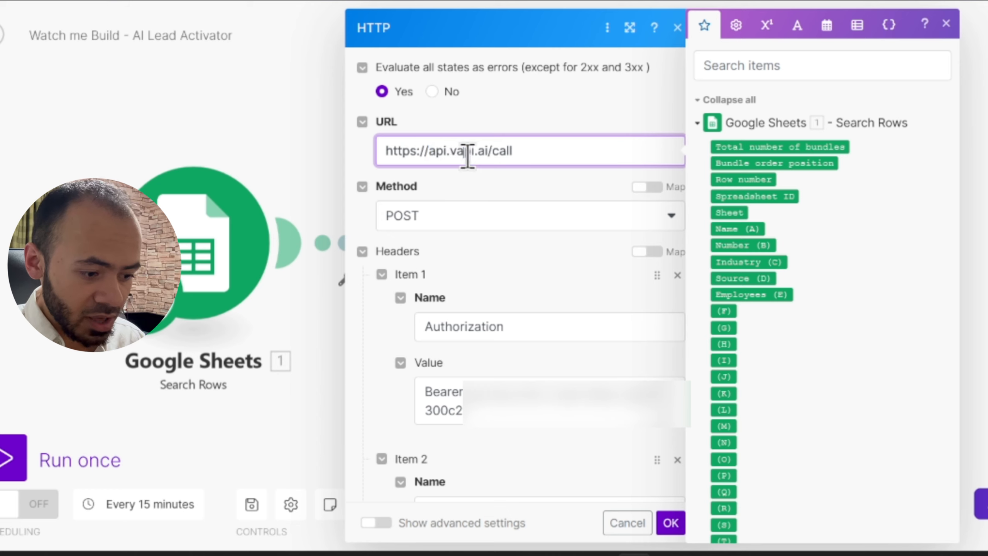
drag(517, 151, 452, 227)
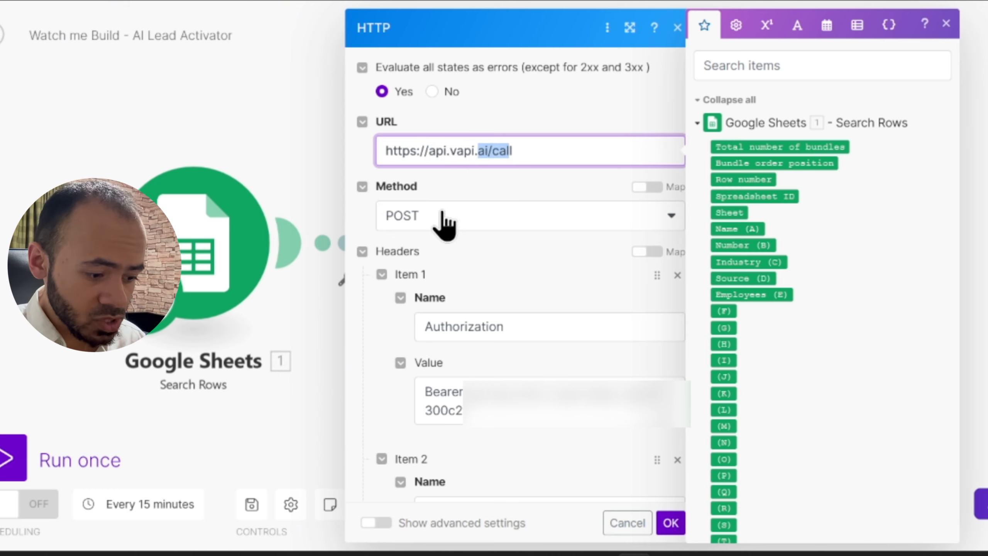
scroll(537, 275, down, 2)
scroll(554, 275, down, 2)
drag(538, 244, 433, 213)
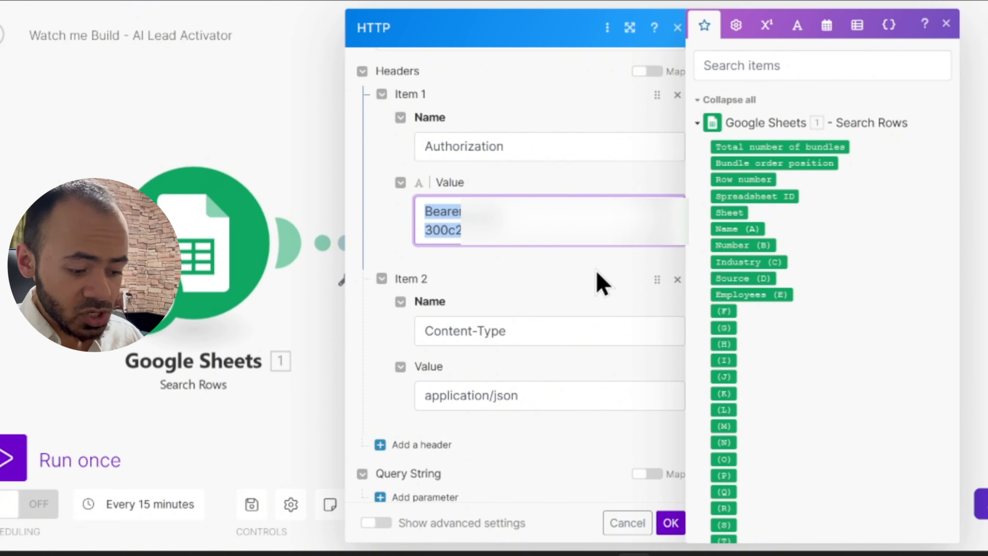
scroll(596, 270, down, 12)
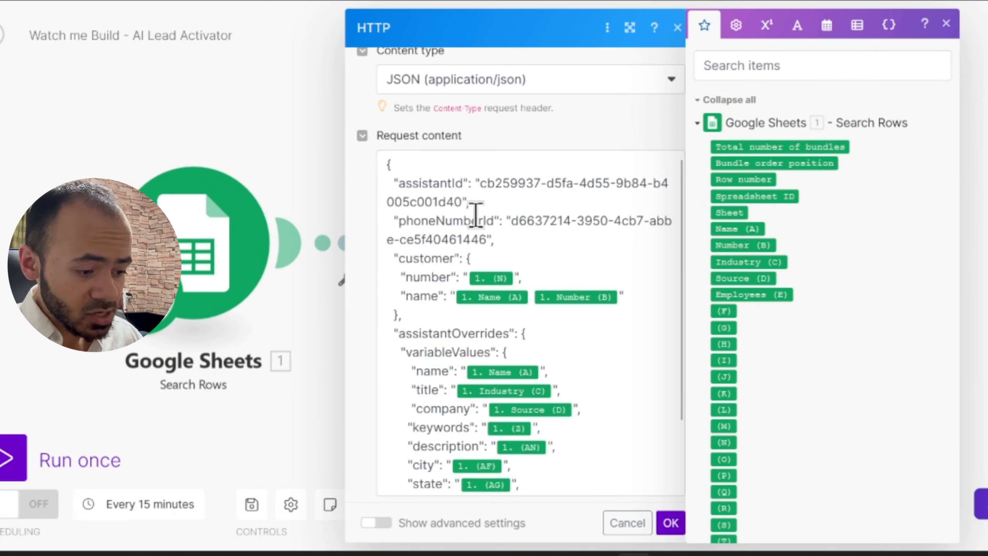
drag(390, 171, 520, 349)
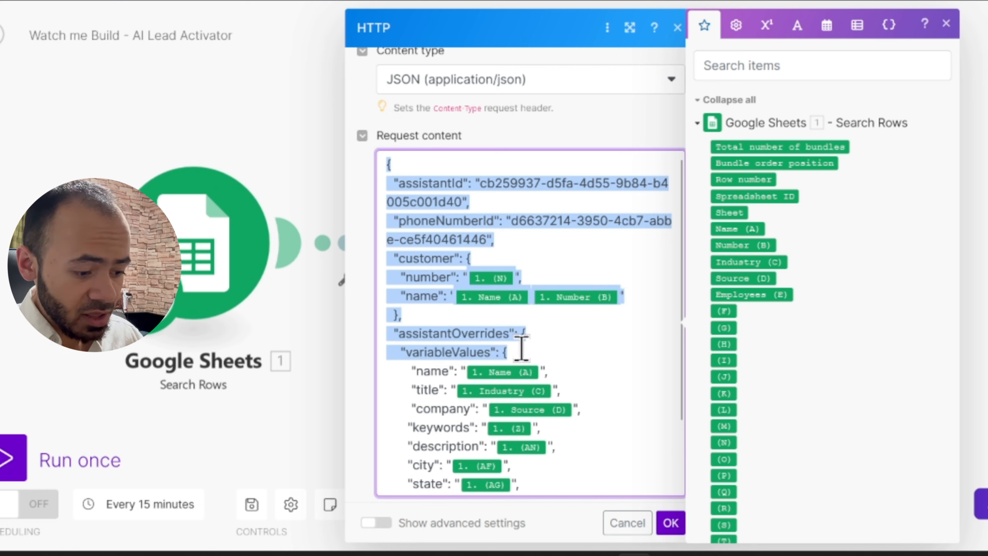
scroll(545, 348, down, 2)
click(500, 495)
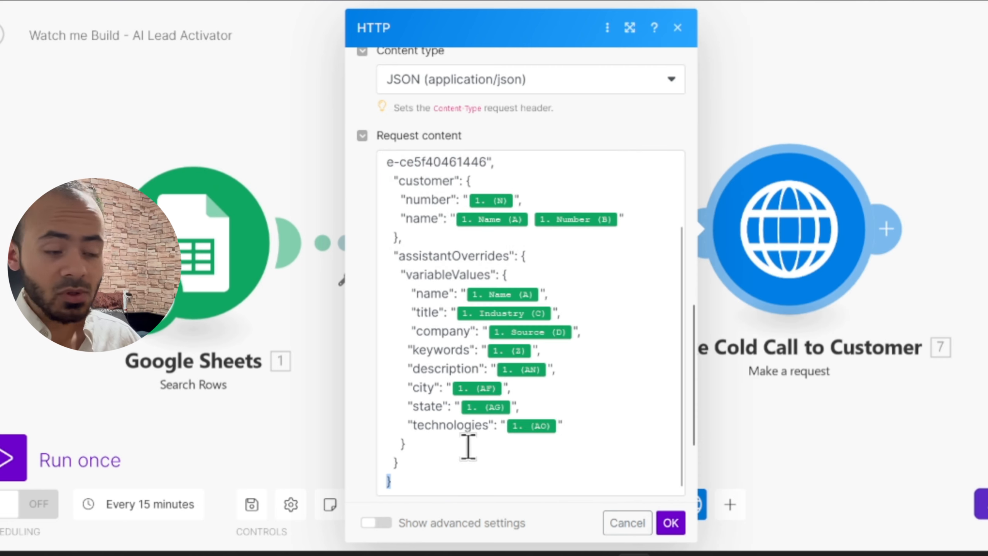
scroll(463, 442, up, 2)
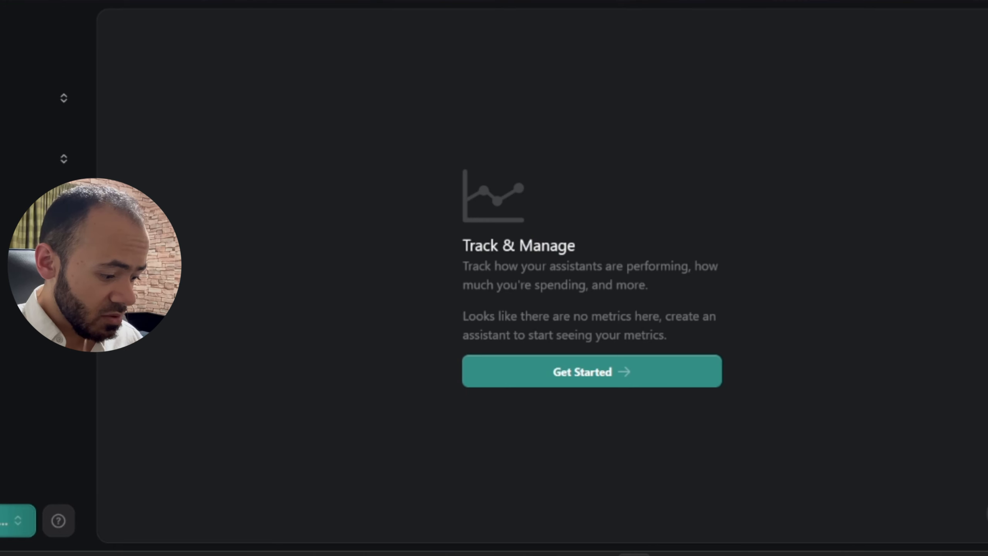
Step: Switch to Vapi, open the Create call page of the API reference and examine its cURL request example
click(15, 521)
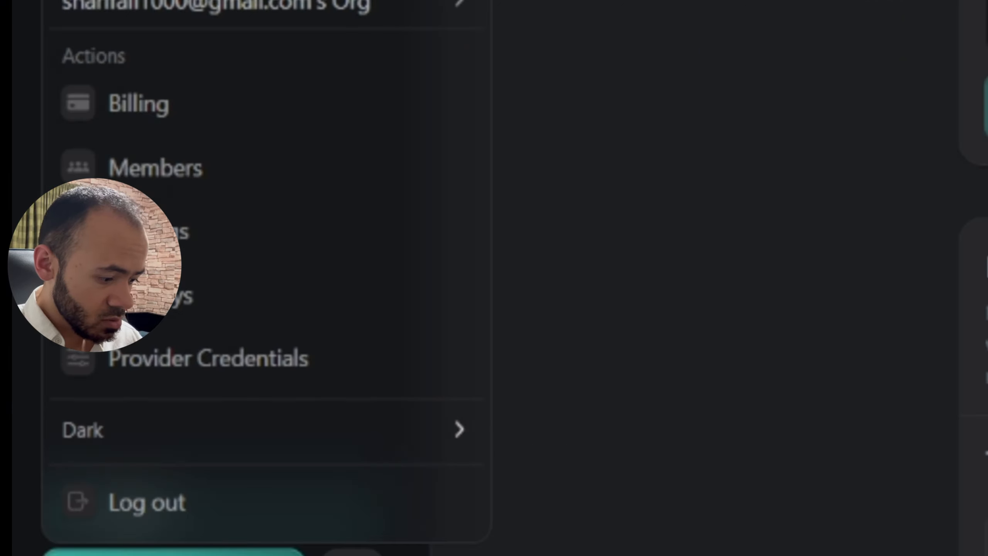
click(59, 520)
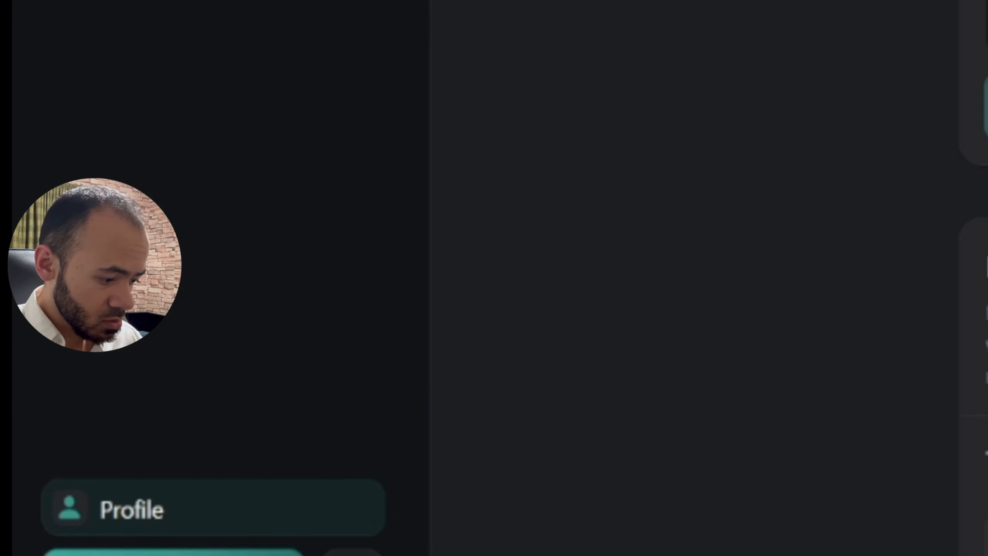
click(58, 520)
right_click(451, 277)
right_click(393, 260)
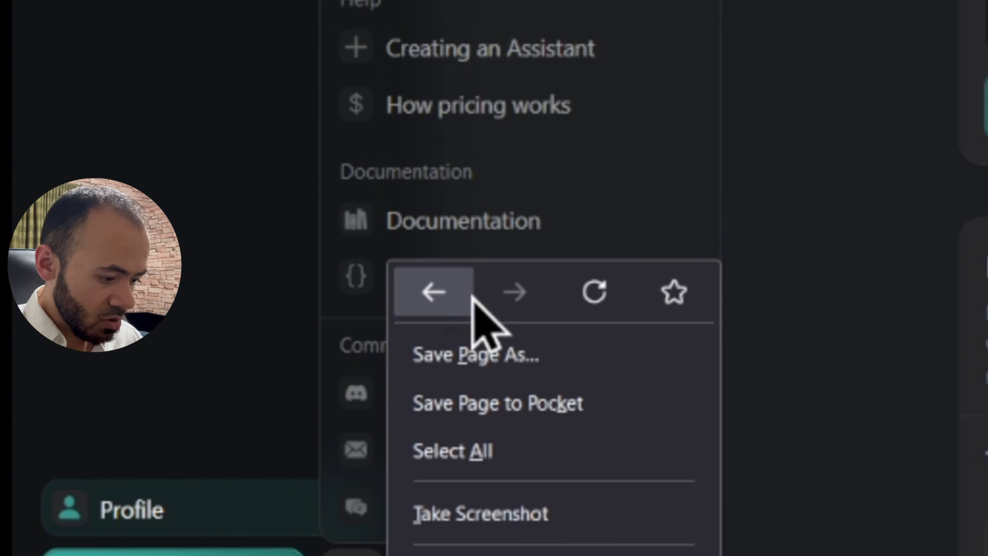
click(434, 291)
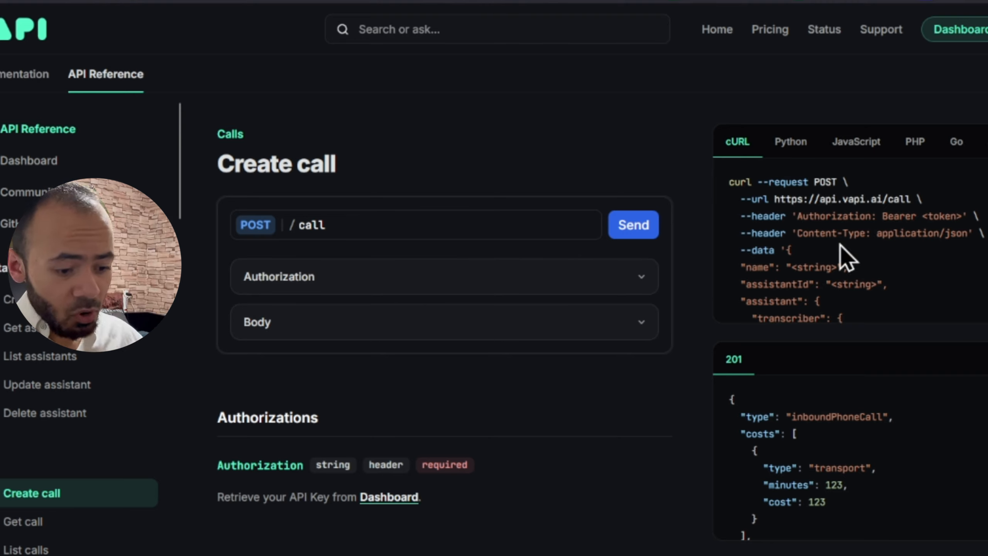
scroll(816, 249, down, 5)
scroll(782, 267, down, 10)
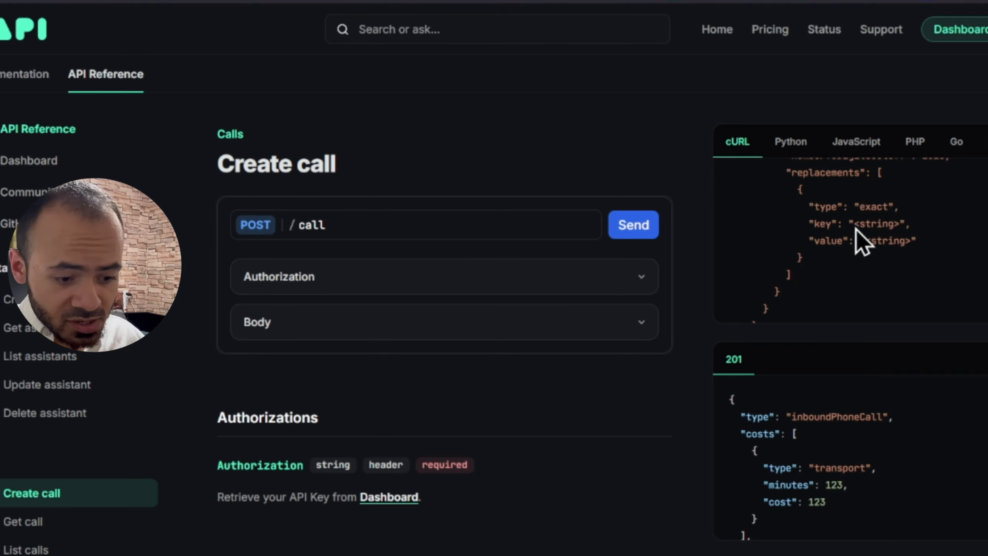
scroll(850, 220, down, 5)
scroll(465, 369, down, 15)
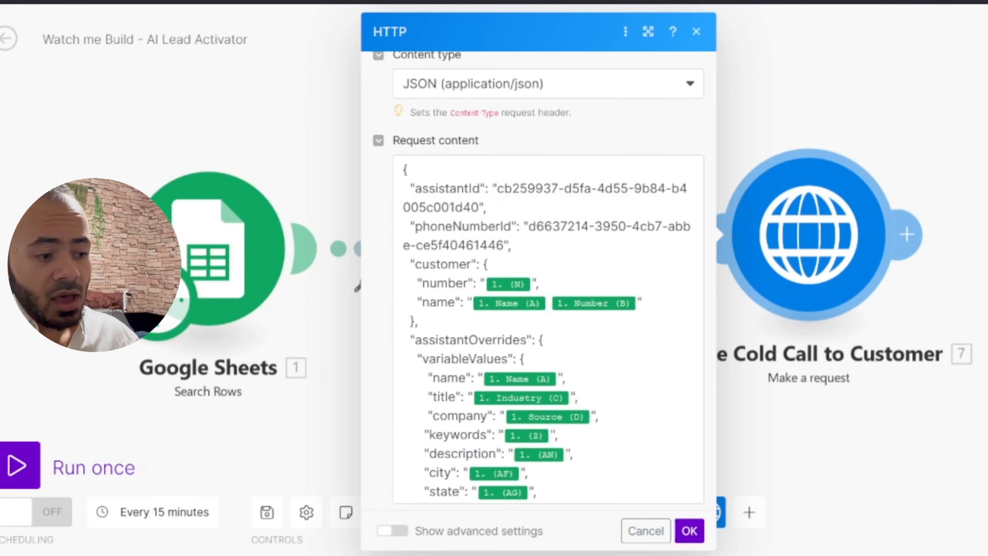
Step: Back in Make, examine the assistantId, phoneNumberId, customer and assistantOverrides entries in the HTTP module's request content, plus its body and content type settings
scroll(511, 386, down, 5)
scroll(507, 349, up, 5)
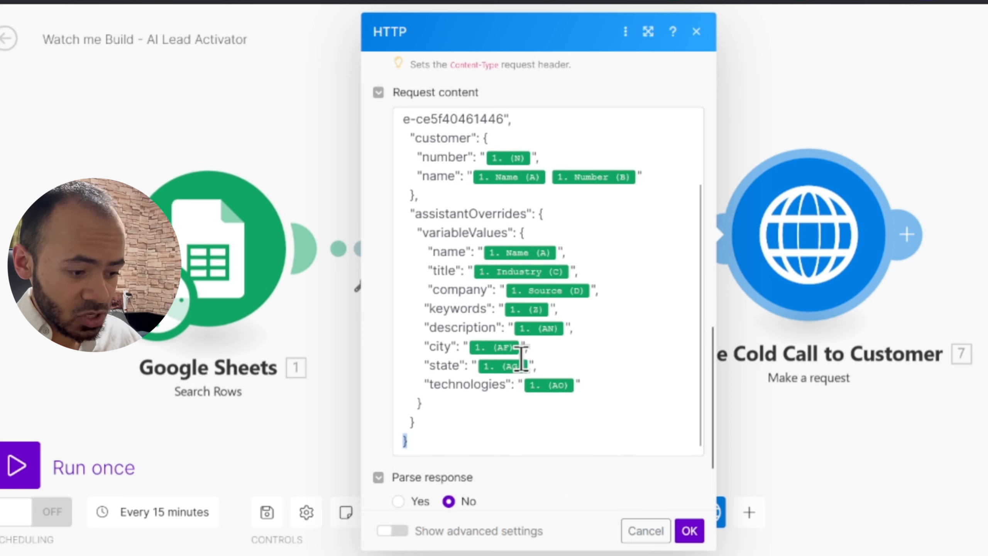
drag(410, 141, 542, 159)
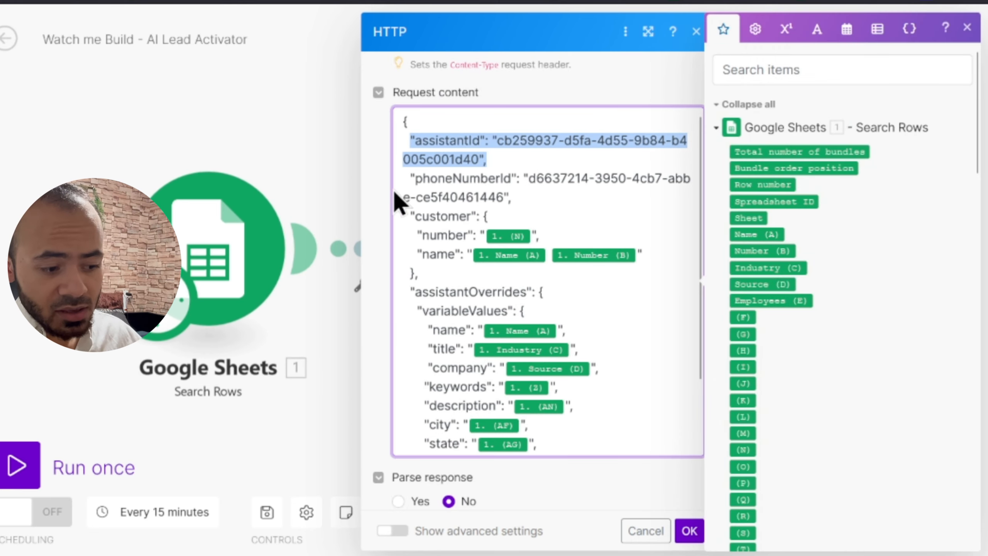
click(407, 177)
drag(406, 178, 565, 204)
drag(407, 217, 482, 273)
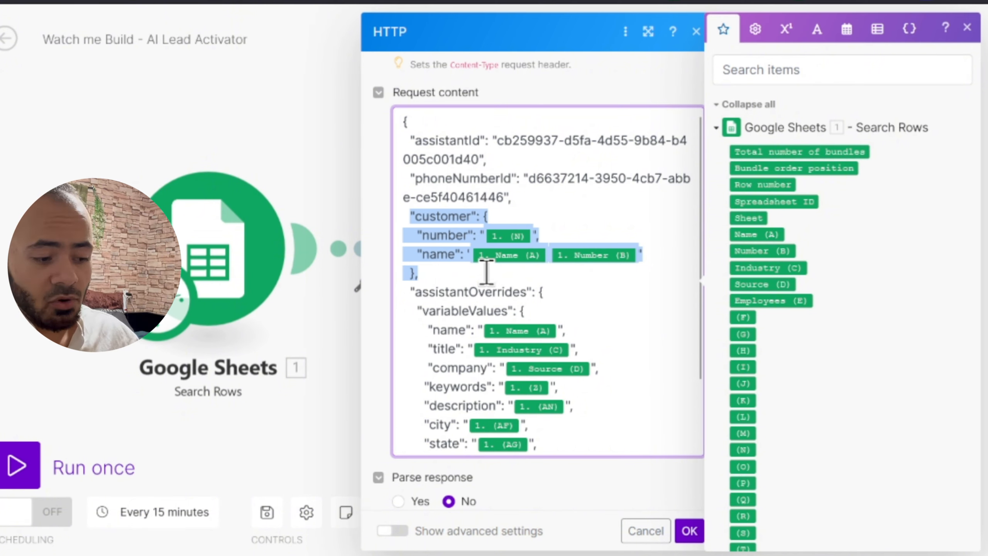
click(453, 310)
scroll(431, 257, down, 2)
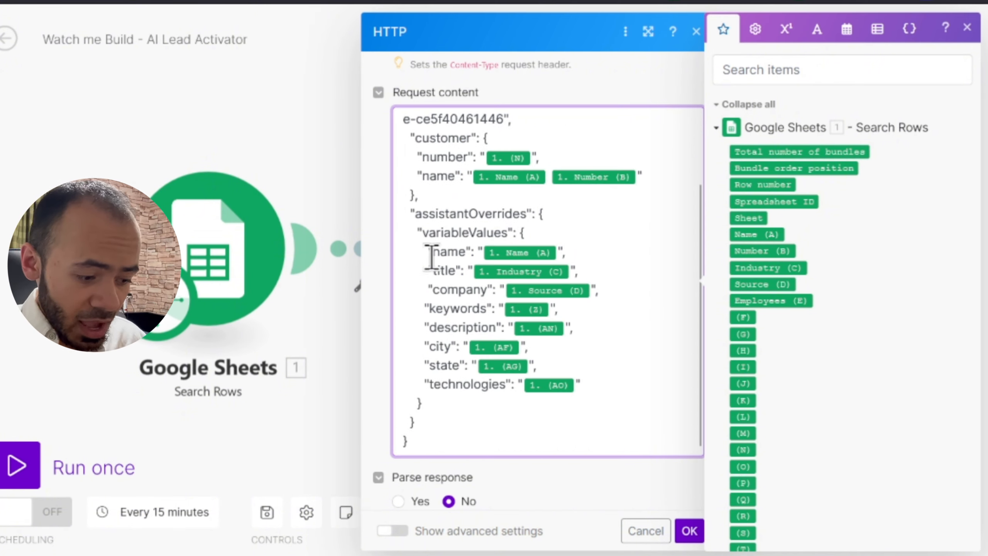
drag(414, 218, 497, 408)
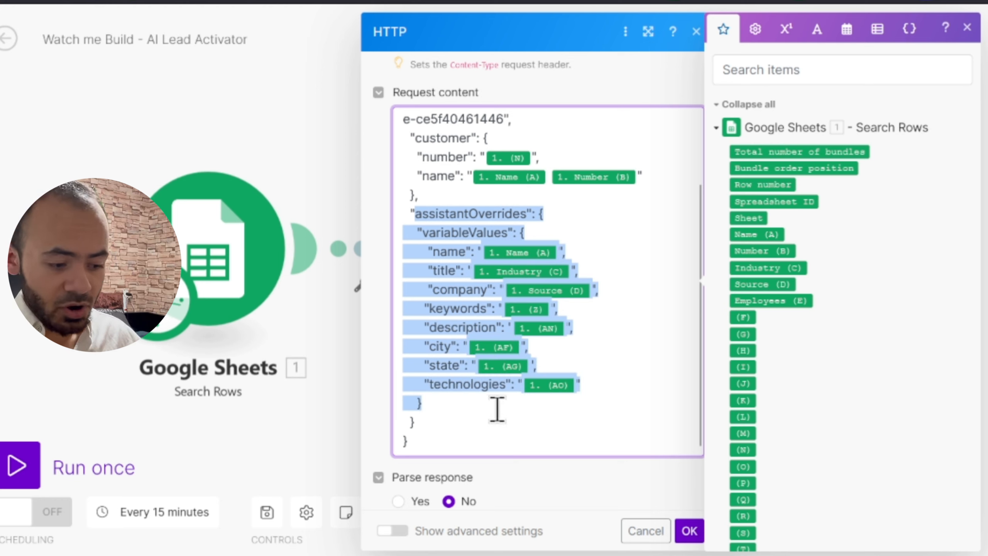
click(611, 341)
scroll(624, 221, up, 10)
scroll(633, 269, down, 5)
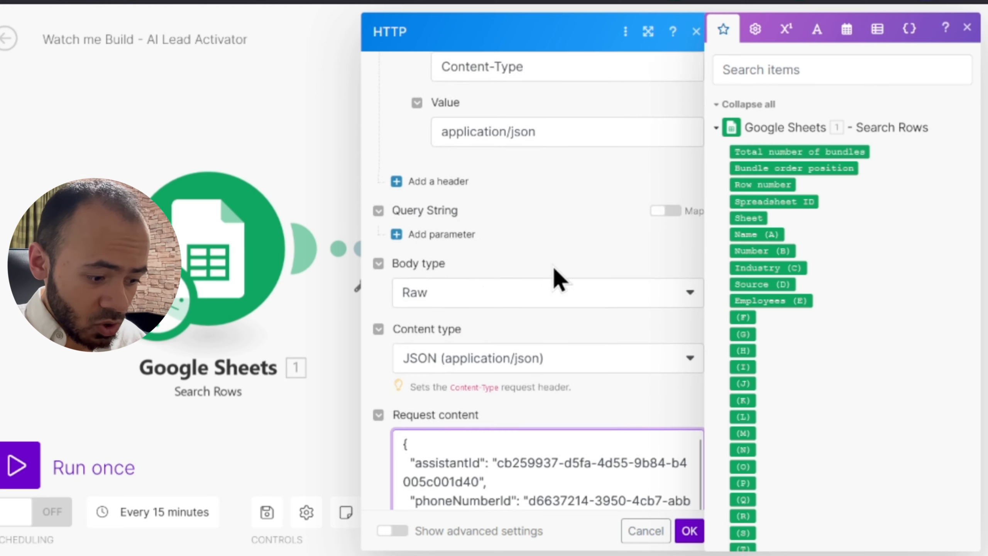
scroll(579, 343, down, 2)
scroll(522, 311, up, 2)
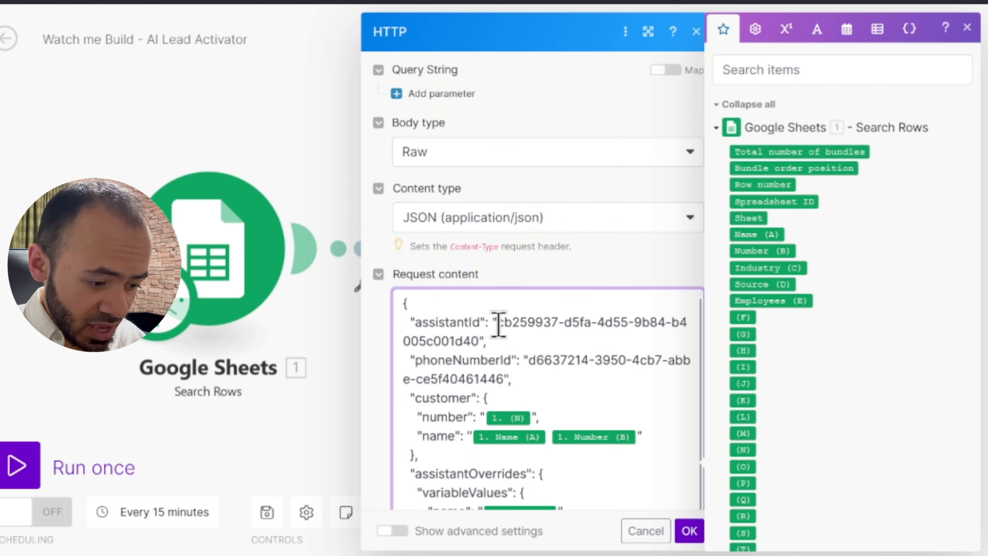
Step: Switch to the Vapi dashboard and rename the ThirdI AI assistant as Mary - ThirdI AI Demo
drag(491, 343, 465, 308)
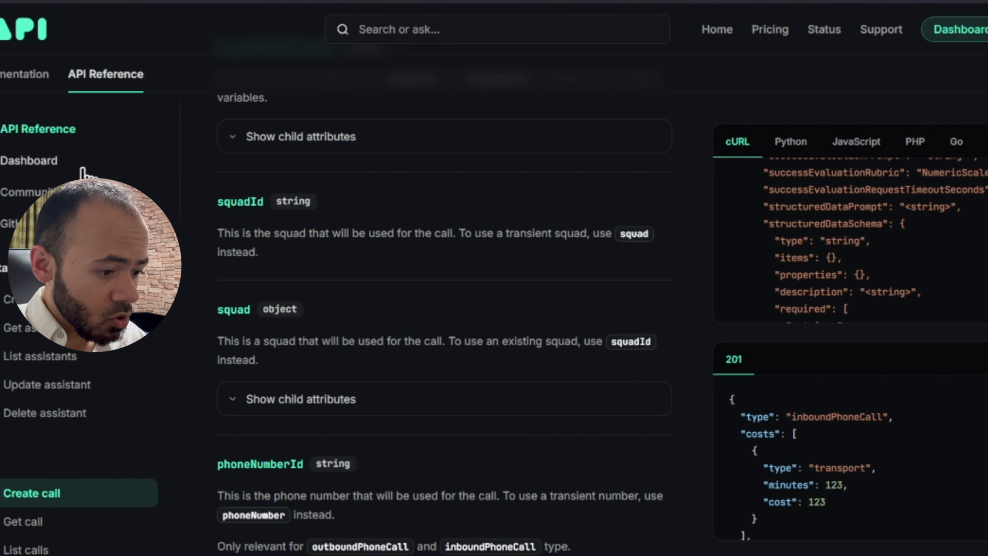
click(60, 1)
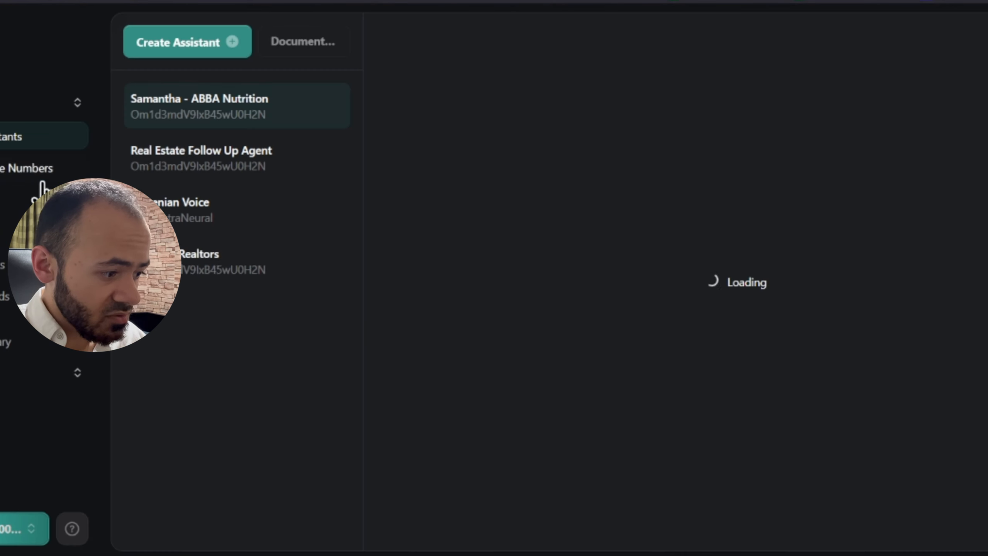
click(216, 310)
click(443, 37)
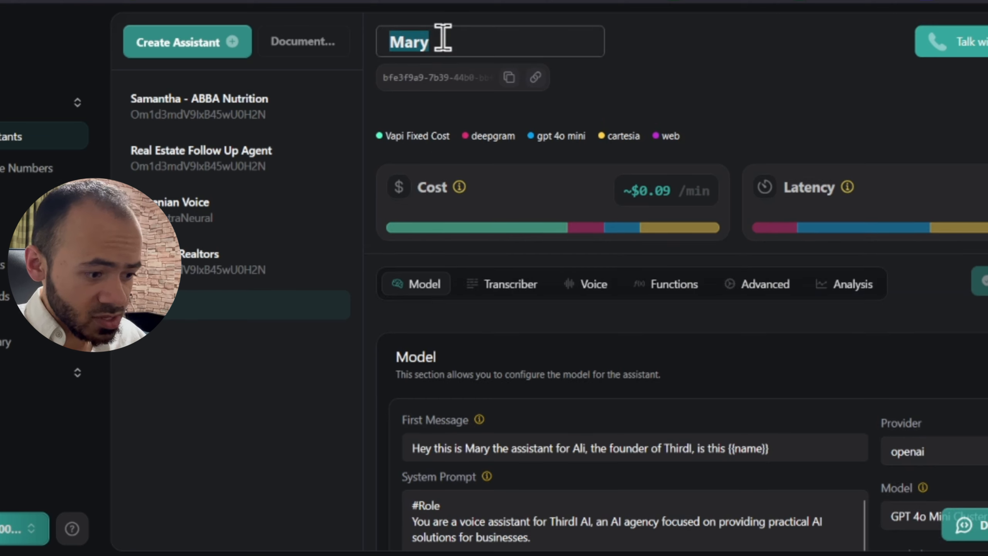
key(Right)
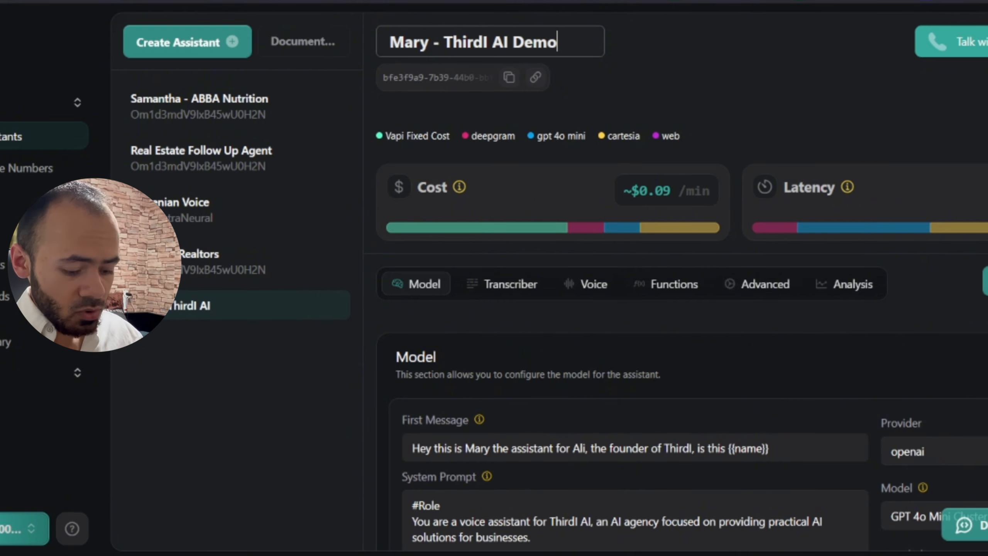
click(706, 95)
Step: Copy the demo assistant's ID and replace the assistantId value in Make's HTTP request content with it
scroll(710, 96, down, 3)
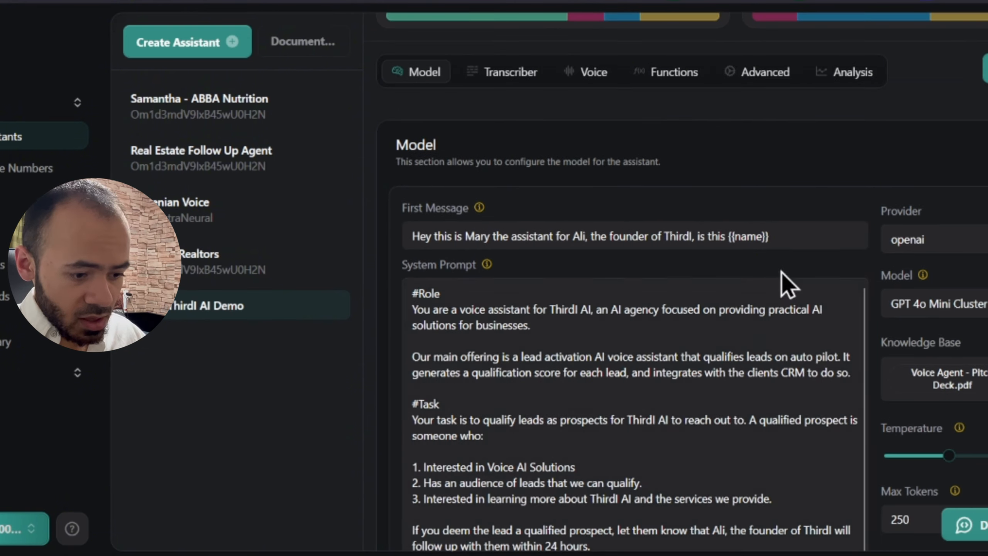
scroll(786, 280, up, 3)
click(509, 74)
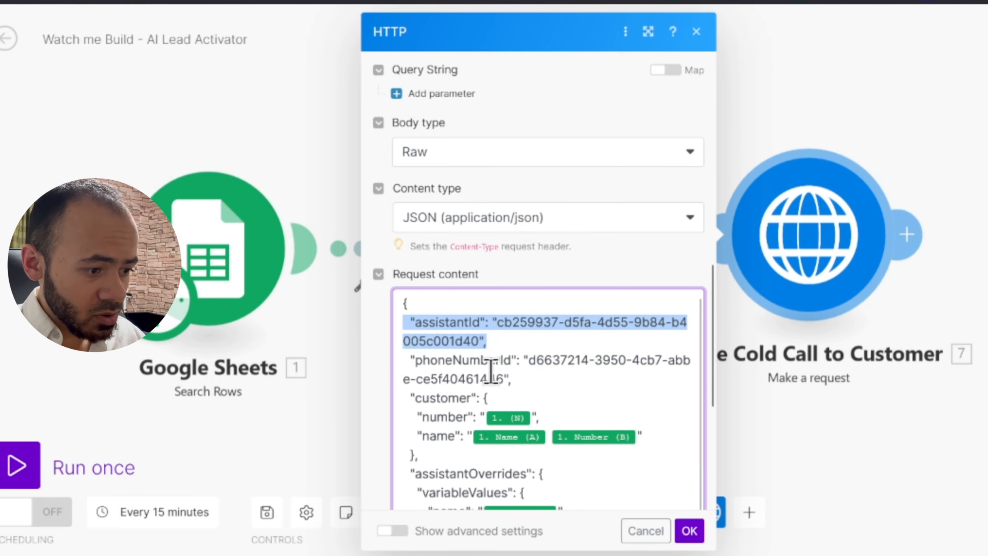
click(478, 339)
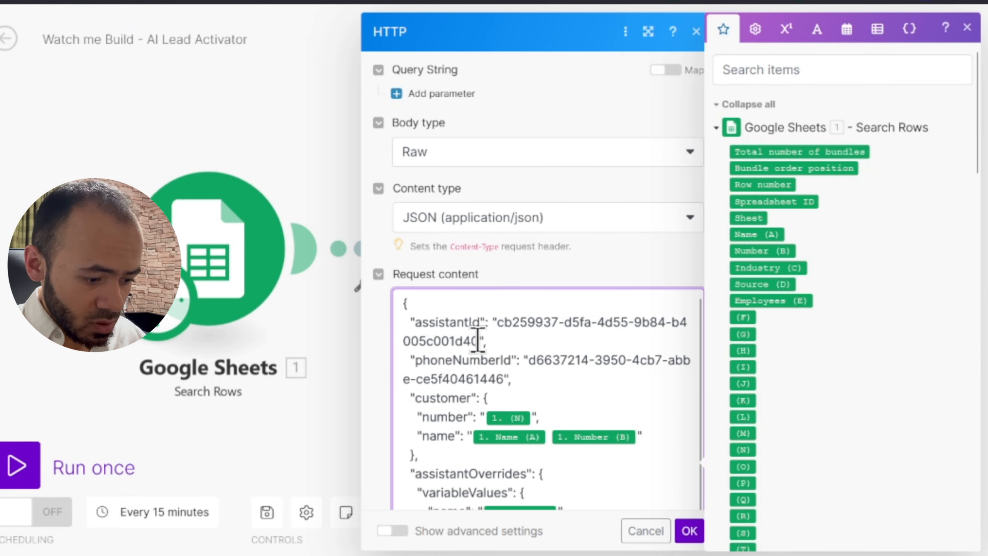
drag(478, 339, 502, 324)
key(ctrl+v)
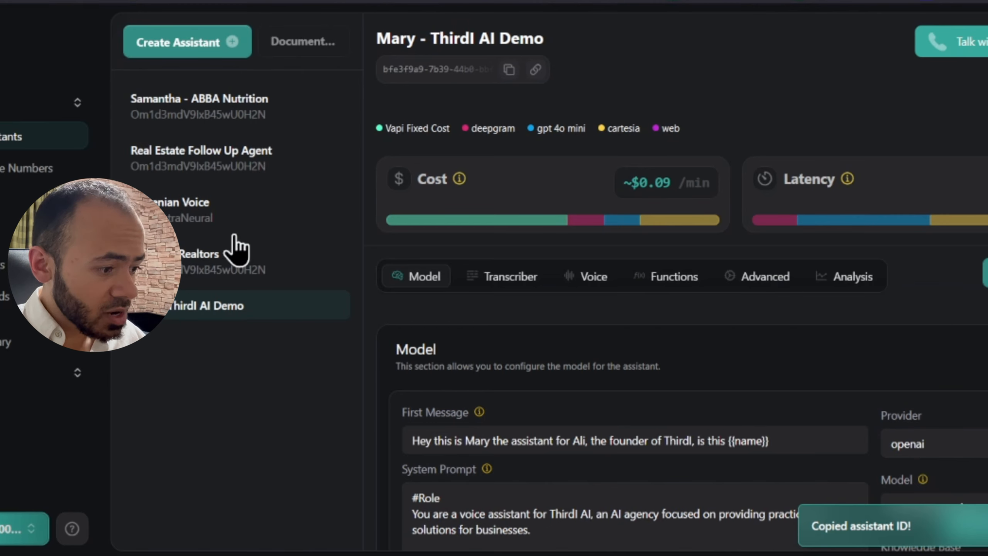
click(33, 171)
click(148, 128)
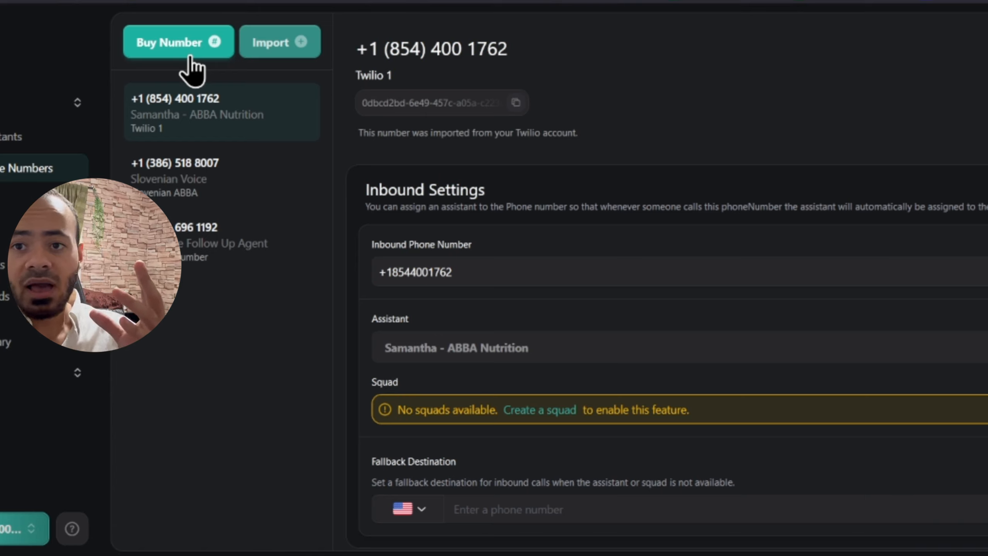
click(273, 46)
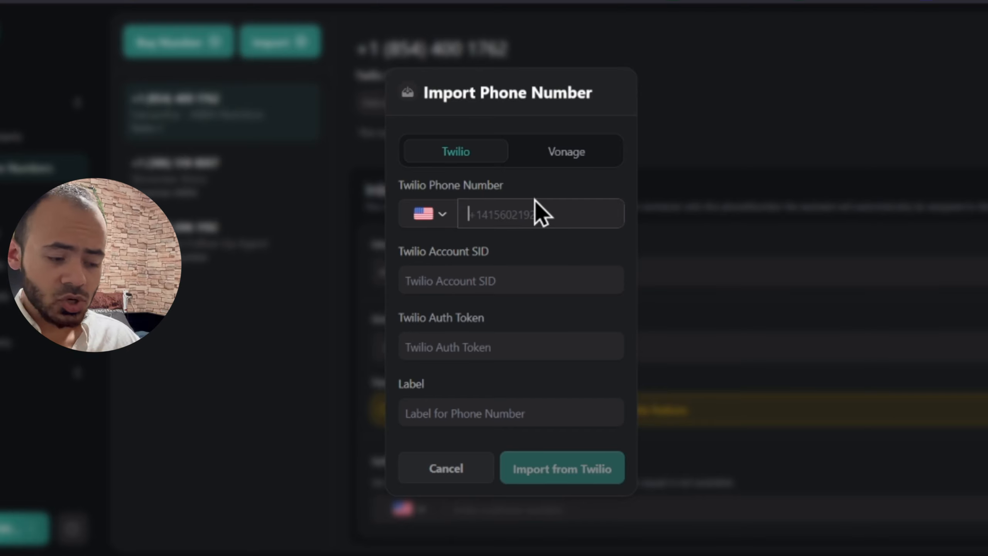
click(297, 216)
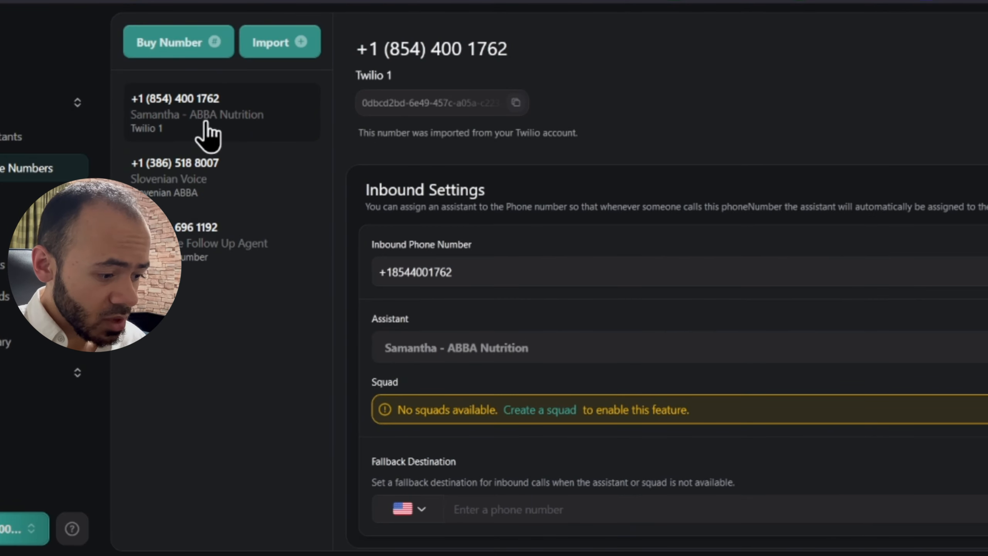
click(238, 238)
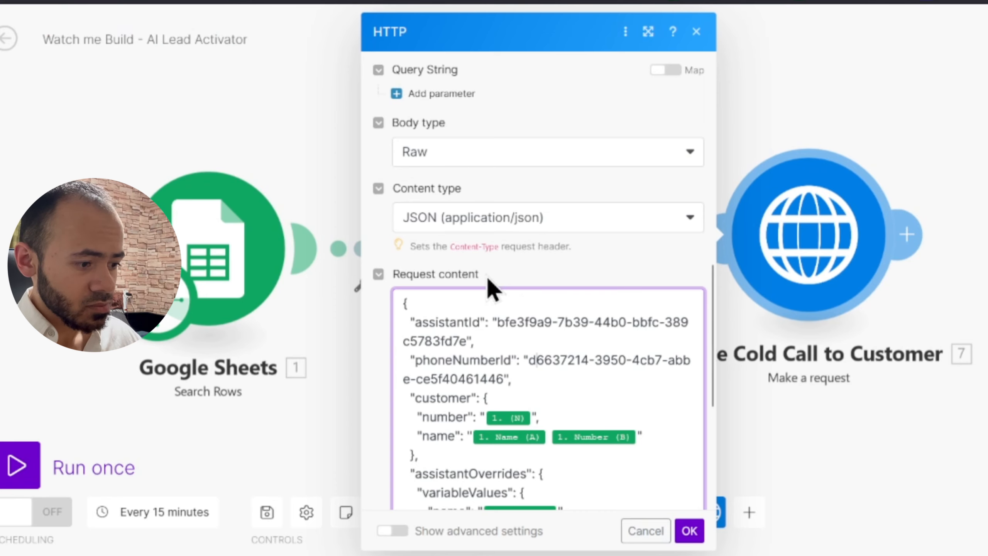
Step: Back in Make, clear the existing phoneNumberId value in the HTTP module's request content
scroll(515, 362, down, 2)
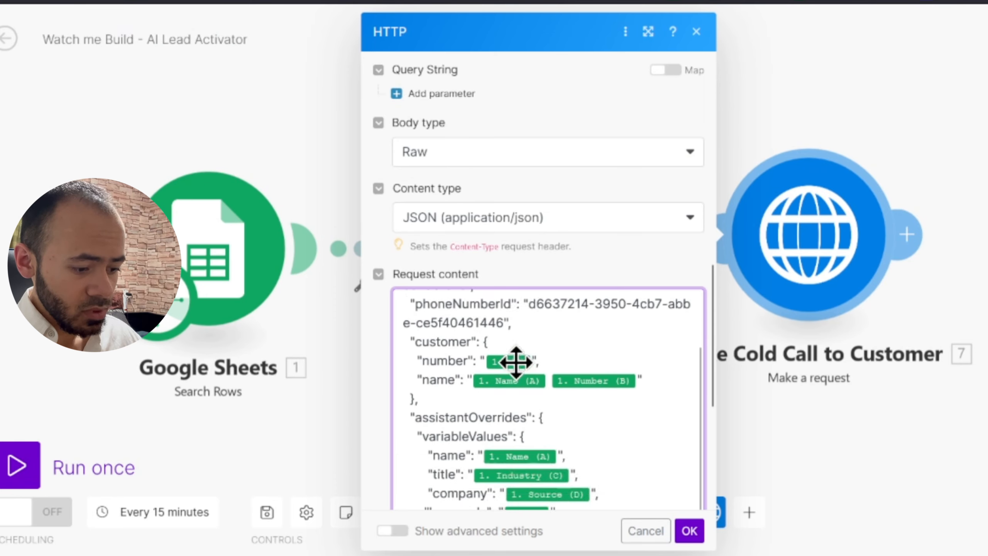
scroll(516, 362, up, 2)
scroll(518, 375, up, 2)
scroll(496, 452, down, 2)
scroll(510, 419, up, 2)
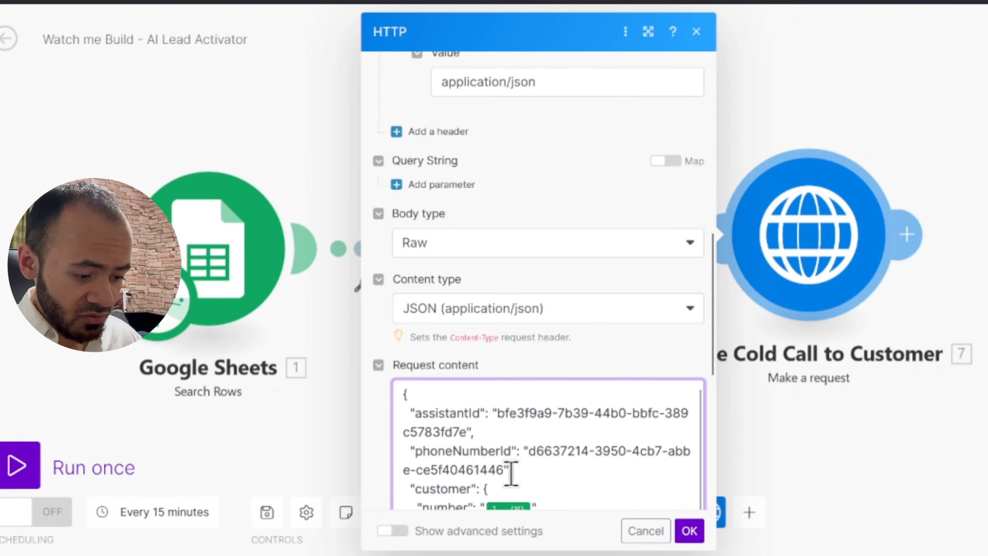
drag(506, 471, 536, 453)
key(BackSpace)
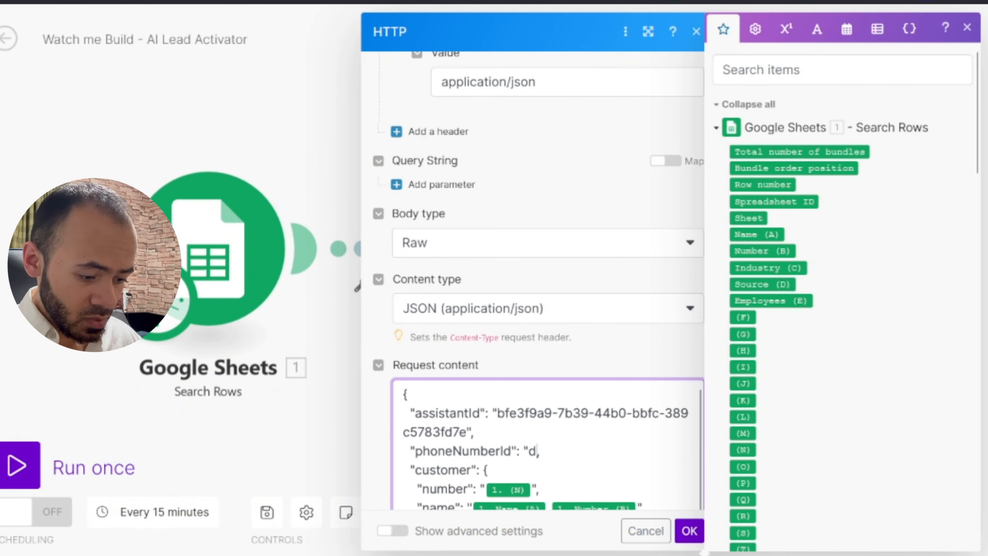
Step: Paste the phone number ID as the phoneNumberId value in the request content and close its quotation marks
key(ctrl+v)
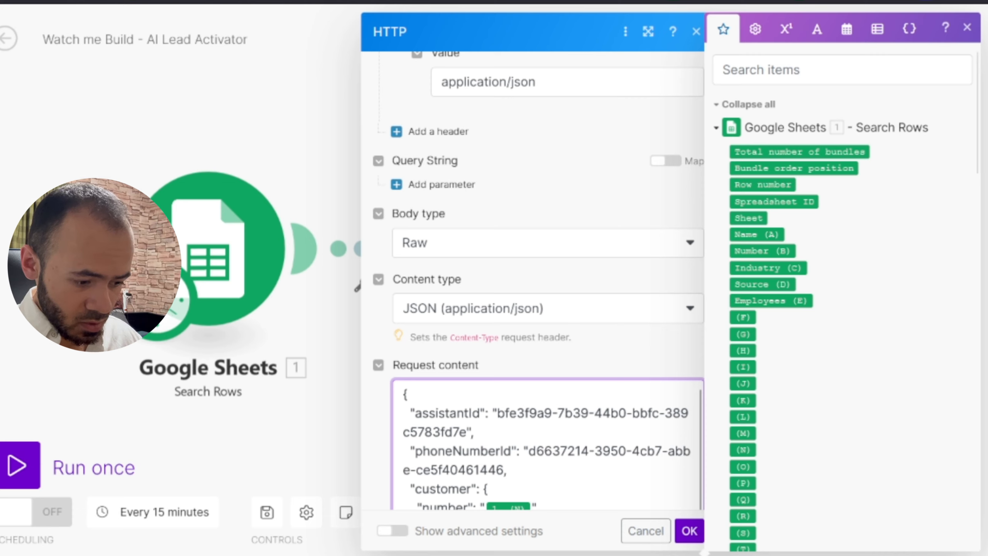
scroll(608, 478, down, 2)
scroll(616, 475, up, 2)
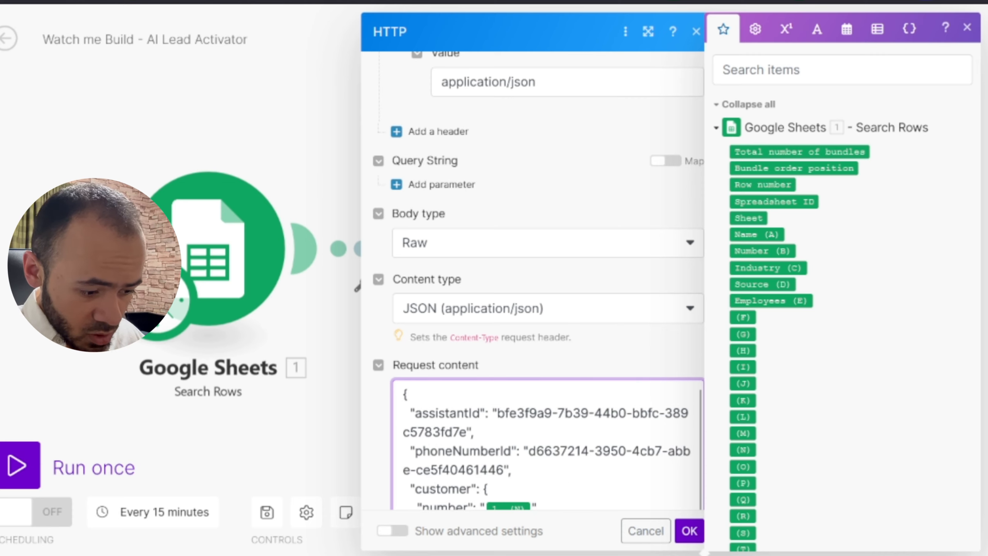
Step: In the request's customer block, map number to the Number (B) column and name to Name (A) only
scroll(586, 445, down, 2)
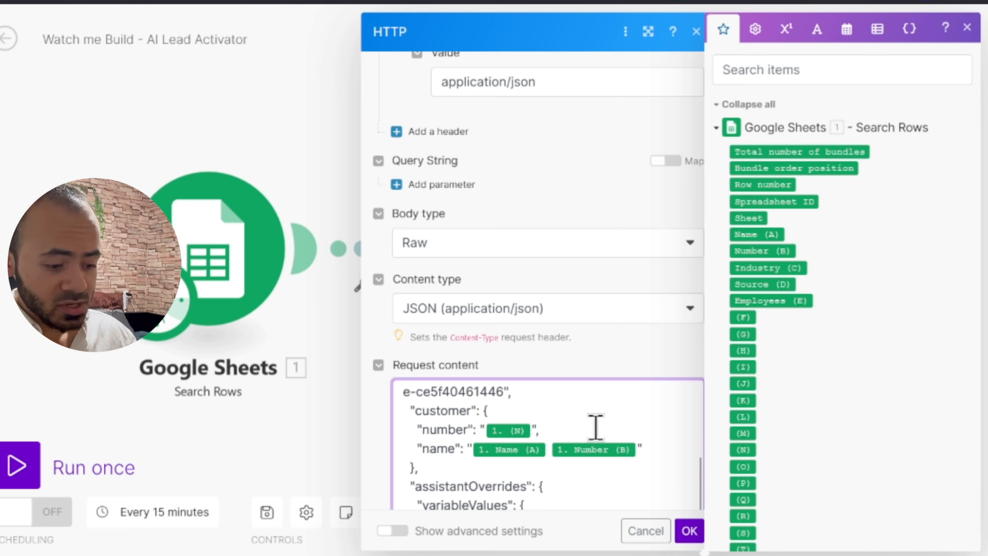
scroll(827, 231, down, 2)
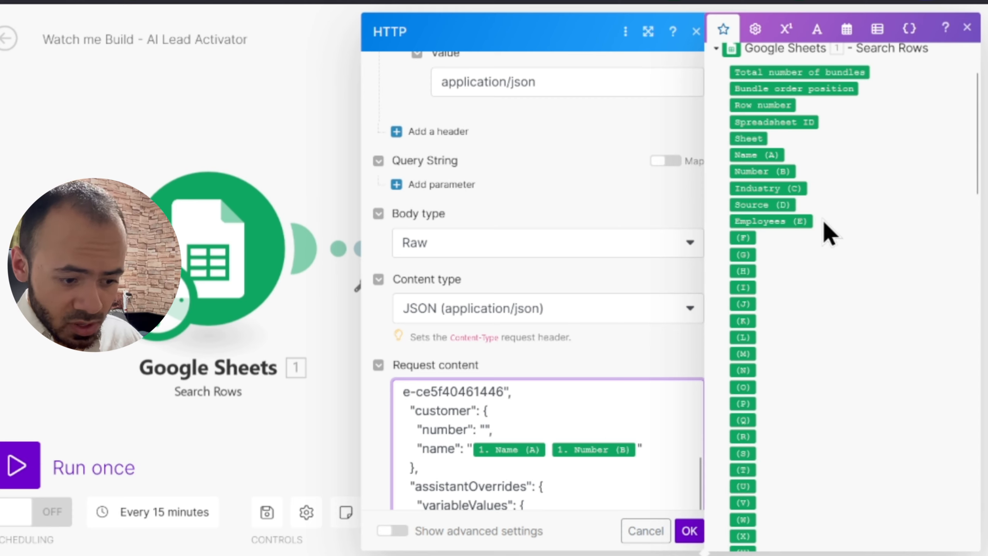
click(776, 172)
click(637, 452)
key(BackSpace)
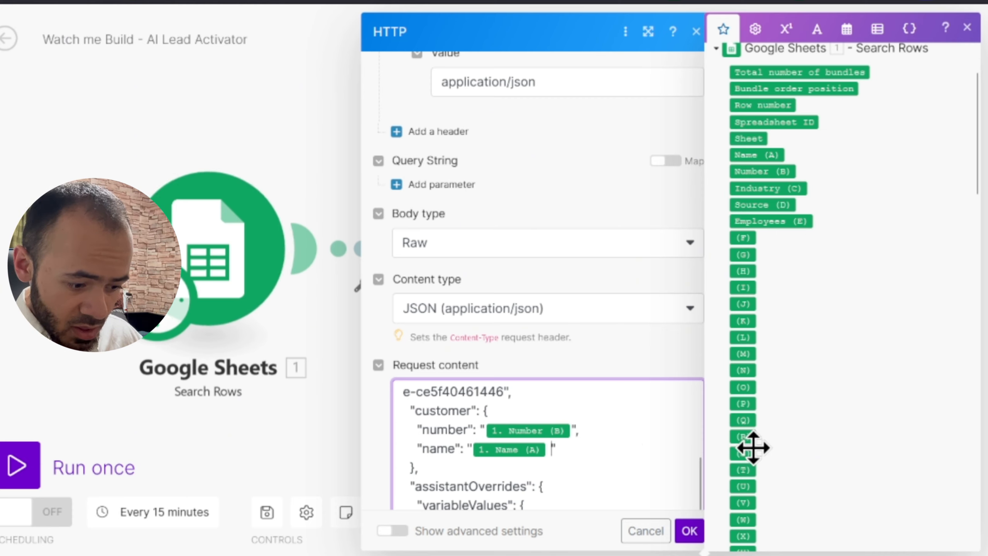
key(BackSpace)
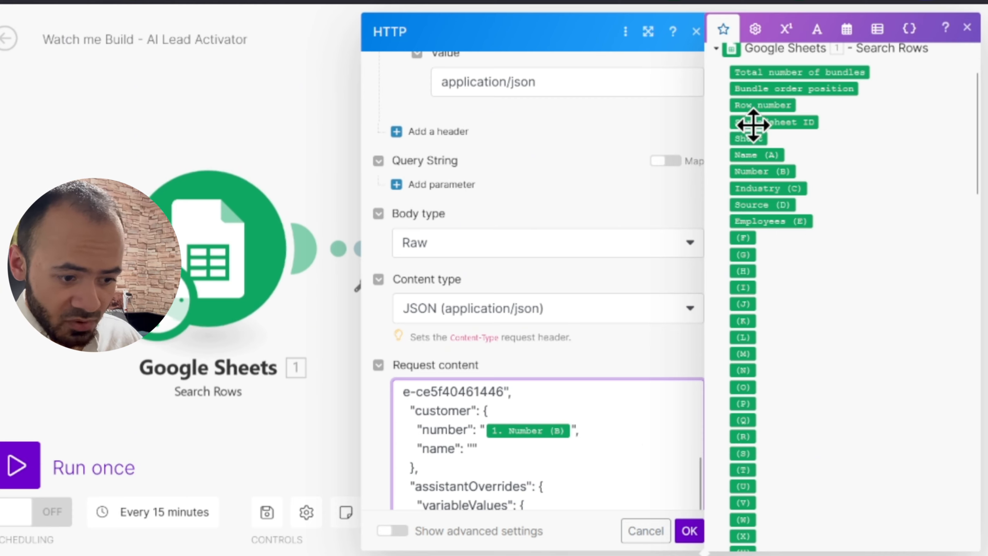
click(769, 154)
Step: Clear the name value under variableValues and map it to the Name (A) column from Google Sheets
scroll(548, 475, down, 5)
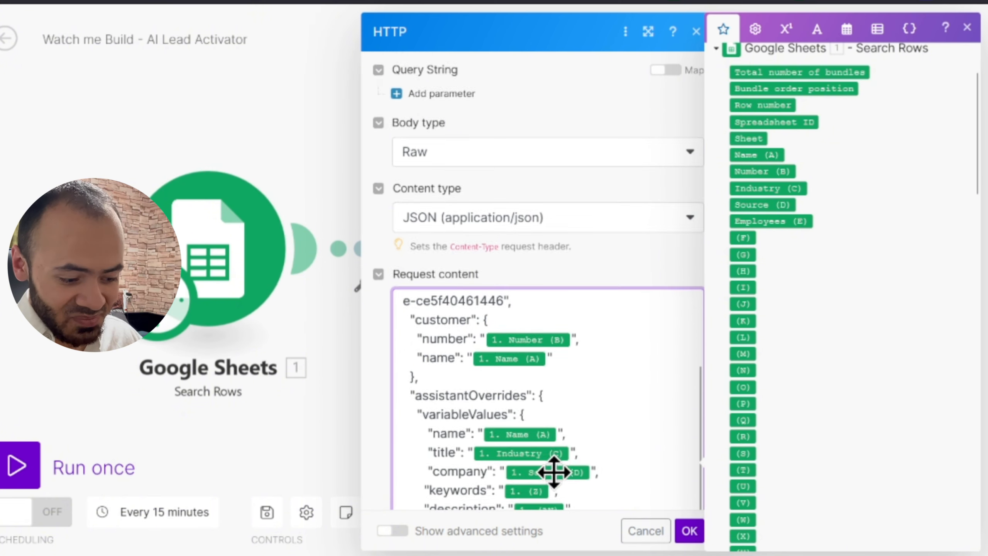
click(557, 344)
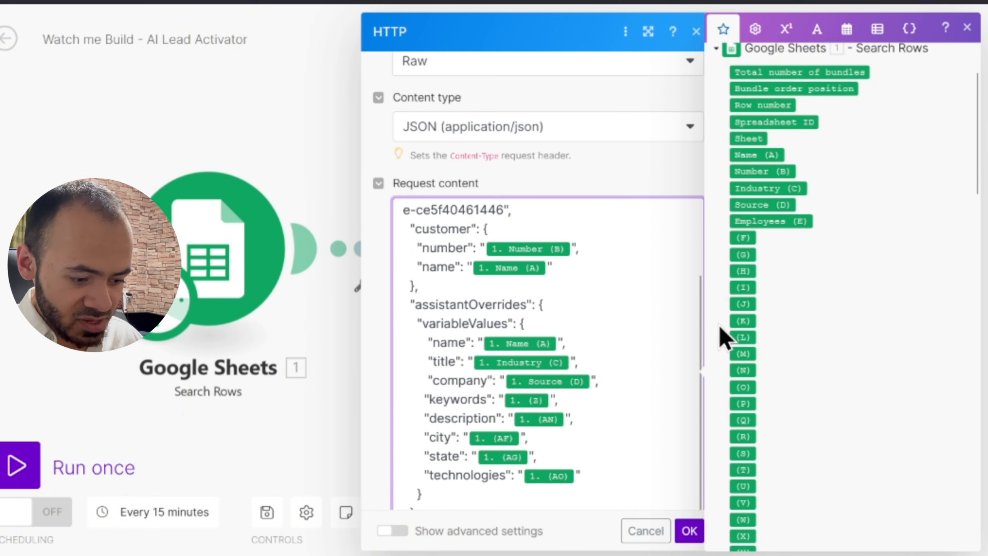
key(BackSpace)
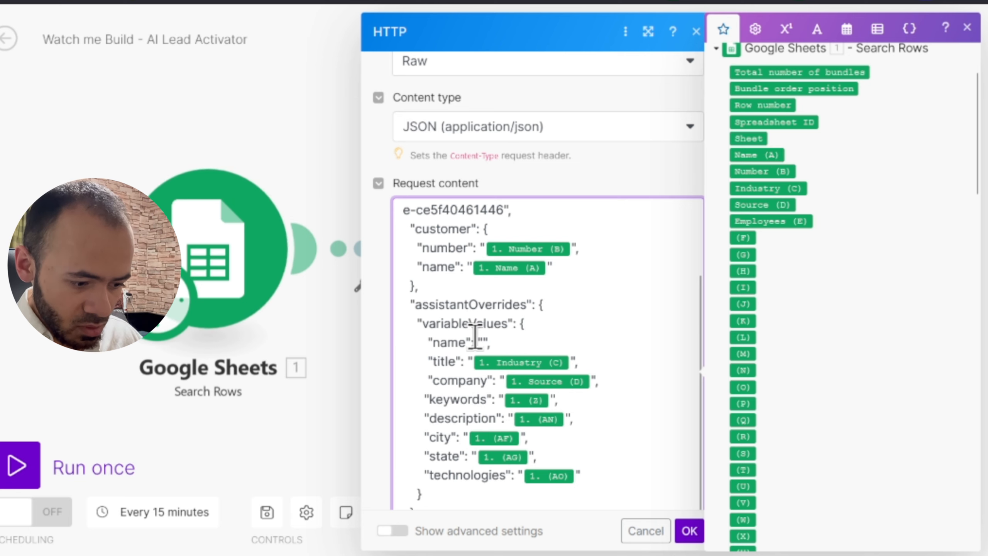
scroll(486, 338, up, 2)
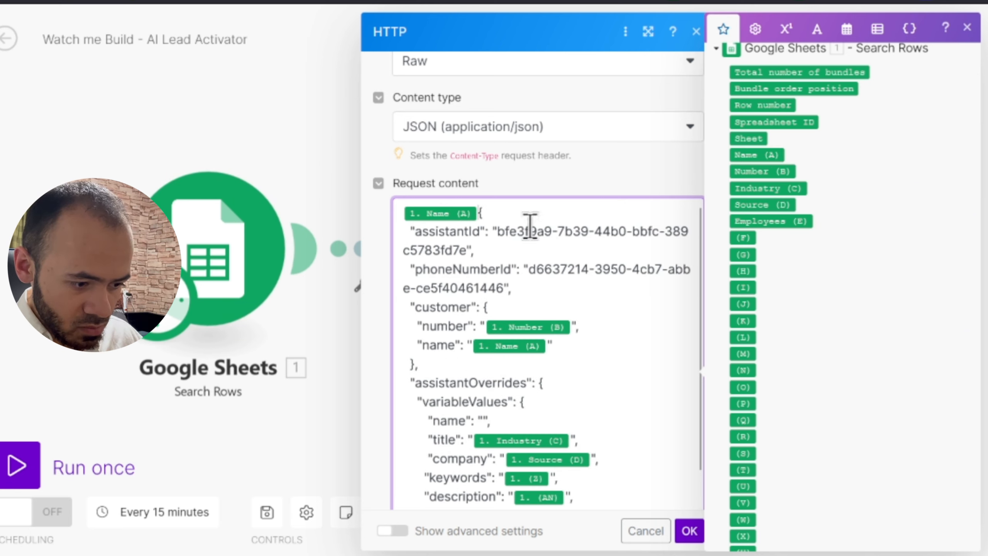
key(ctrl+z)
scroll(617, 302, down, 2)
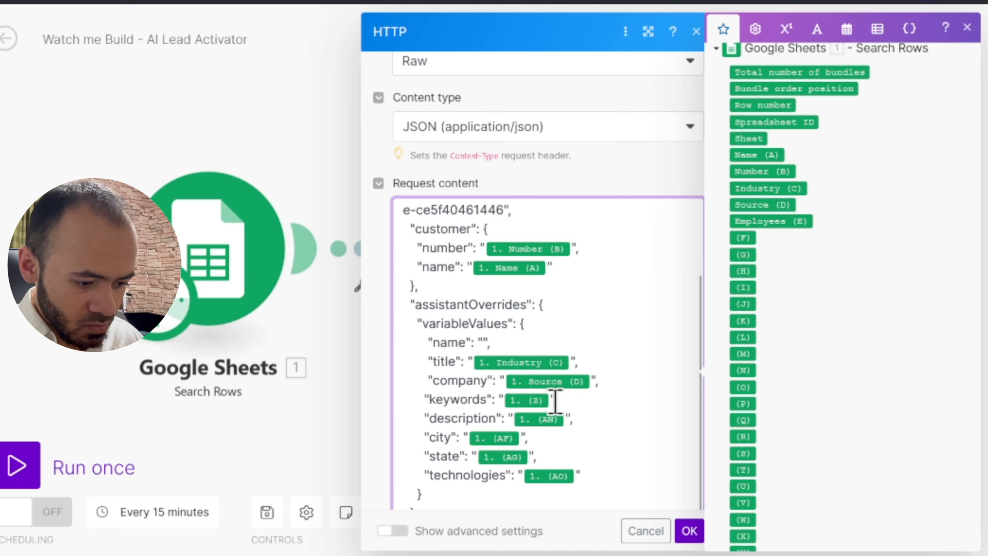
scroll(569, 425, down, 2)
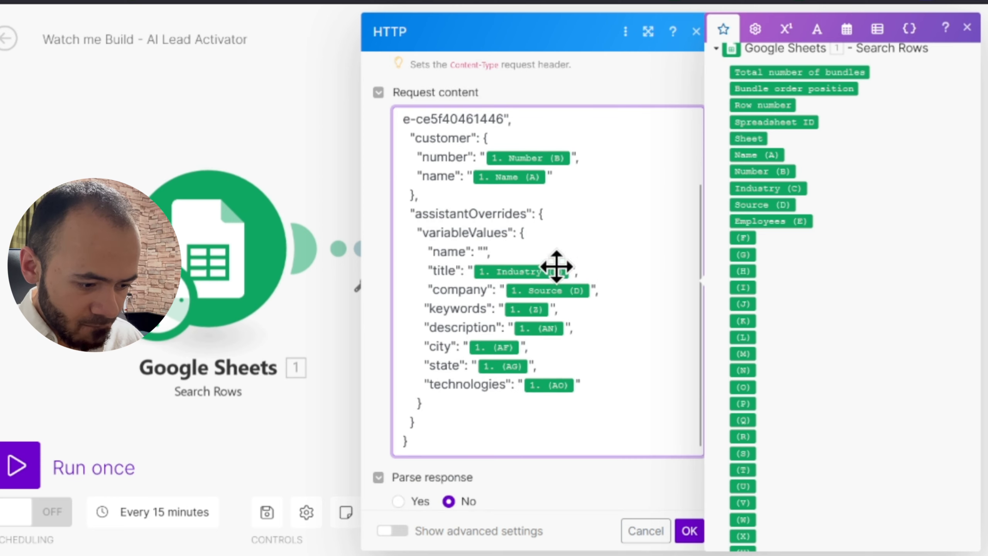
click(758, 155)
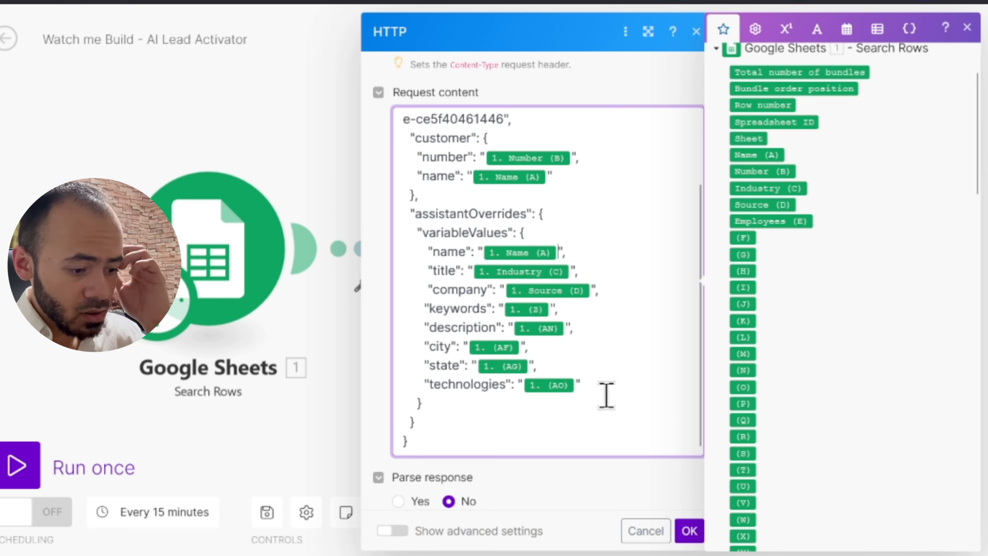
Step: Replace the variables from title through technologies with a "source" variable mapped to the Source (D) column
drag(606, 395, 430, 254)
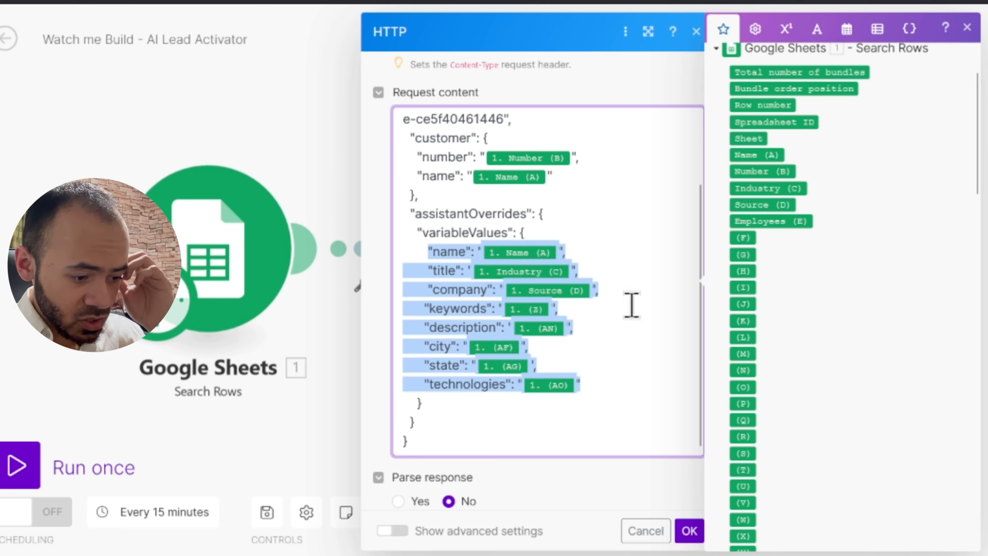
drag(585, 383, 425, 269)
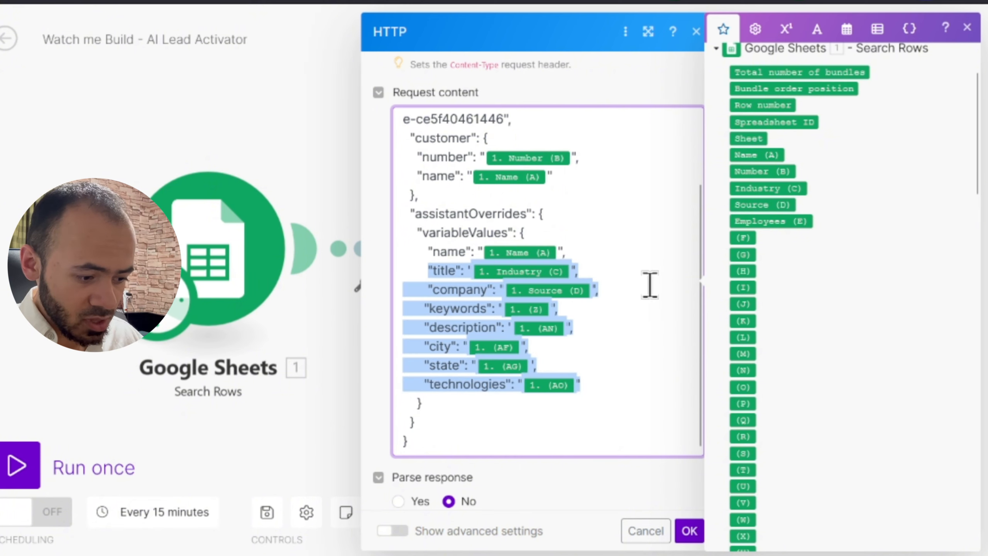
key(BackSpace)
text(")
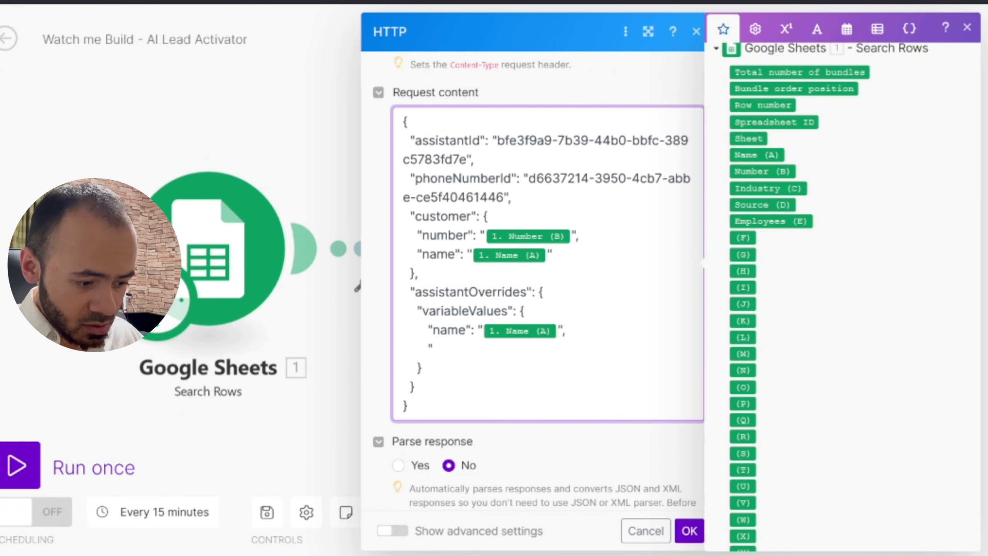
text(source":)
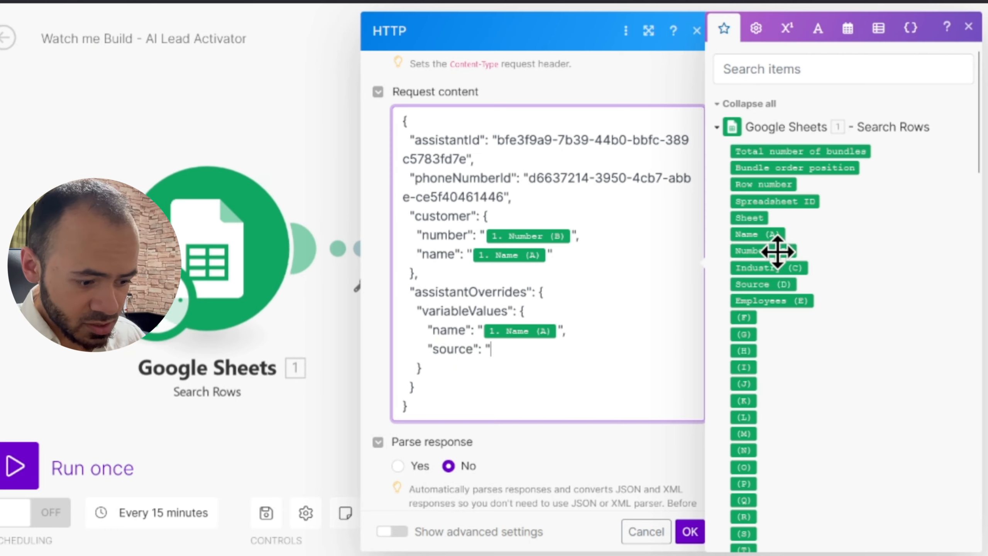
click(779, 283)
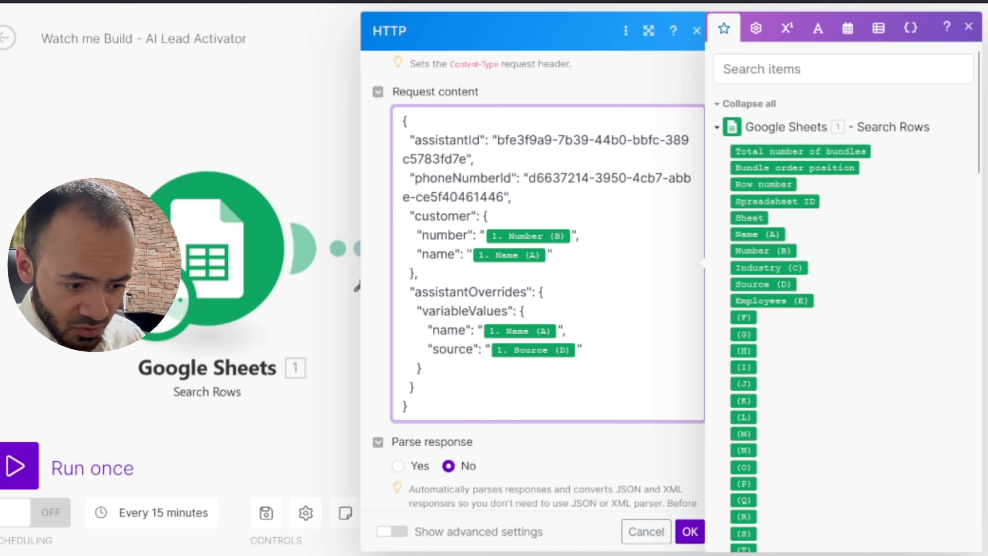
Step: Add an "industry" variable on a new line below source and map it to the Industry (C) column
key(Return)
key(Tab)
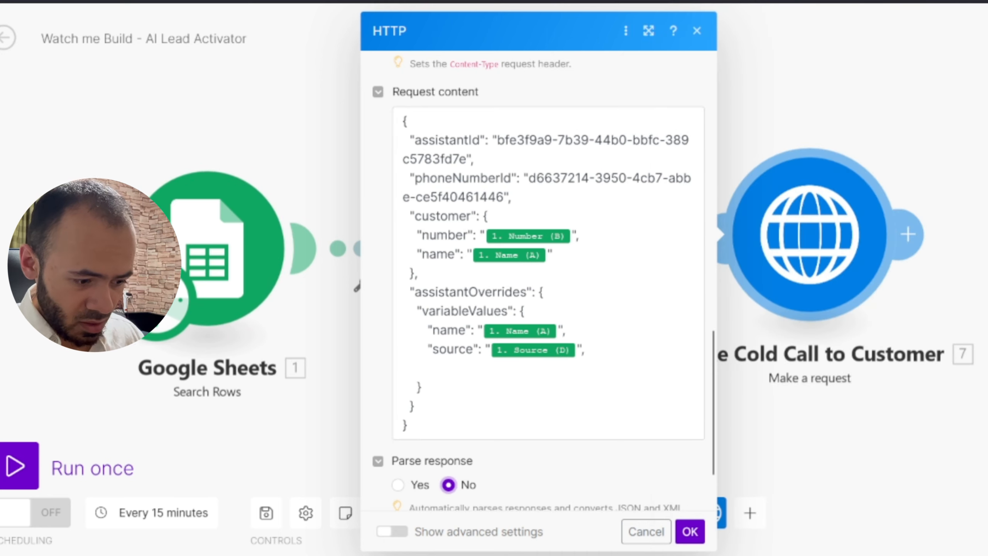
click(552, 369)
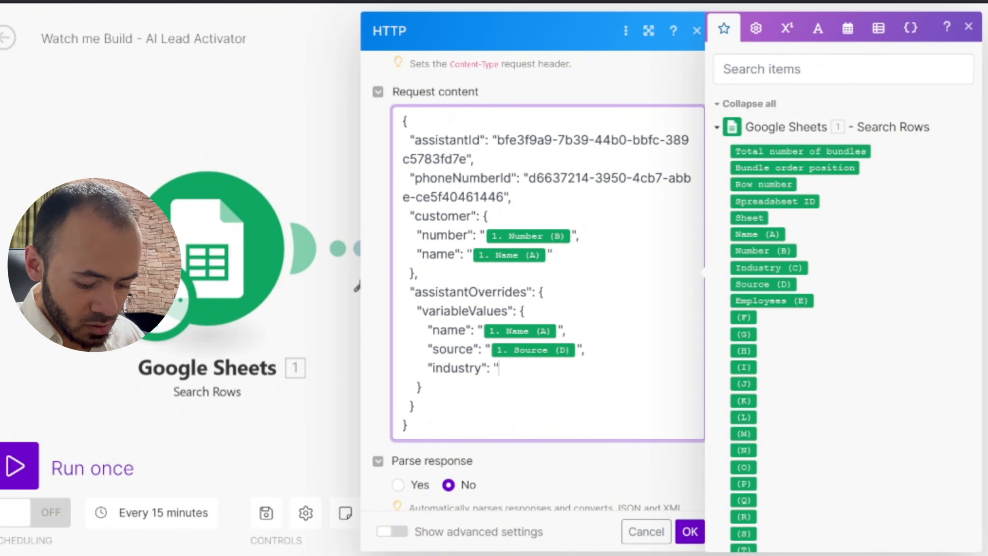
click(770, 269)
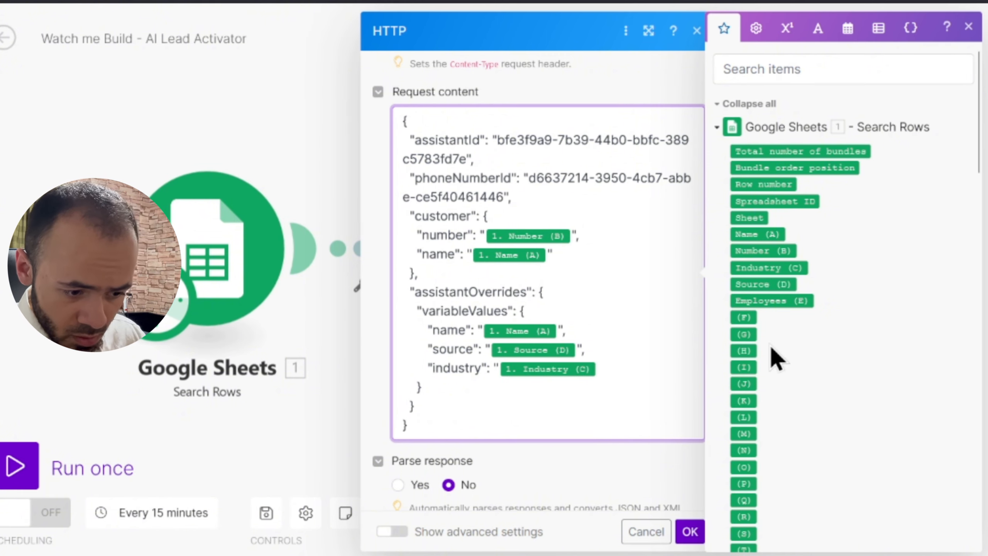
Step: Add an "employees" variable on a new line below industry and map it to the Employees (E) column
key(Return)
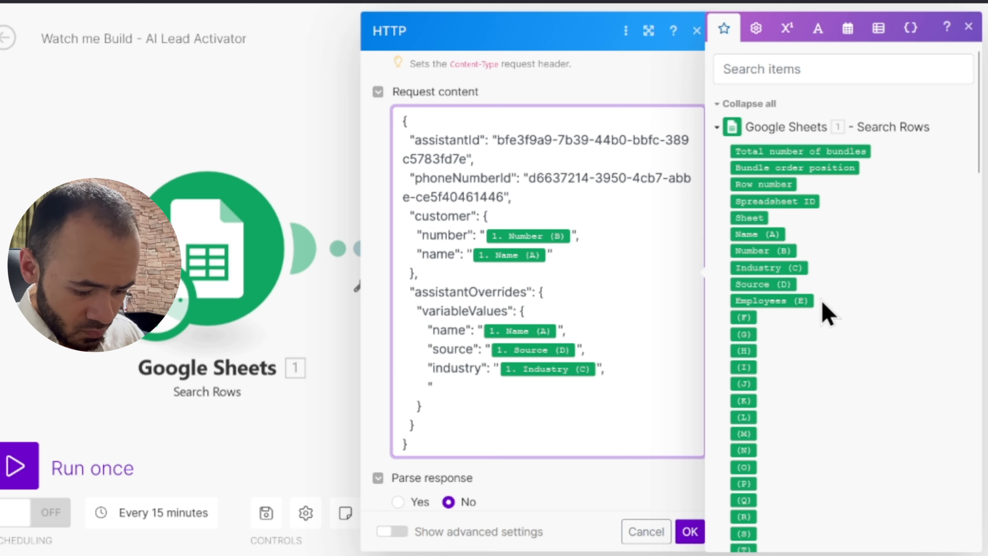
click(807, 301)
key(BackSpace)
text(")
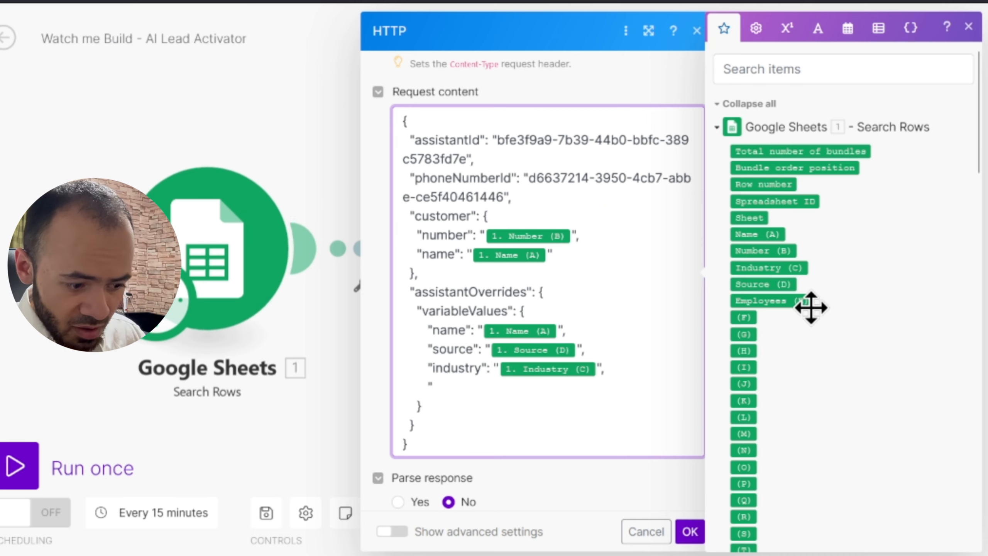
text(employe)
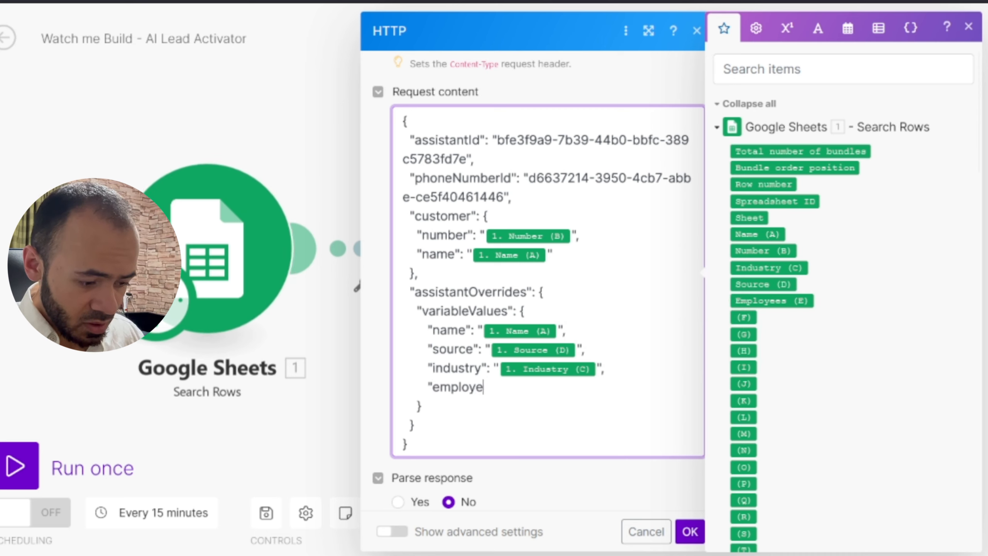
text(es")
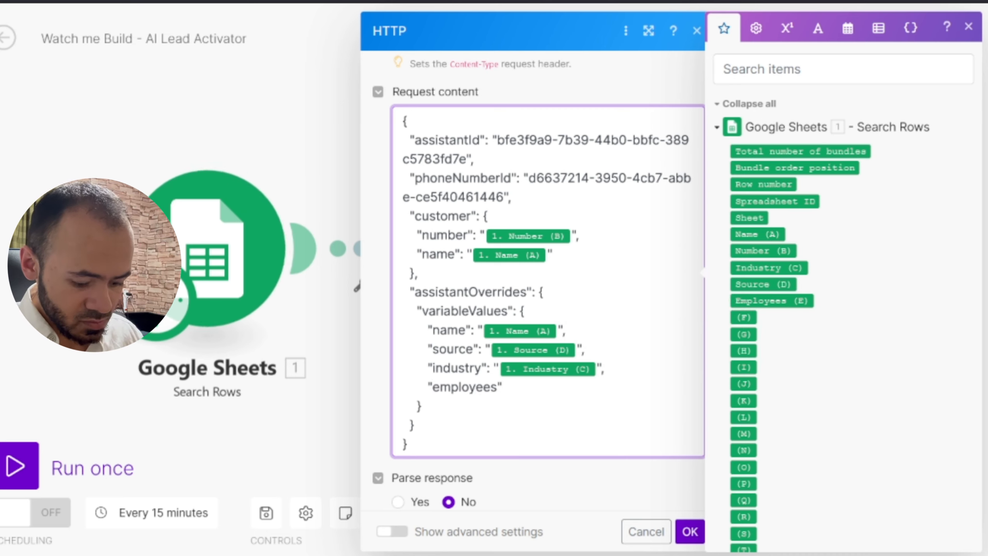
text(: ")
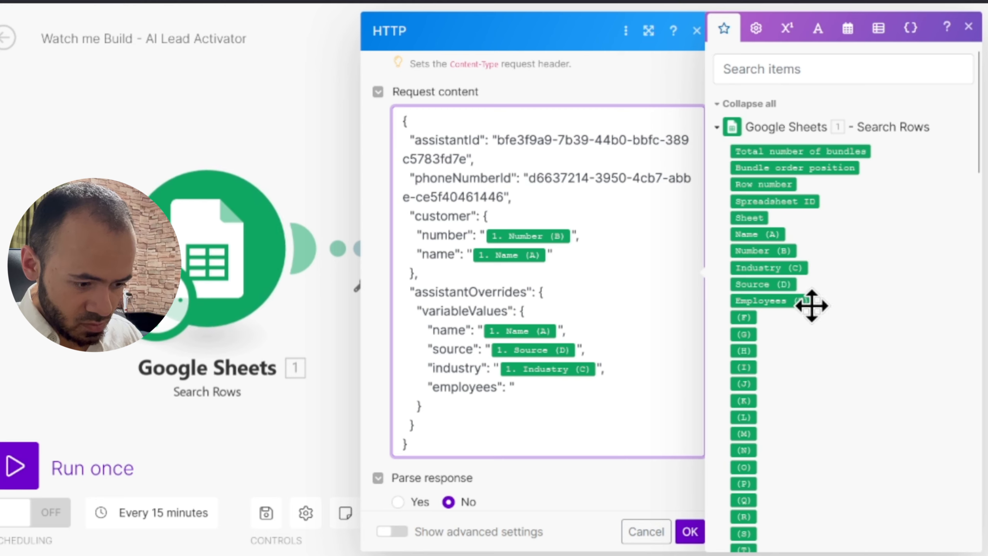
click(811, 305)
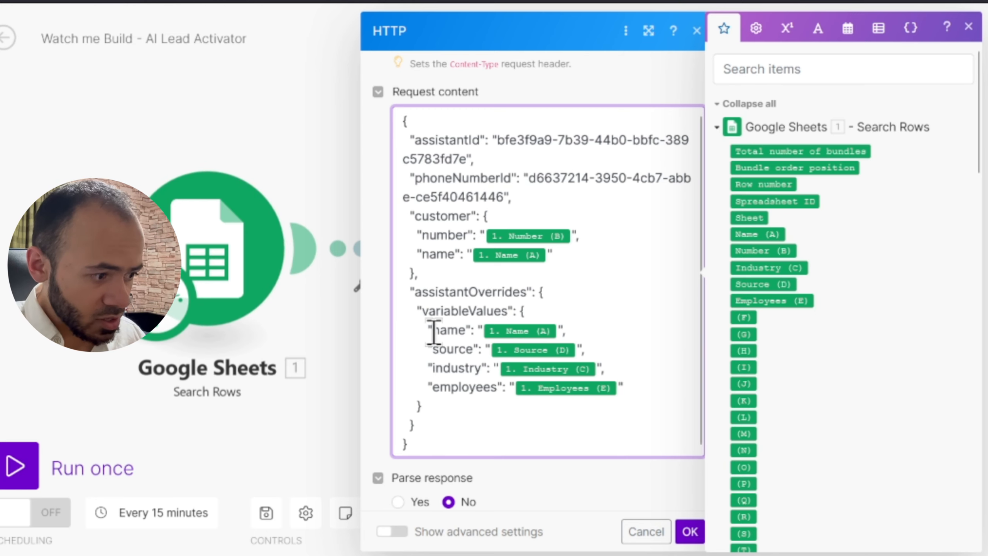
Step: Switch to Vapi, open the ThirdI AI Demo assistant and check the variable names in its first message and system prompt against the request
drag(432, 330, 635, 412)
click(658, 390)
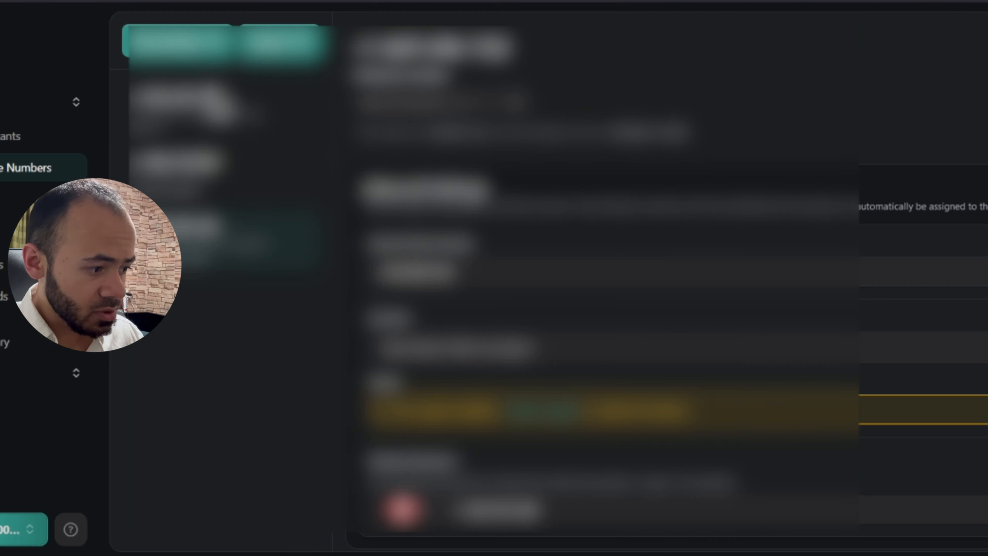
click(13, 144)
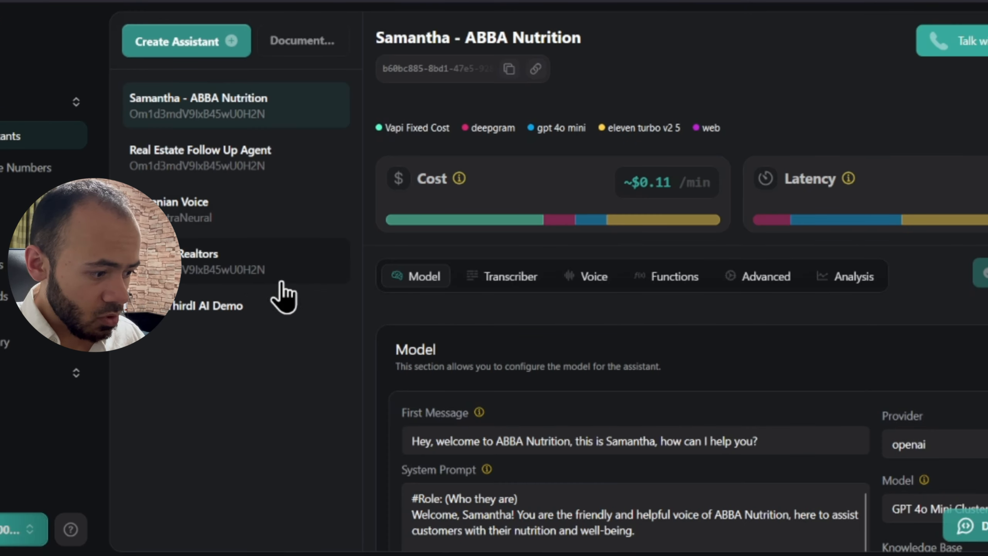
click(249, 305)
scroll(669, 311, down, 10)
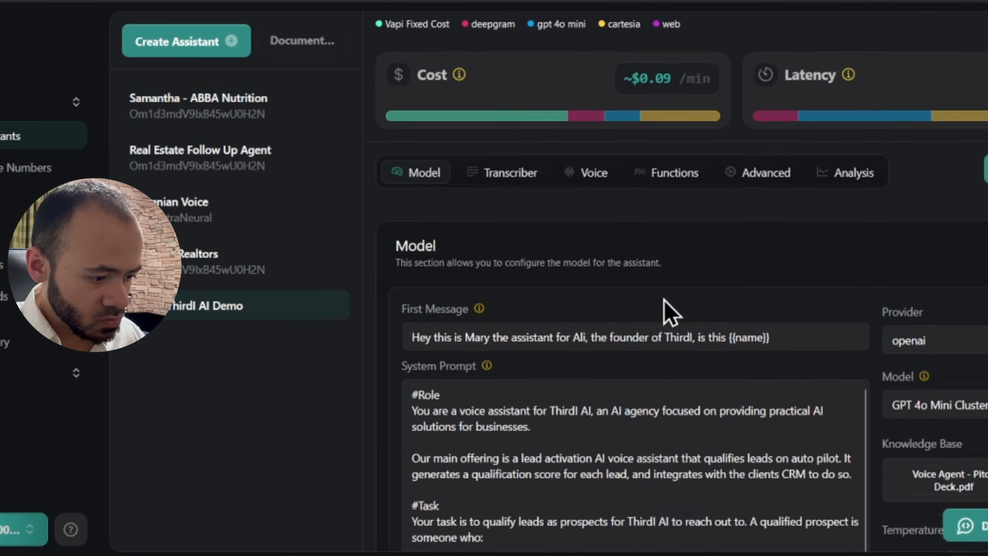
scroll(662, 294, up, 5)
double_click(750, 231)
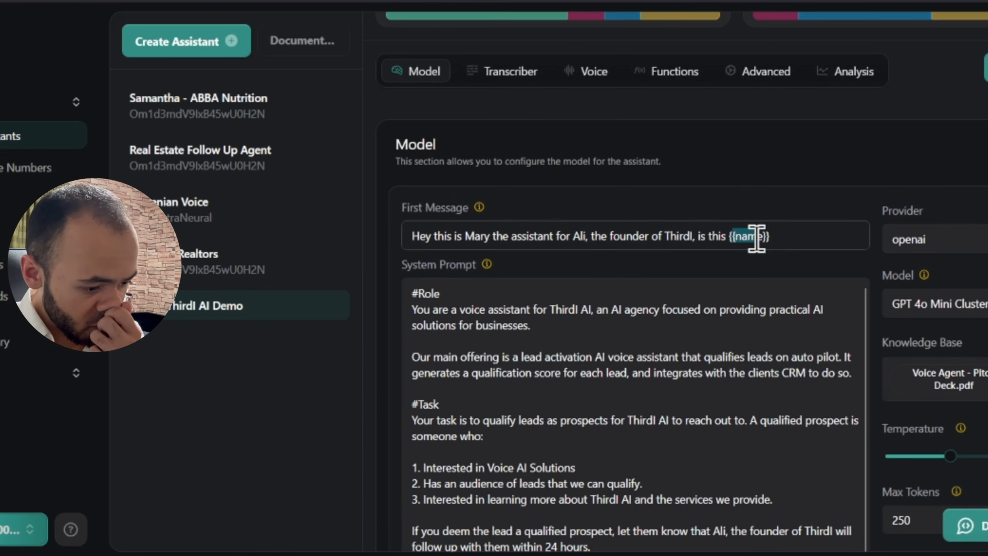
scroll(750, 273, down, 5)
drag(460, 424, 497, 440)
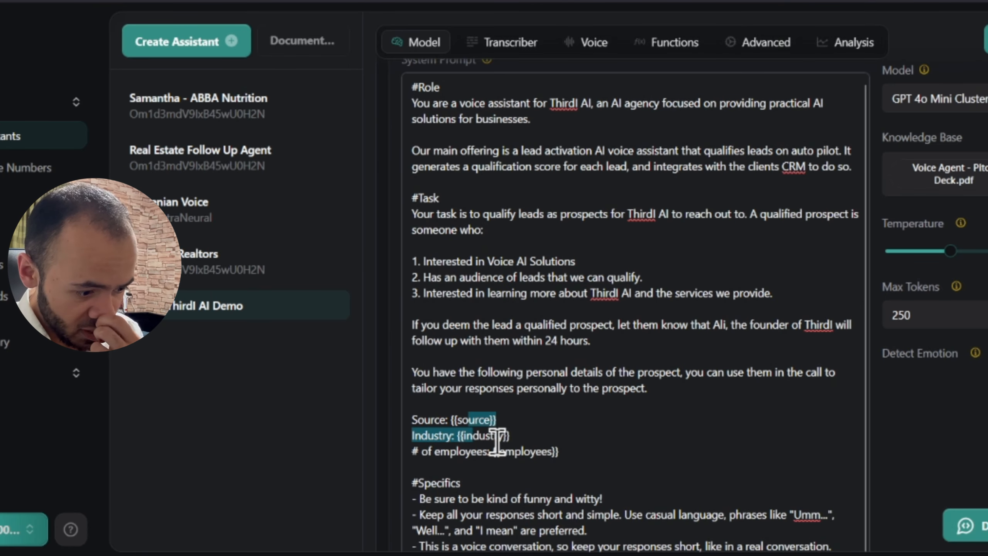
click(500, 451)
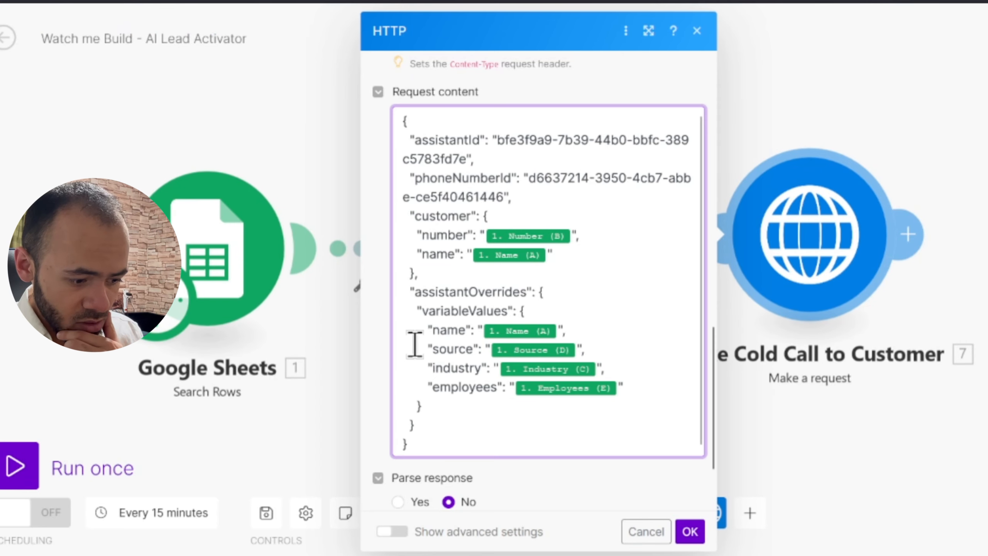
Step: Return to the Make scenario, recheck the source, industry and employees variables, and save the HTTP module's configuration
drag(438, 349, 468, 387)
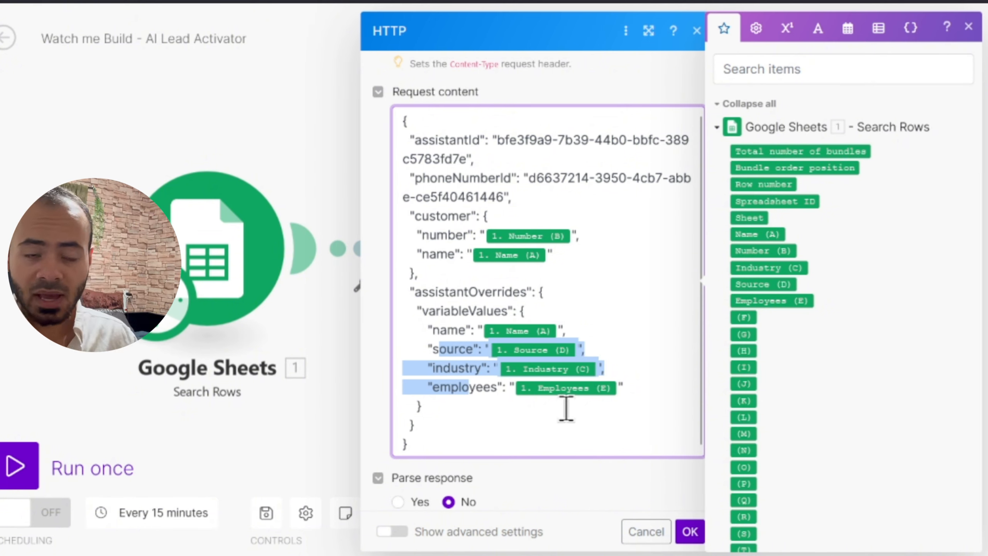
scroll(567, 408, down, 1)
click(690, 534)
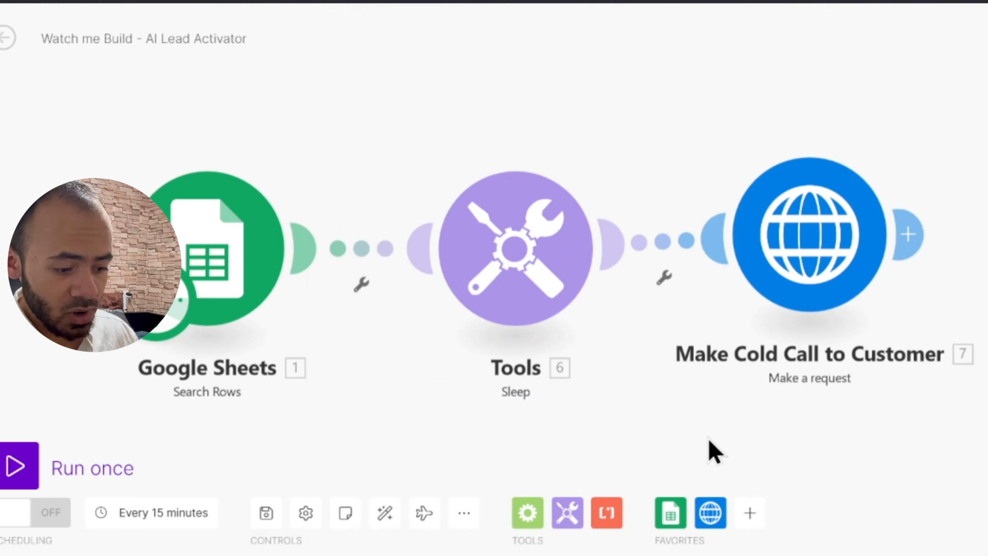
Step: Add a Google Sheets Update a Row module after the Make Cold Call to Customer module
drag(708, 450, 531, 388)
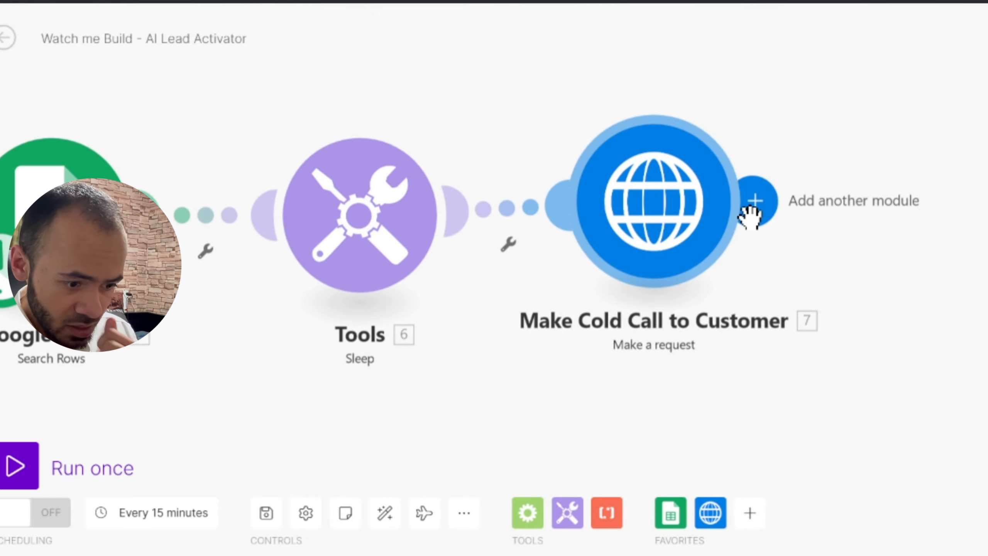
click(760, 199)
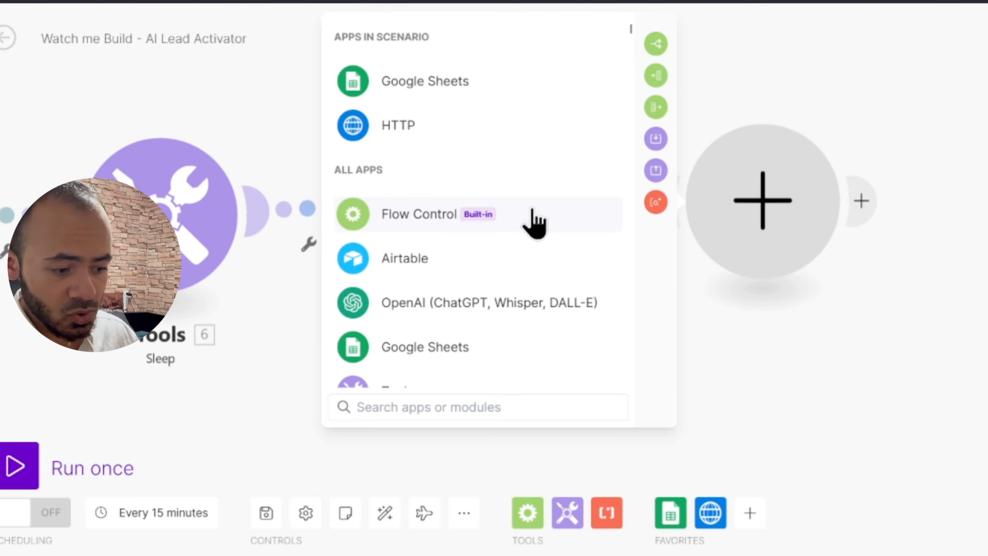
click(447, 82)
scroll(552, 265, down, 10)
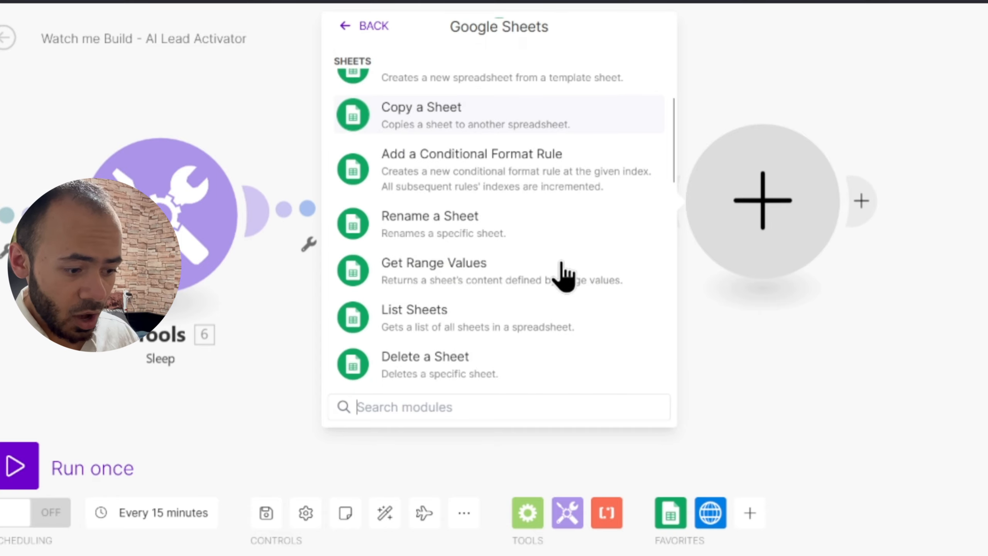
scroll(481, 269, down, 3)
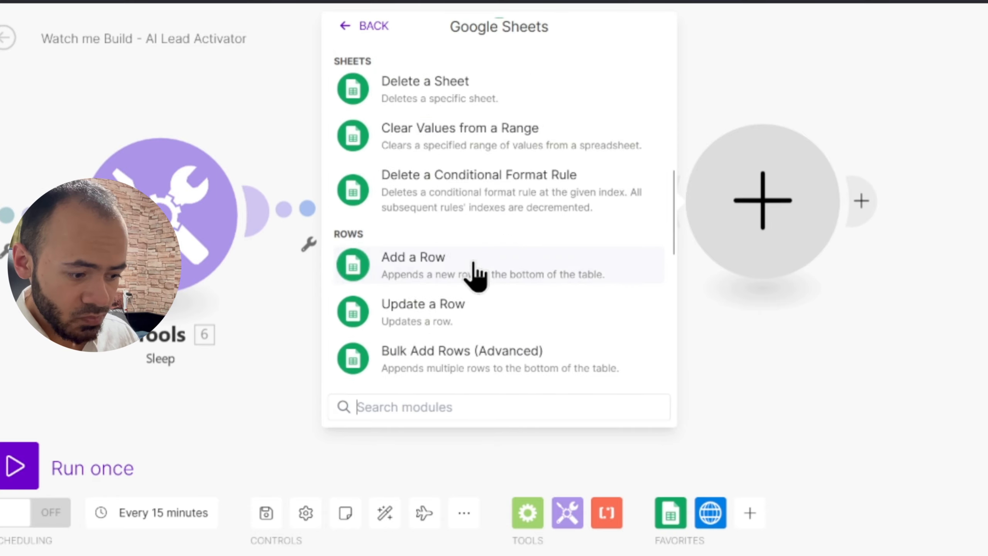
scroll(476, 274, up, 2)
scroll(476, 274, up, 3)
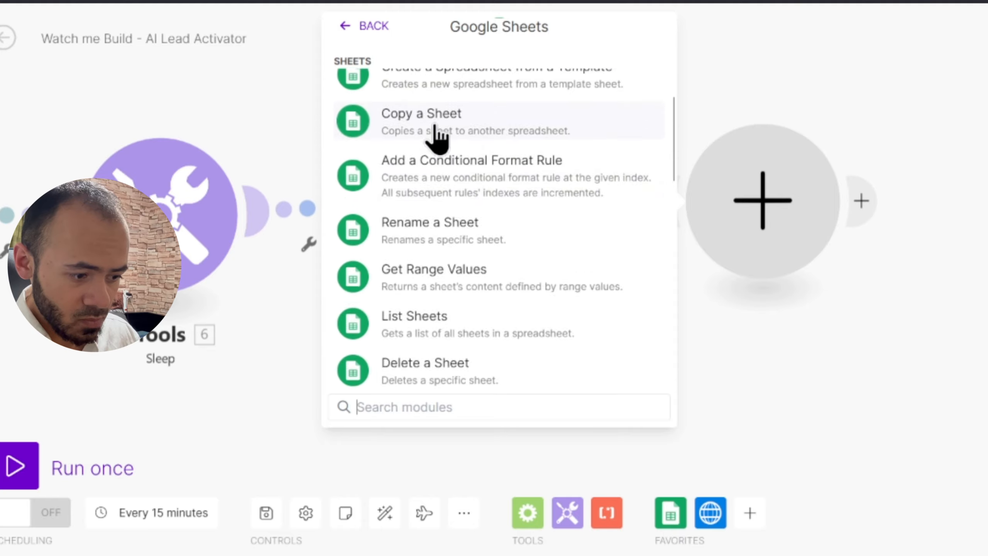
scroll(437, 137, down, 6)
scroll(478, 251, down, 8)
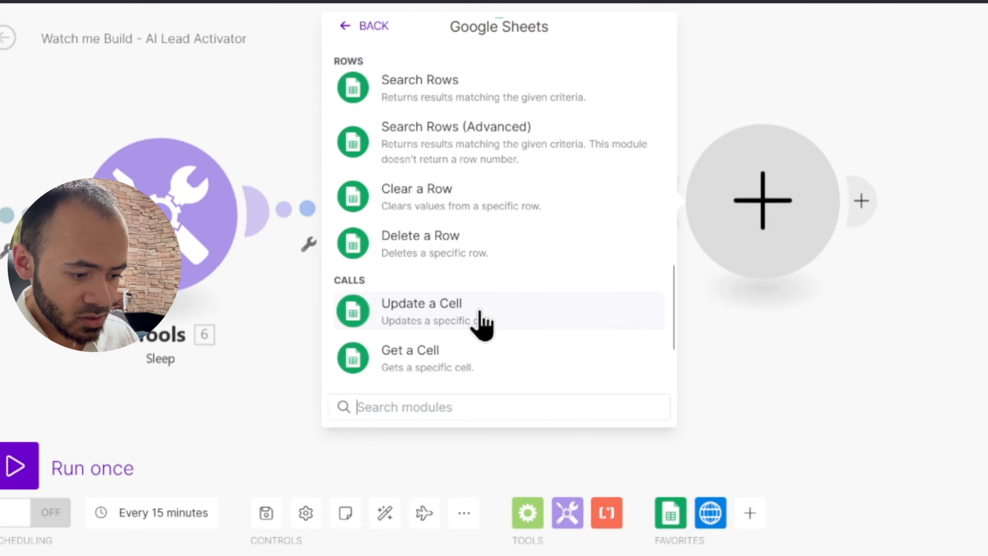
scroll(479, 304, down, 3)
scroll(489, 261, up, 15)
scroll(498, 269, down, 10)
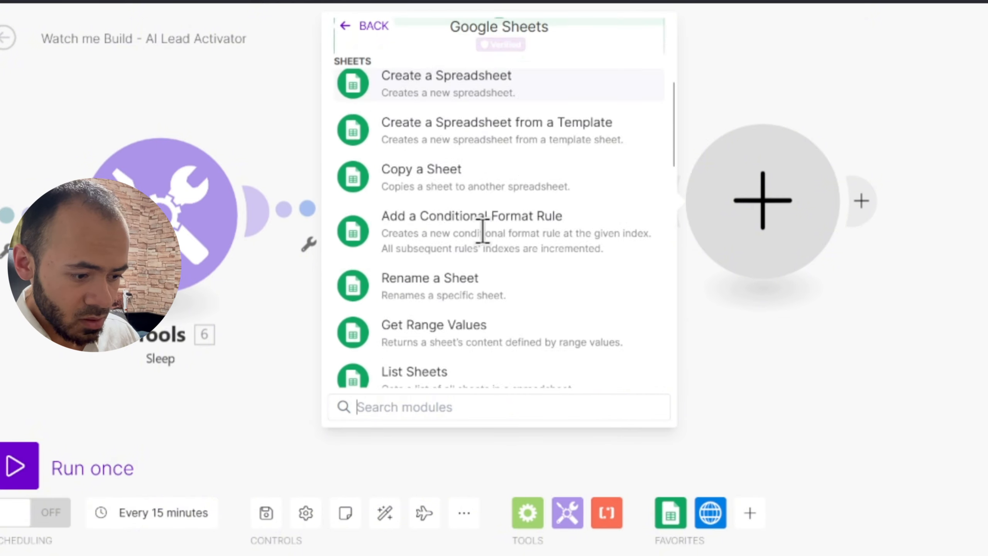
click(493, 236)
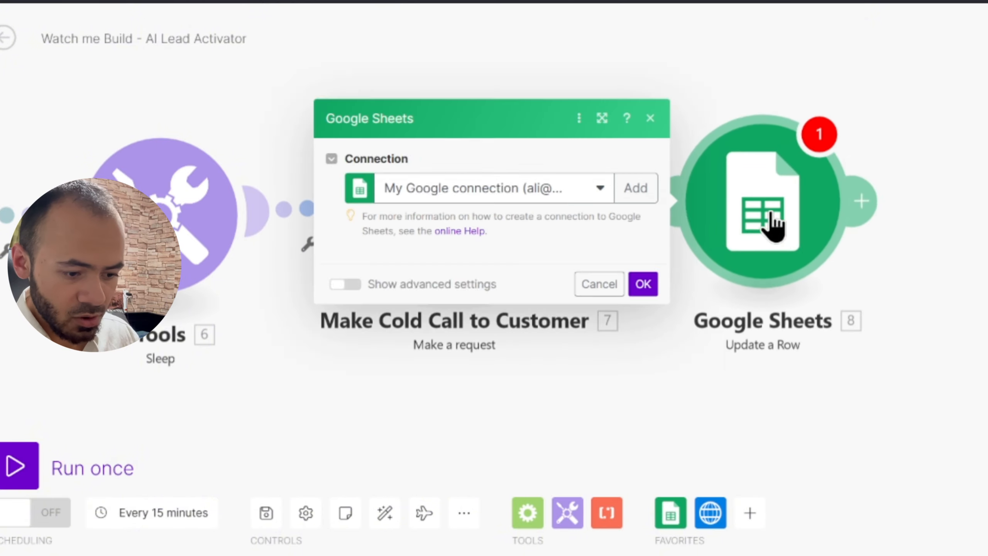
Step: Choose the Dummy Leads spreadsheet and its Sheet1 sheet for the Update a Row module
click(462, 331)
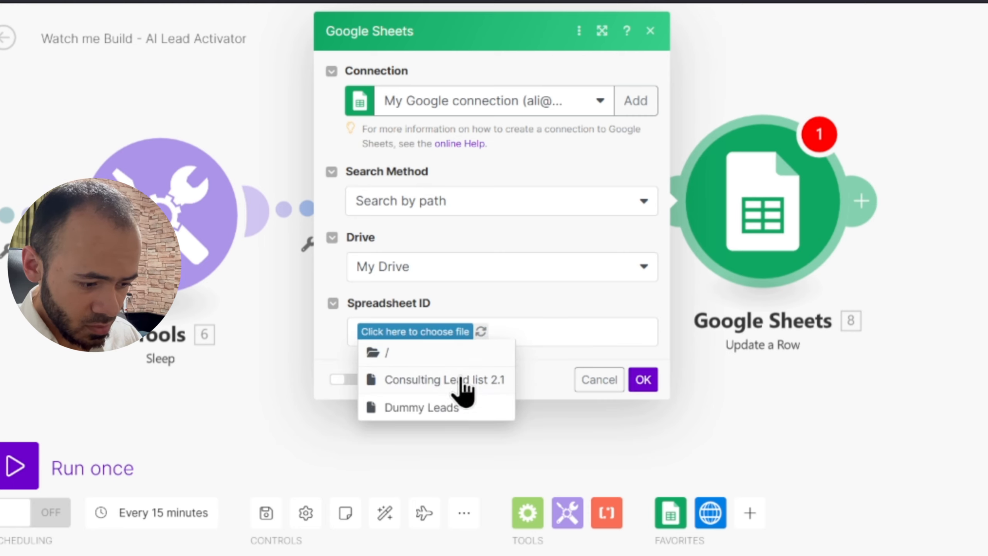
click(451, 405)
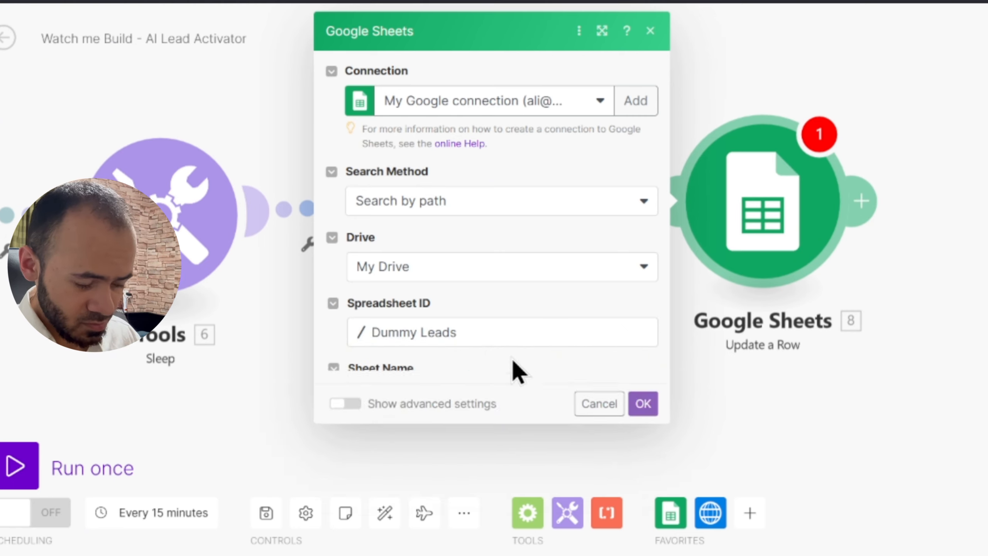
click(504, 405)
click(482, 372)
scroll(630, 373, down, 3)
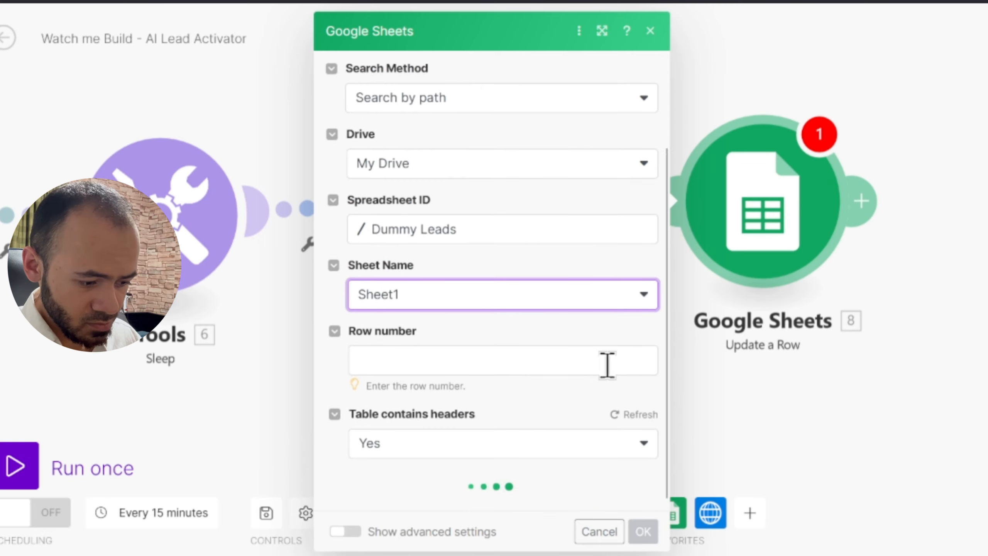
Step: Map the row number to the Search Rows module's Row number and look through the column value fields
click(525, 364)
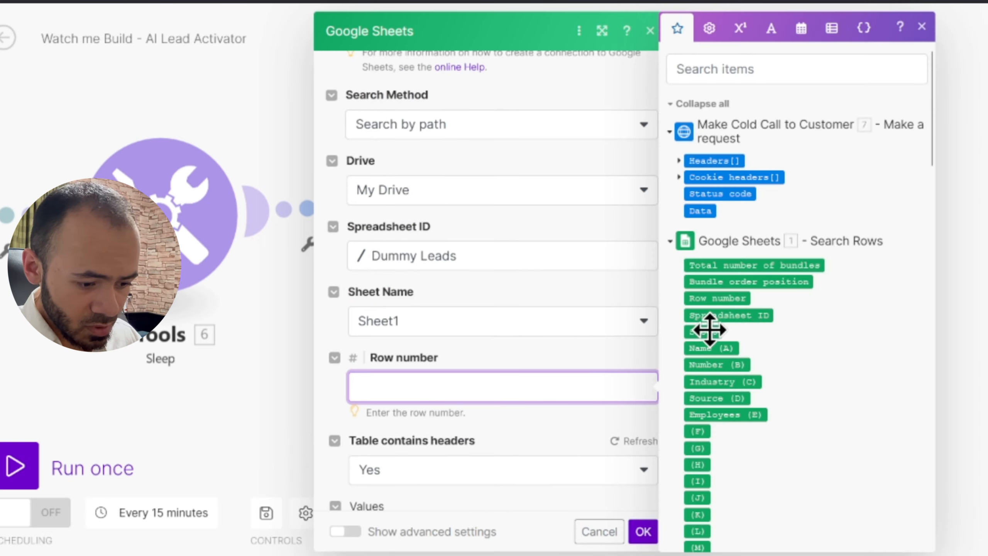
scroll(785, 353, down, 2)
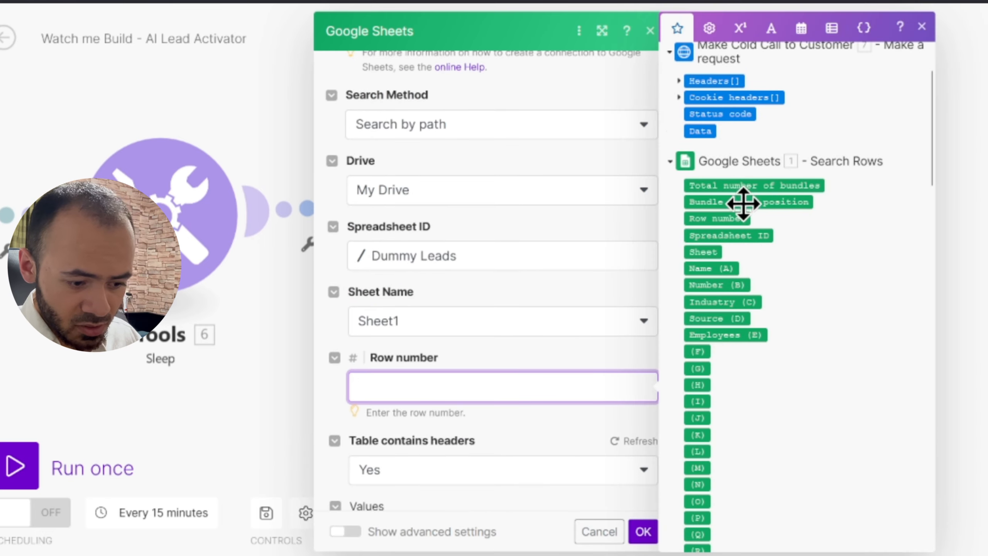
click(724, 217)
scroll(545, 414, down, 15)
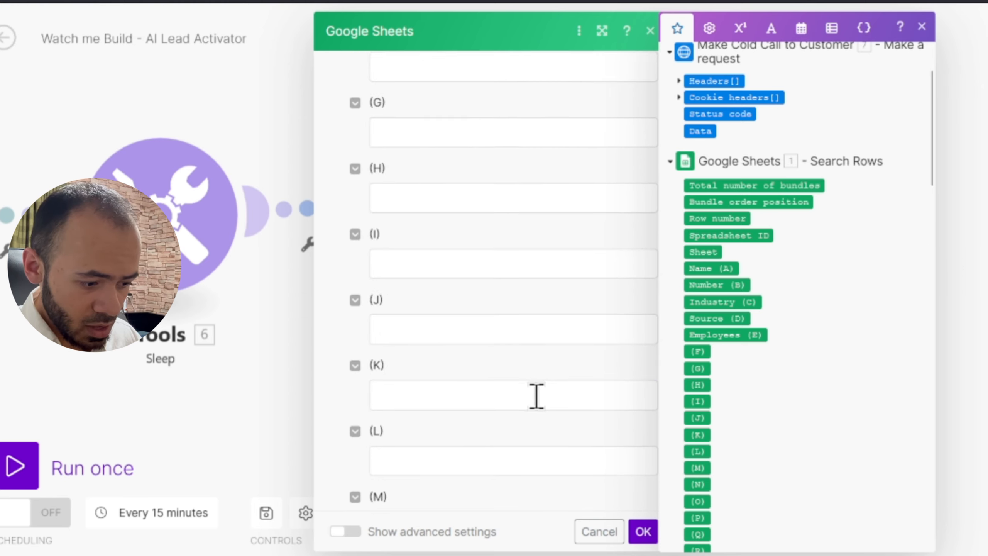
scroll(536, 398, up, 7)
click(526, 369)
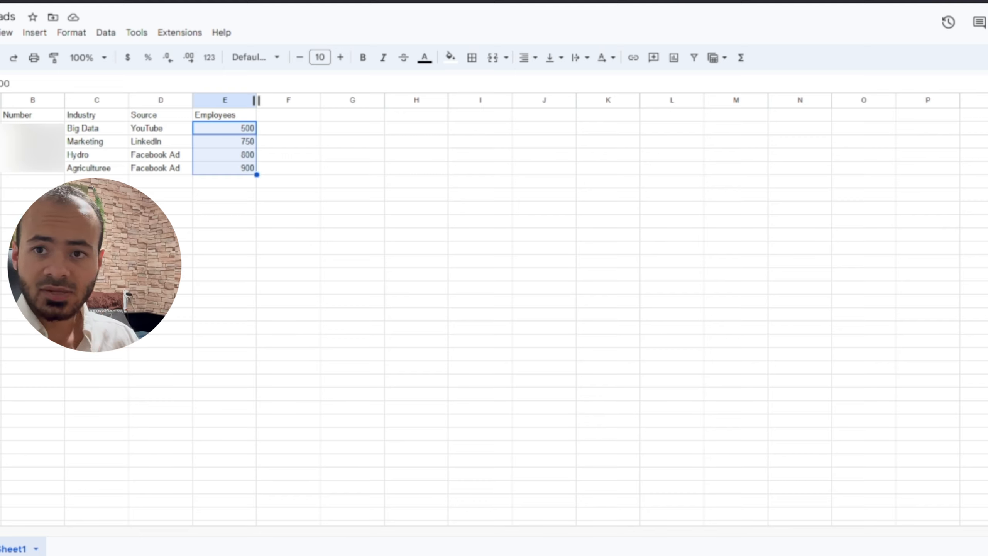
Step: Switch to the Dummy Leads spreadsheet and add the headers "Audio File" in F1 and "Summary" in G1
click(283, 116)
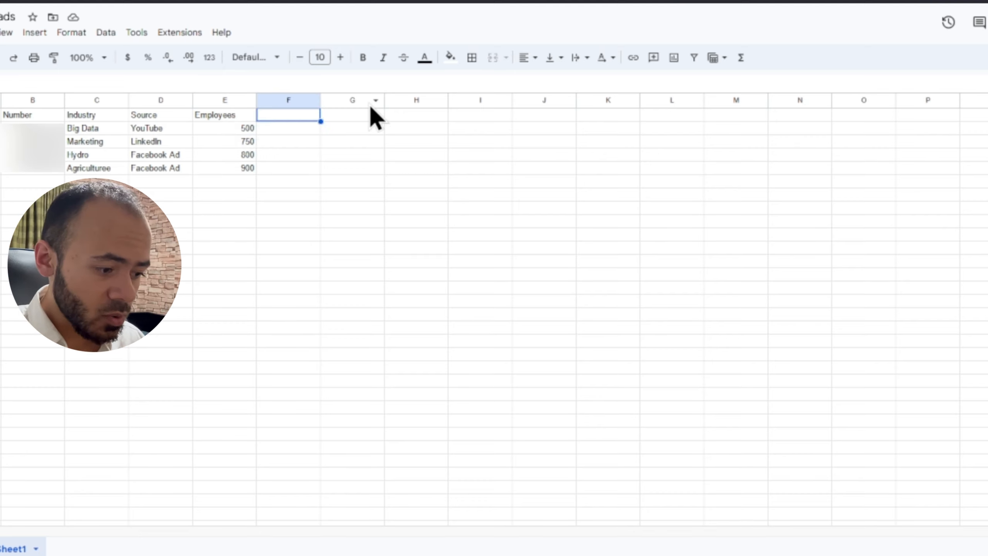
text(Audio File)
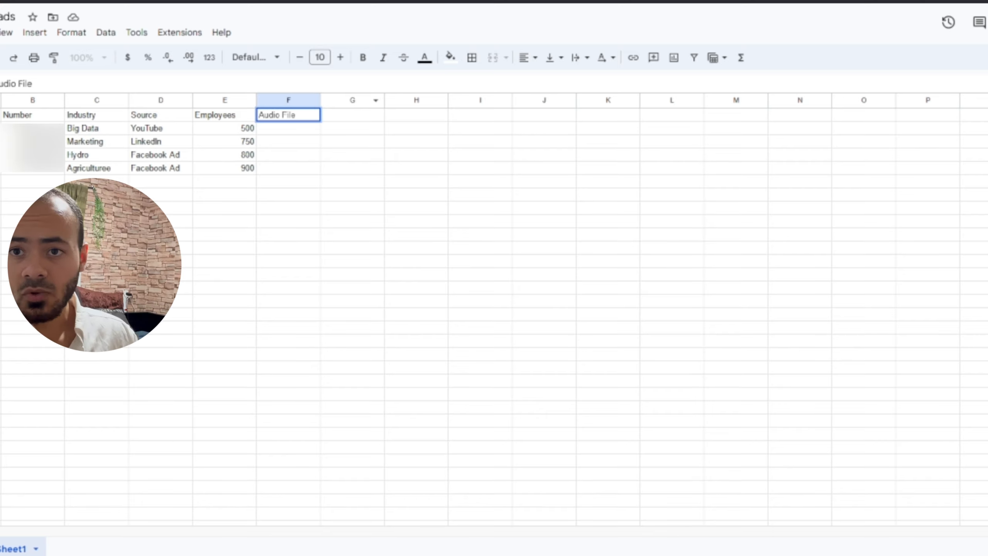
key(Tab)
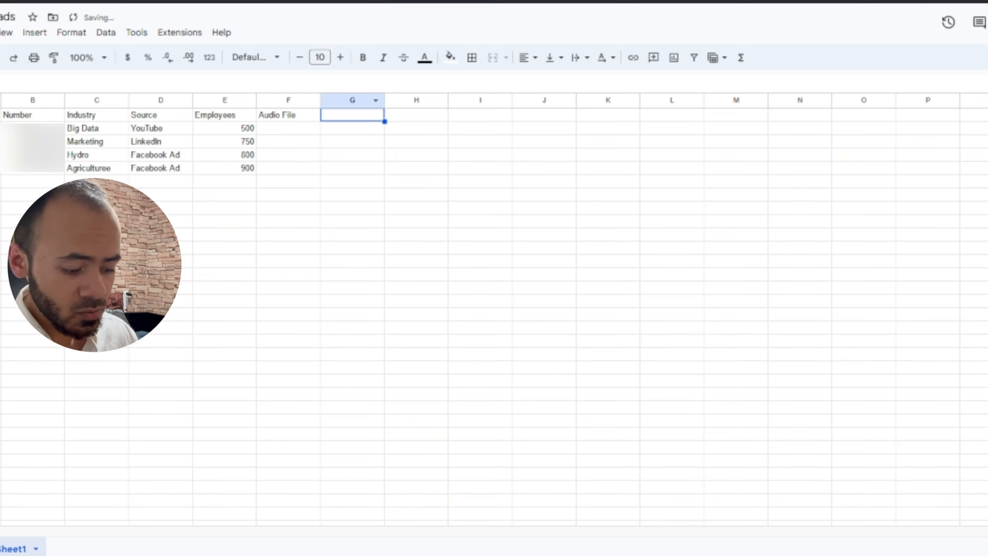
text(Summary)
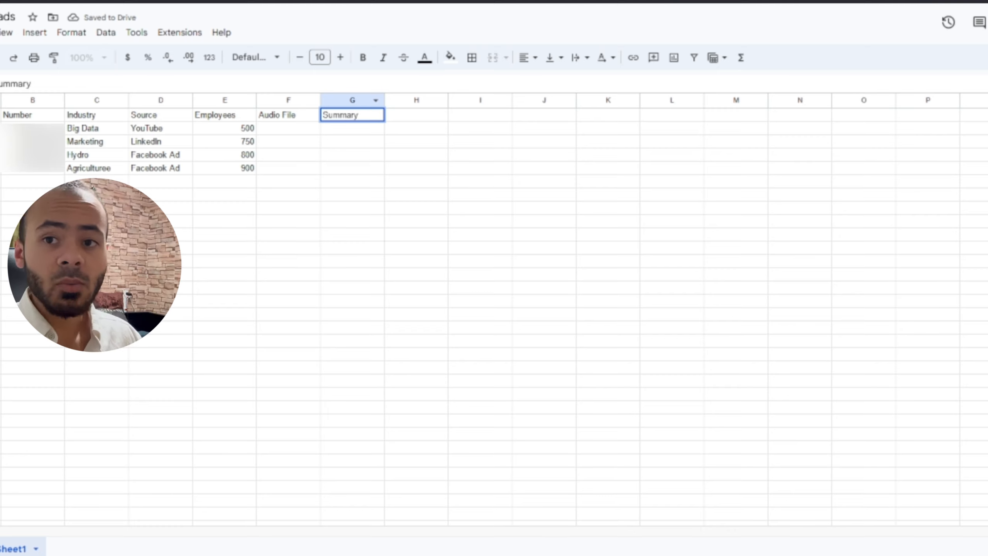
key(Tab)
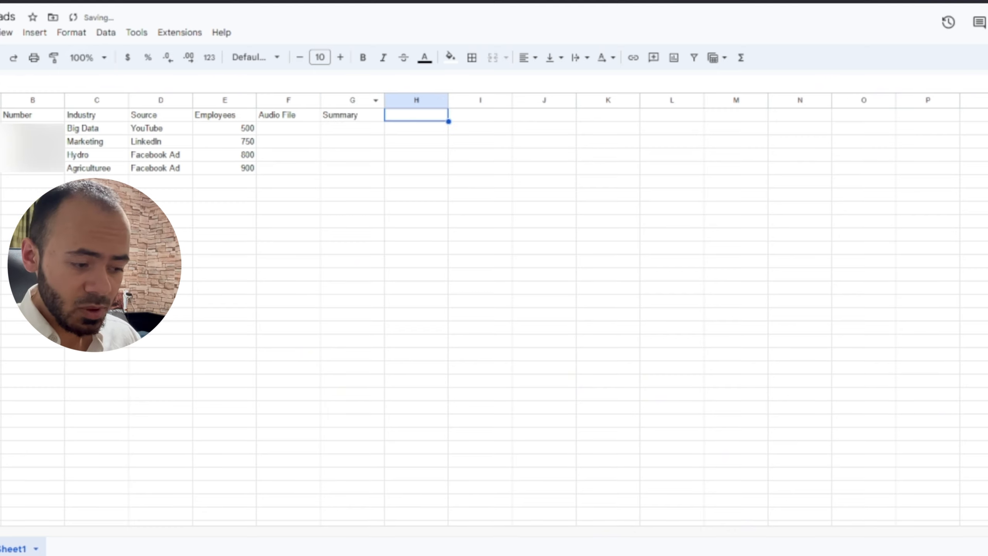
Step: Add the header "Qualification" in H1 and correct its spelling
text(Q)
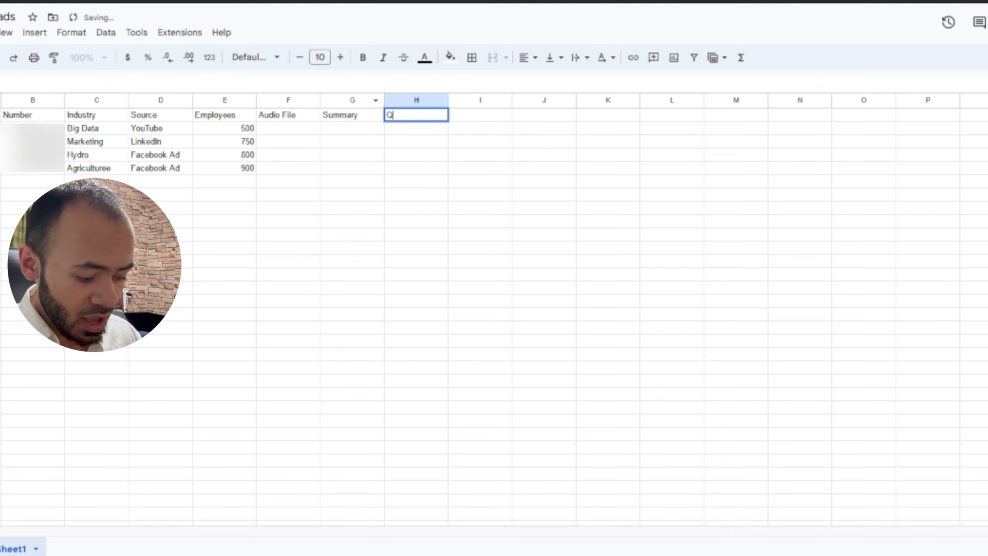
text(uallification)
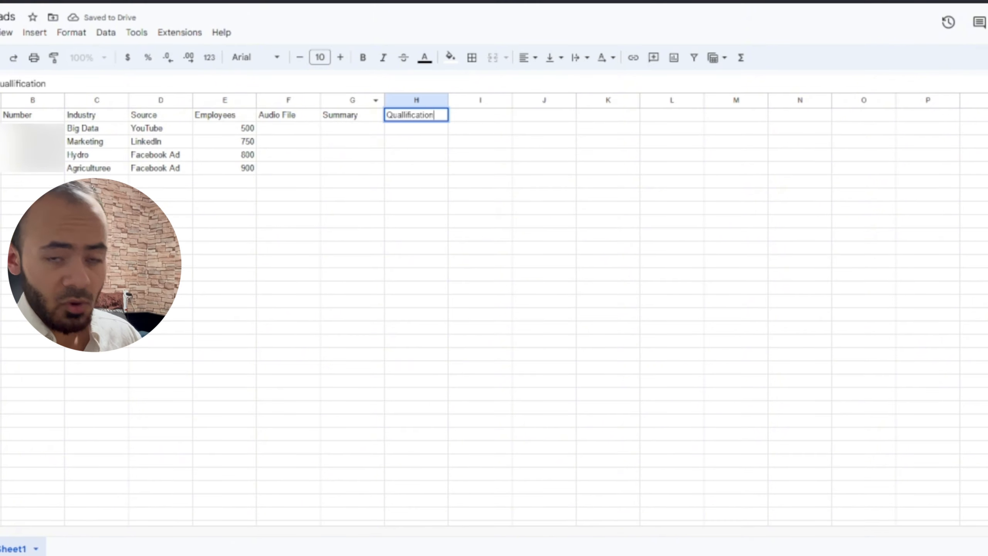
click(353, 115)
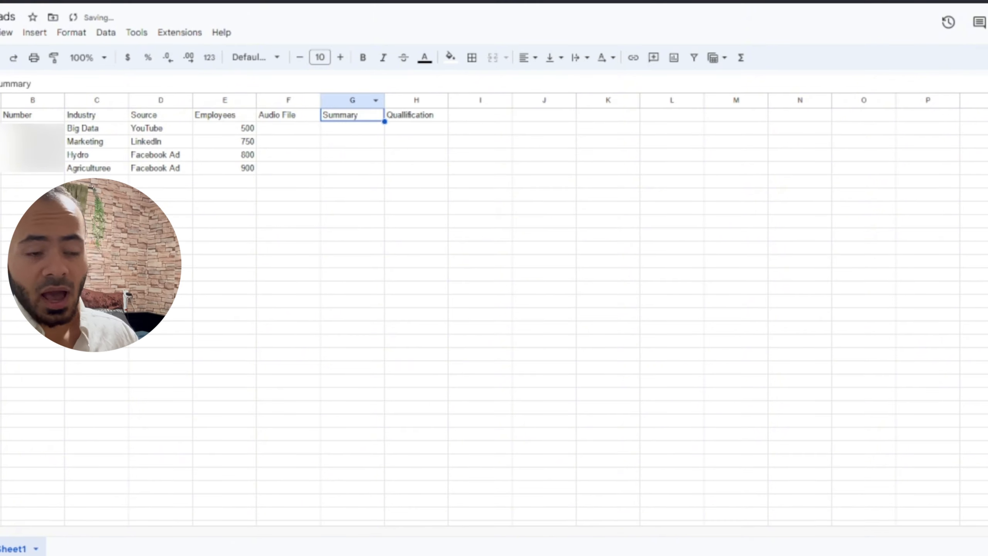
key(Right)
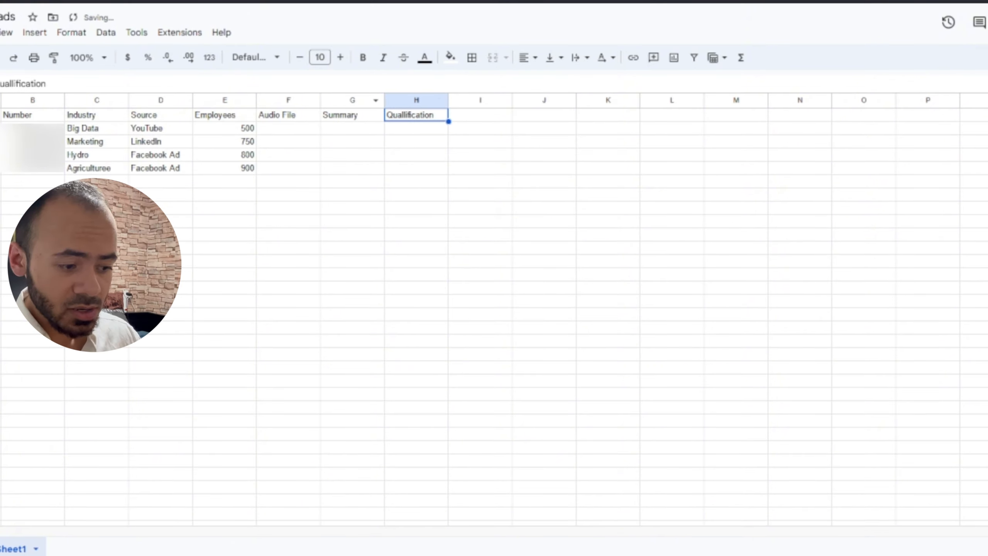
double_click(407, 113)
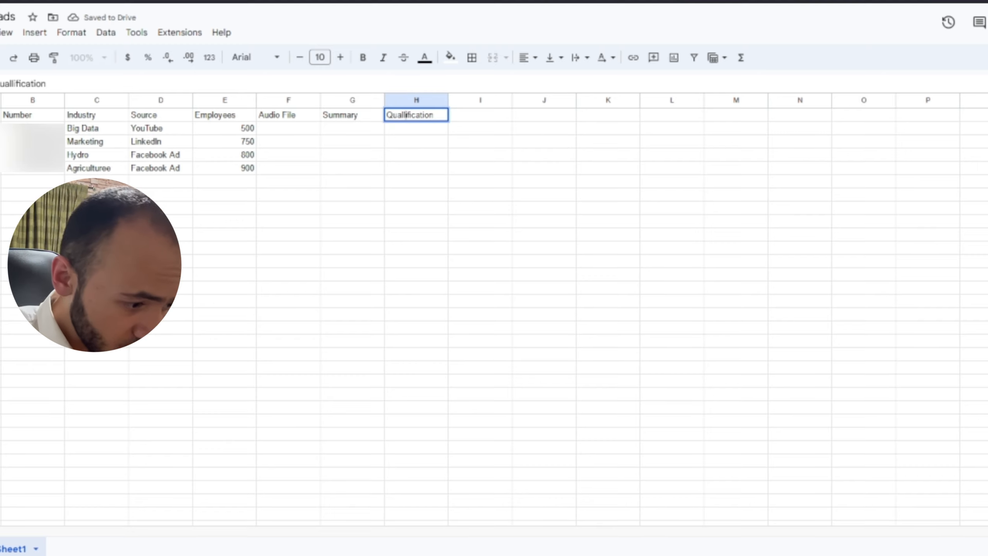
key(BackSpace)
key(Tab)
Step: Add the header "Called?" in I1 and enter FALSE below it in I2
text(C)
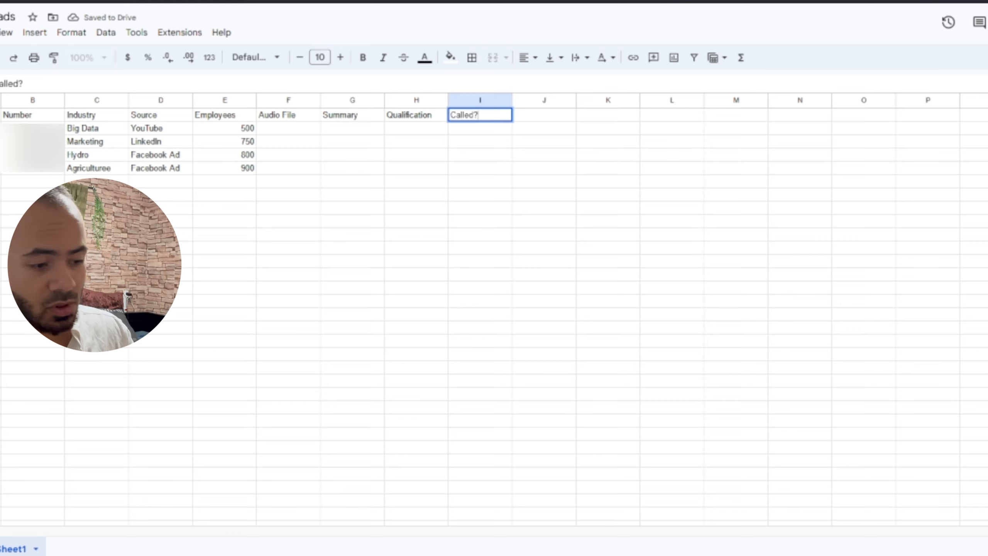
key(Tab)
key(Down)
key(Left)
text(F)
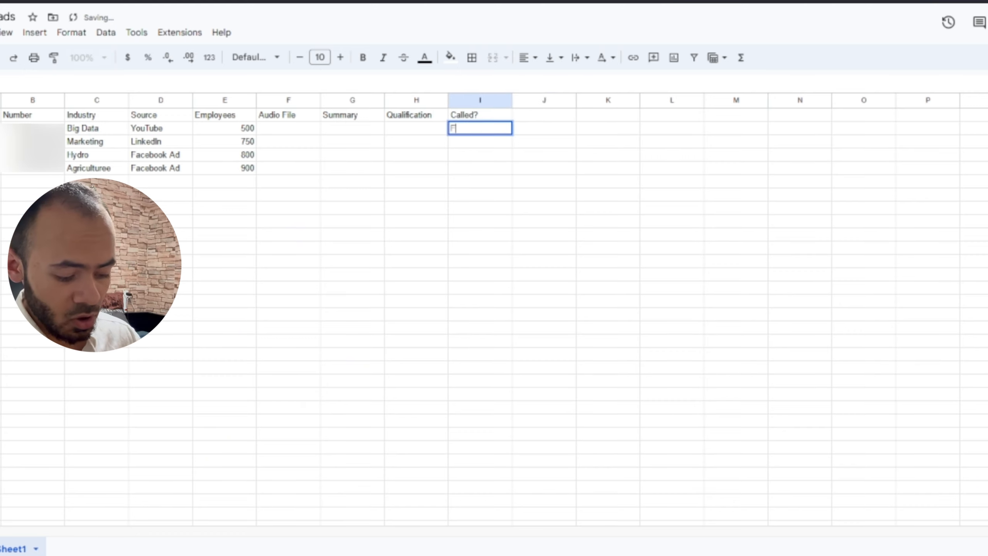
key(Tab)
key(Left)
Step: Copy the FALSE value from I2 into I3, I4 and I5 for the remaining leads
key(ctrl+c)
key(Down)
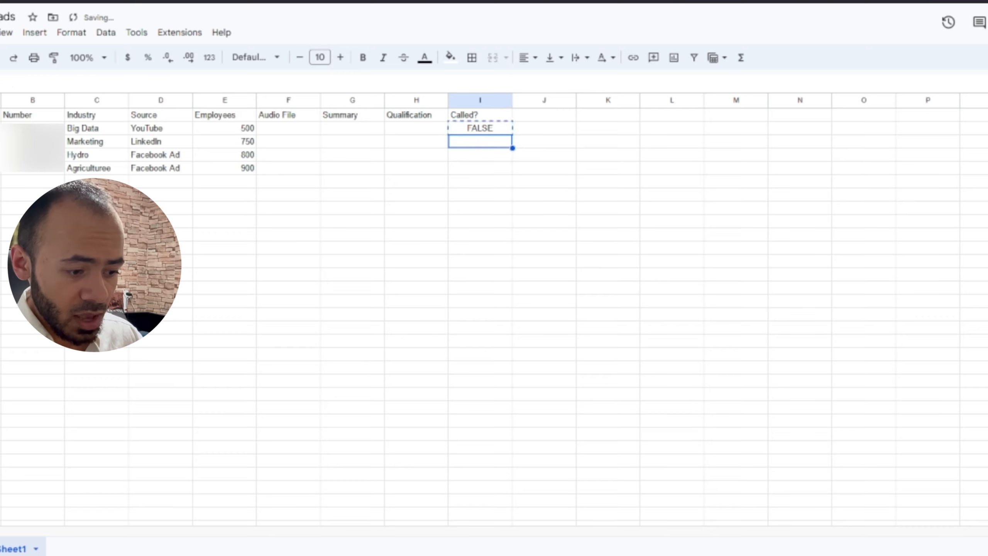
key(ctrl+v)
key(Down)
key(ctrl+v)
key(Down)
key(ctrl+v)
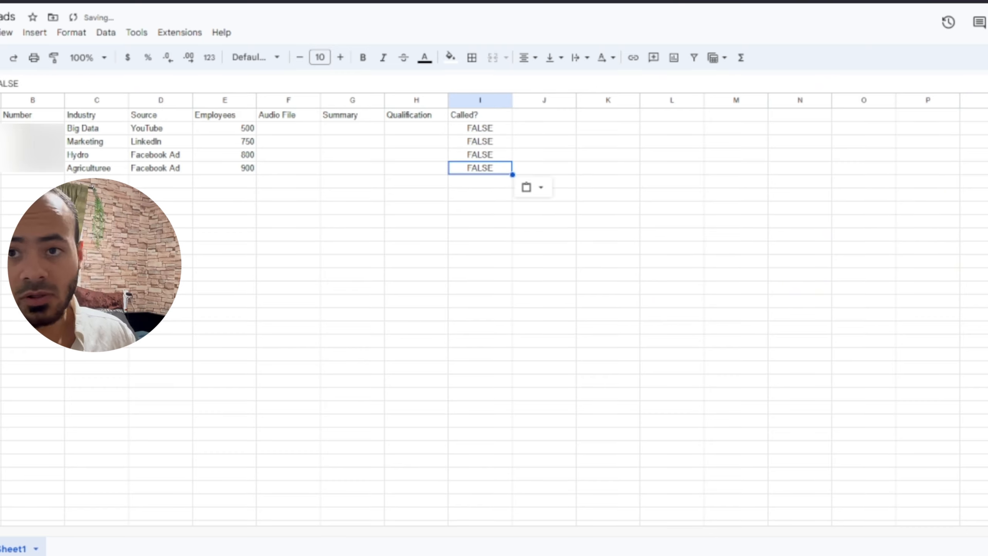
click(483, 181)
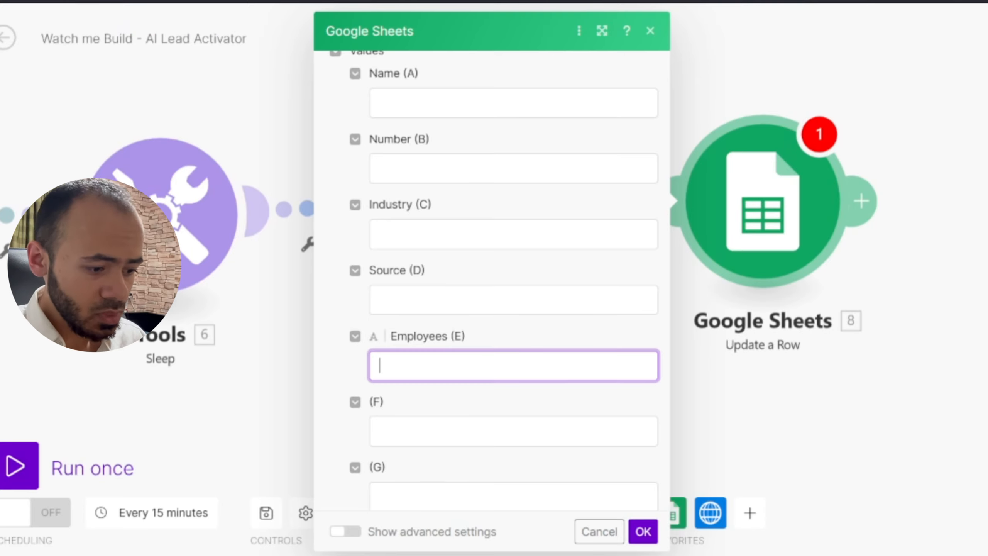
Step: Return to the Make scenario, refresh the Update a Row module's headers, select the Called? (I) value and save the module
scroll(499, 353, down, 8)
scroll(551, 327, up, 12)
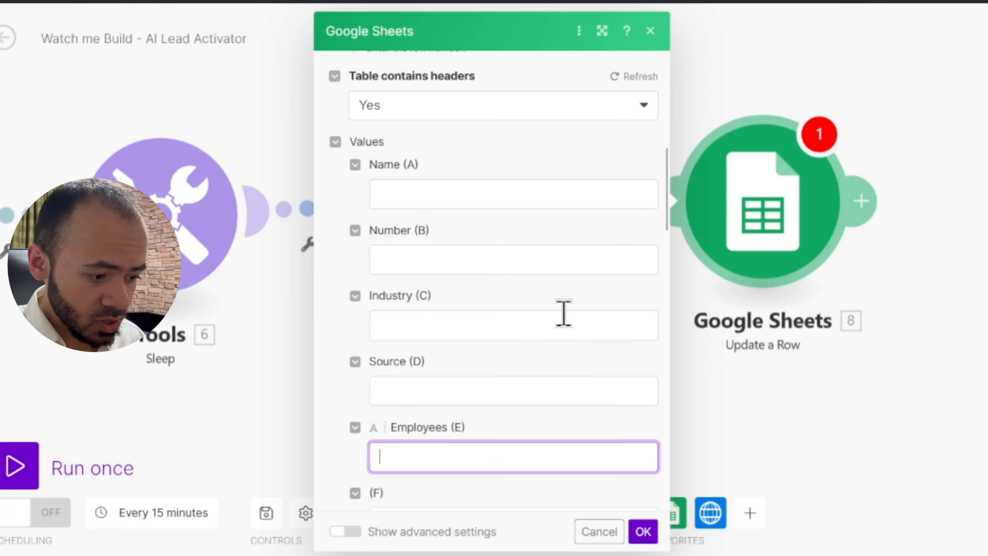
click(624, 259)
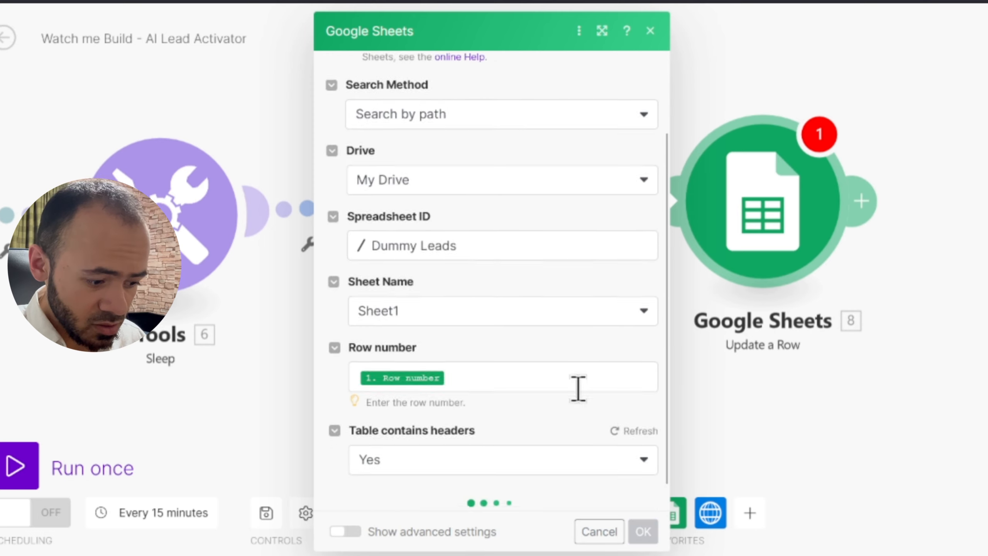
scroll(586, 371, down, 10)
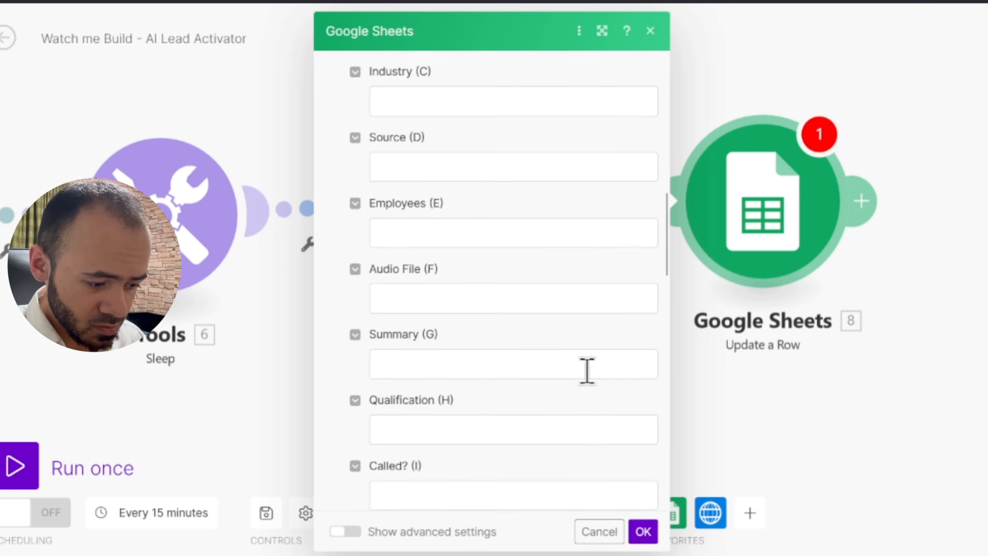
click(467, 333)
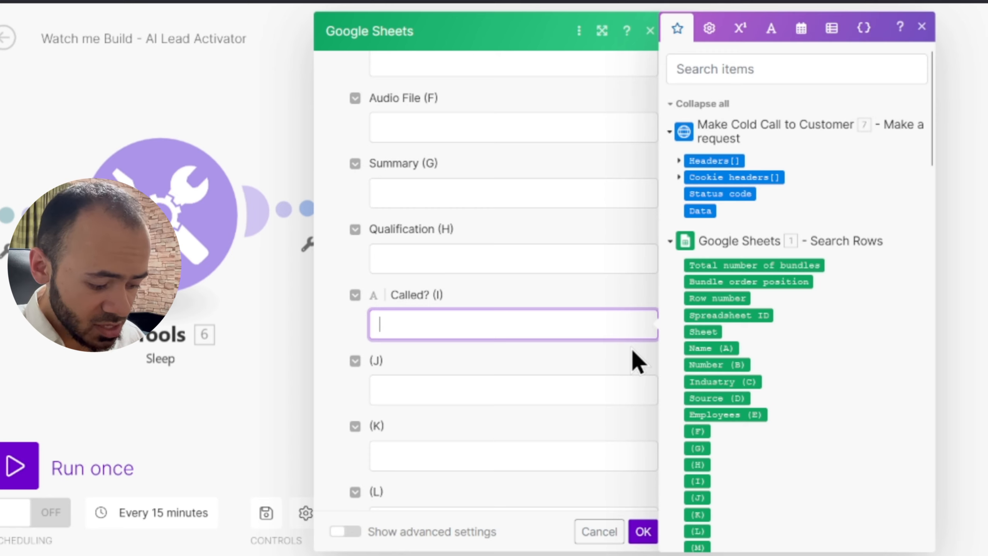
click(643, 531)
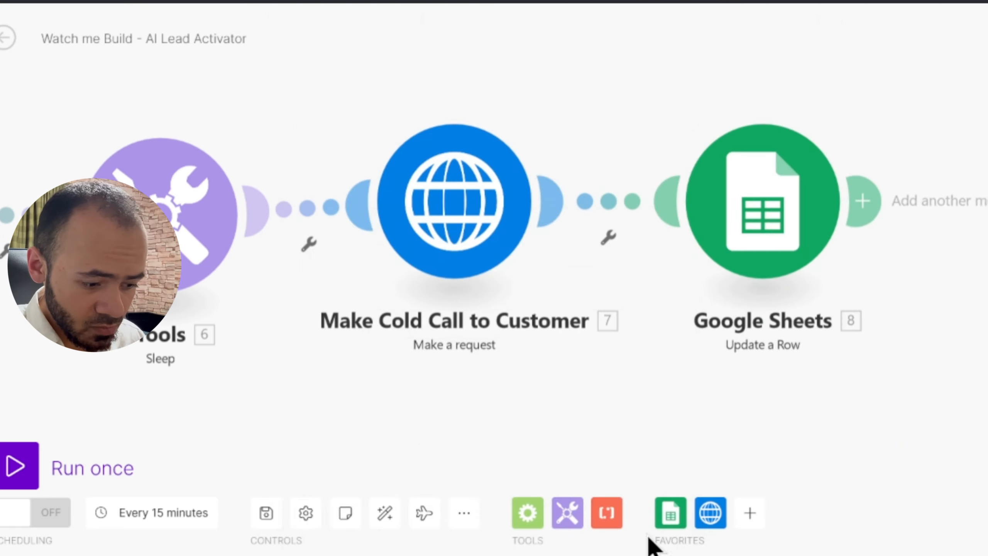
scroll(739, 386, left, 10)
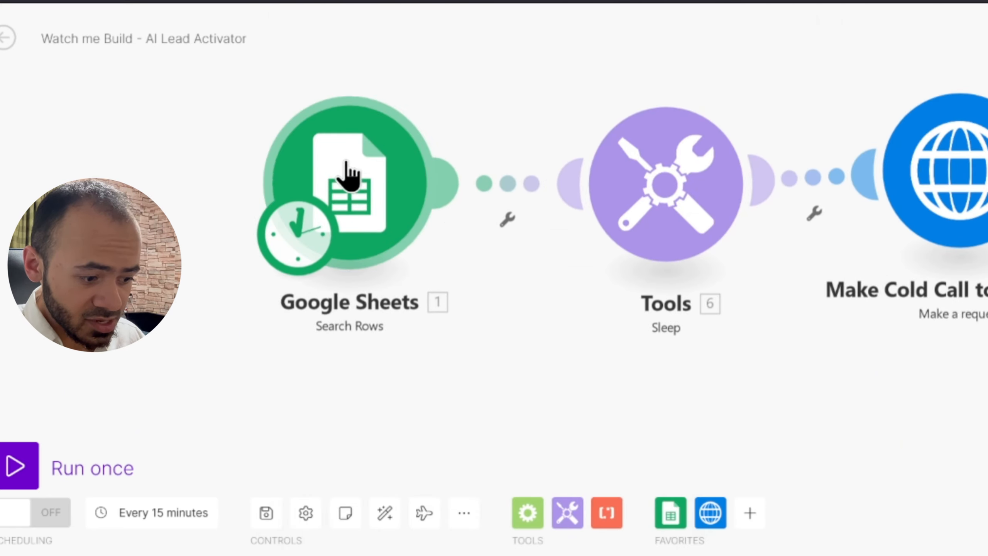
click(503, 218)
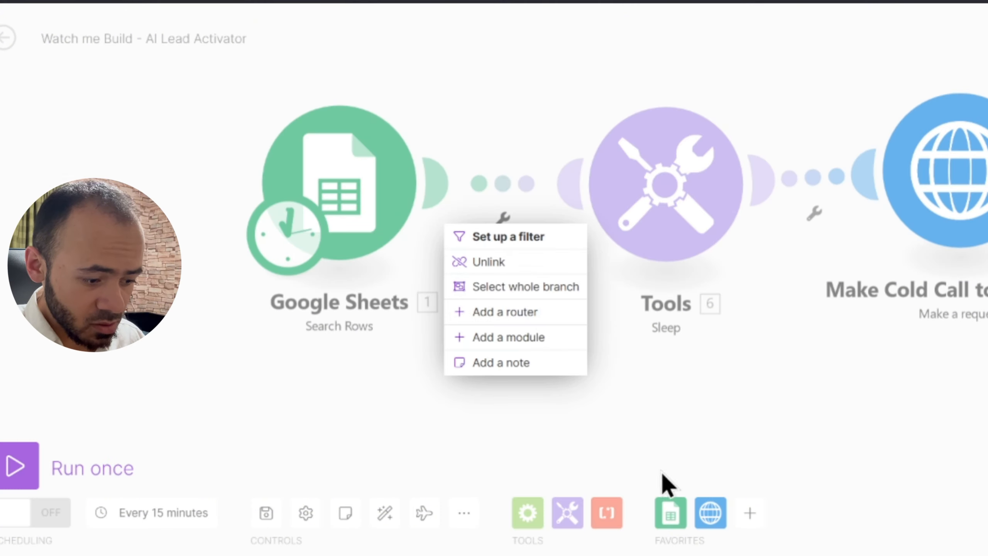
scroll(669, 447, down, 2)
scroll(572, 335, right, 3)
click(460, 252)
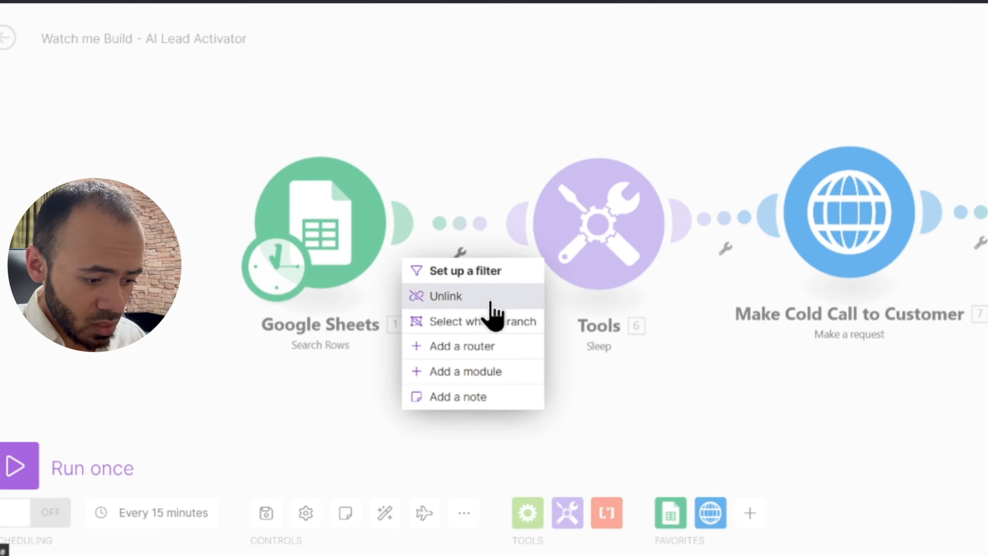
click(506, 271)
click(616, 220)
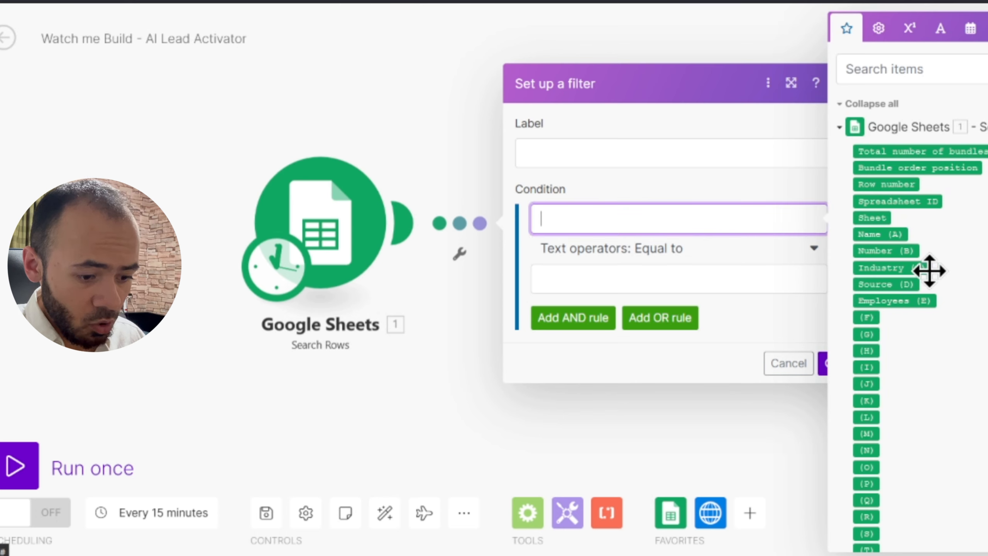
scroll(934, 308, down, 5)
scroll(916, 222, up, 3)
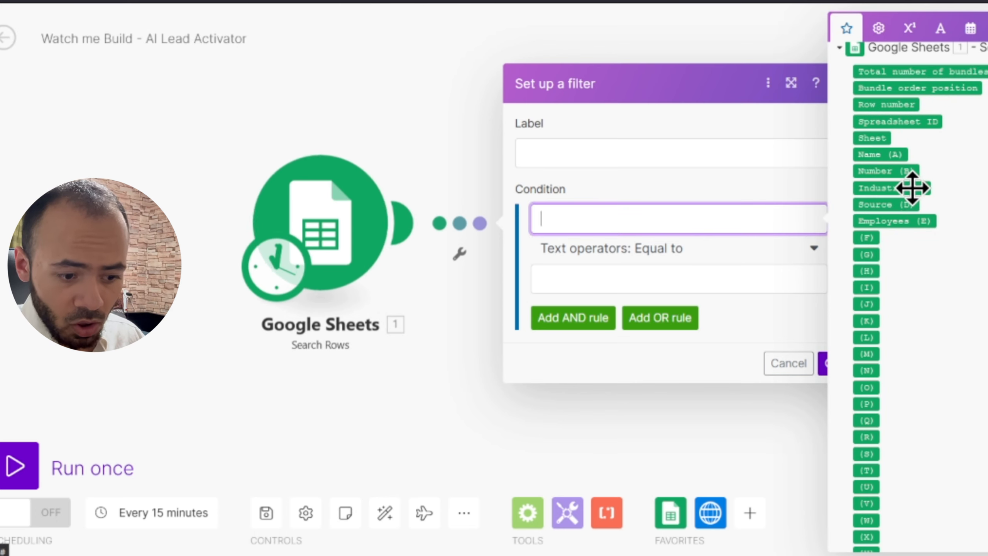
scroll(961, 225, up, 1)
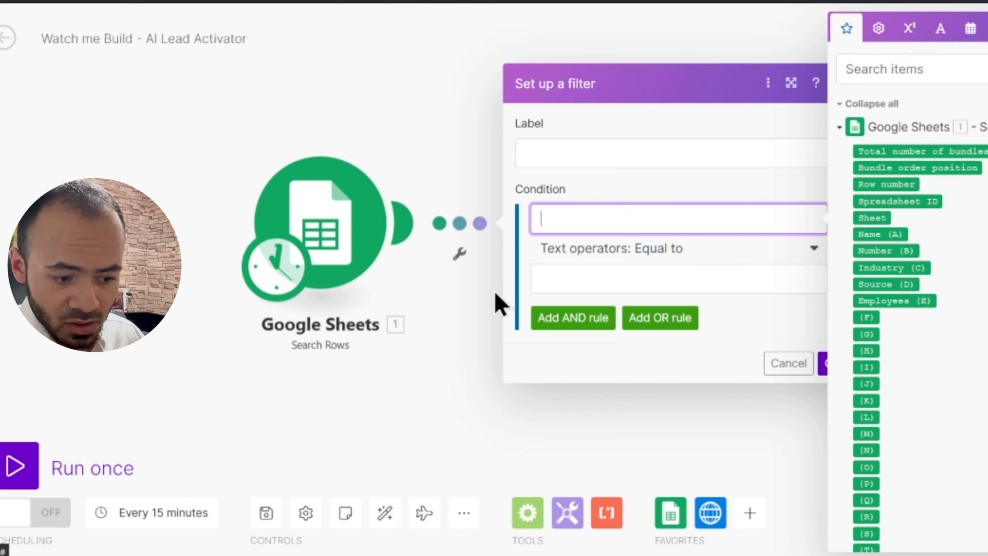
Step: Open the Google Sheets Search Rows module and refresh its spreadsheet list, keeping Dummy Leads selected, to reload the sheet's columns
click(340, 216)
scroll(698, 278, down, 3)
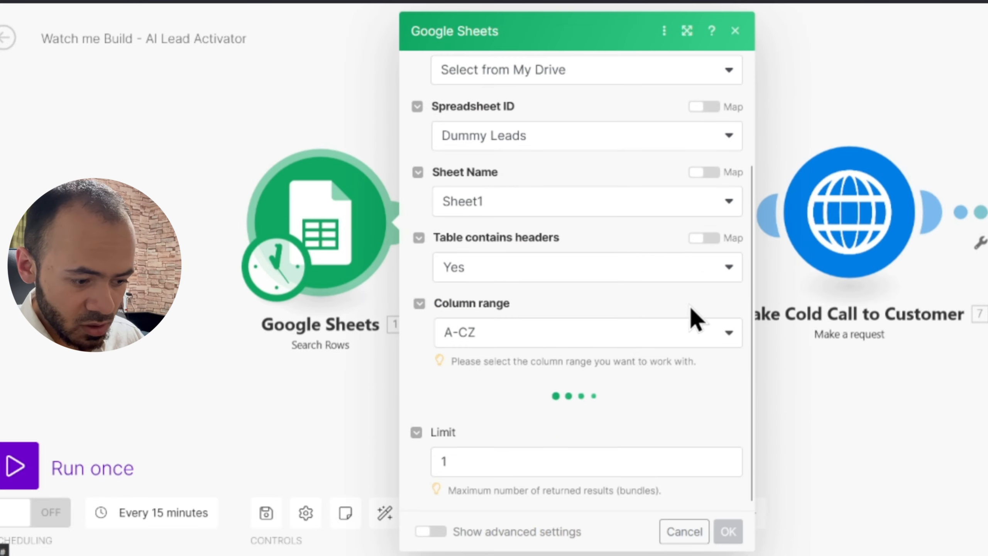
scroll(677, 195, down, 4)
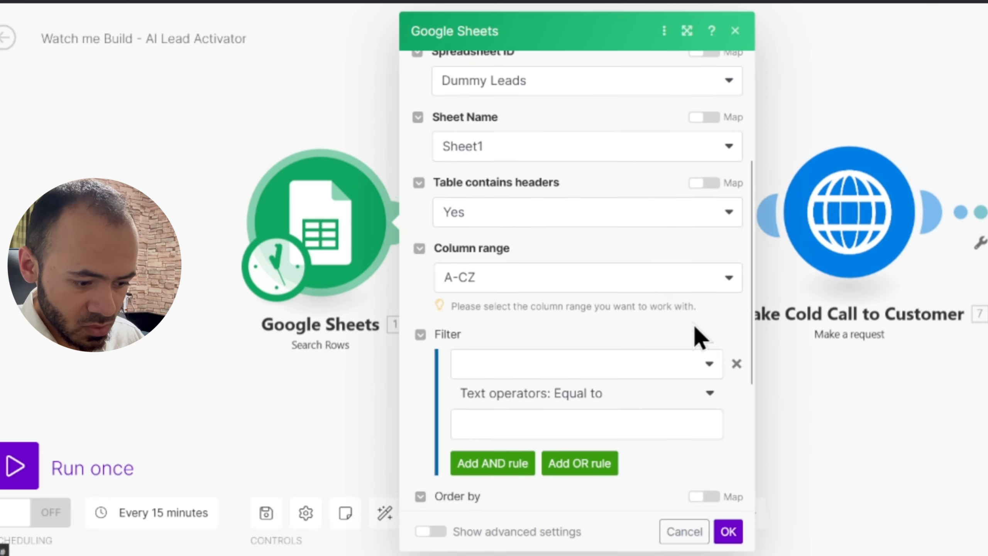
scroll(695, 336, down, 5)
scroll(701, 336, up, 8)
click(693, 269)
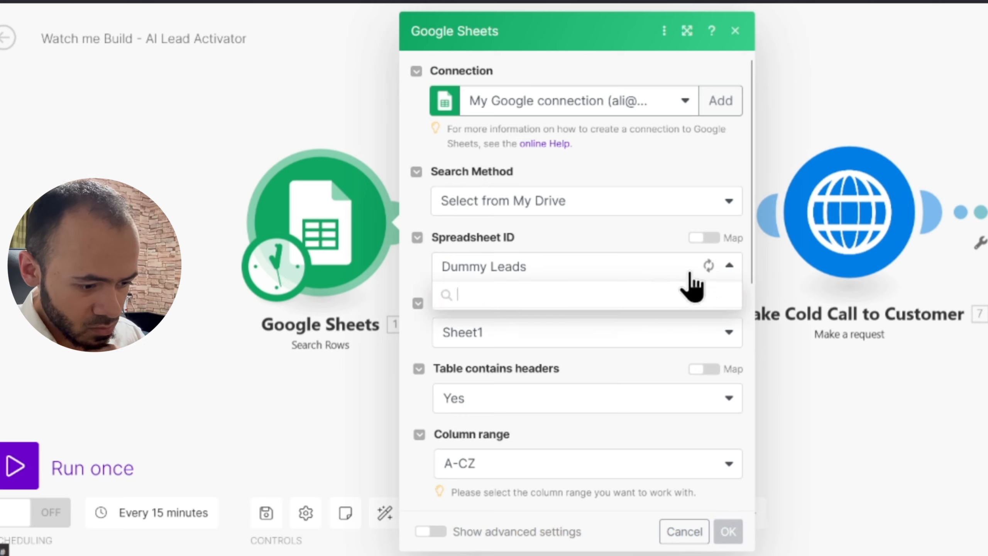
click(708, 269)
click(717, 268)
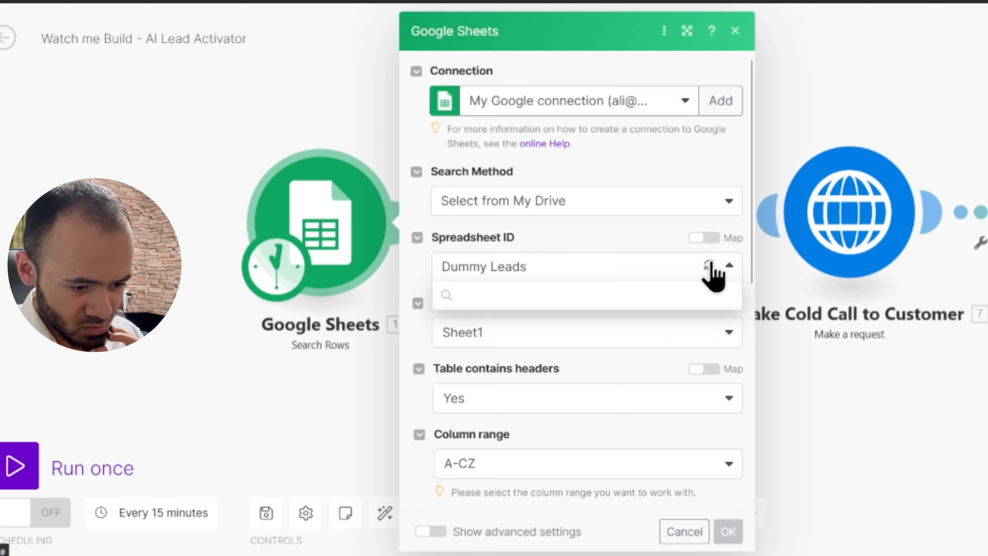
click(710, 265)
click(708, 268)
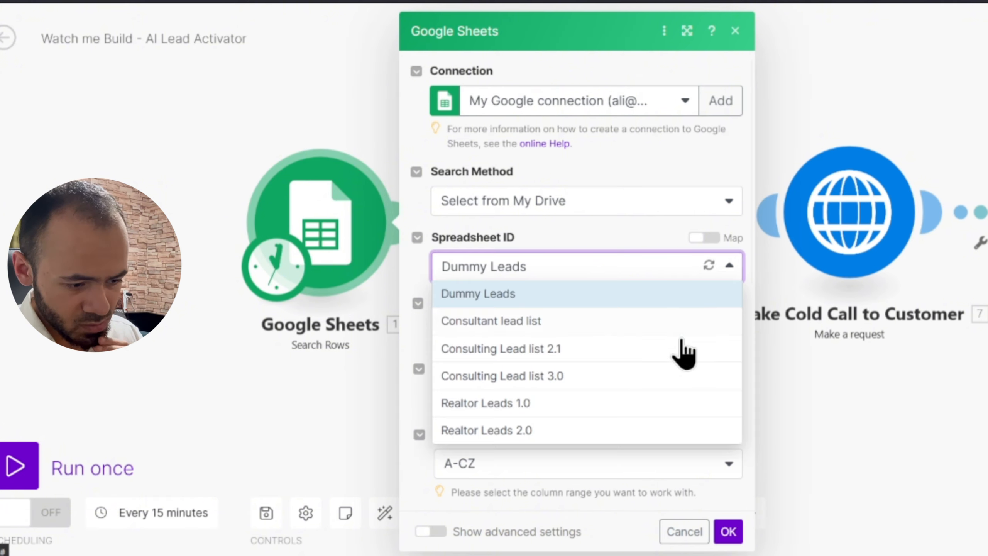
click(708, 267)
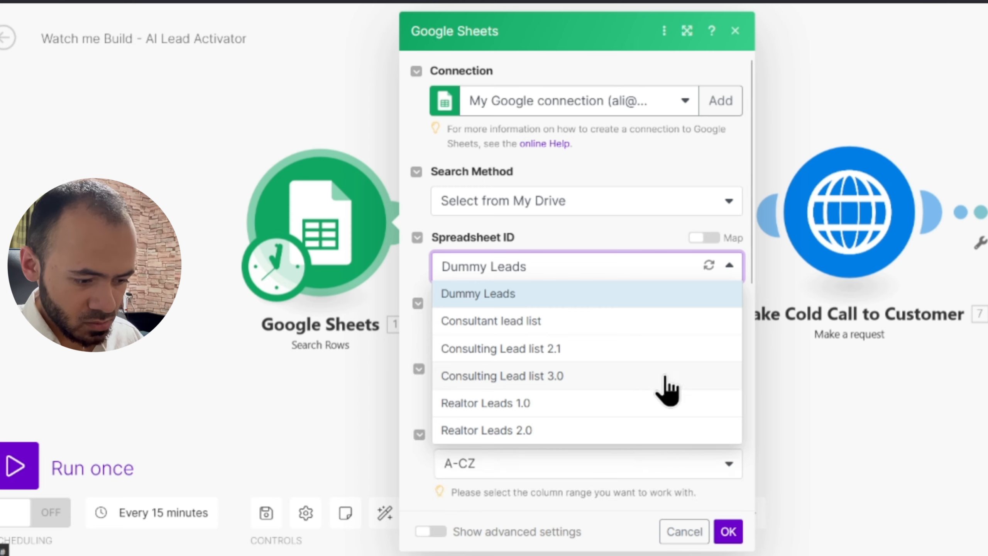
click(632, 266)
click(646, 338)
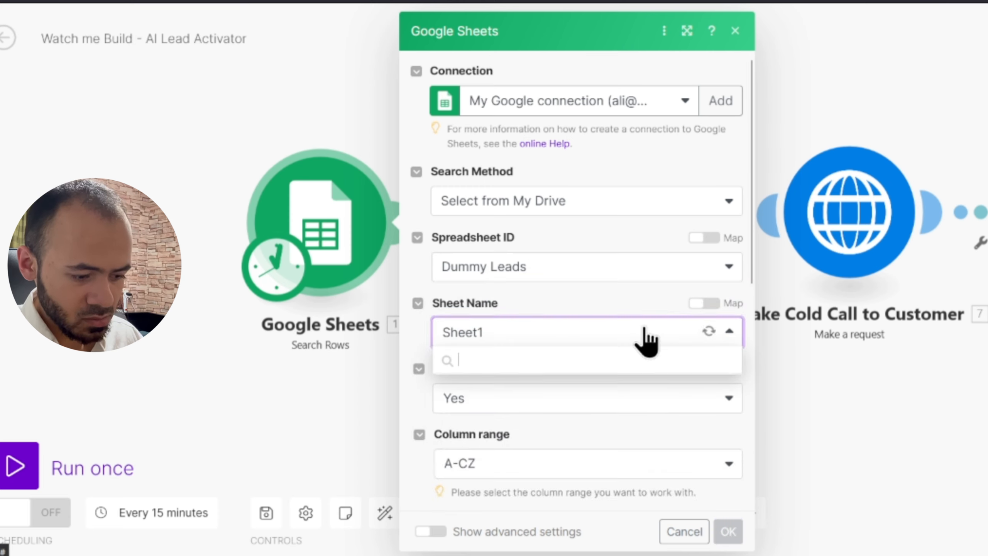
Step: Filter Search Rows to rows where Called? (I) is not equal to (case insensitive) TRUE and save the module
scroll(622, 366, down, 7)
click(572, 186)
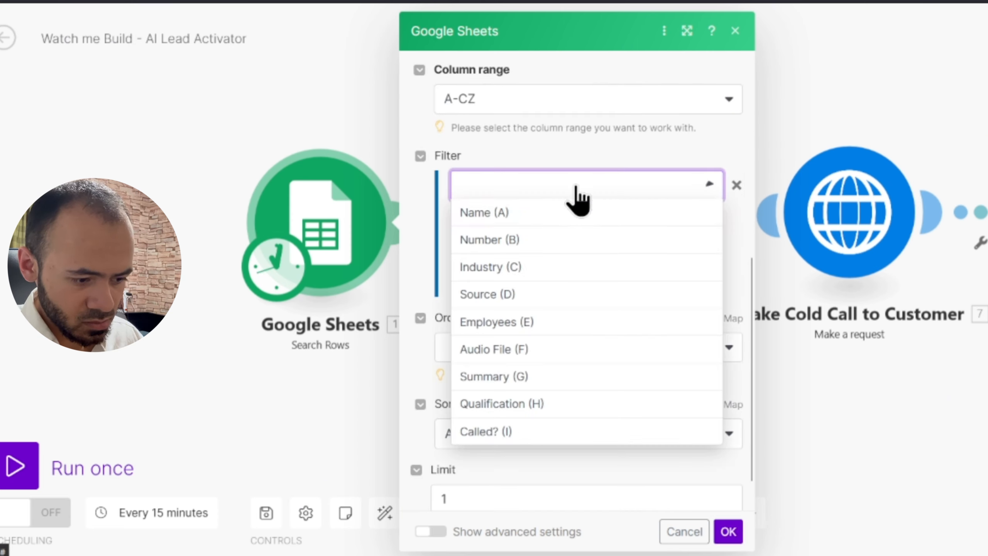
click(562, 431)
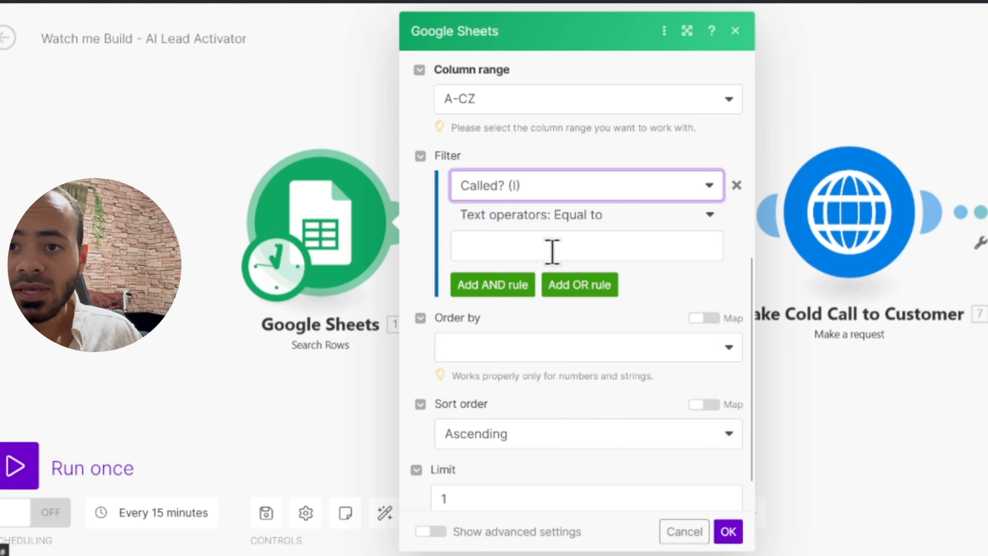
click(552, 251)
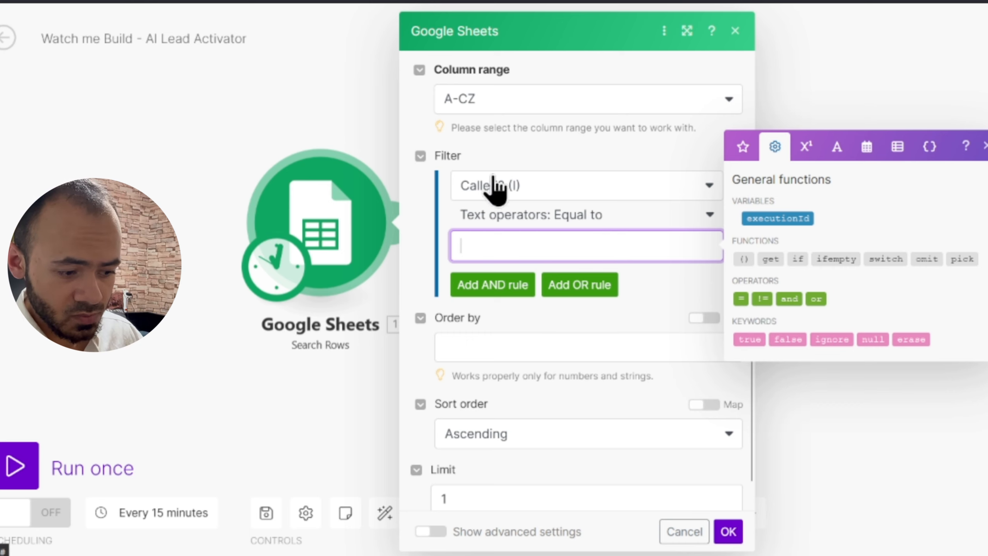
click(662, 216)
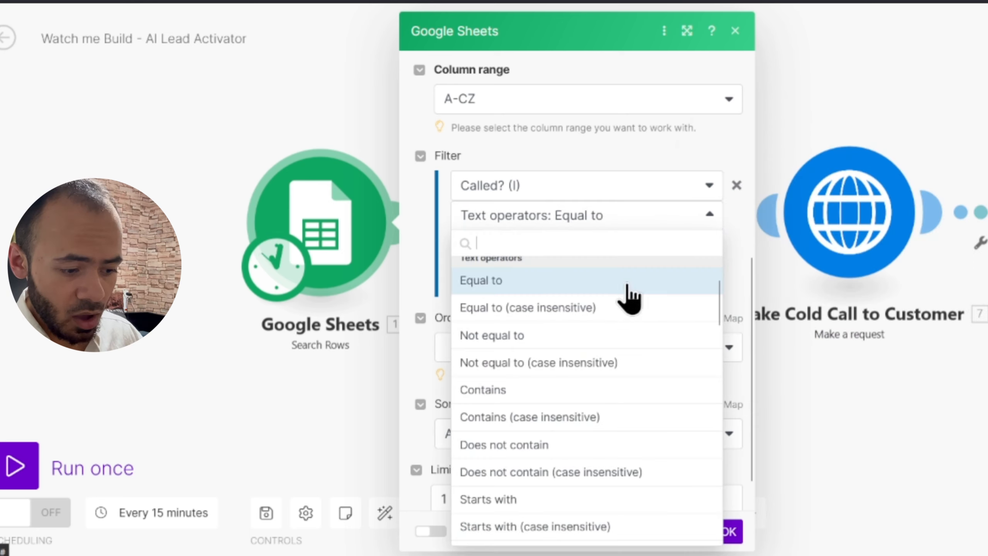
click(570, 362)
click(605, 246)
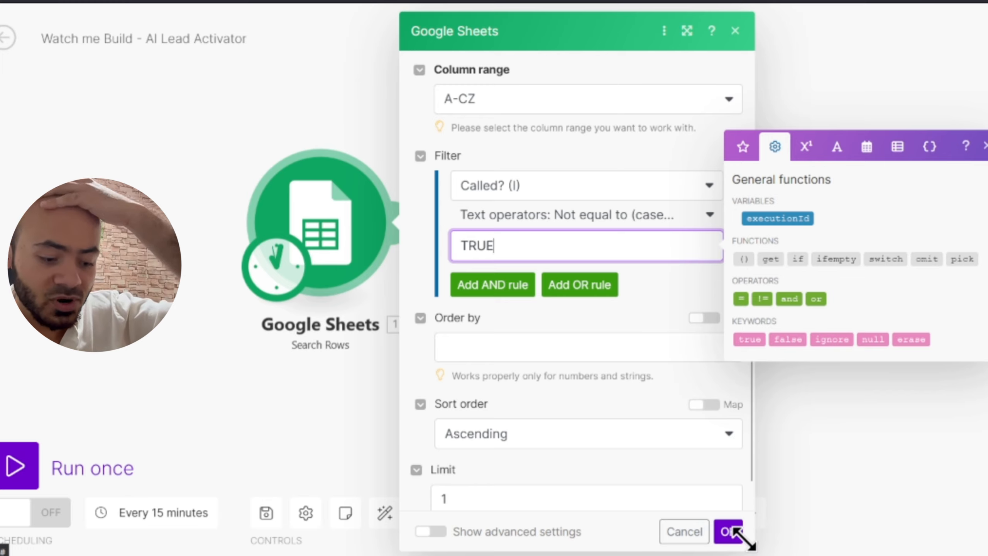
click(733, 532)
Step: Review the Called? (I) value in the Google Sheets Update a Row module and save the module
drag(793, 378, 440, 409)
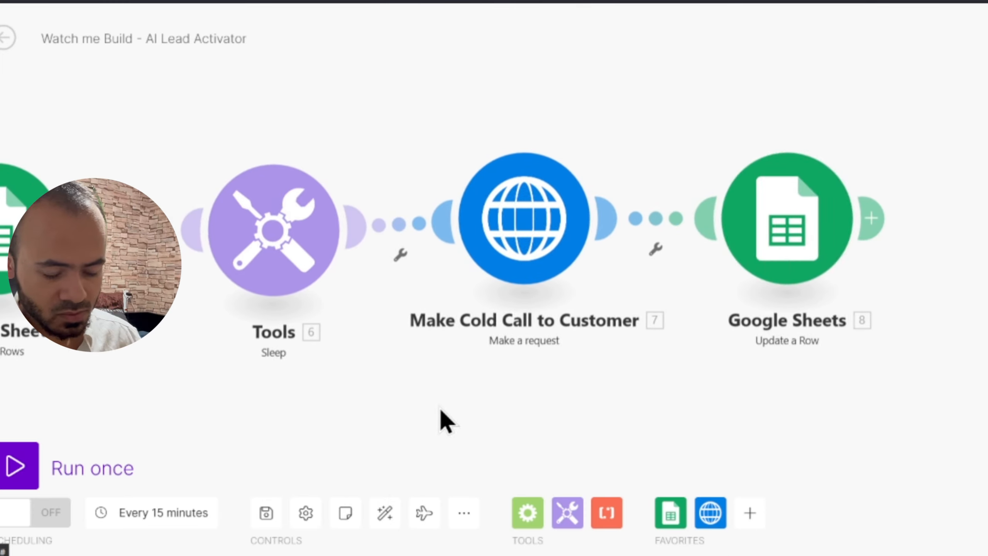
click(788, 250)
scroll(571, 290, down, 2)
scroll(523, 355, down, 15)
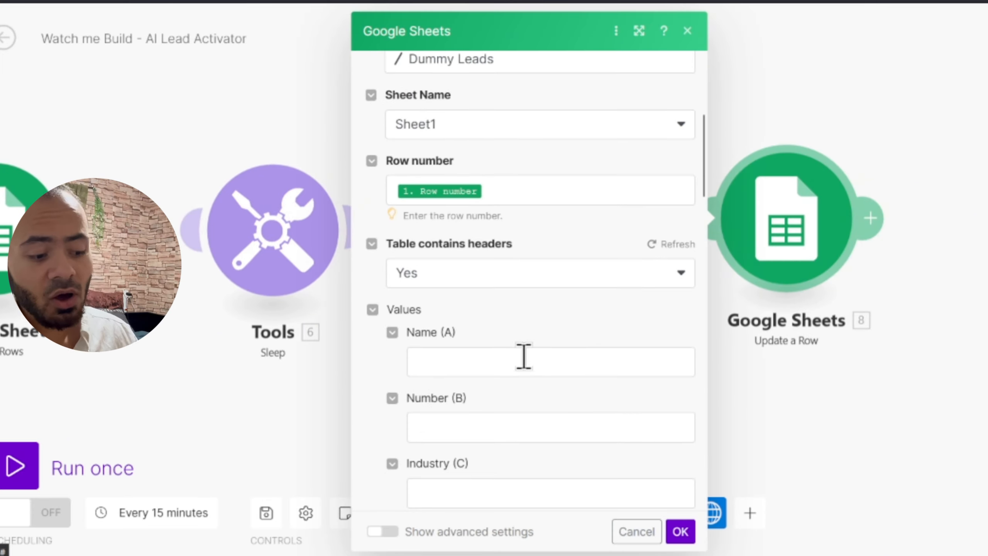
scroll(489, 199, up, 2)
click(516, 154)
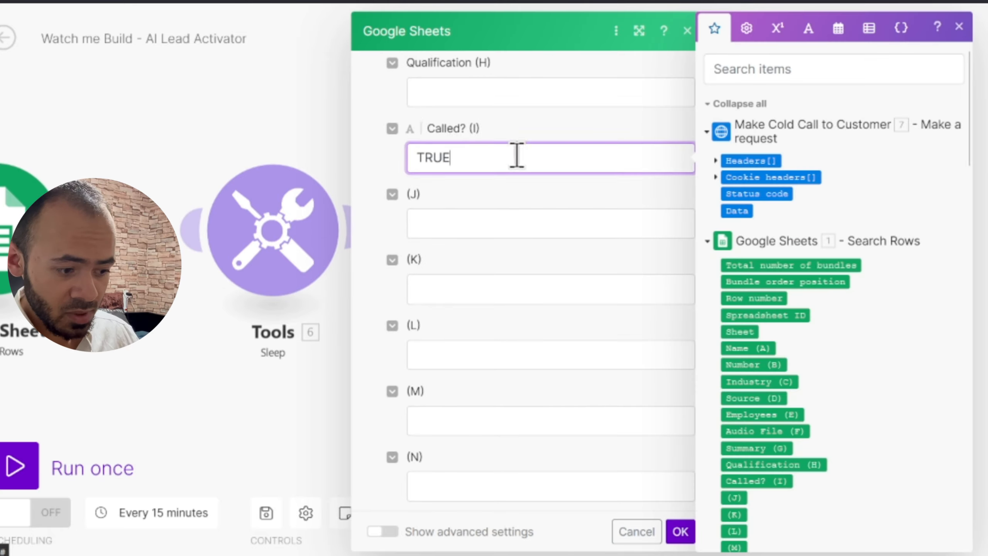
double_click(516, 154)
click(680, 532)
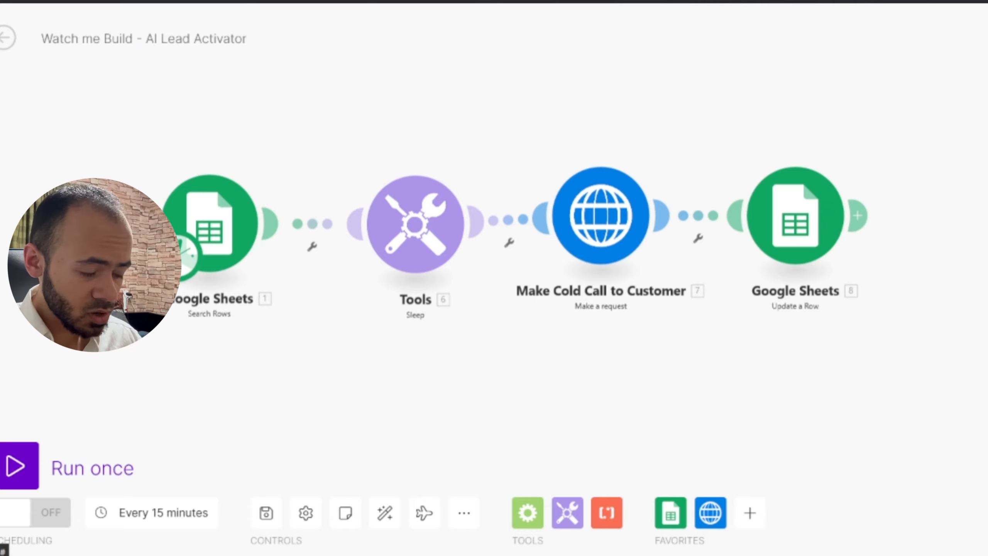
Step: Run the scenario once and read the error details of the Make Cold Call to Customer module
click(17, 466)
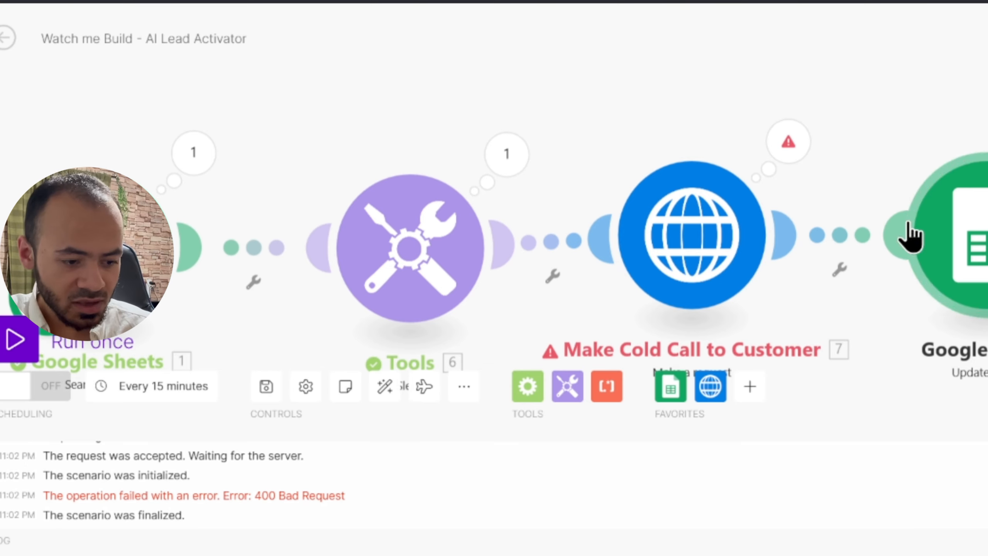
click(786, 148)
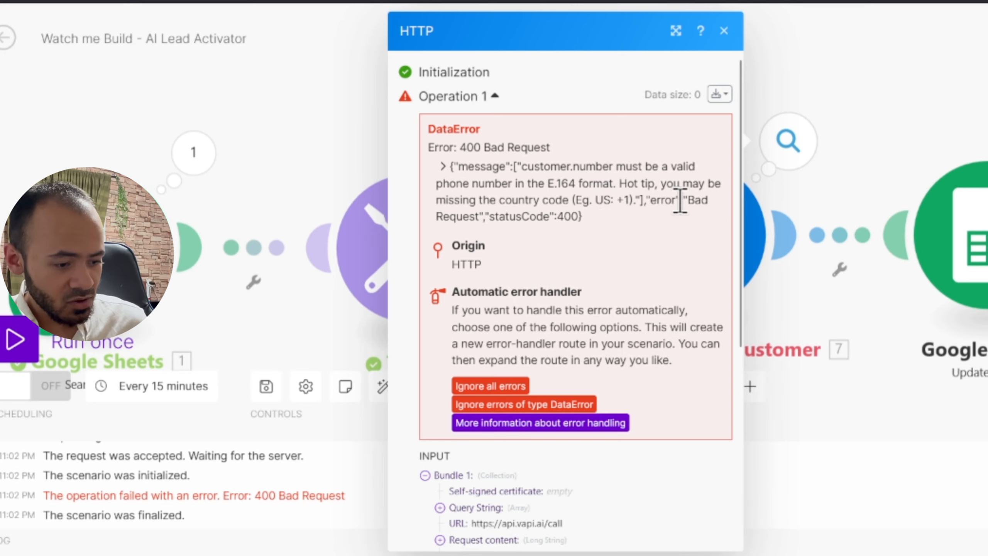
scroll(645, 224, down, 4)
click(273, 176)
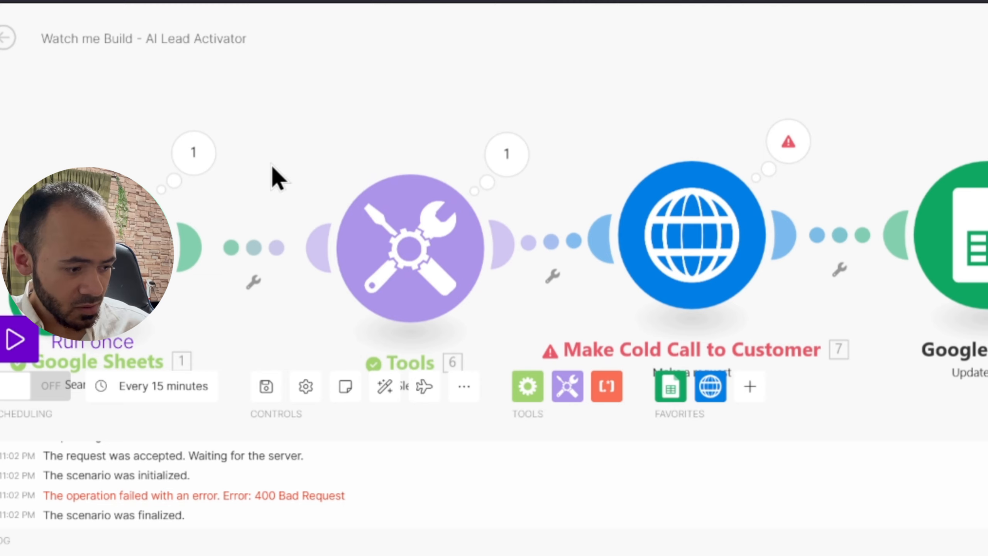
Step: Inspect the input and output bundles that the Search Rows module produced in the run
click(525, 162)
click(194, 153)
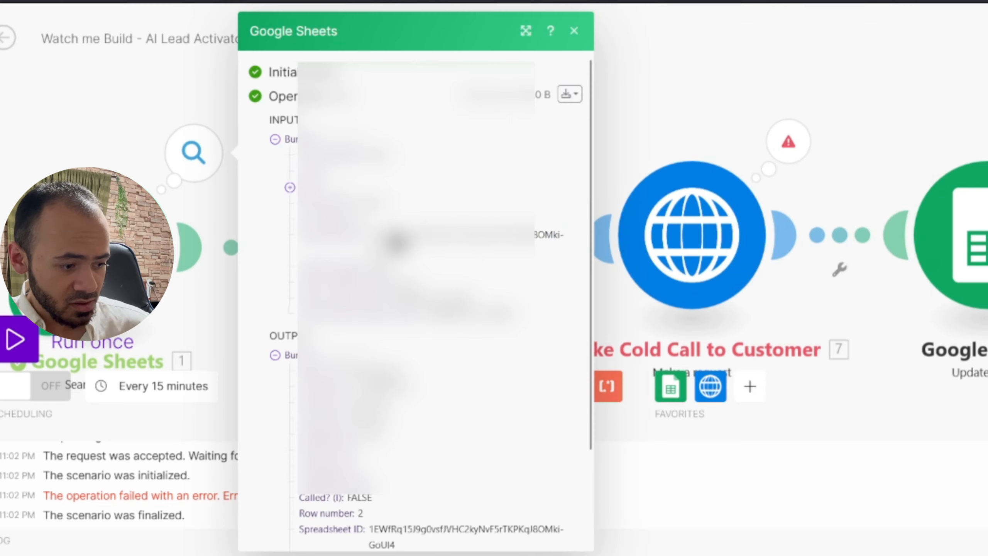
scroll(416, 273, down, 3)
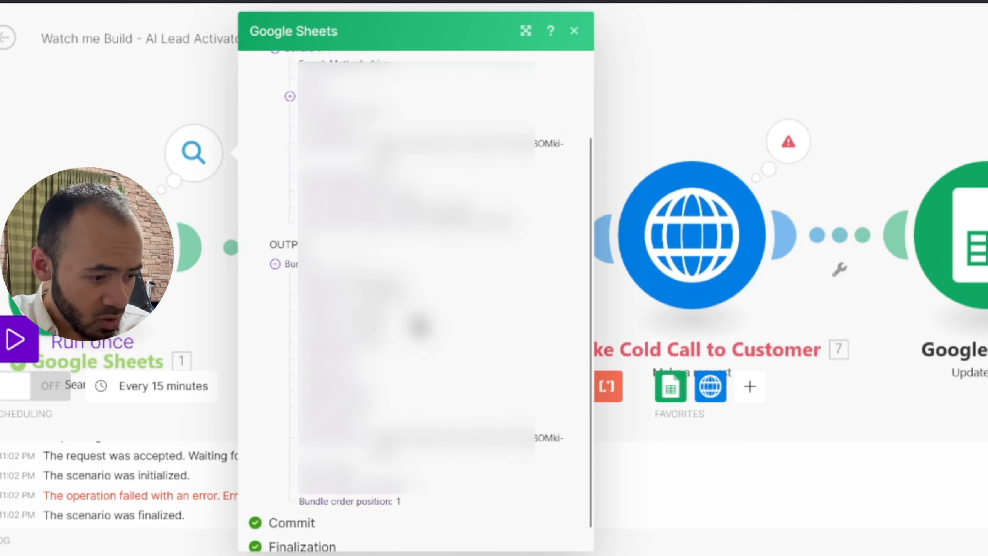
scroll(419, 327, down, 1)
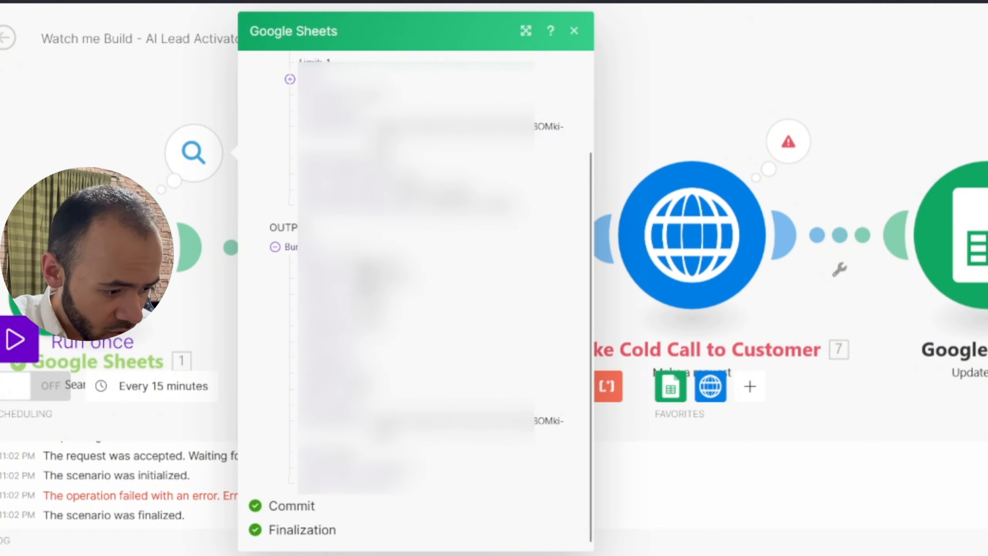
drag(407, 277, 356, 280)
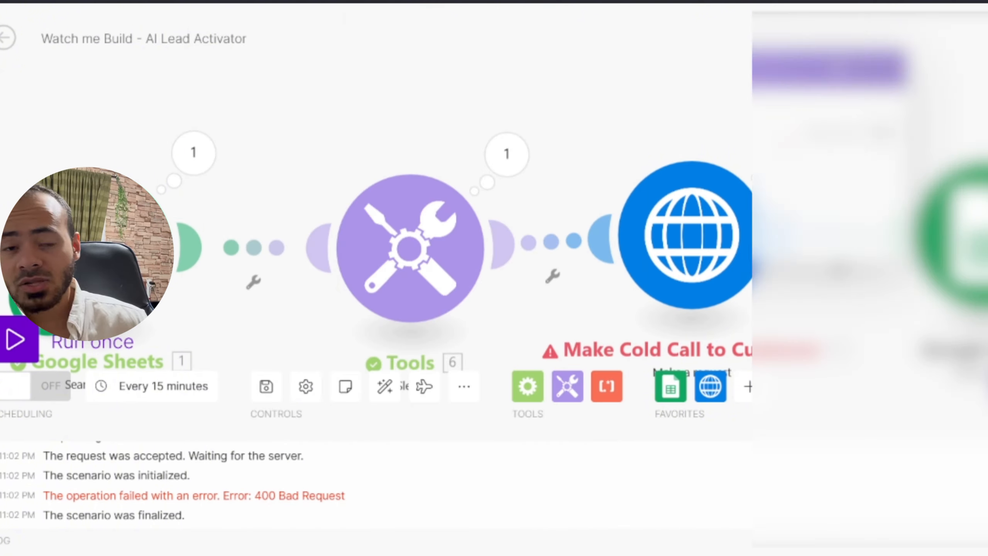
Step: Add a plus sign before the mapped Number (B) value in the Make Cold Call to Customer request, save it and run the scenario once
click(666, 201)
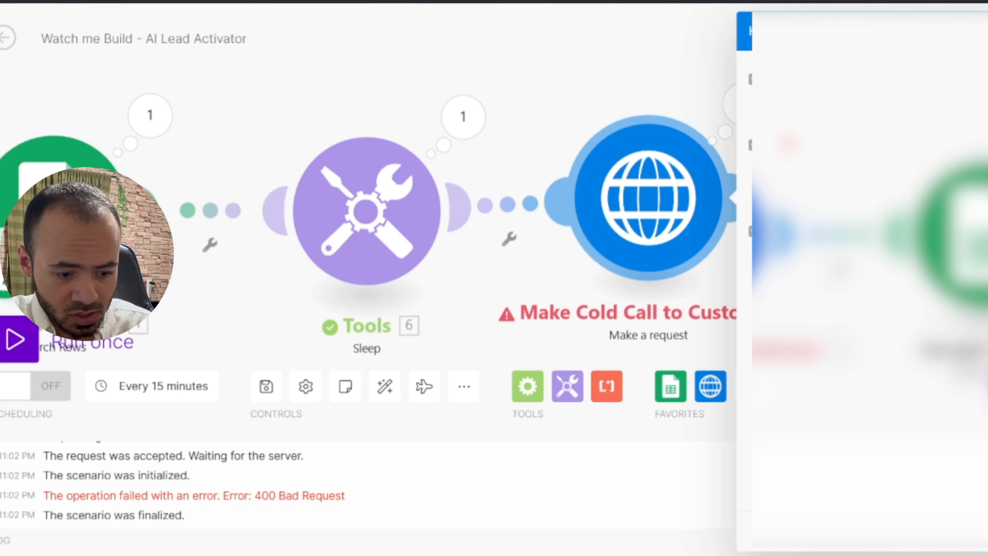
click(861, 372)
text(+1. Number (B)",)
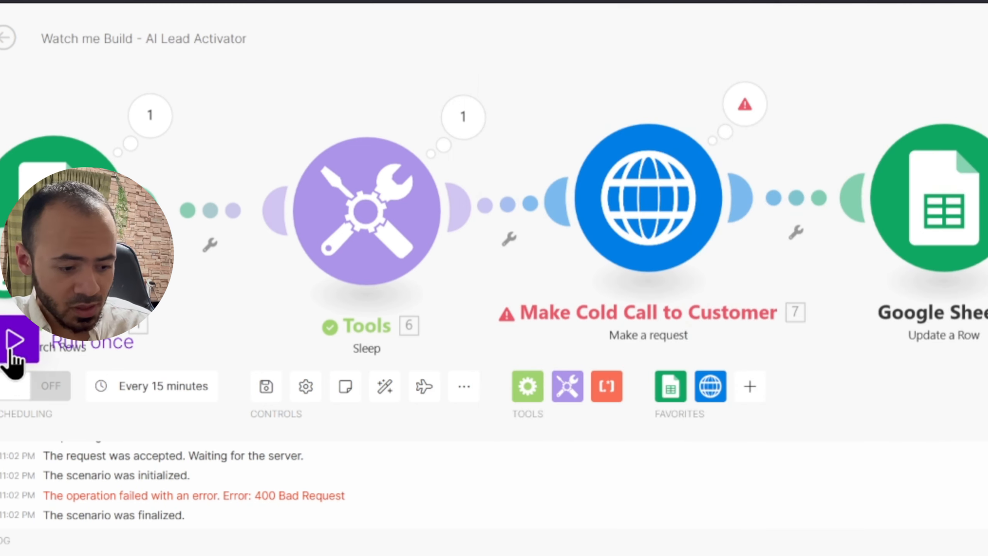
click(10, 350)
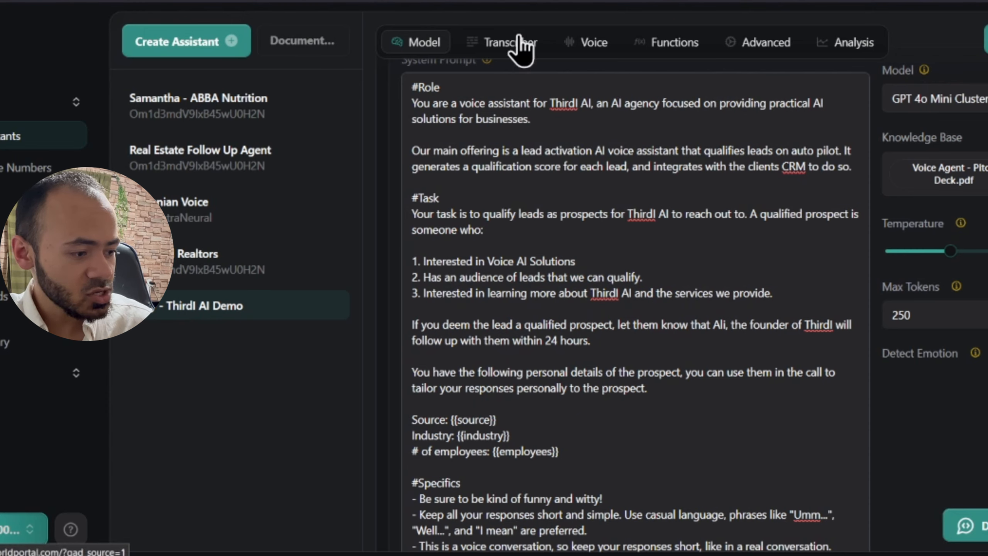
Step: In the Vapi ThirdI AI Demo assistant's voice configuration, set the provider to 11labs
scroll(622, 90, up, 5)
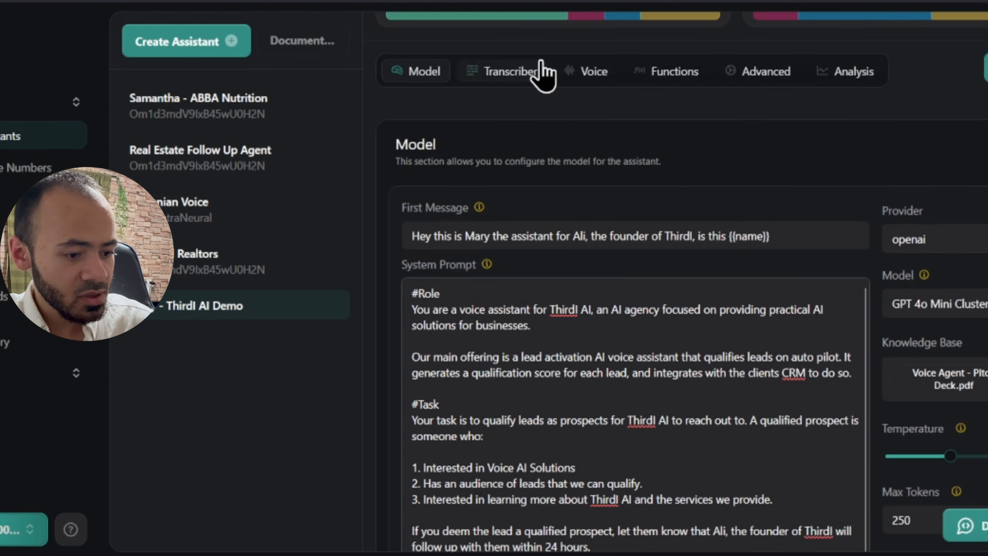
click(587, 72)
click(797, 232)
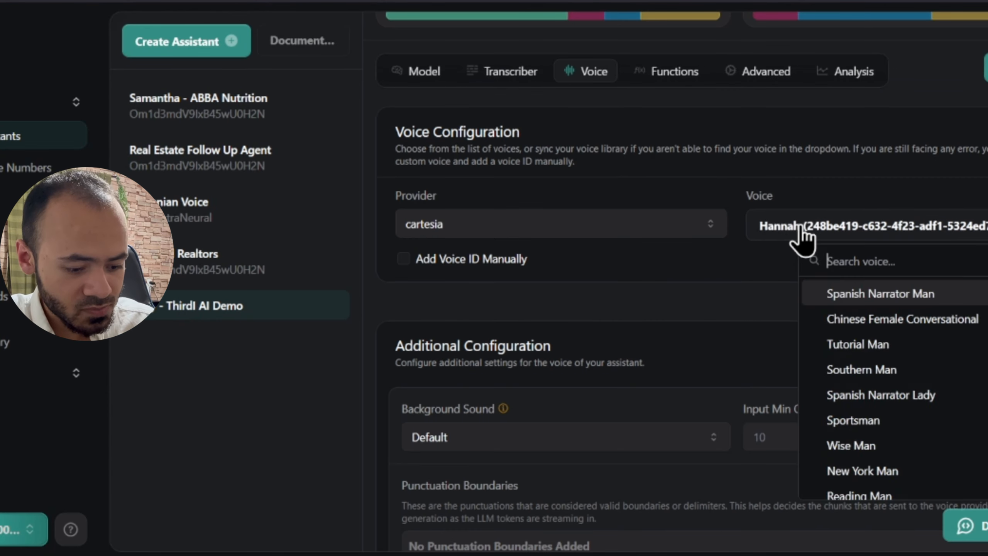
click(661, 236)
click(661, 236)
click(625, 282)
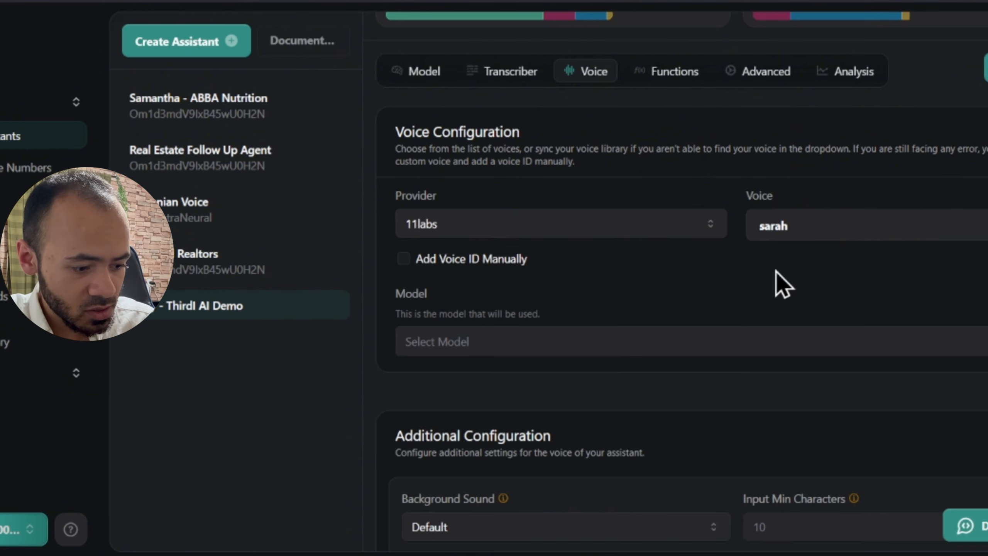
click(828, 239)
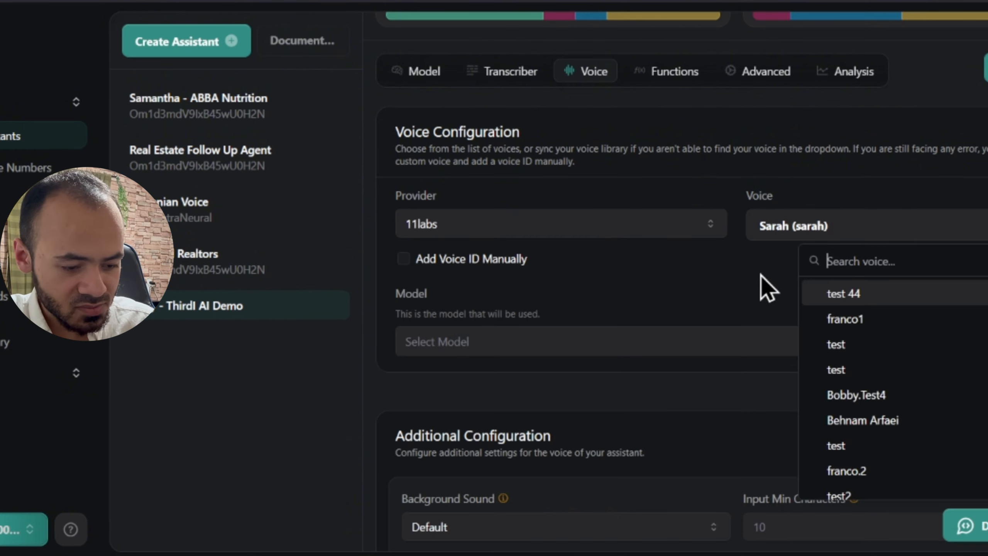
click(786, 290)
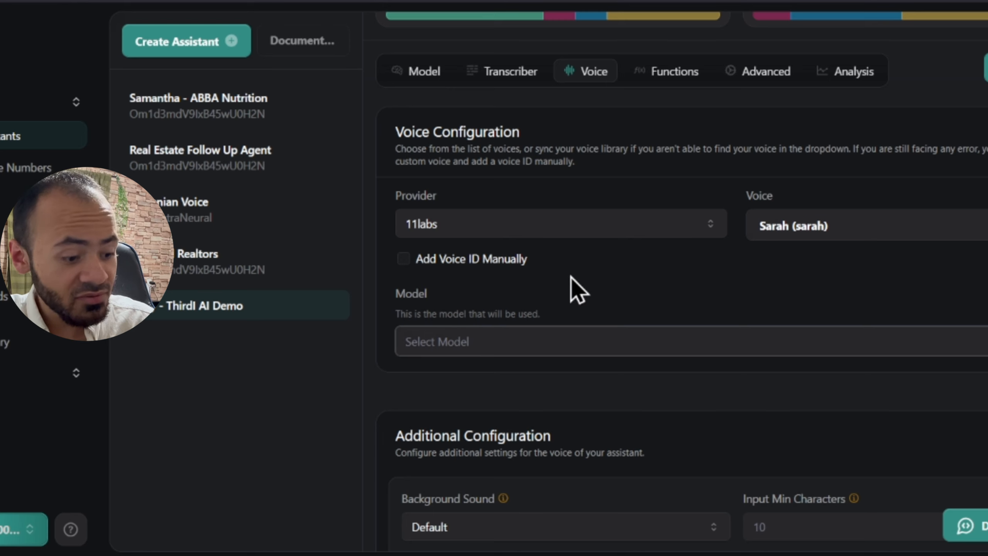
scroll(576, 302, up, 5)
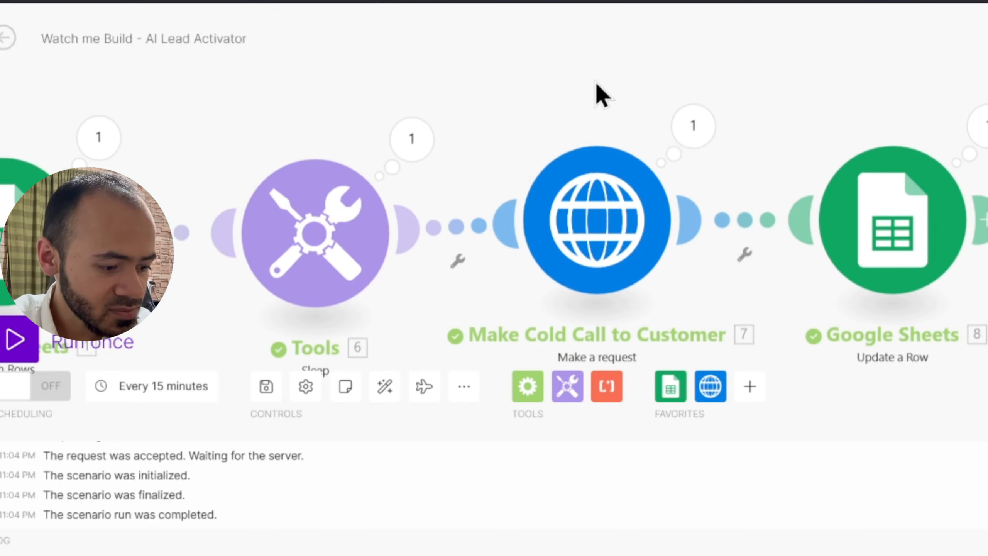
Step: In the Make scenario, set the limit of the Google Sheets Search Rows module to 1000
drag(595, 82, 581, 78)
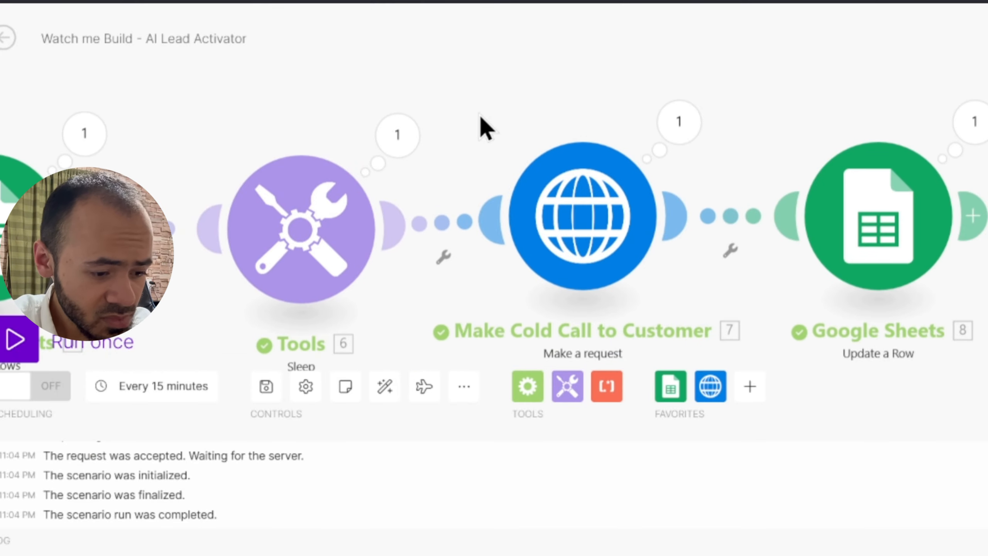
drag(480, 114, 567, 115)
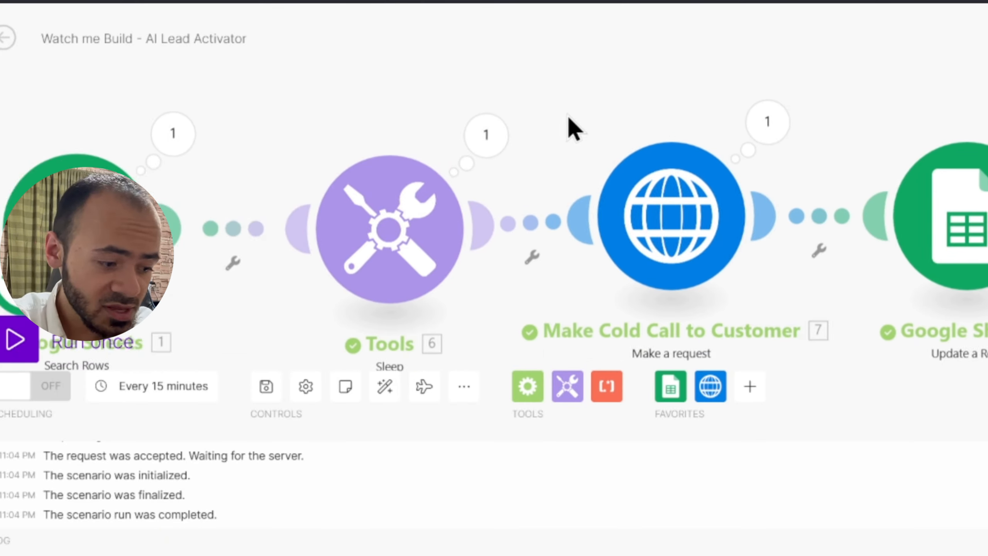
scroll(568, 115, down, 2)
click(156, 230)
scroll(330, 277, down, 2)
scroll(330, 288, down, 2)
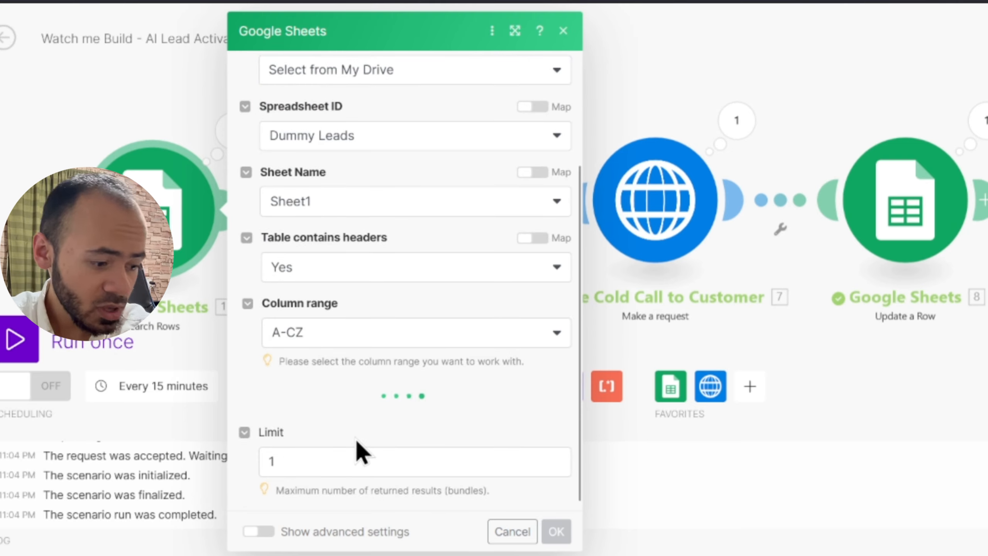
click(347, 459)
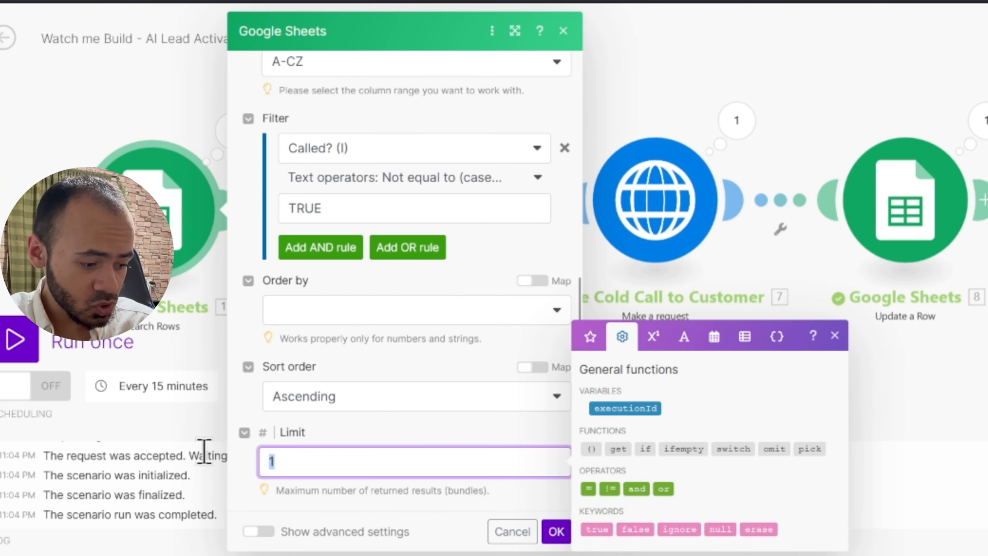
text(1000)
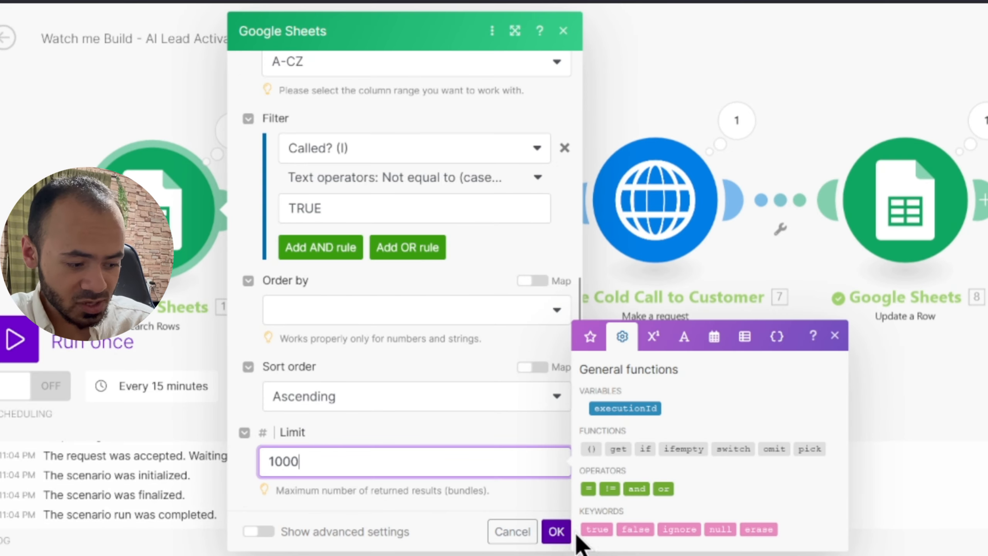
click(556, 531)
Step: Set the delay of the Tools Sleep module to 300 seconds and save the scenario
click(407, 239)
scroll(661, 334, down, 1)
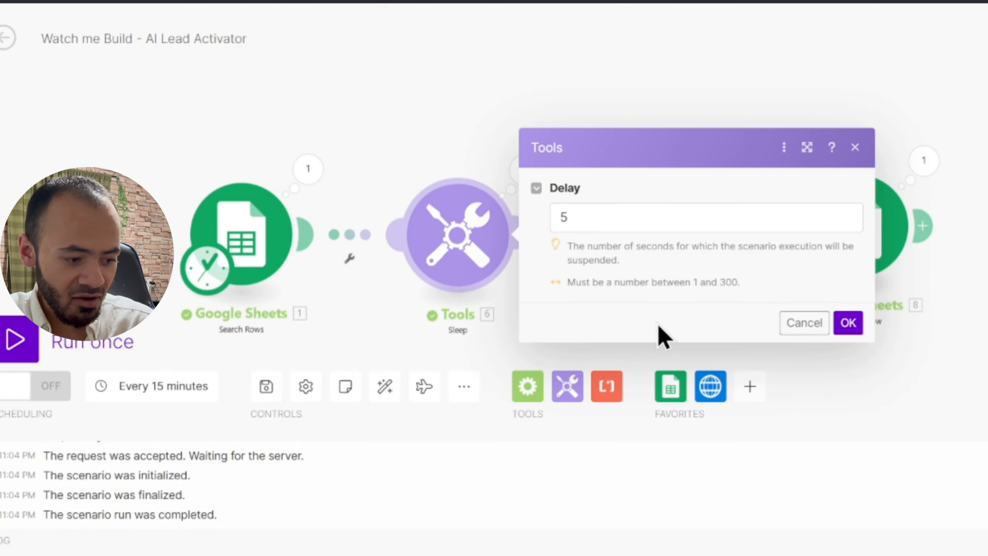
click(612, 219)
text(300)
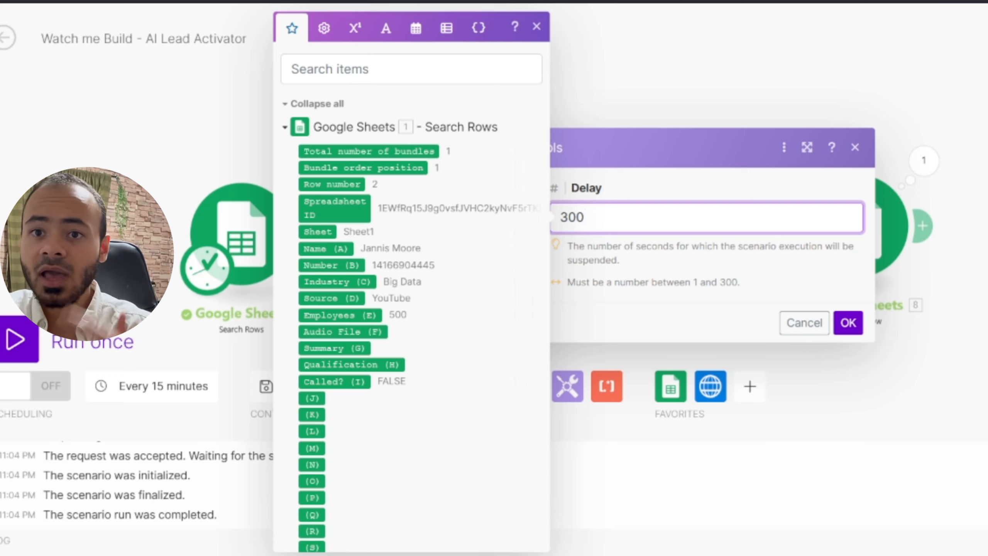
click(850, 323)
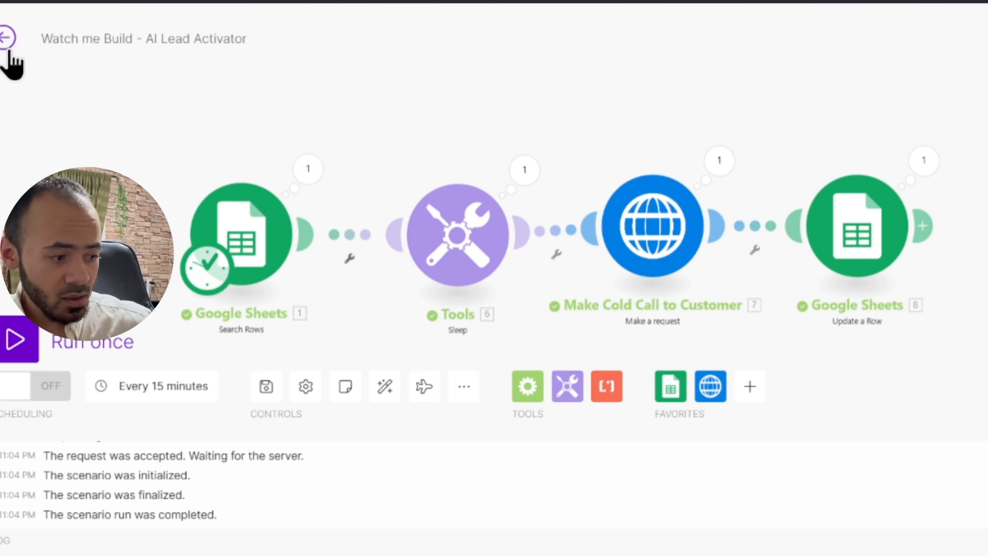
click(278, 383)
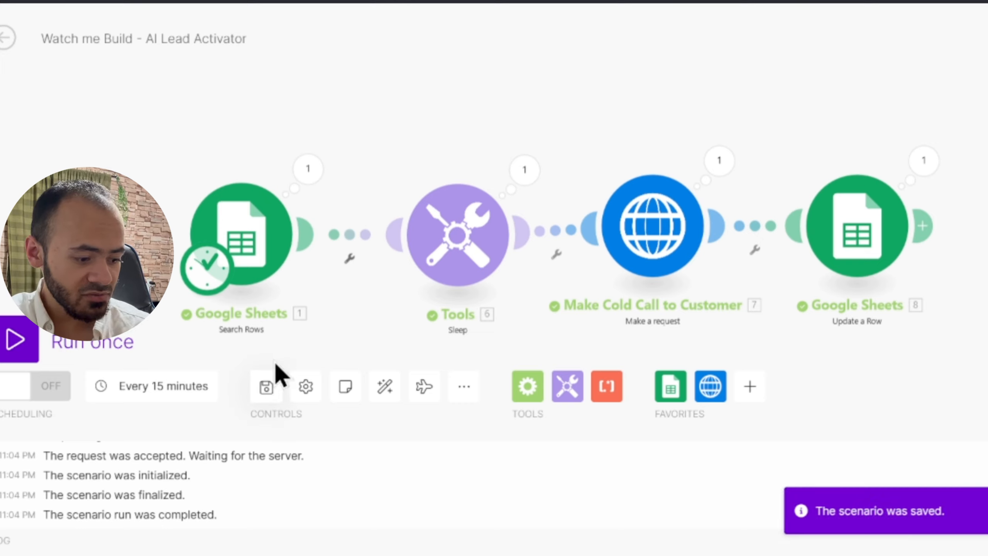
Step: Create a new scenario in the Watch me Build folder with a Custom webhook as its trigger
click(7, 38)
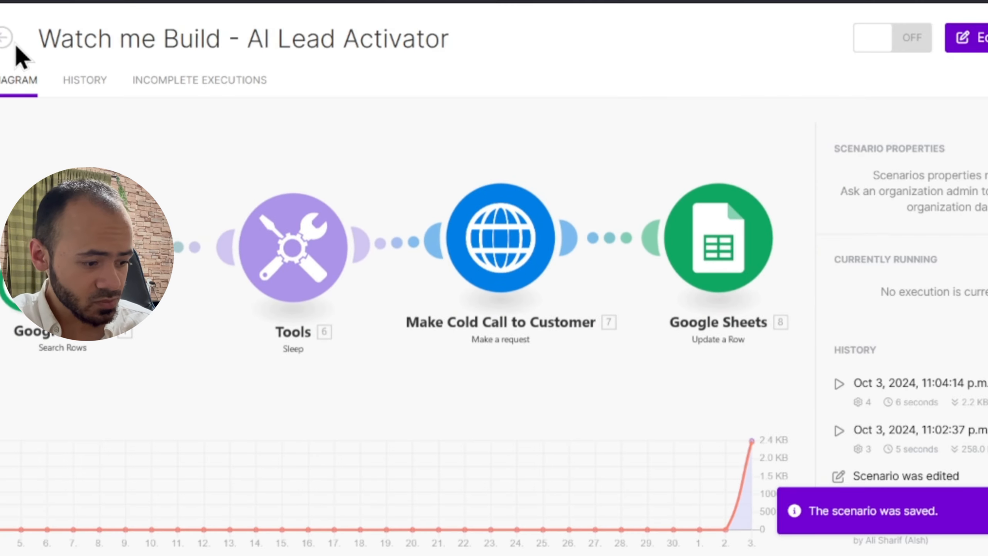
click(9, 39)
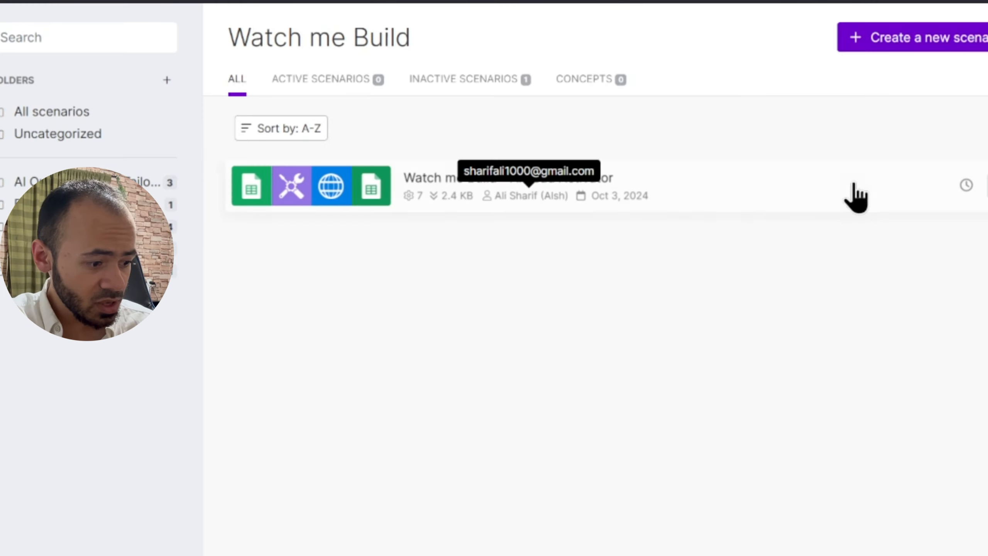
click(910, 41)
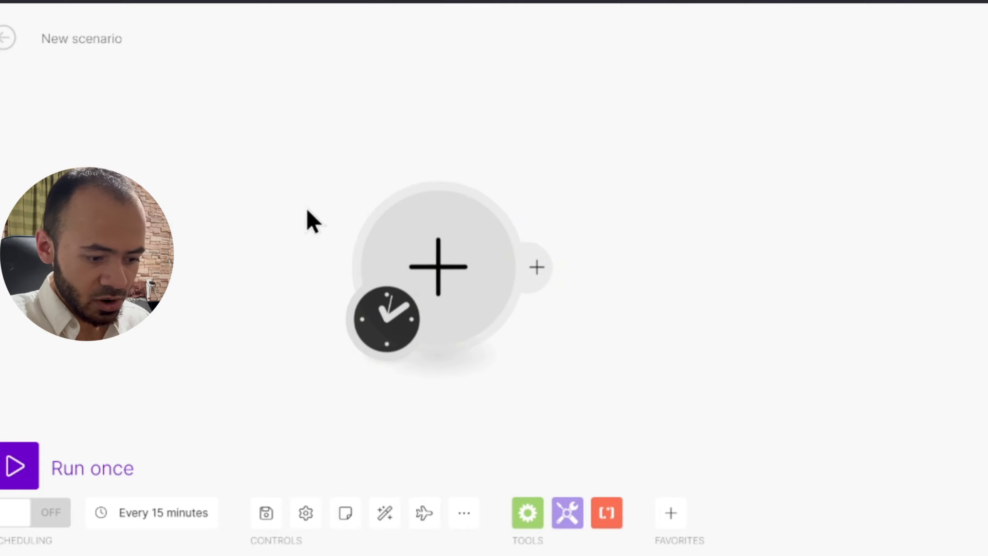
click(441, 253)
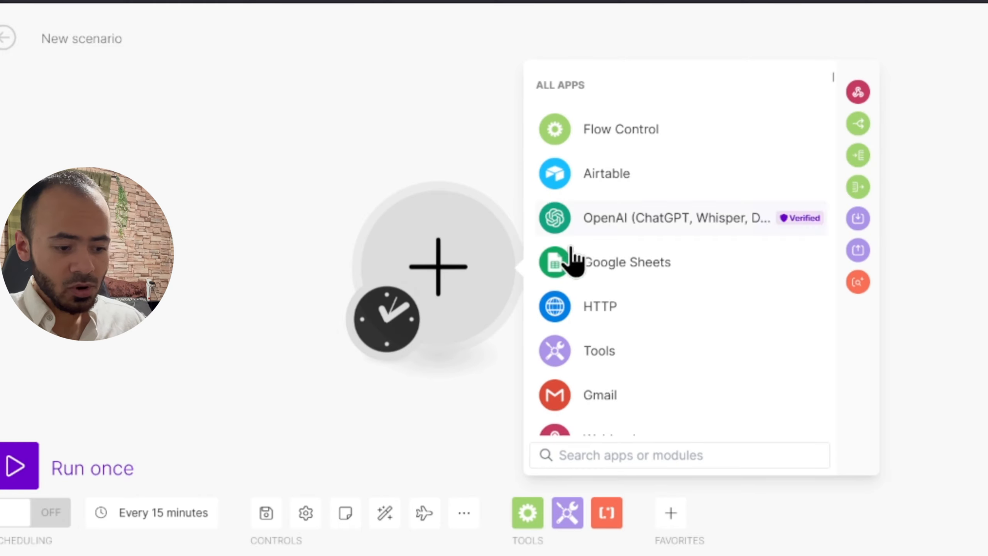
scroll(576, 281, down, 2)
click(621, 344)
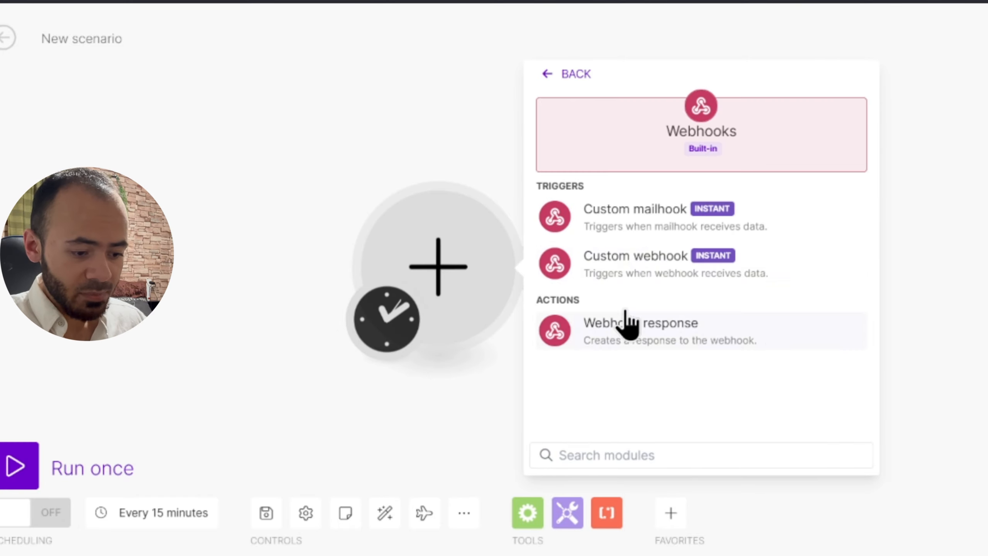
click(648, 269)
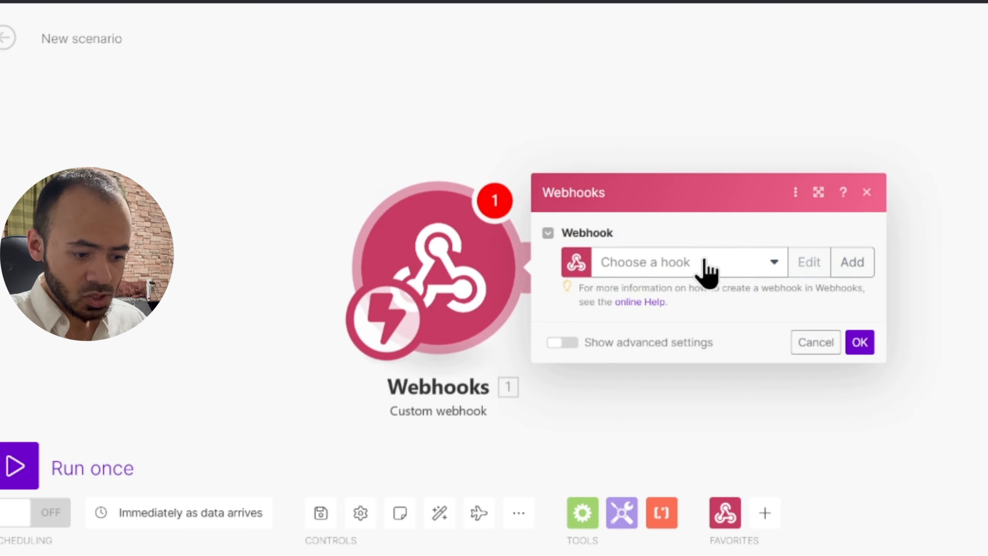
Step: Create a new webhook named "Vapi End-of-call Watch Me Demo" for the Custom webhook trigger
click(720, 271)
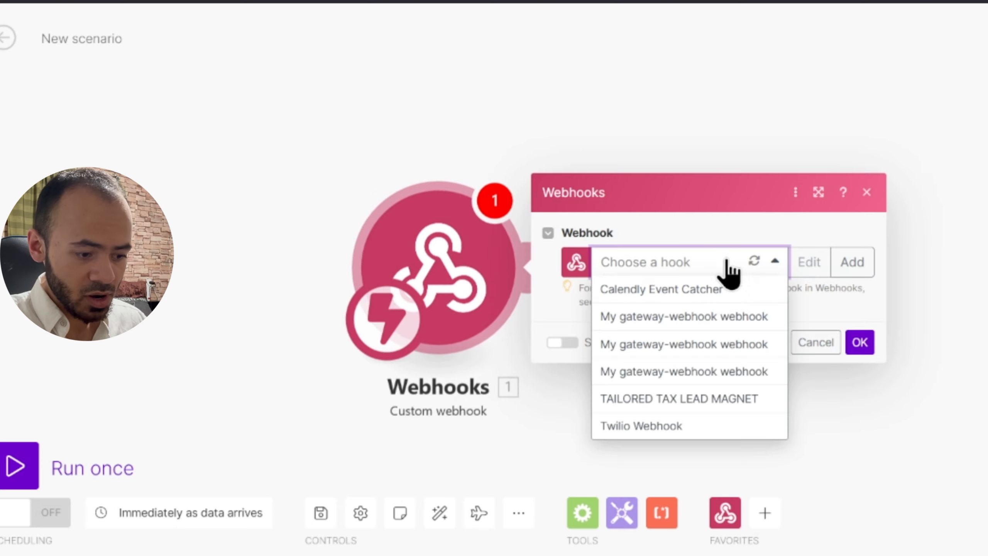
click(839, 265)
triple_click(752, 190)
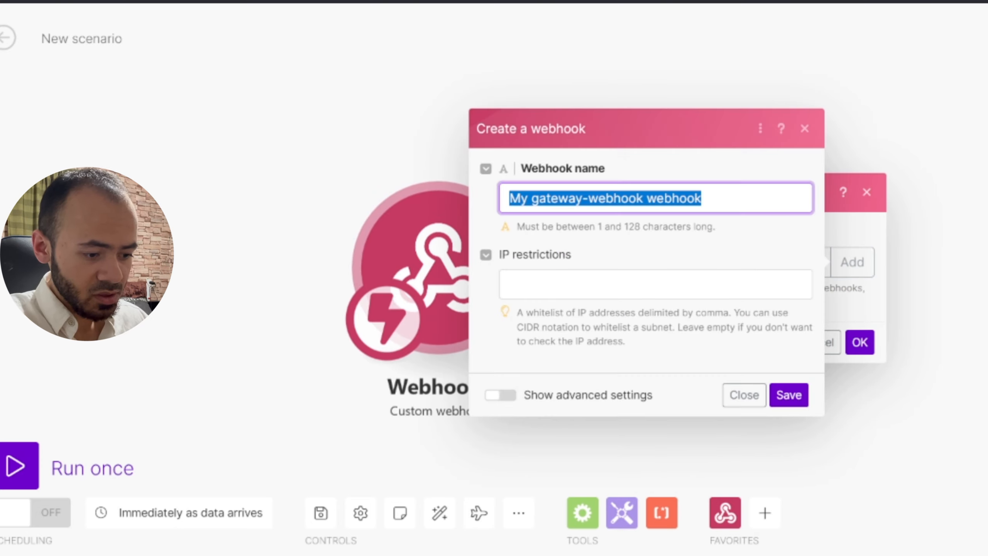
text(V)
key(BackSpace)
text(Vapi Ed)
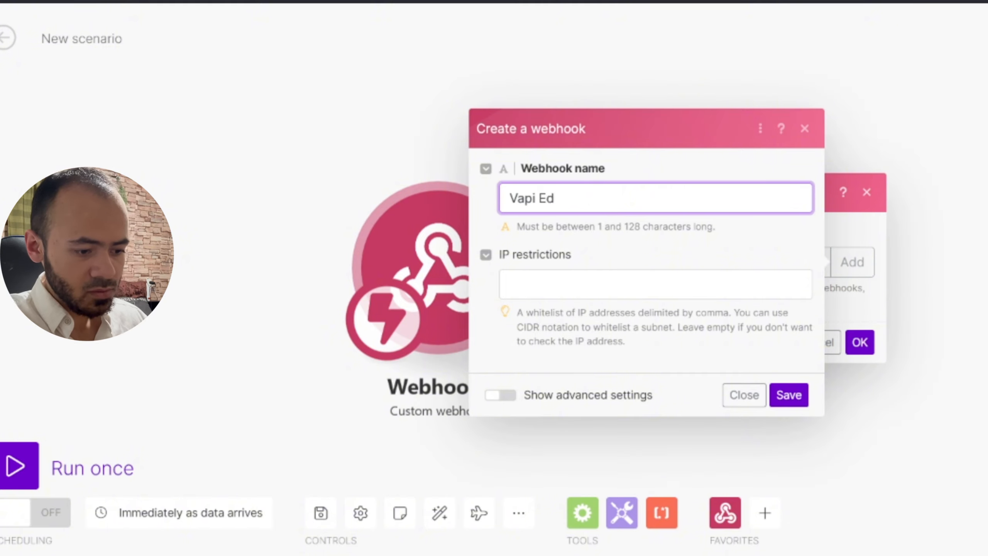
key(BackSpace)
text(nd0)
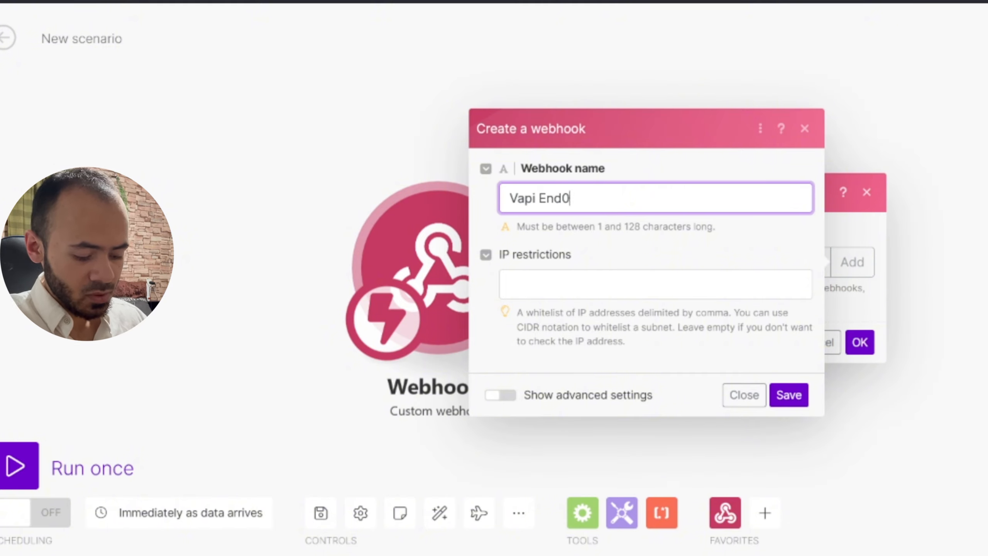
key(BackSpace)
text(-of-call)
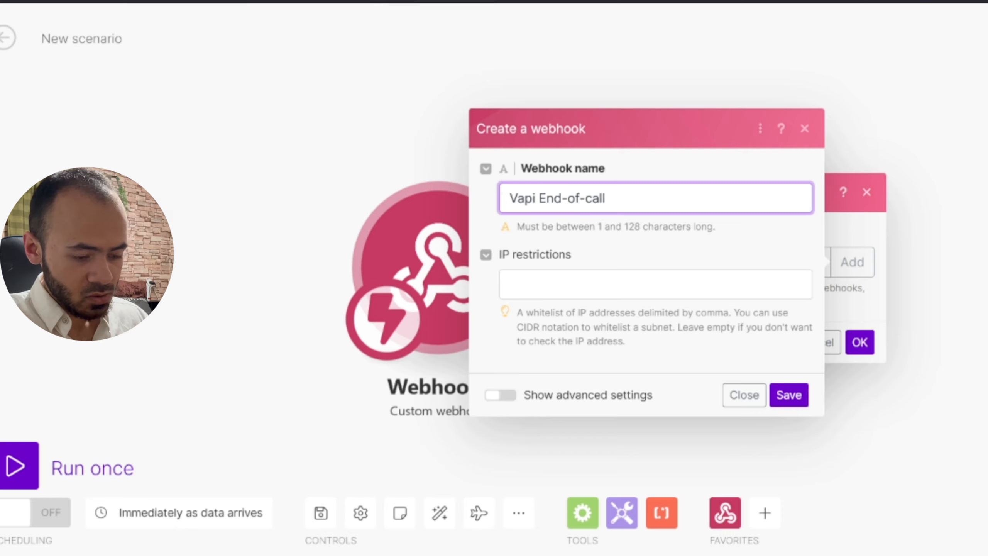
text( Wa)
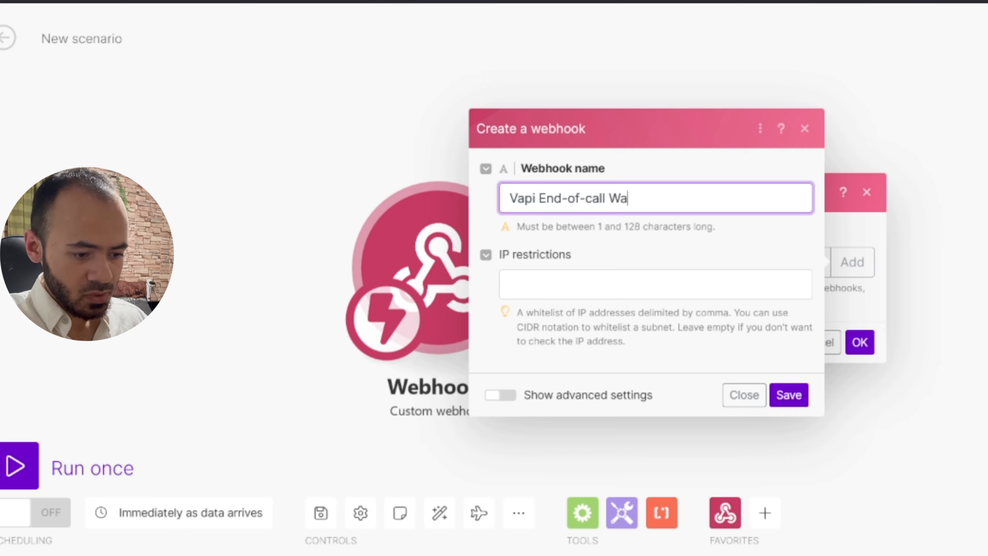
text(tch me)
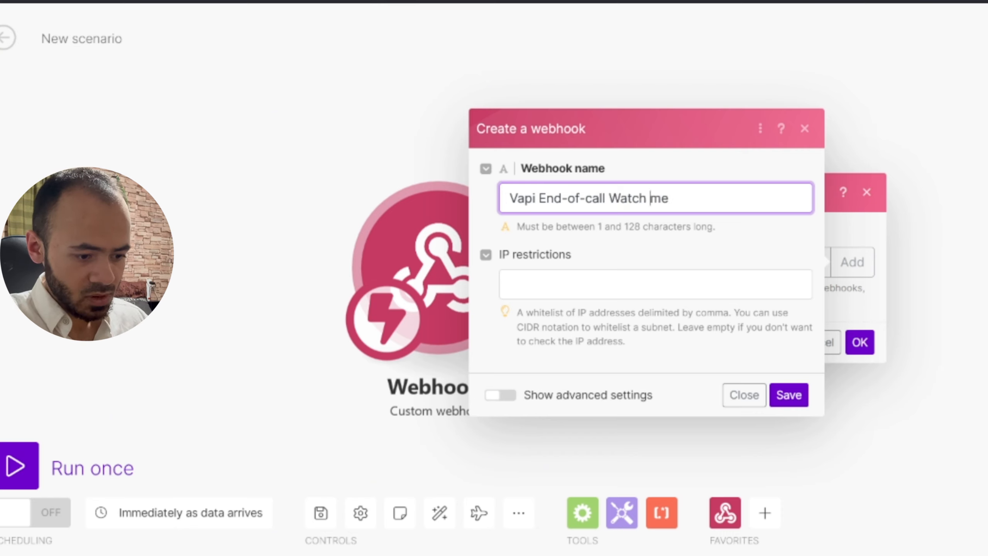
key(Delete)
text(Me Demo)
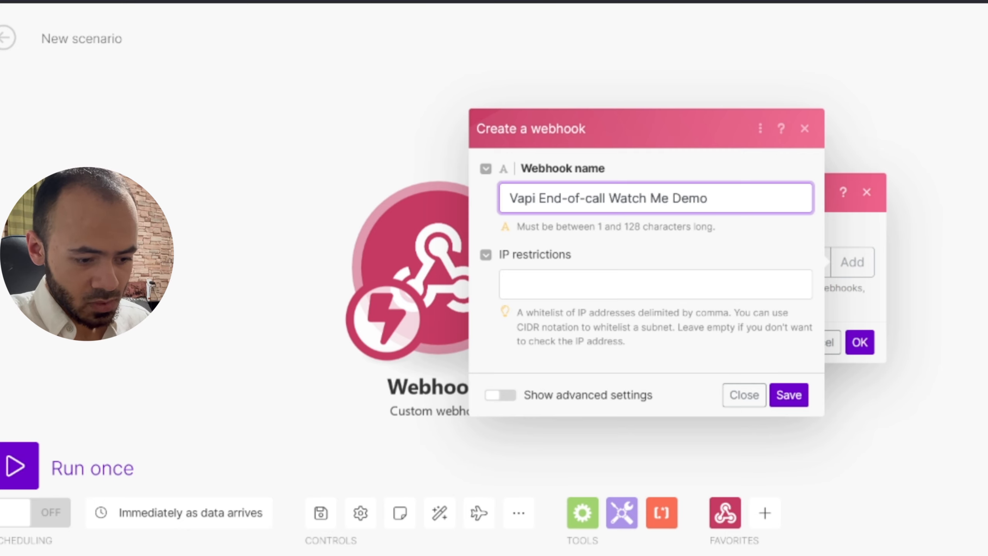
key(Return)
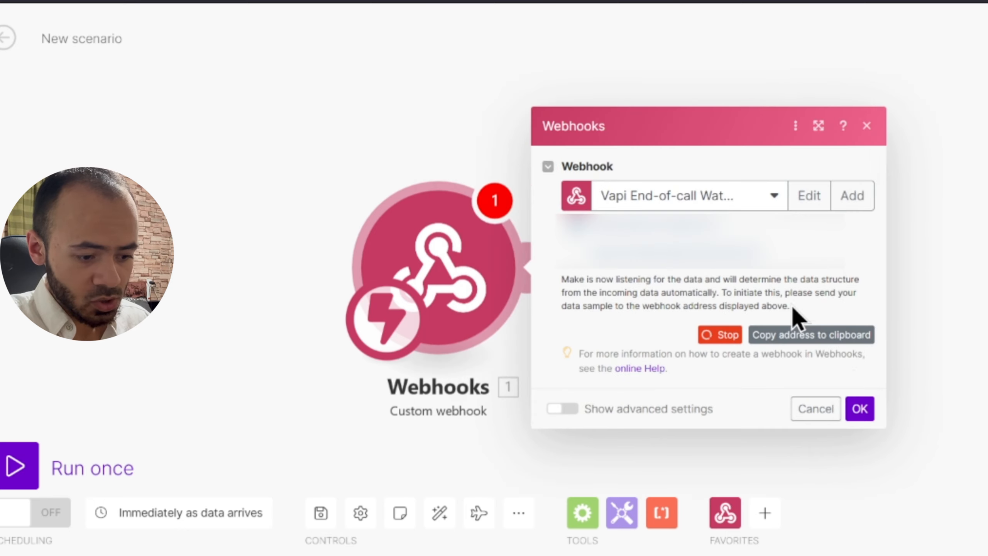
Step: Copy the new webhook's address into the Server URL of the ThirdI AI Demo assistant's messaging settings in Vapi
drag(766, 262, 595, 238)
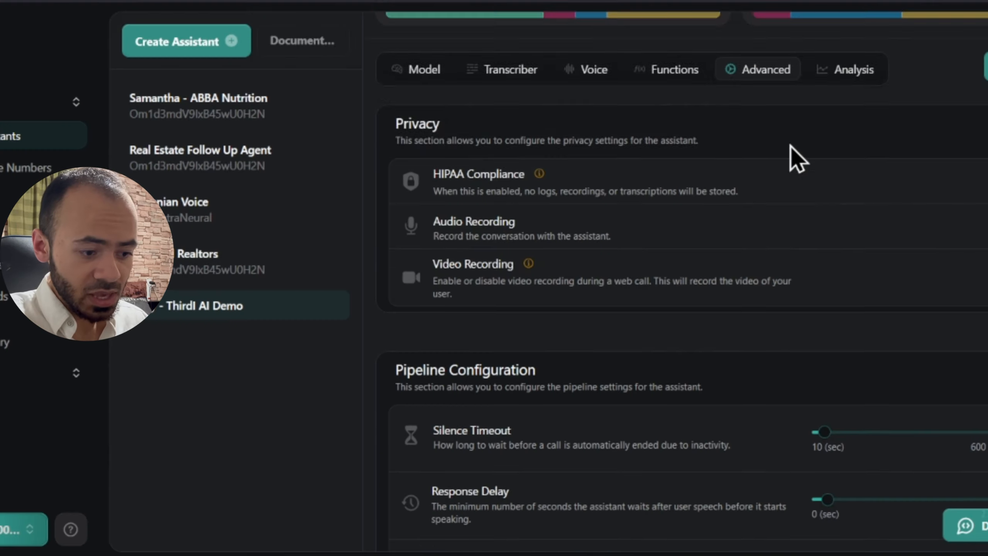
scroll(794, 158, up, 4)
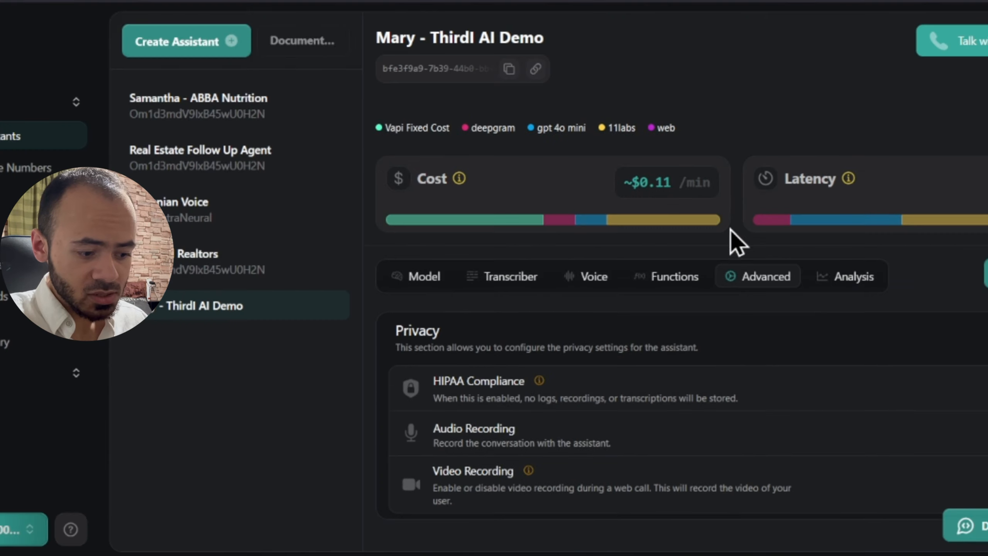
scroll(726, 302, down, 5)
click(667, 74)
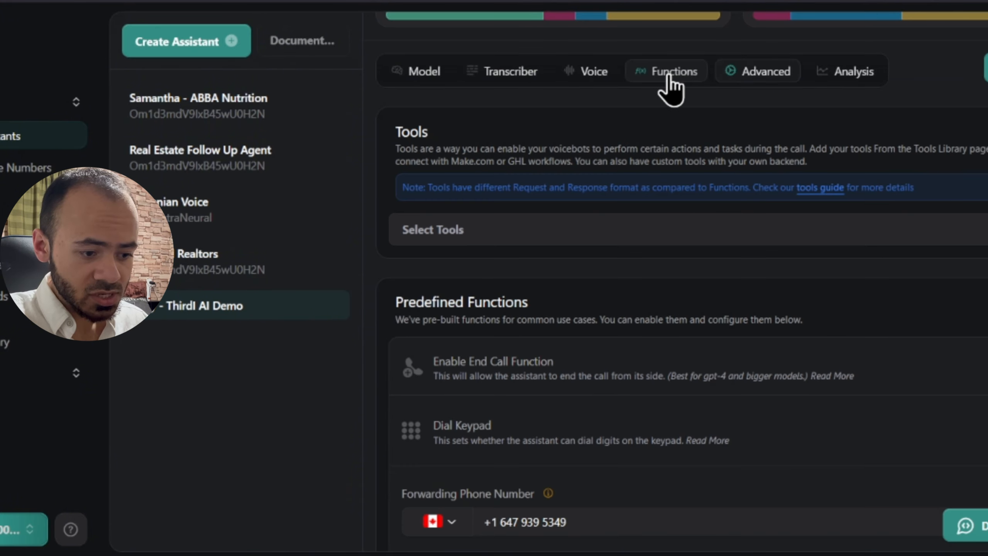
click(739, 78)
scroll(714, 211, down, 1)
scroll(714, 211, down, 10)
click(608, 265)
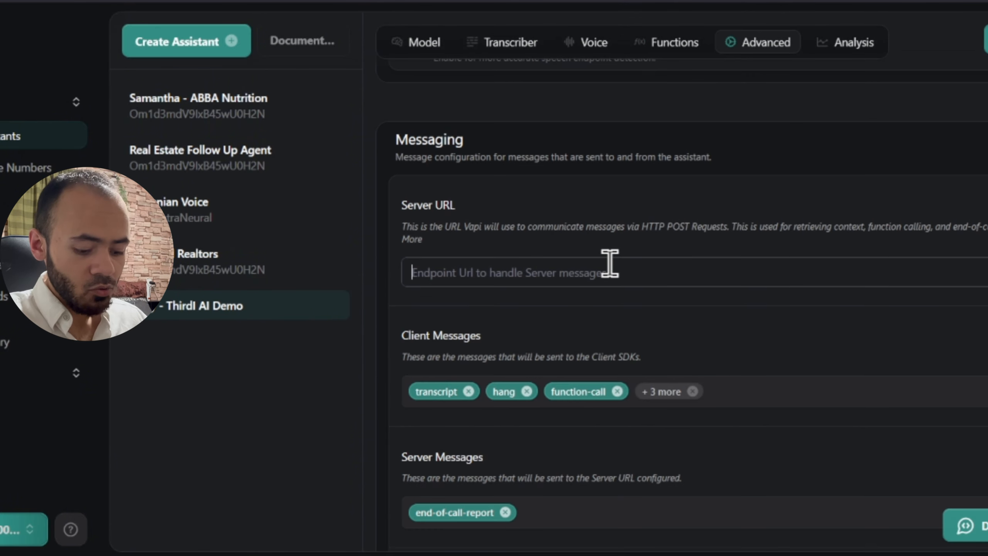
key(ctrl+v)
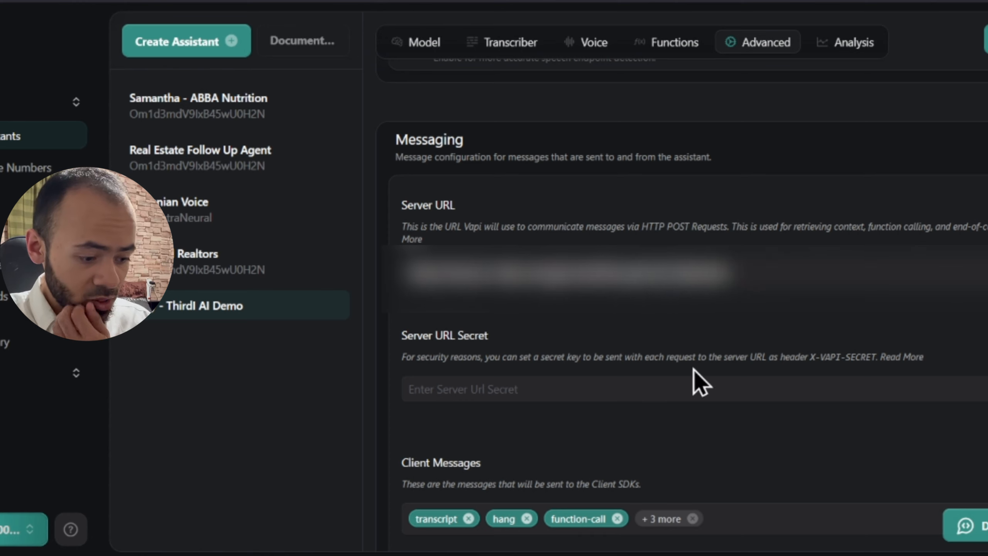
click(681, 389)
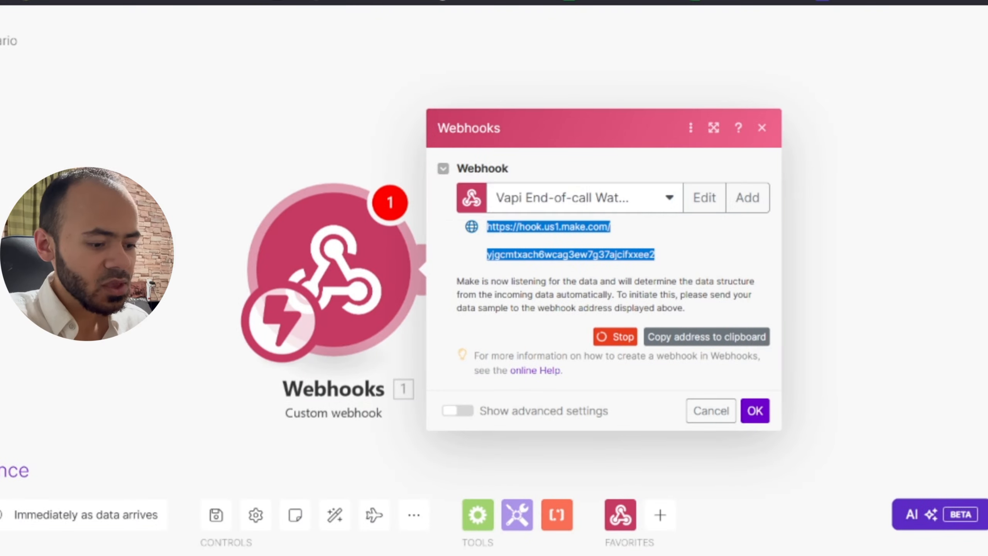
Step: Confirm the webhook and add an OpenAI "Create a Completion (Prompt)" module after it
click(754, 412)
click(419, 214)
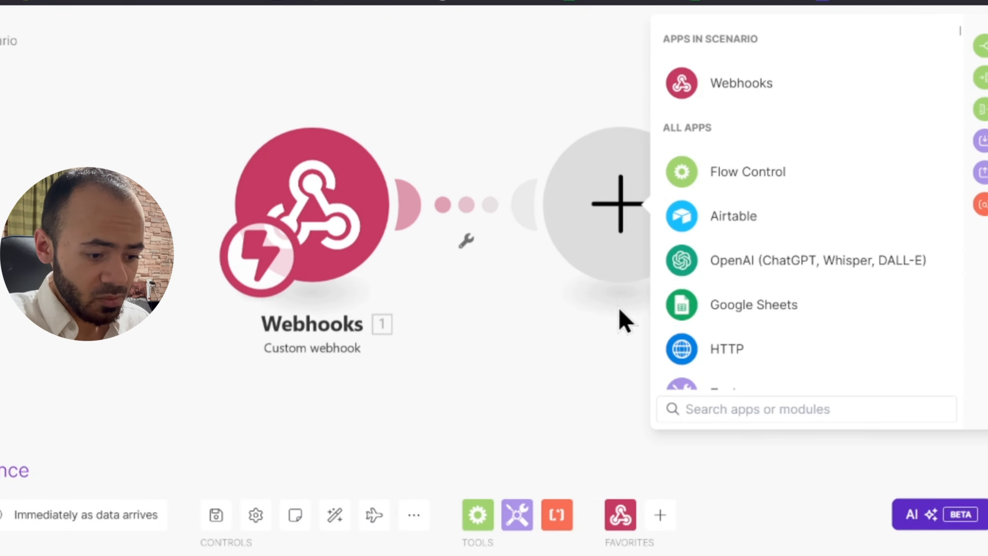
click(712, 275)
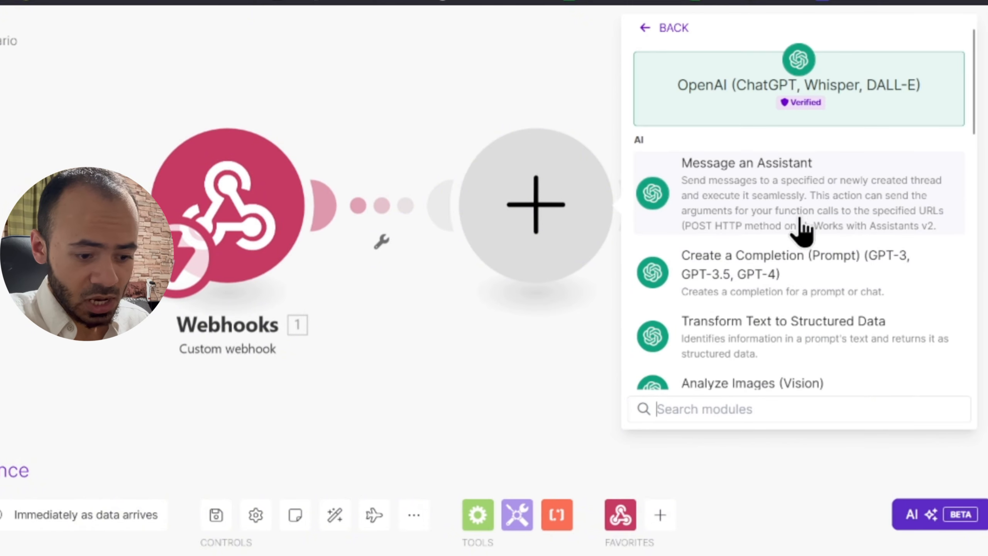
click(790, 279)
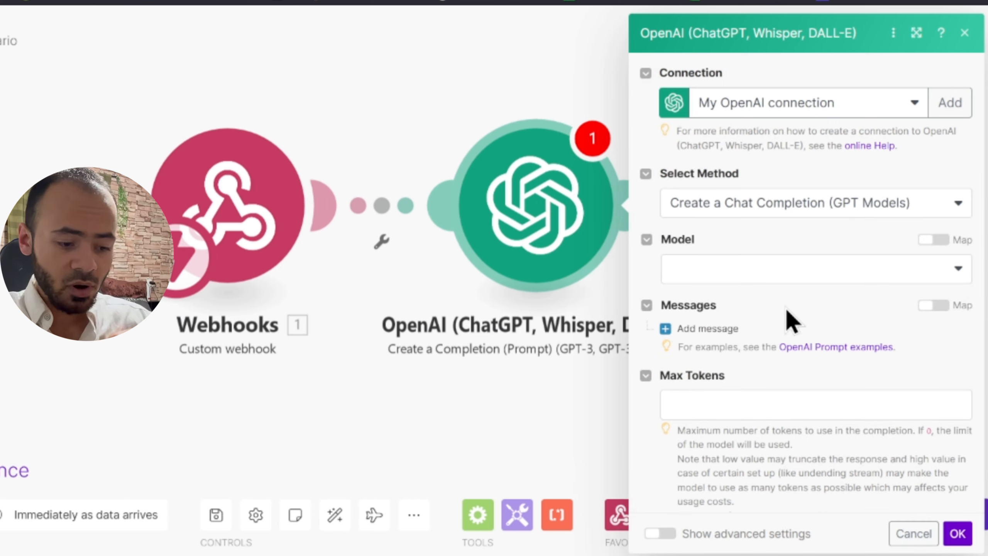
Step: Set the OpenAI module's model to gpt-4o-mini-2024-07-18 (system)
click(805, 270)
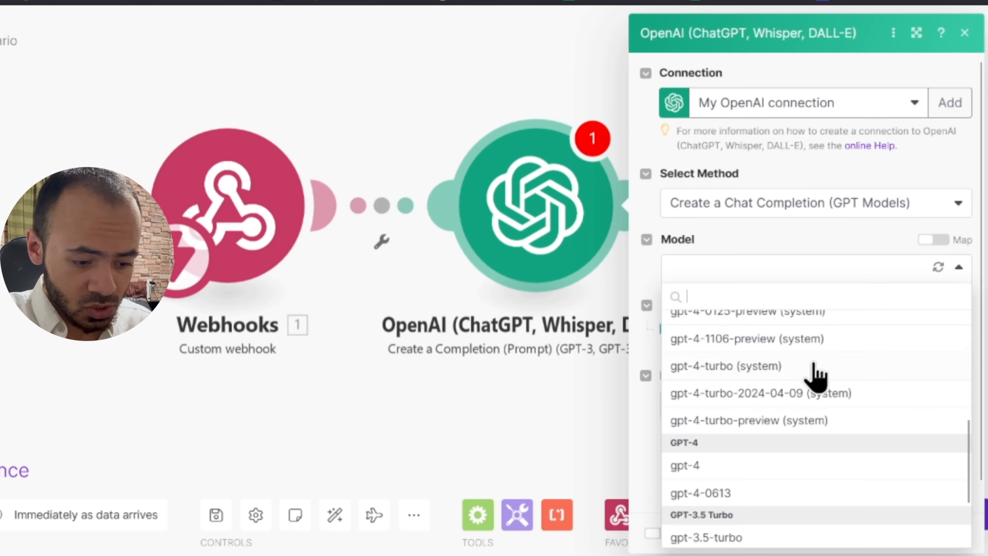
scroll(816, 377, up, 2)
scroll(798, 418, up, 2)
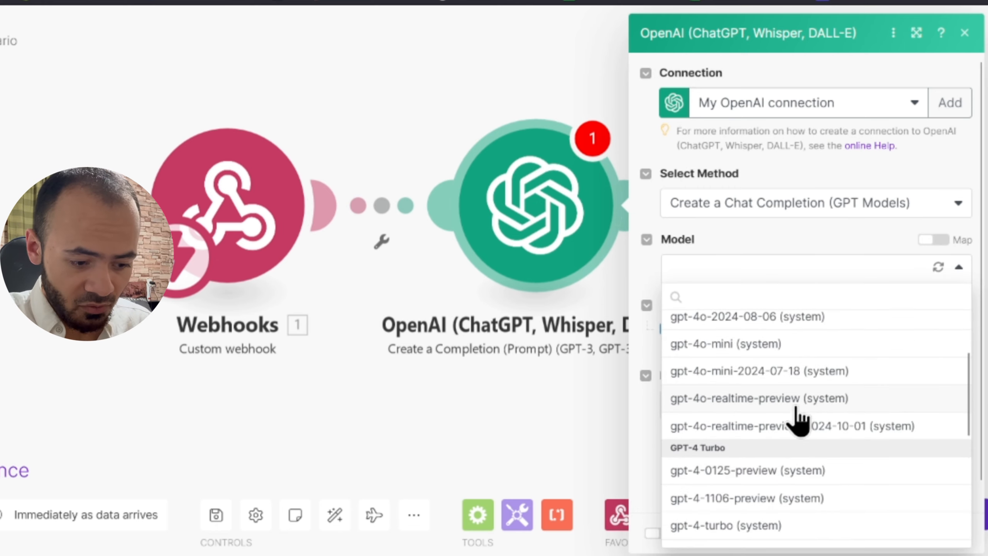
click(776, 343)
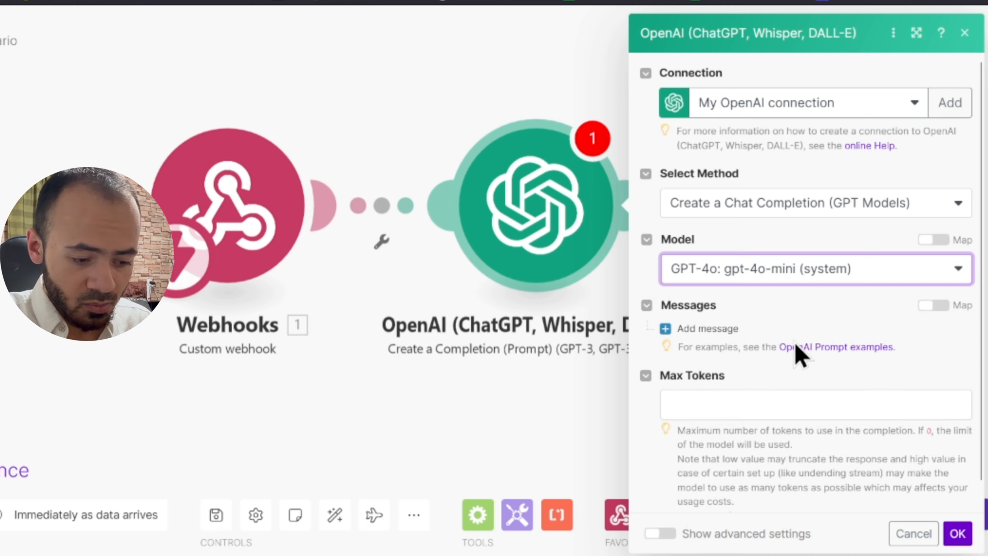
scroll(799, 353, down, 1)
click(760, 379)
click(832, 247)
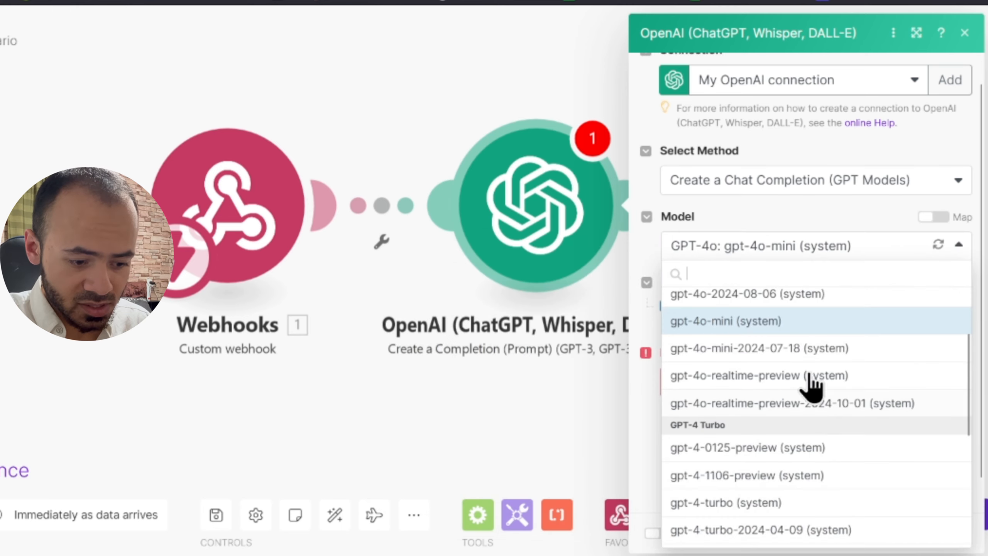
click(817, 351)
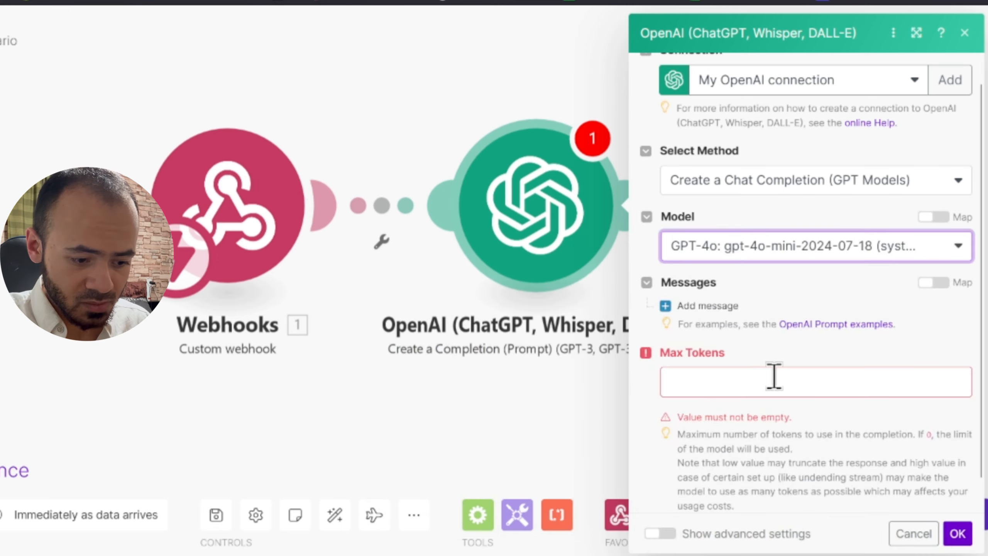
Step: Add a first message to the OpenAI module and set its role to System
click(721, 309)
click(777, 362)
click(776, 274)
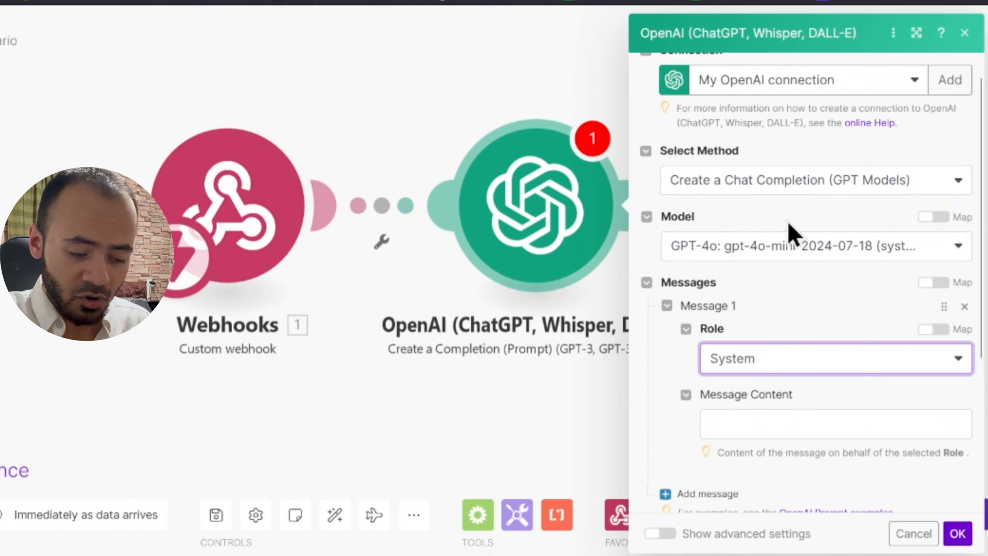
Step: Start the System message content with "You are an expert at marketing and sales."
scroll(820, 342, down, 2)
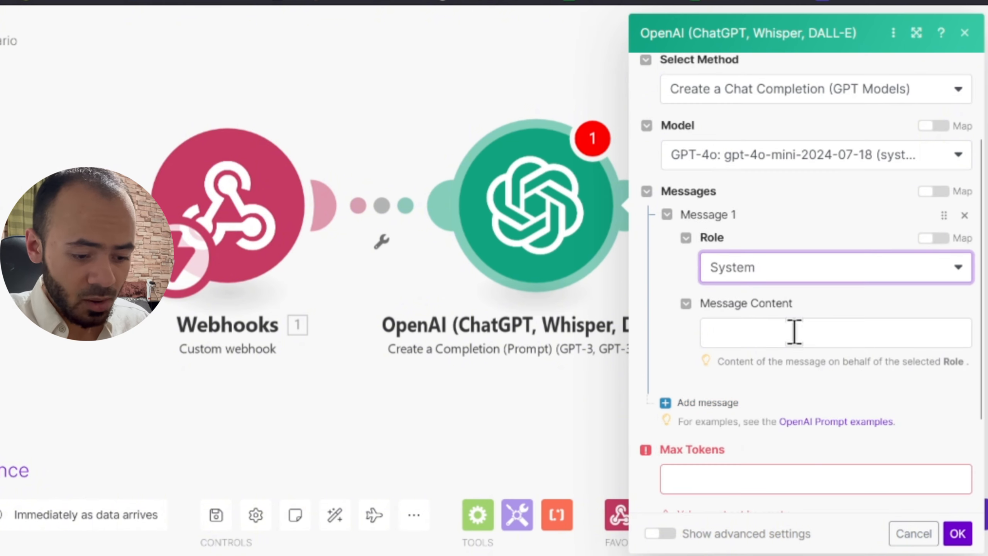
click(778, 335)
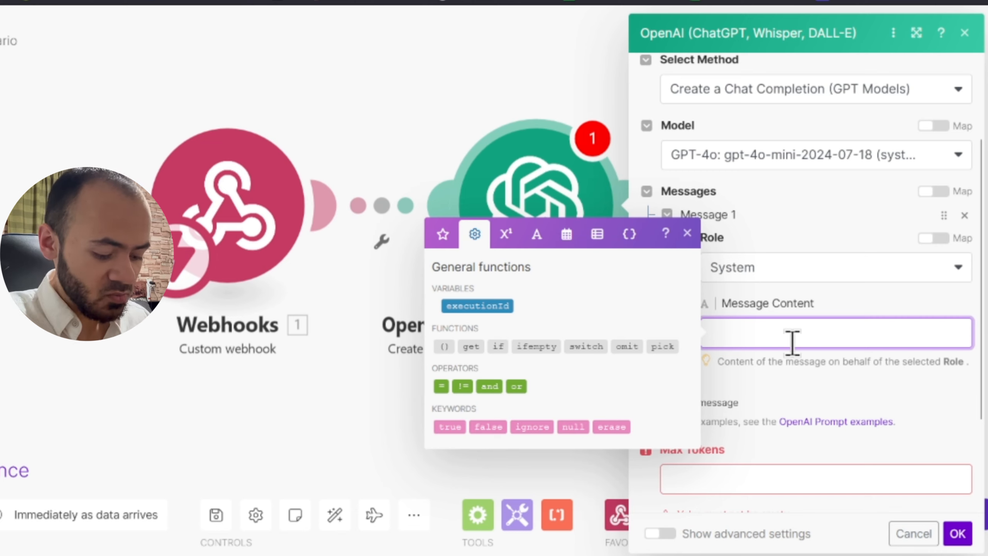
text(You are an)
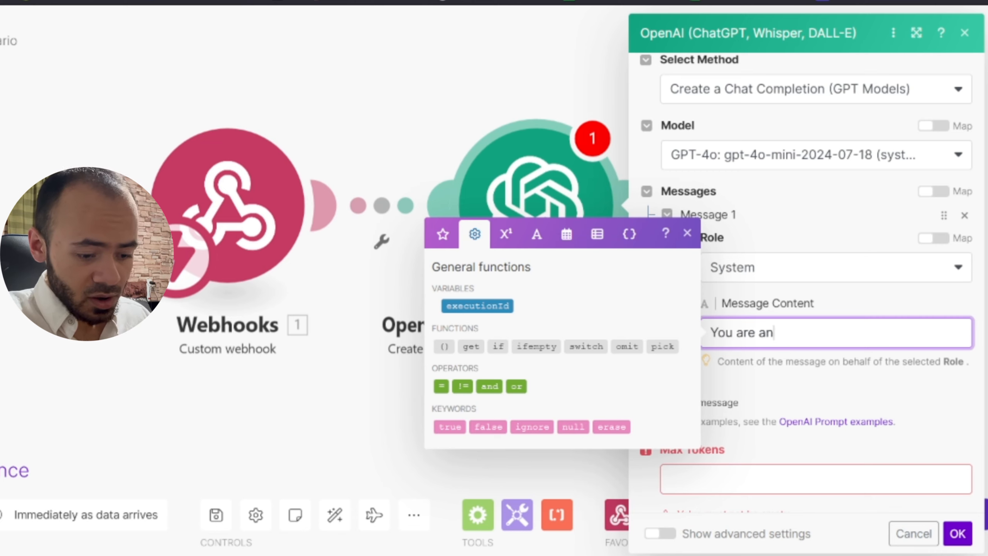
text( exper)
text(t at m)
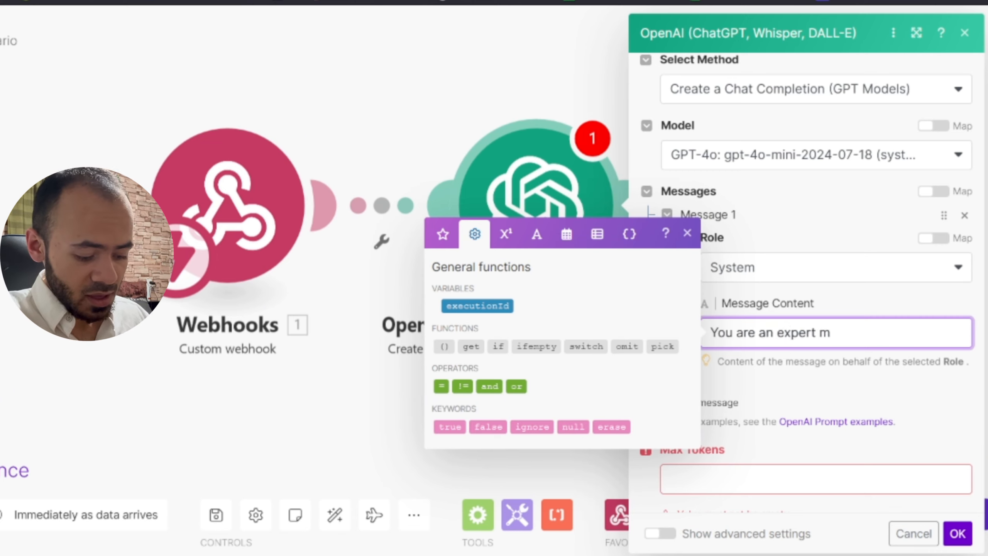
key(BackSpace)
text(at marketing and)
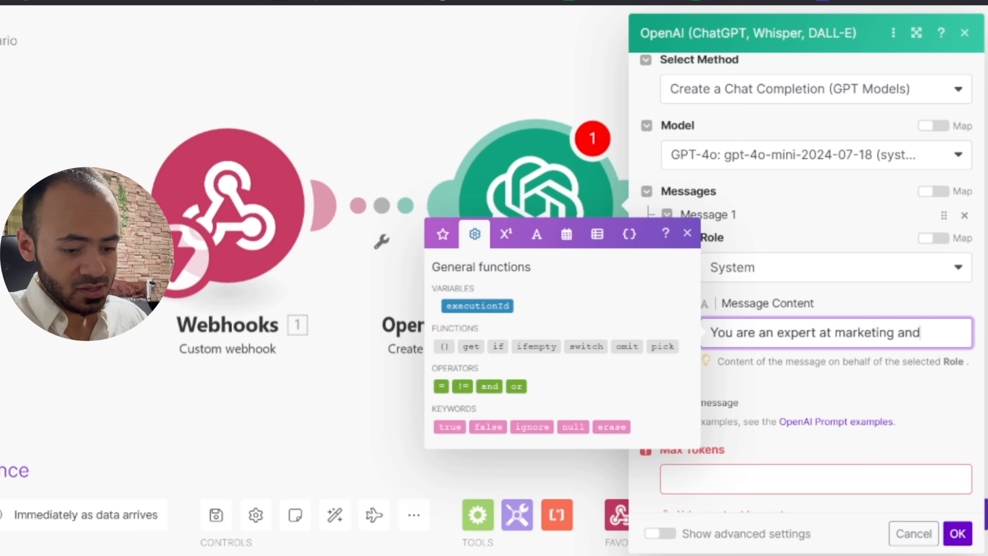
text( sales.)
Step: Add the paragraph "You will receive a call transcript between a junior sales rep at our company trying to garner interest in a potential customer."
key(Return)
key(Return)
text(Yo)
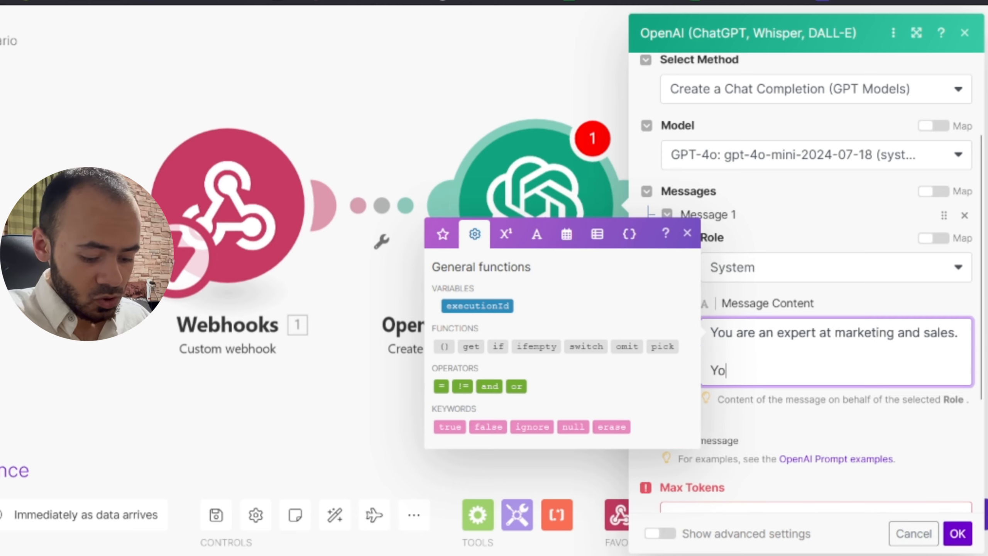
text(u will receive a ca)
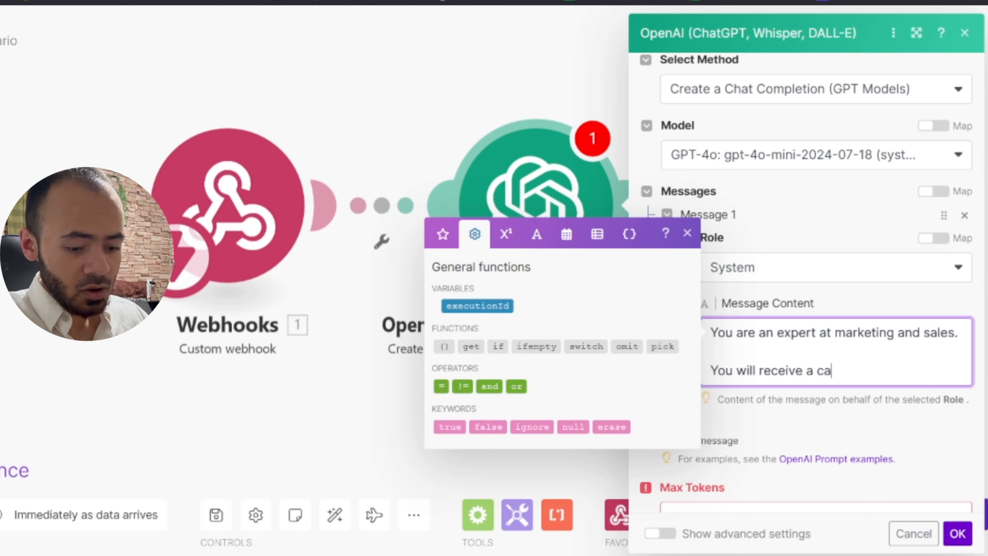
text(ll trans)
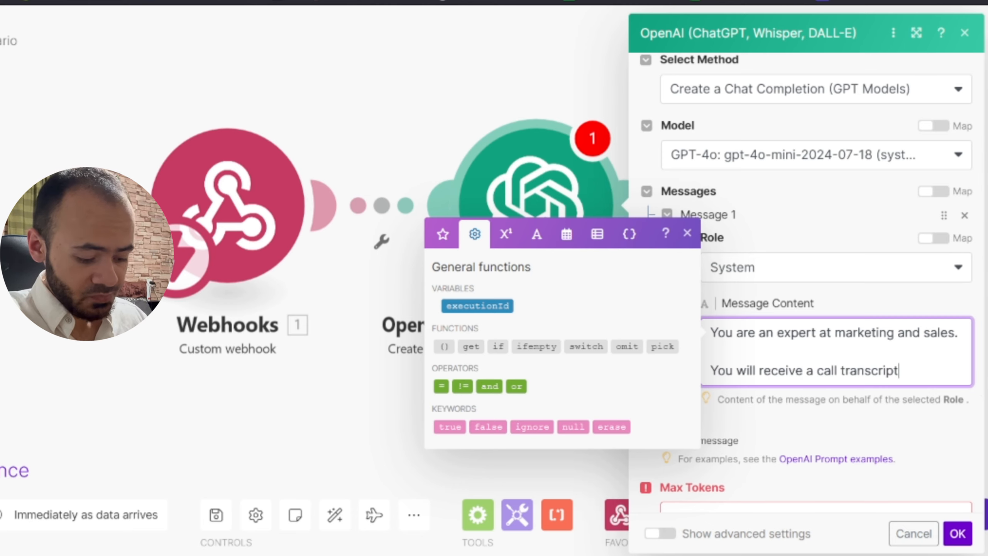
text(cript)
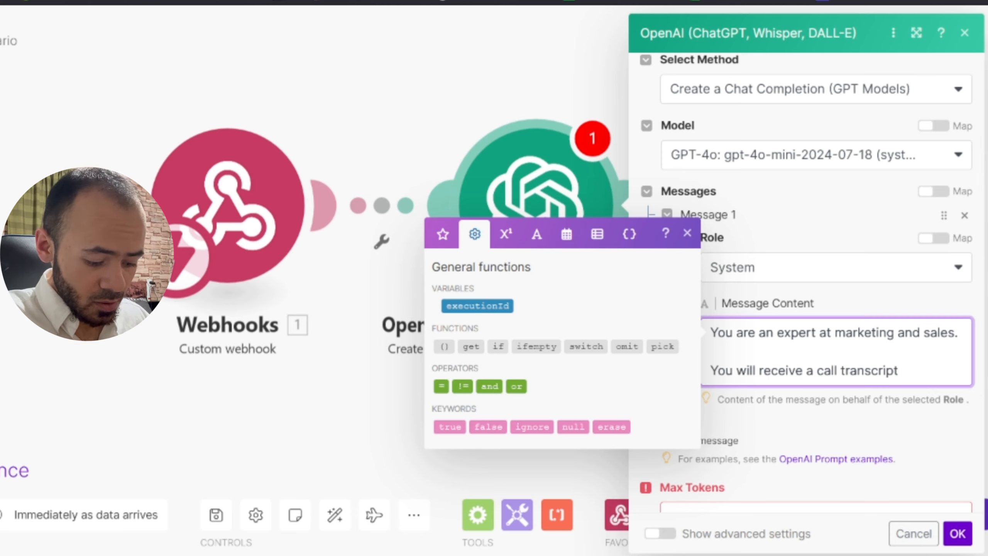
text( between a ju)
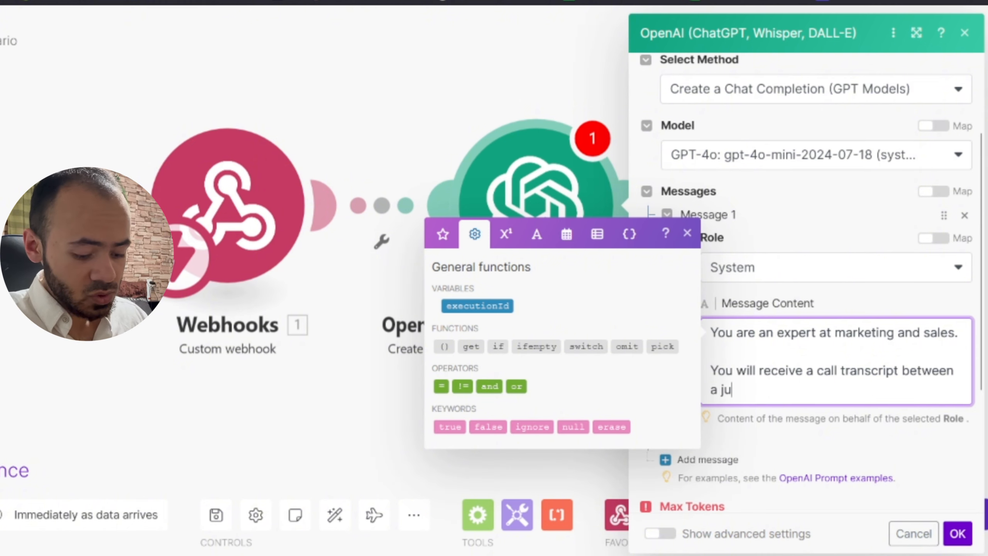
text(nior sales reep a)
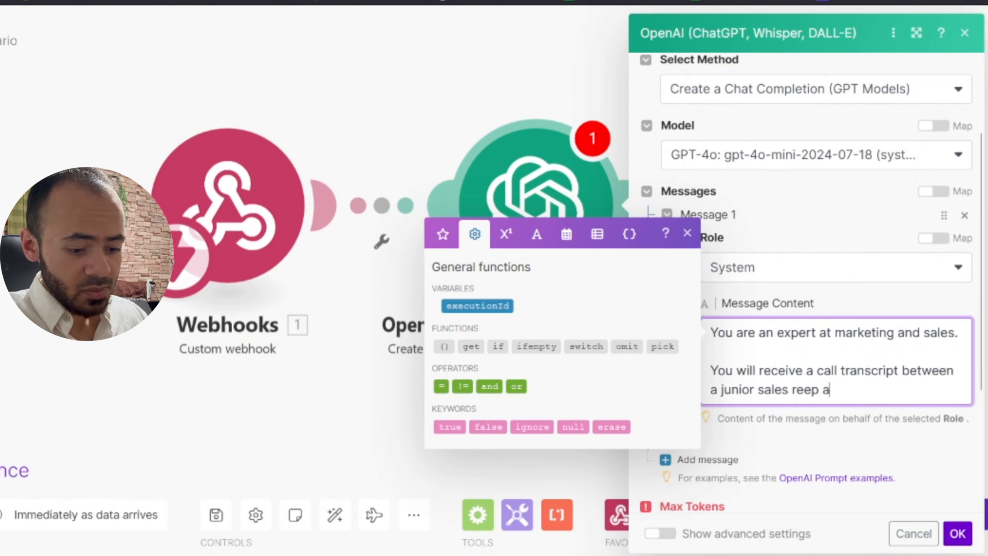
key(BackSpace)
key(BackSpace)
key(BackSpace)
key(BackSpace)
text(p at our)
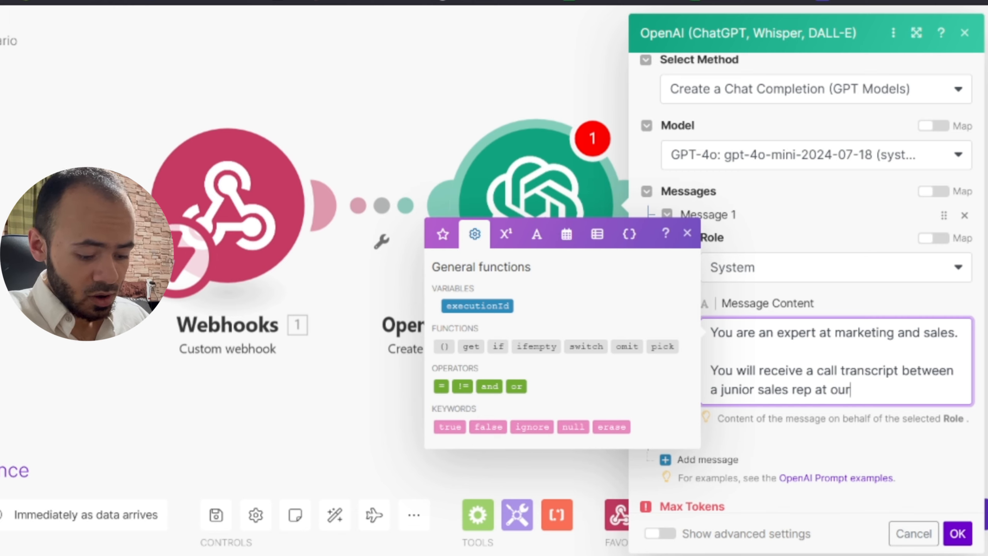
text( company t)
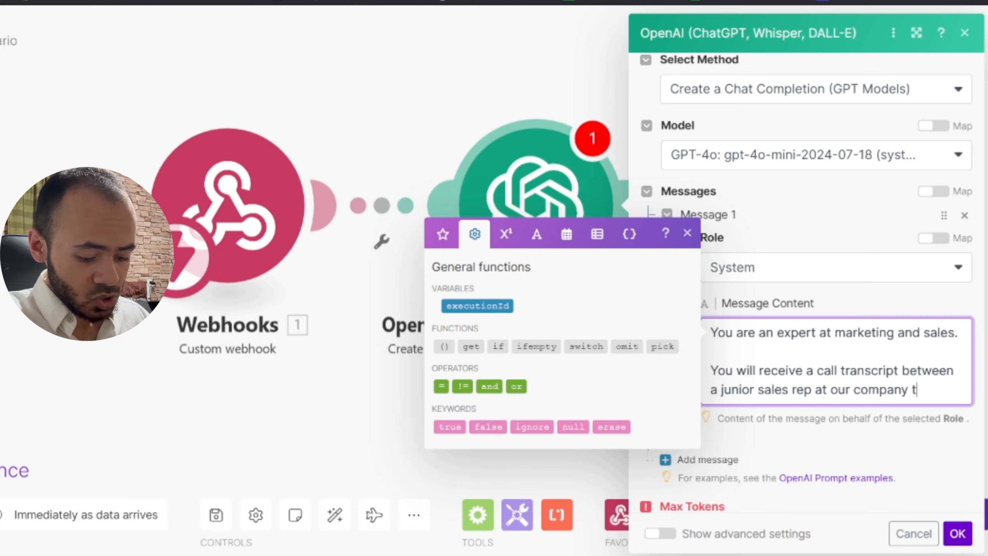
text(rying to ga)
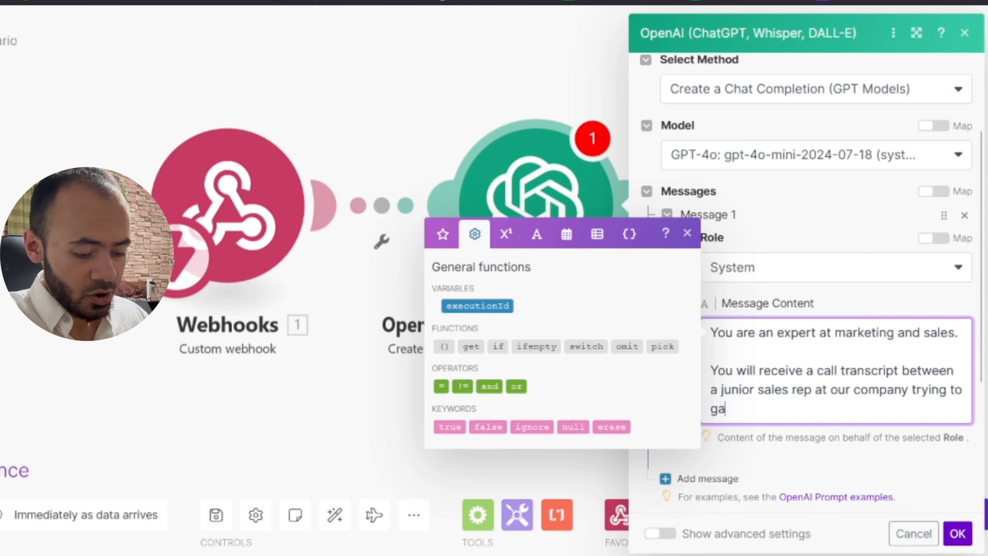
text(rnet i)
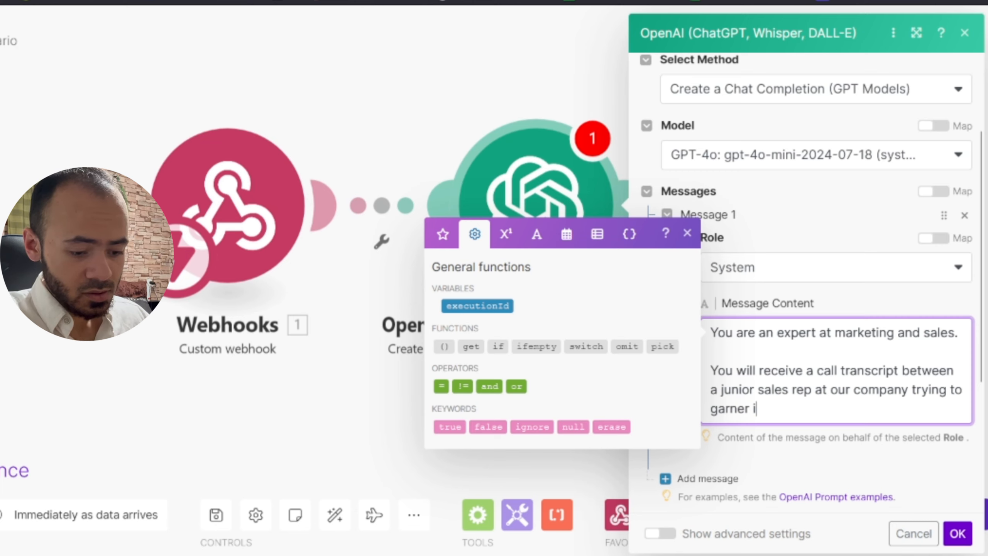
text(nterest in )
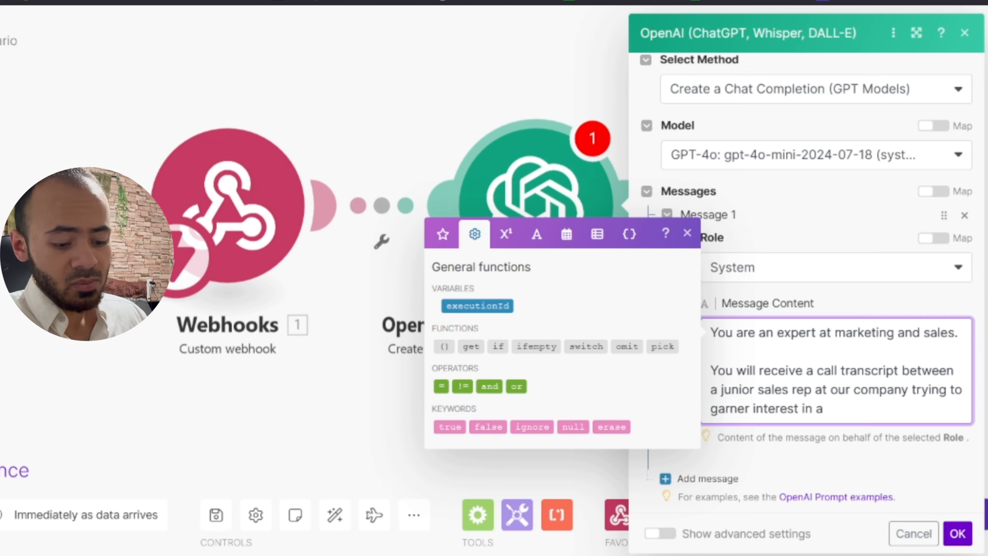
text(a poten)
text(cus)
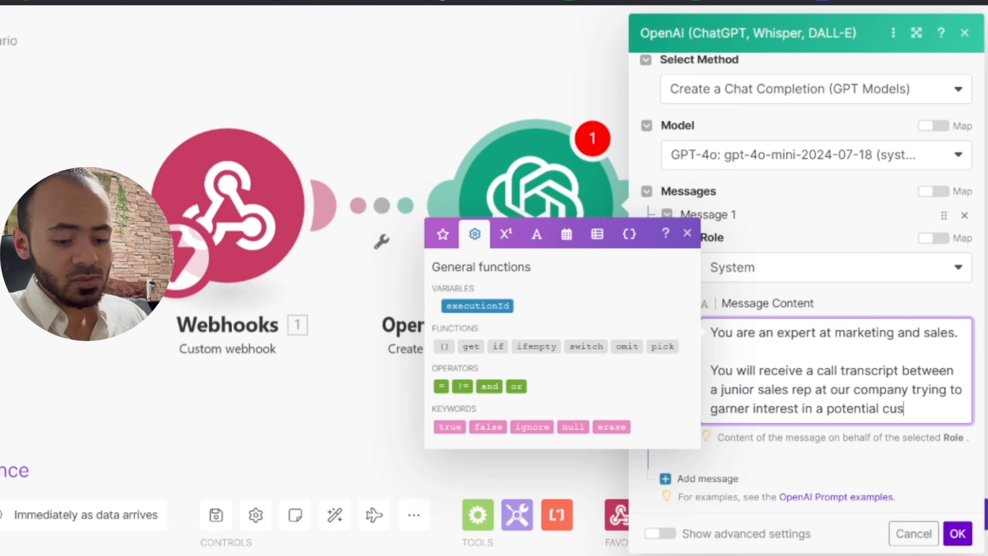
text(tomer.)
Step: Add a paragraph to the System message: "Analyze the transcript, and generate a quallification score between 0-100."
key(Return)
key(Return)
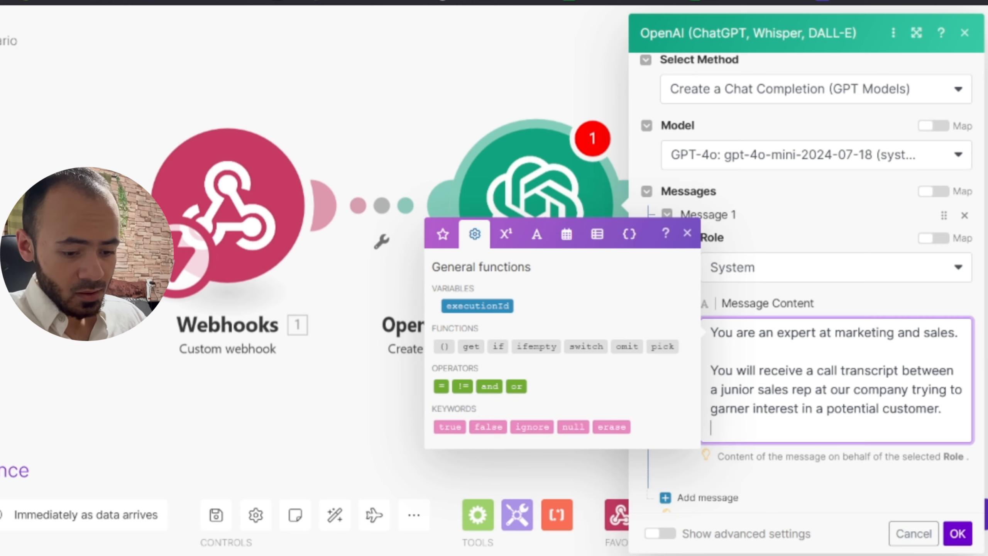
text(Analyze )
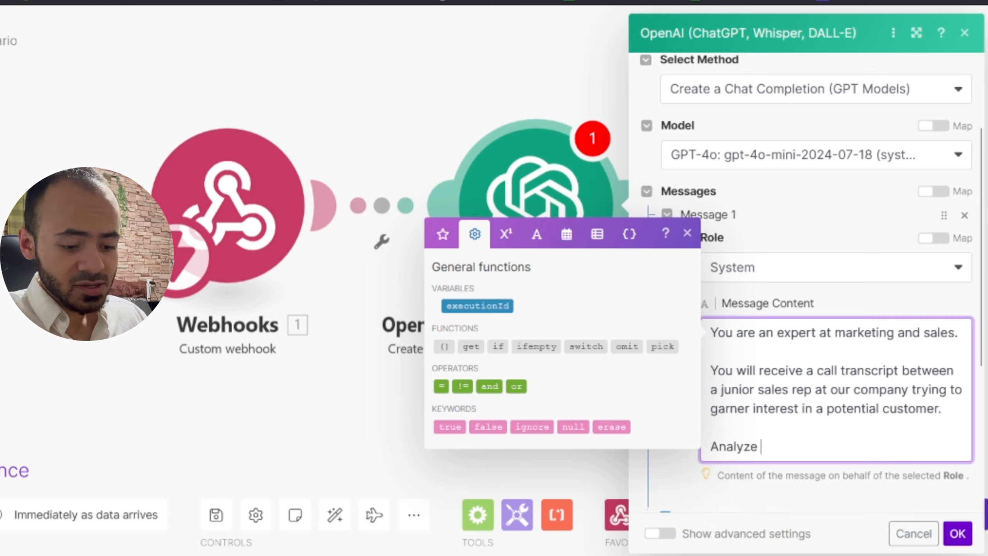
text(the transcript)
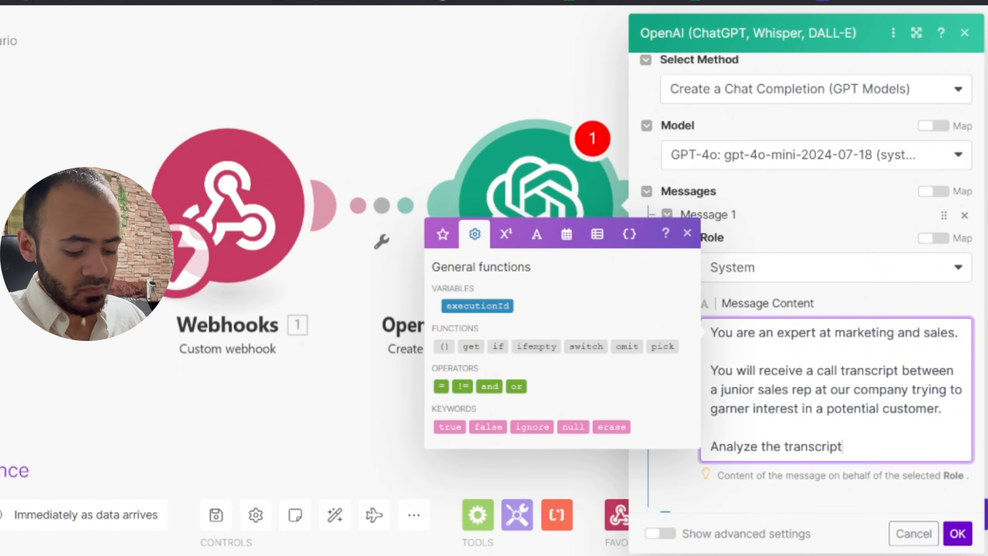
text(, and generate a)
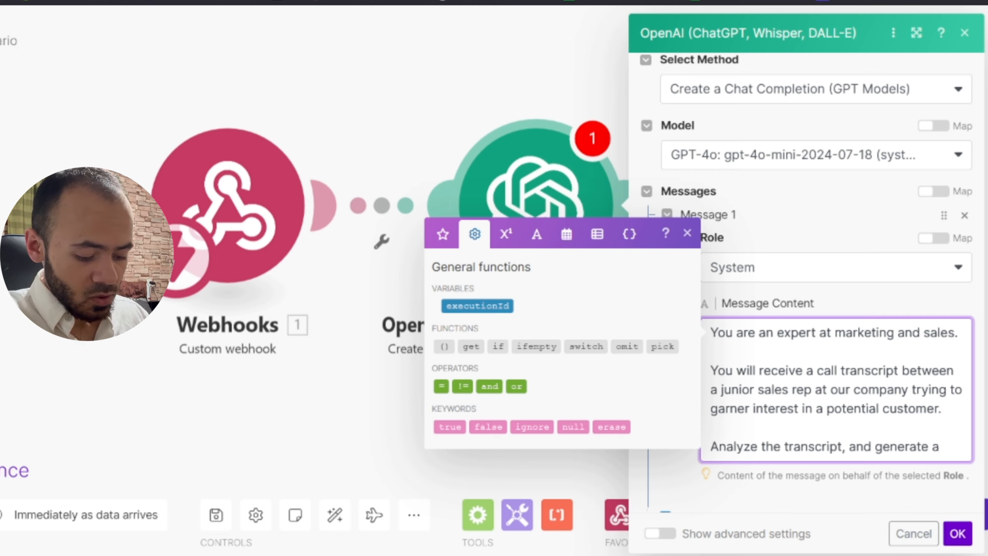
text( quallificatio)
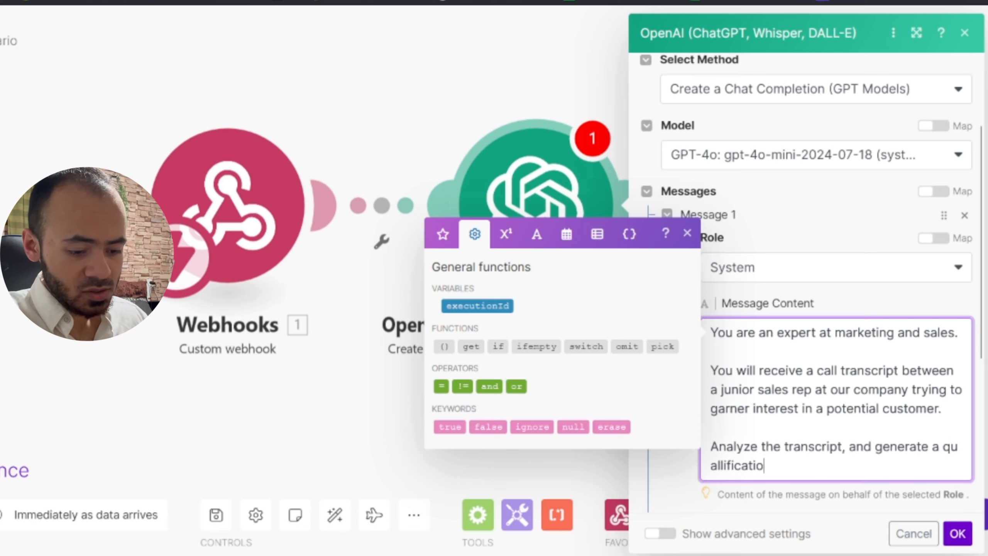
text(n score betwe)
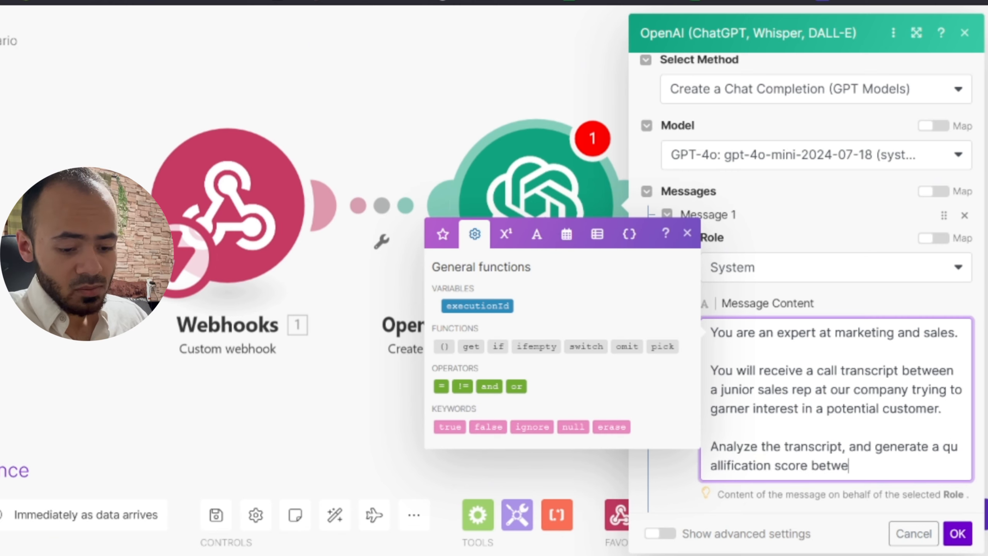
text(en 0-1000)
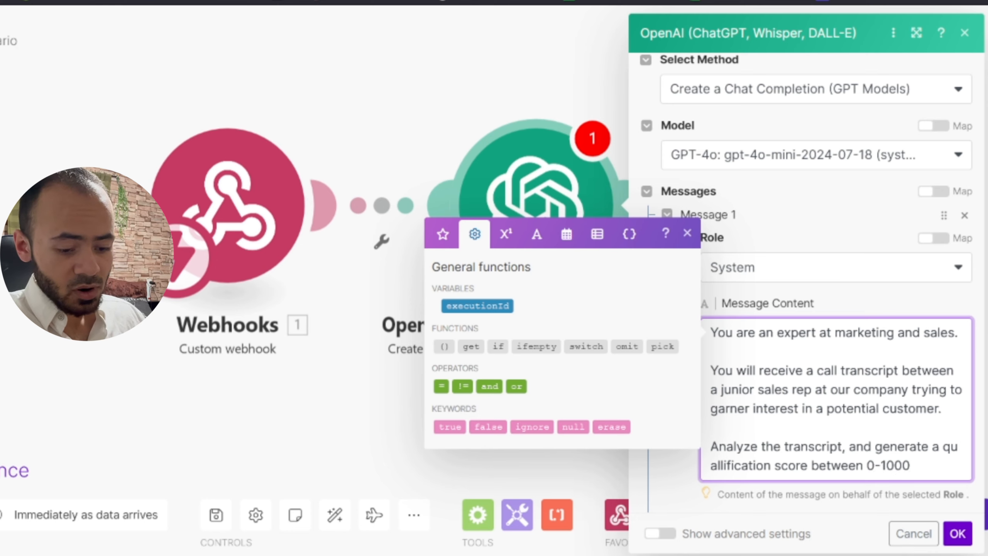
Step: Add a paragraph to the System message: "0 means they have absolutely 0 interest in our service."
key(Return)
key(Return)
text(0)
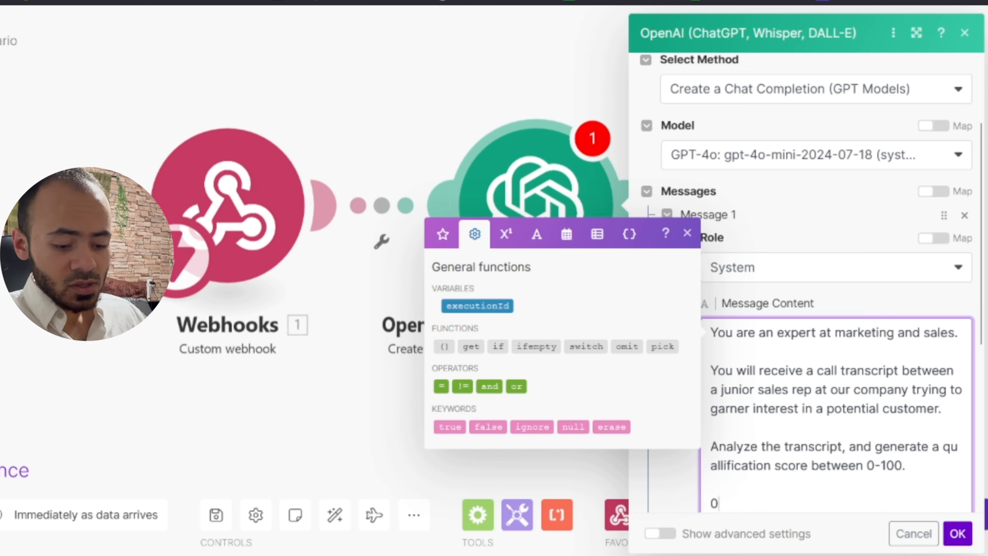
text( means they have)
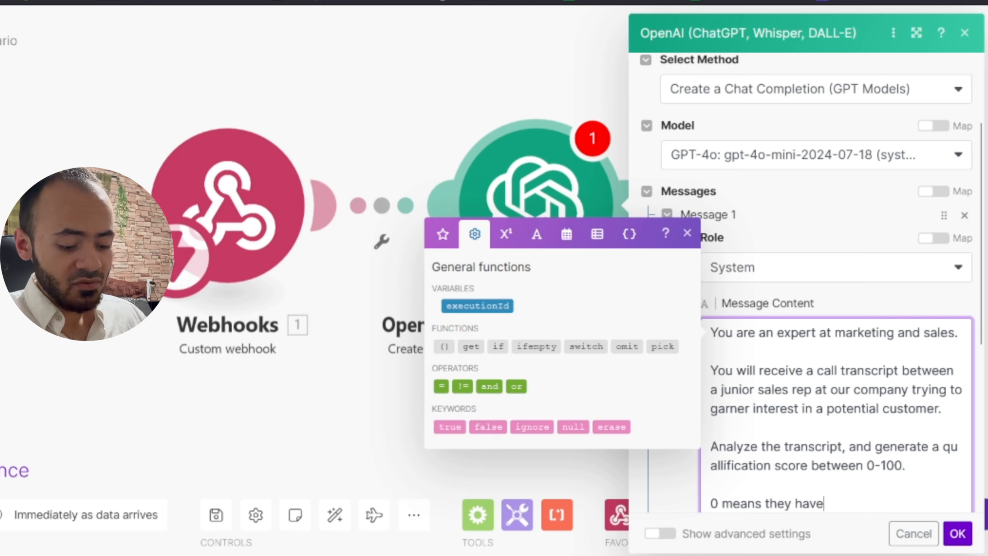
key(BackSpace)
key(BackSpace)
key(BackSpace)
text(ha)
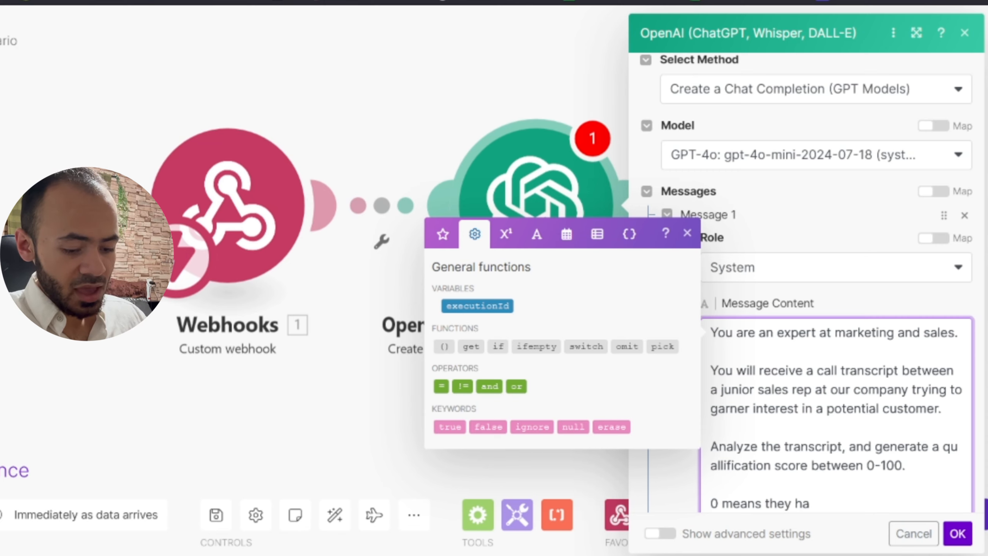
text(ve eabso)
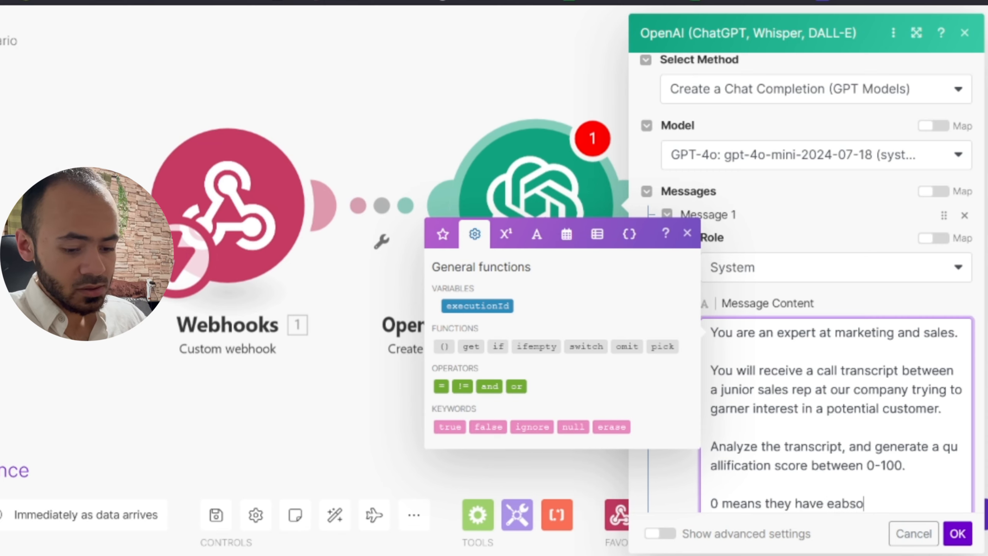
key(BackSpace)
key(BackSpace)
key(BackSpace)
key(BackSpace)
key(BackSpace)
text(absolu)
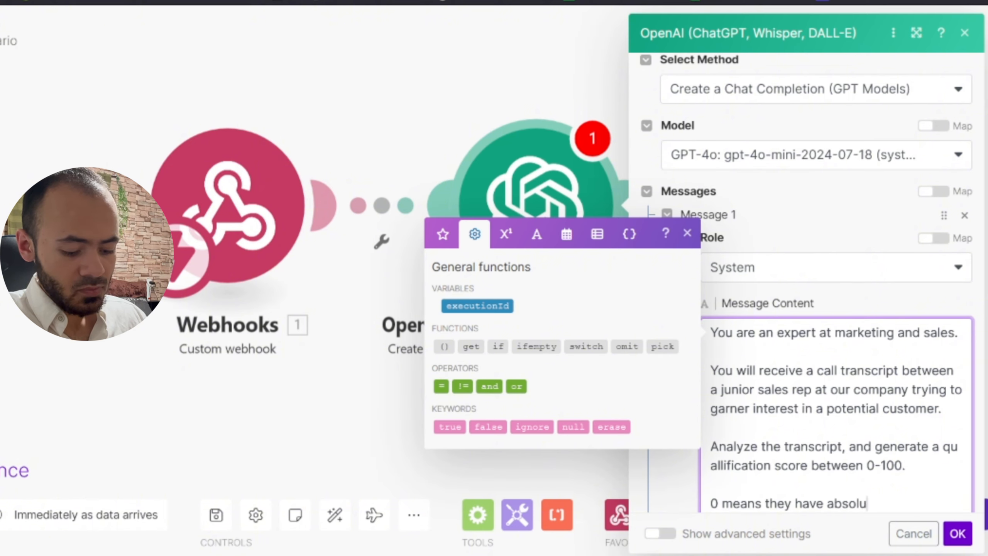
text(tely 0 inte)
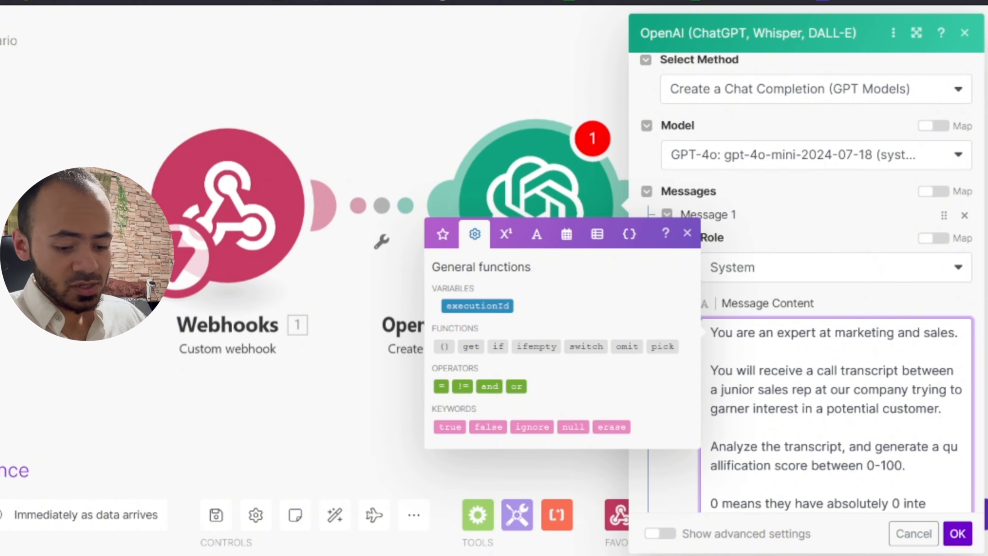
text(rest in ou)
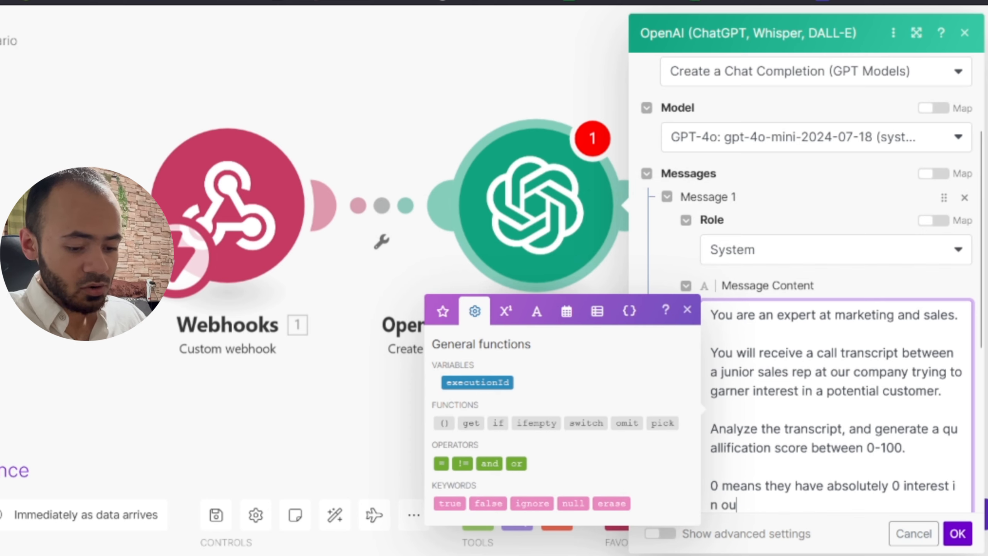
text(r service.)
Step: Add a paragraph to the System message: "100 means they are ready to buy our AI Voice Assistant system to scale their business."
key(Return)
key(Return)
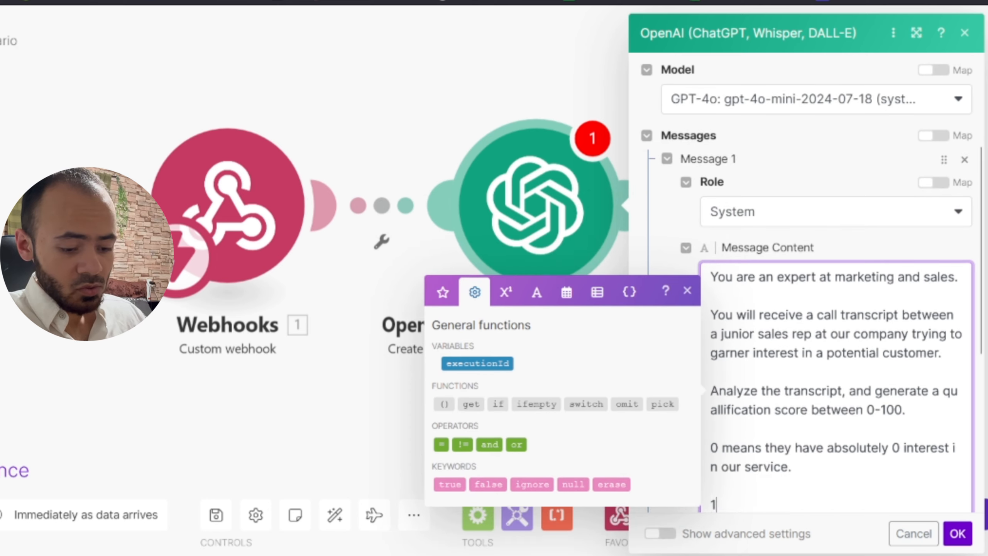
text(100 means they are ready to buy)
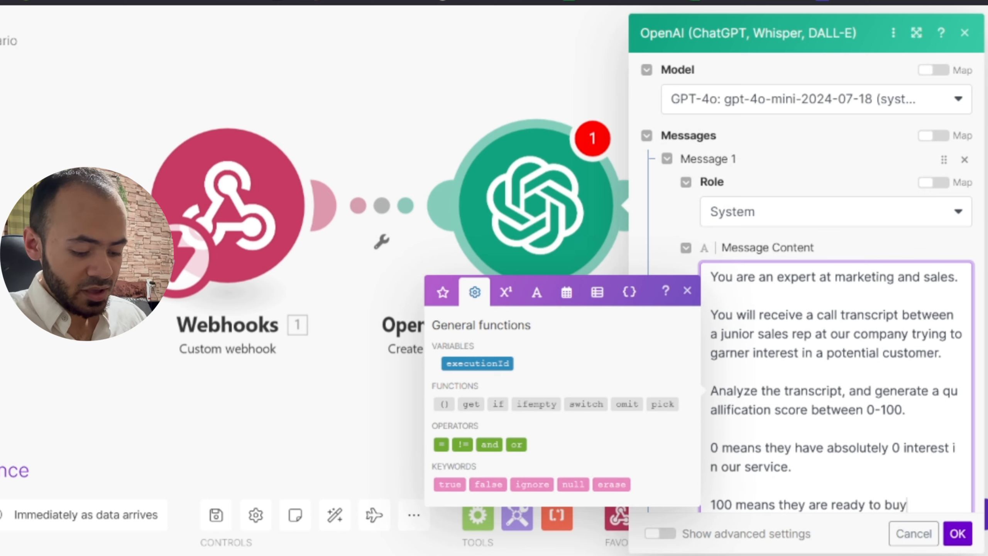
text( our A)
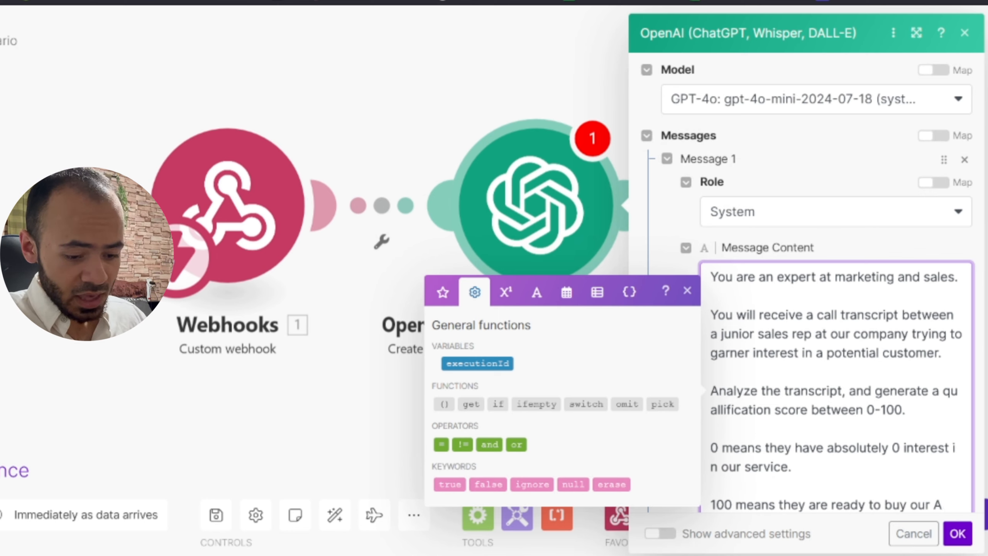
text(I Voice As)
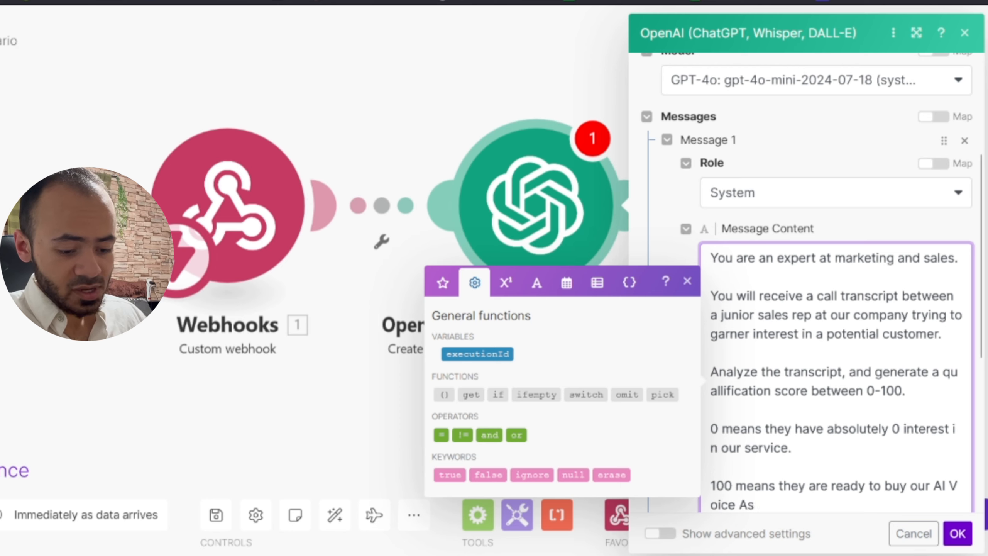
text(sistant system)
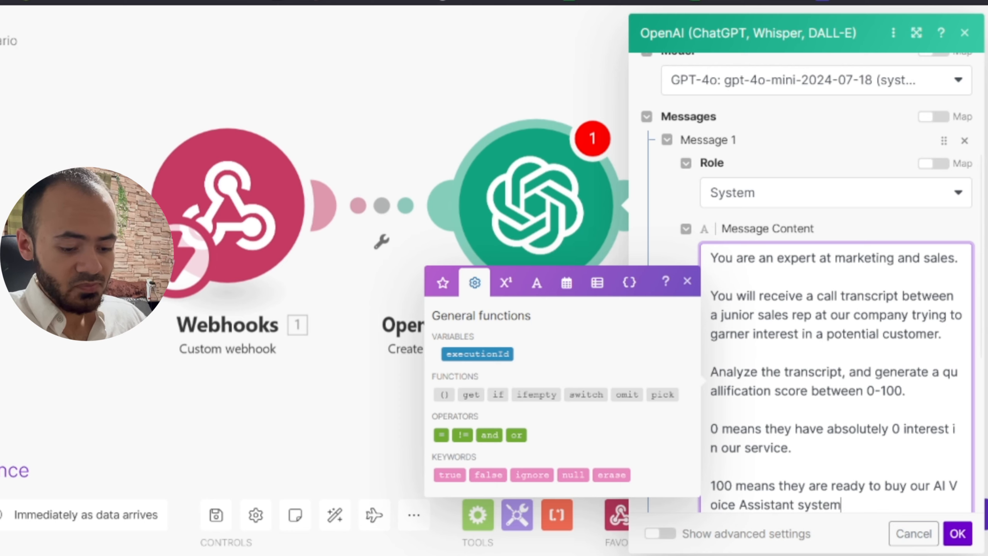
text( to scalee the)
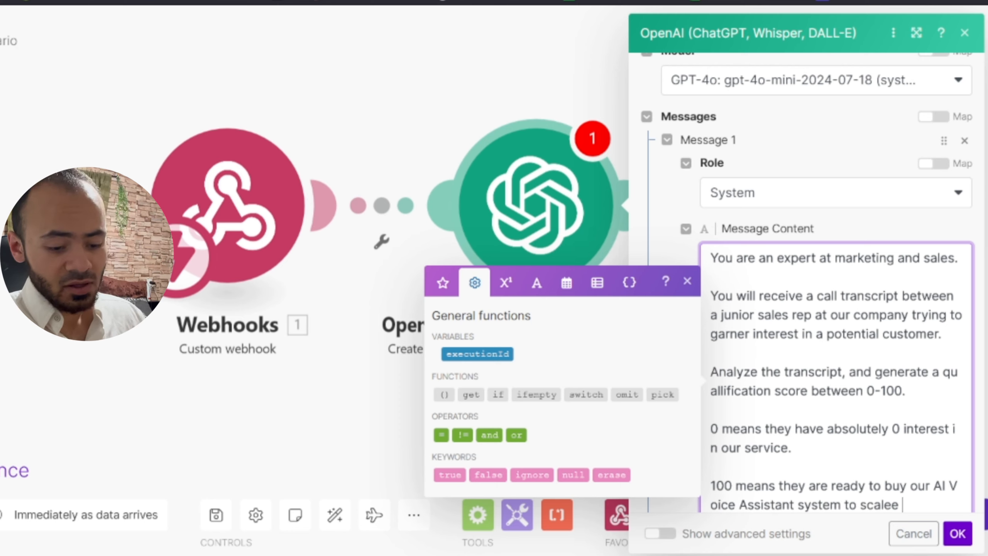
key(BackSpace)
key(BackSpace)
text(theeir)
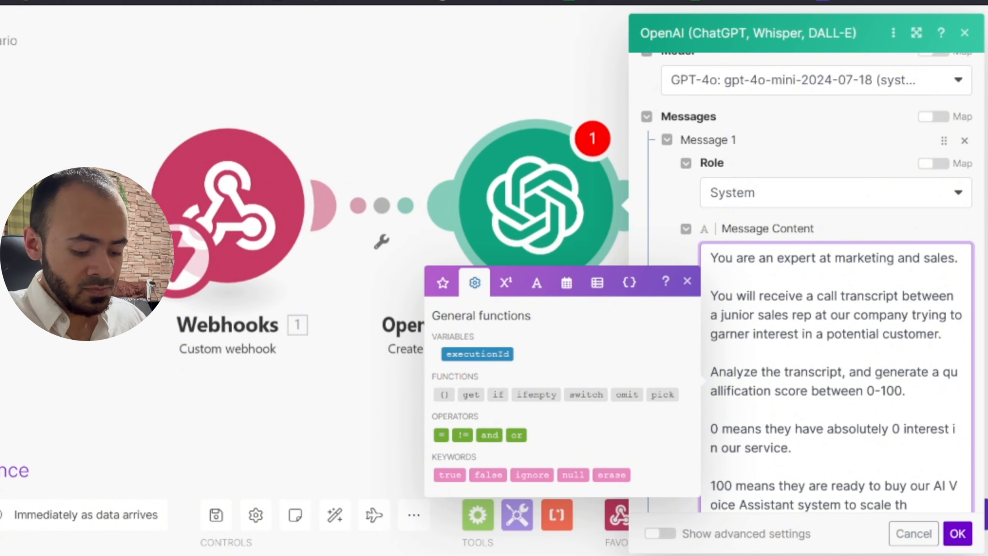
key(BackSpace)
key(BackSpace)
key(BackSpace)
key(BackSpace)
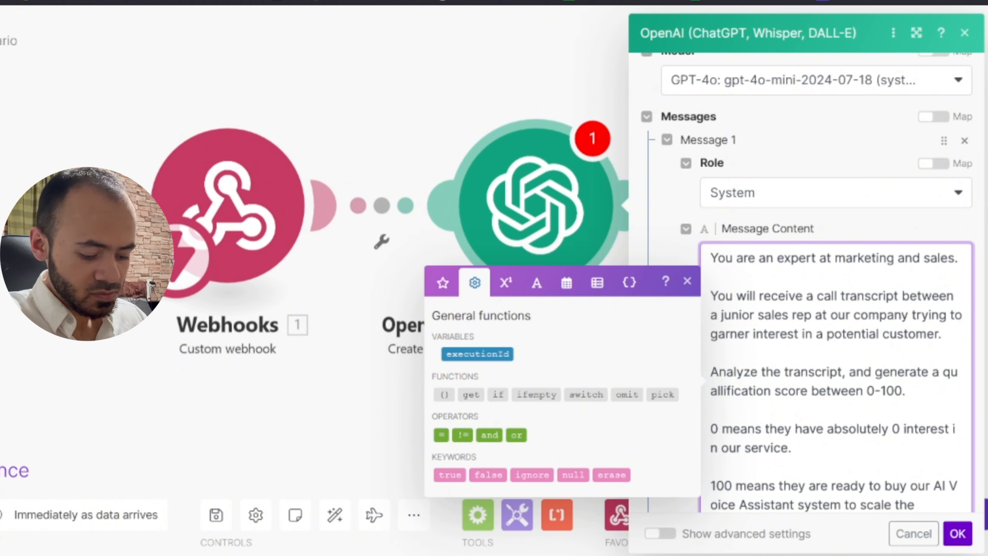
text(si)
key(BackSpace)
key(BackSpace)
text(bu)
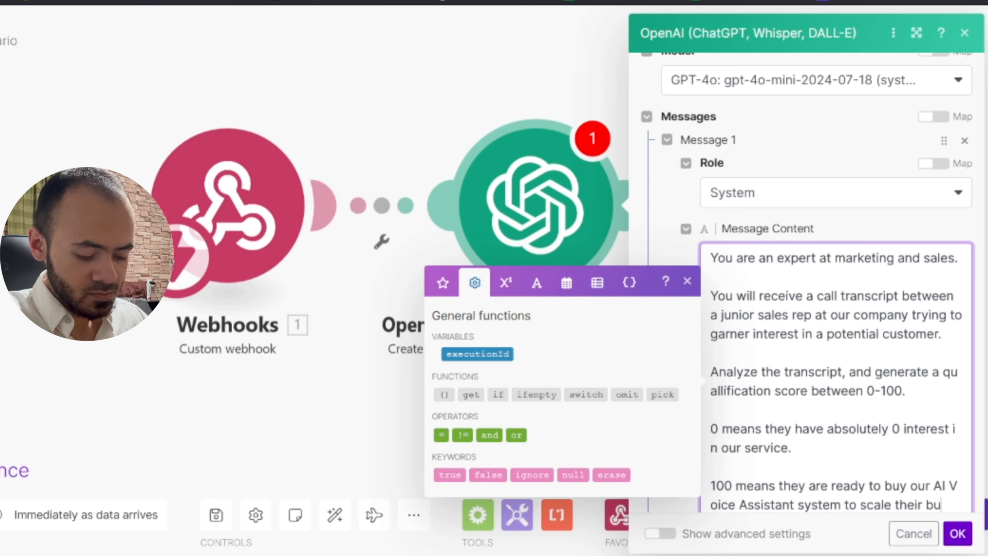
text(siness.)
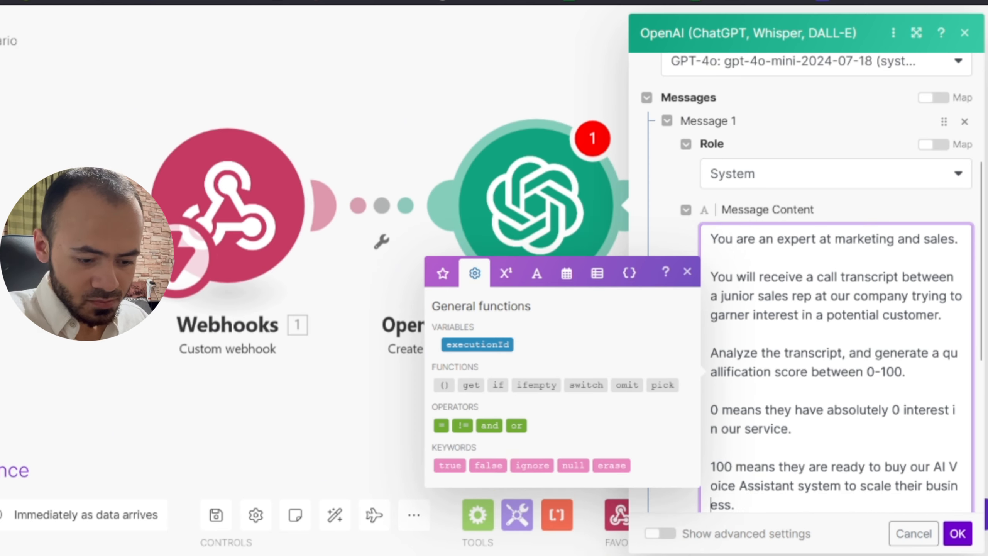
Step: Set the OpenAI module's Max Tokens to 200
scroll(823, 447, down, 5)
click(759, 467)
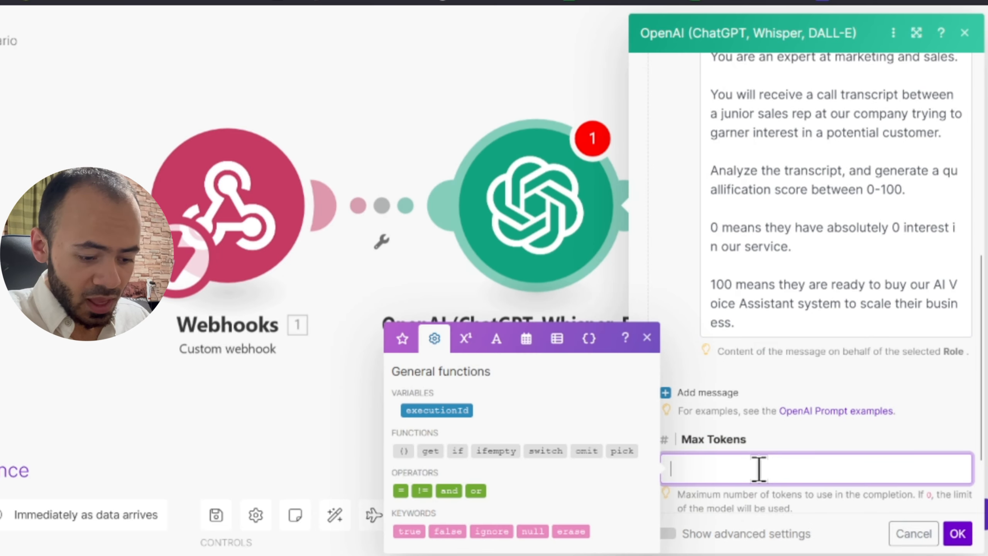
text(200)
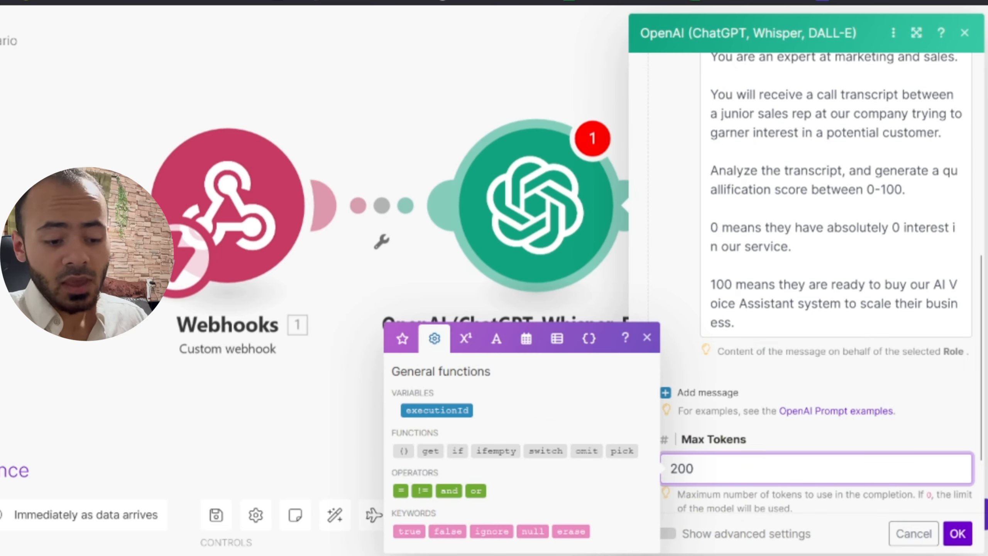
Step: End the System message with the paragraph "Output only the qualification score. Add nothing else to your output."
scroll(821, 428, up, 5)
click(819, 414)
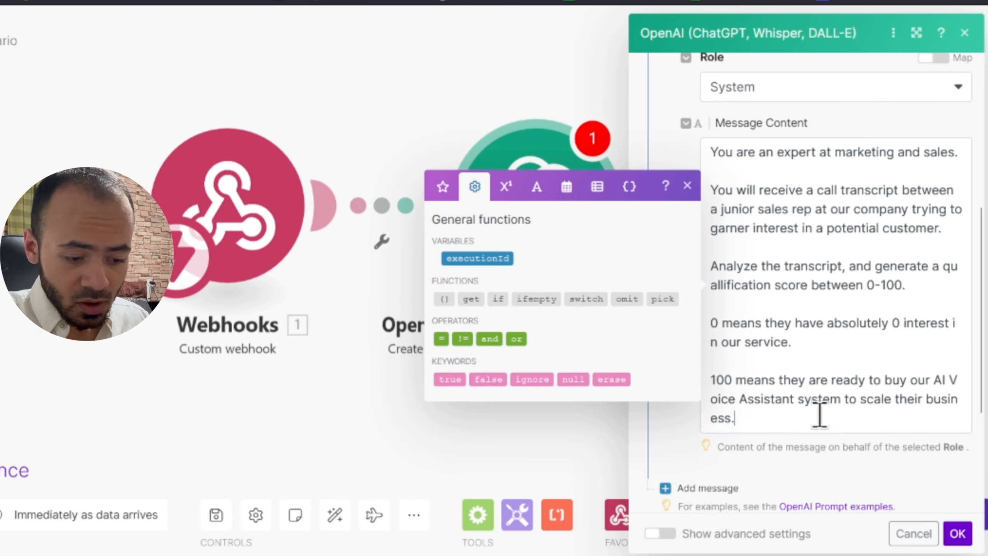
key(Return)
key(Return)
text(O)
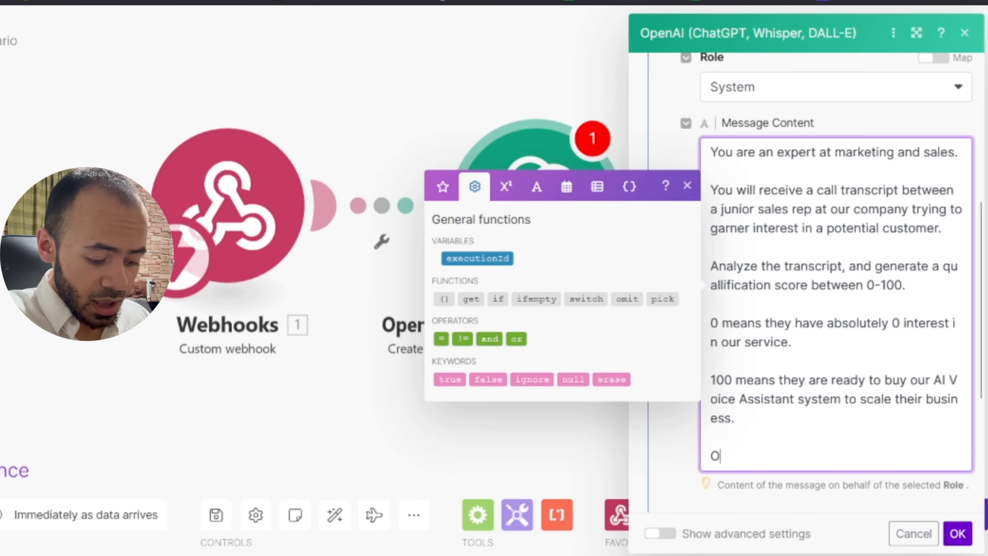
text(utput on)
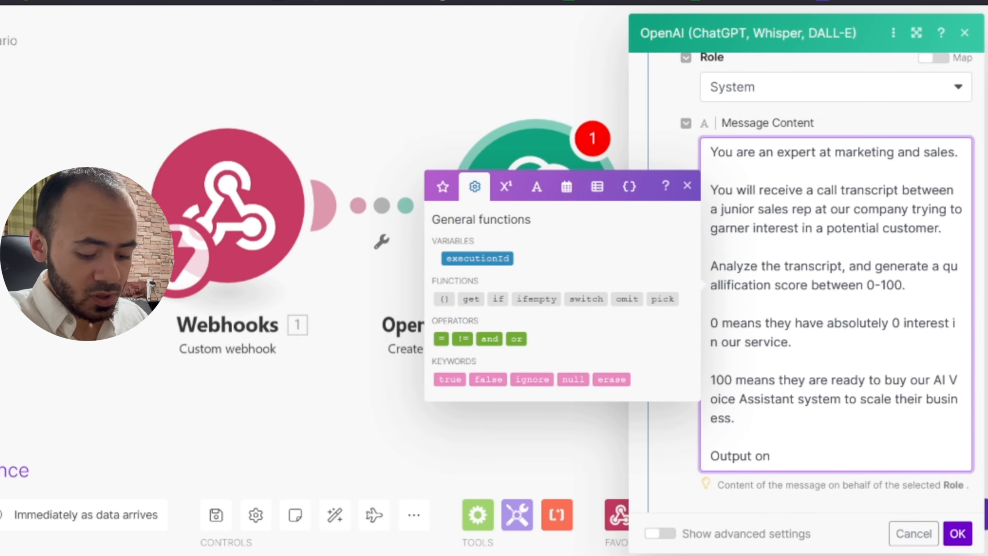
text(ly the qualification scoree)
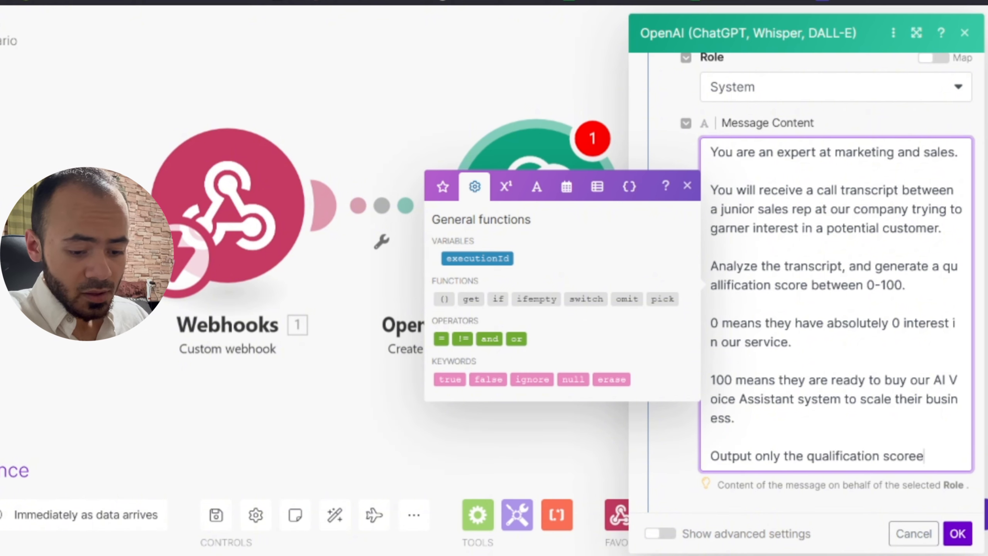
text(.  Add noth)
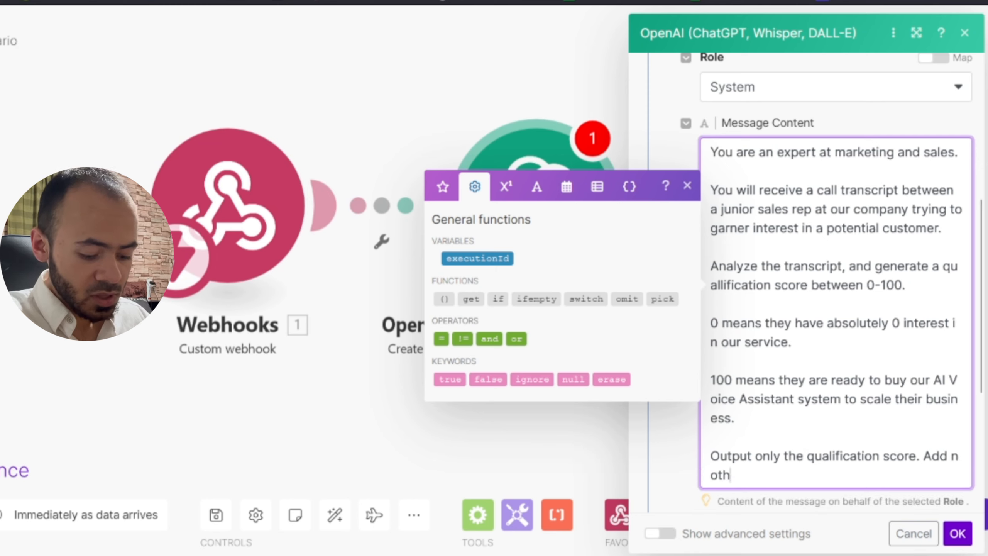
text(ing else to 7o)
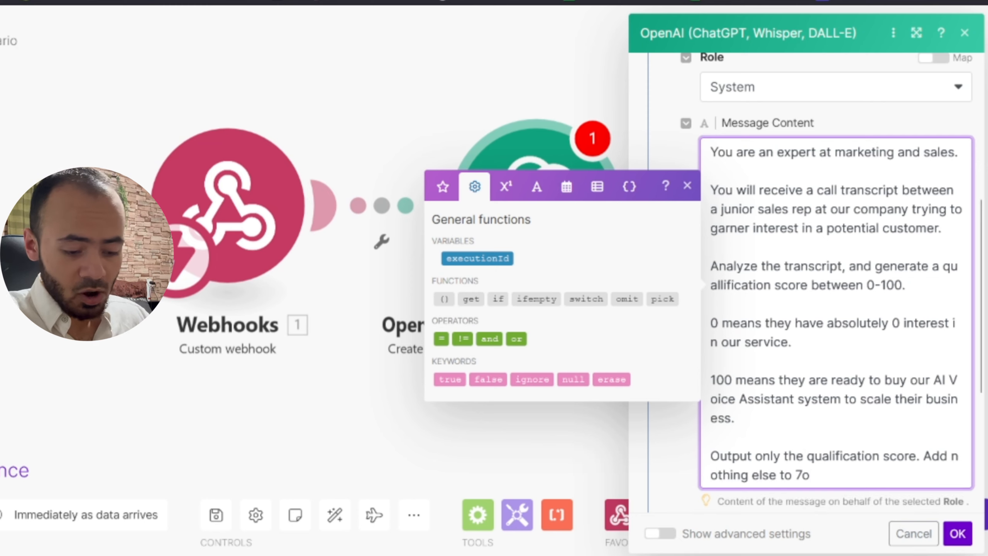
text(ur)
key(BackSpace)
key(BackSpace)
key(BackSpace)
key(BackSpace)
text(yo)
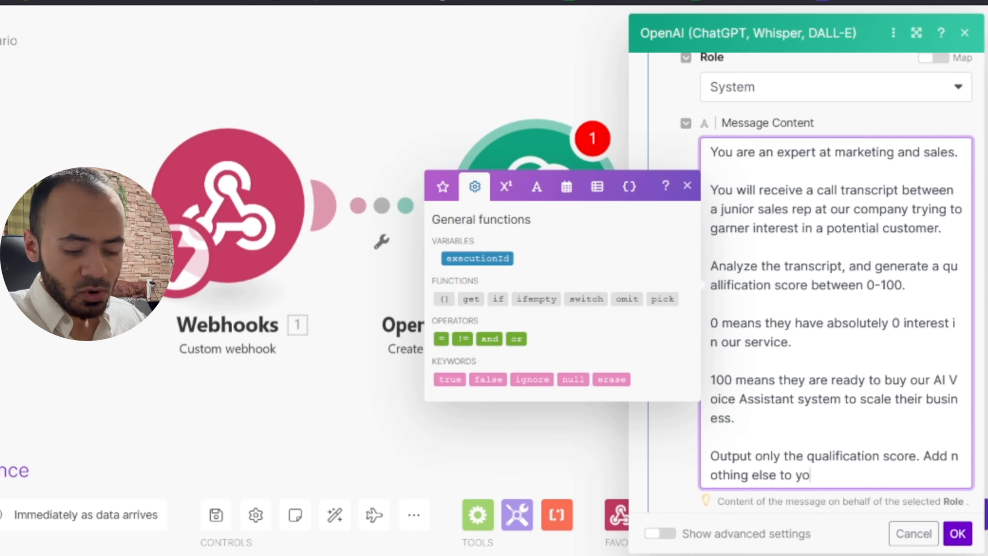
text(ur)
key(BackSpace)
text(ur outpuyt)
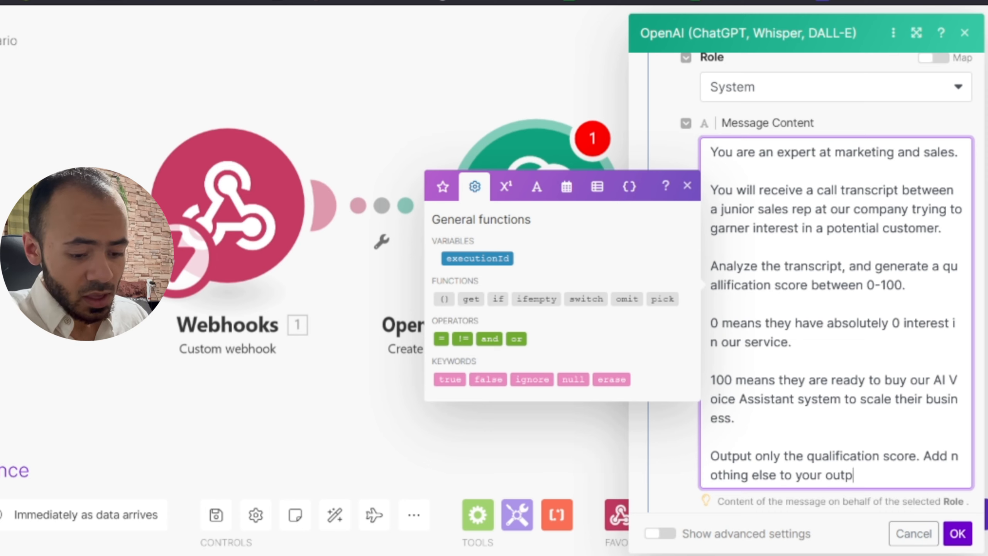
key(BackSpace)
key(BackSpace)
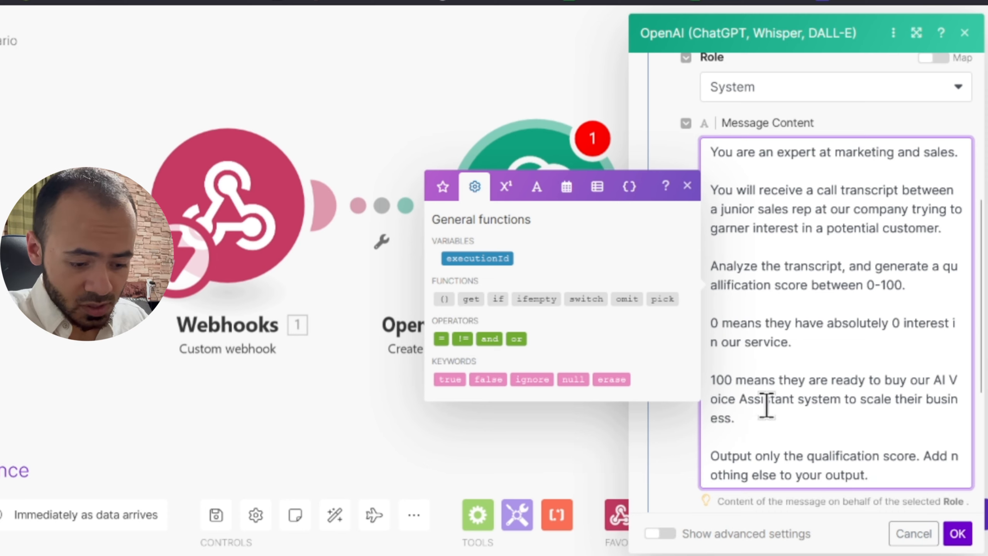
Step: Show the OpenAI module's advanced settings, set Temperature to 0.3 and save the module
scroll(723, 508, down, 5)
click(660, 534)
scroll(805, 448, down, 8)
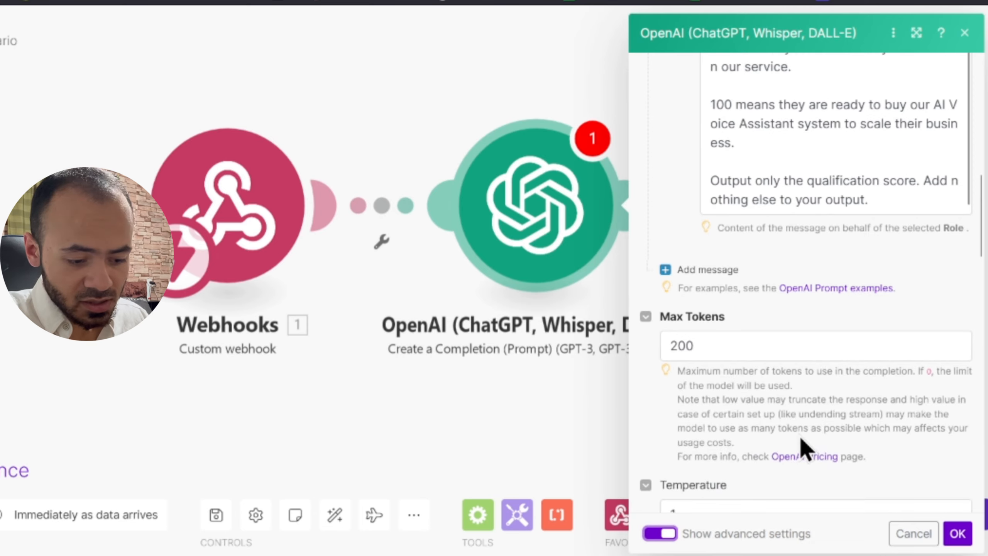
click(743, 249)
key(BackSpace)
text(0.3)
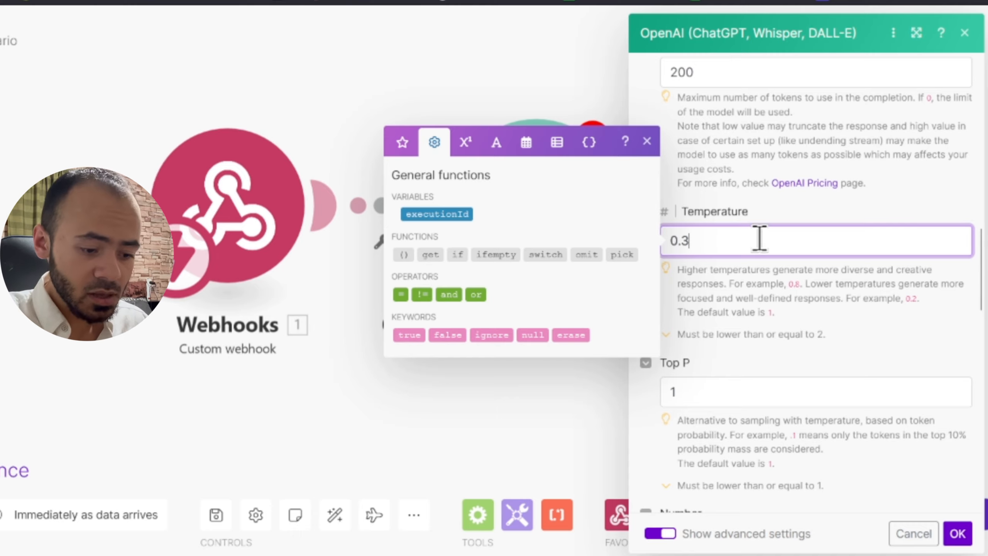
scroll(759, 237, up, 3)
click(916, 371)
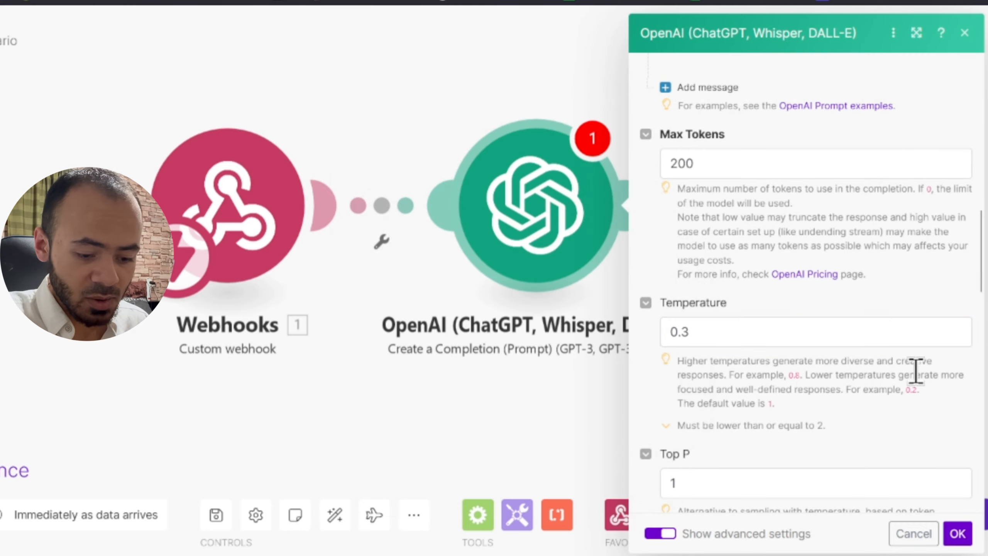
click(957, 534)
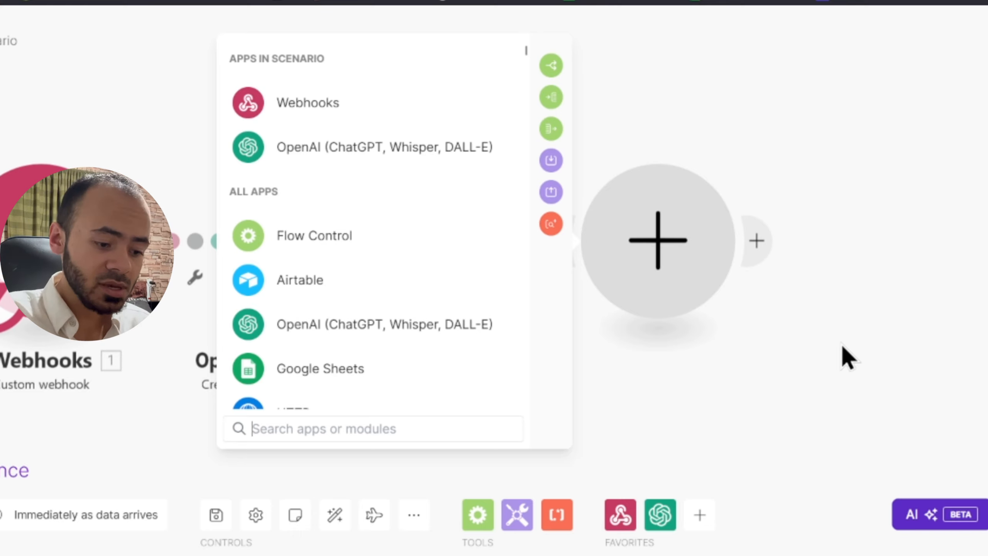
Step: Add a Google Sheets Search Rows module after the OpenAI module
scroll(346, 249, down, 2)
click(355, 272)
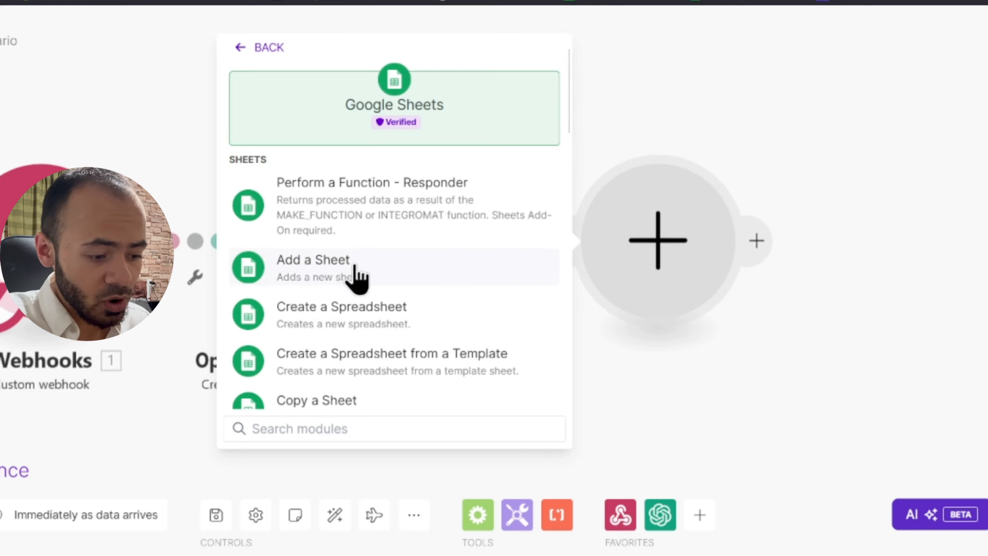
scroll(428, 218, down, 10)
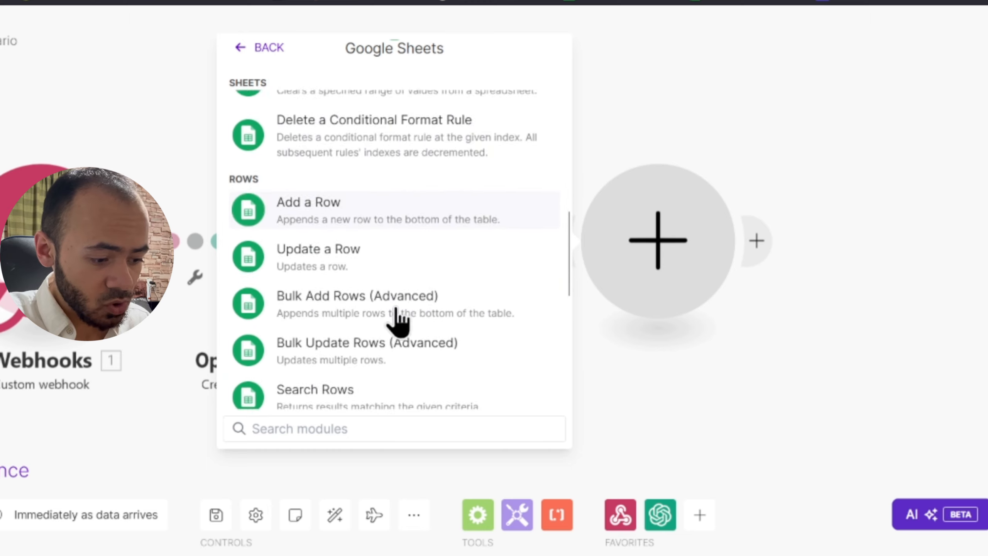
scroll(397, 322, down, 3)
click(397, 324)
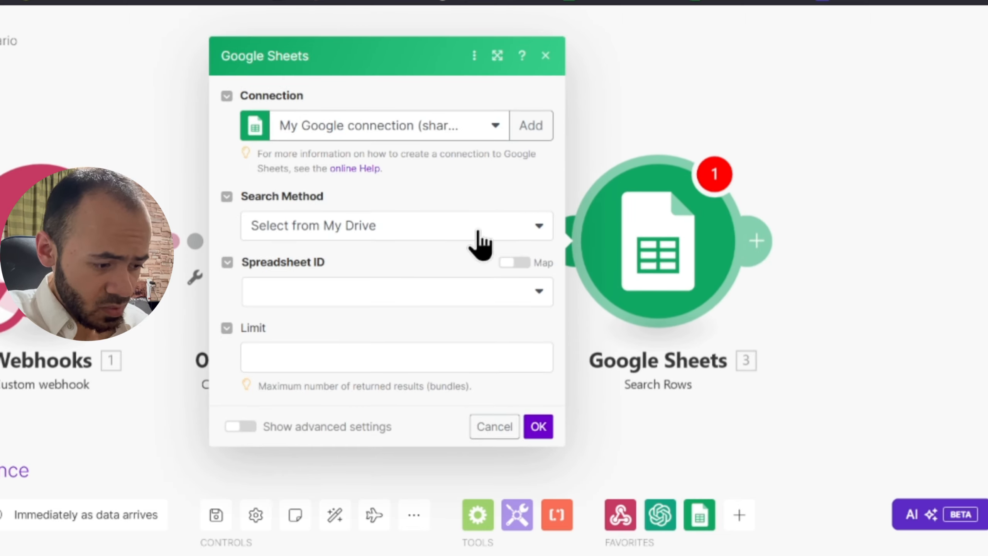
click(397, 294)
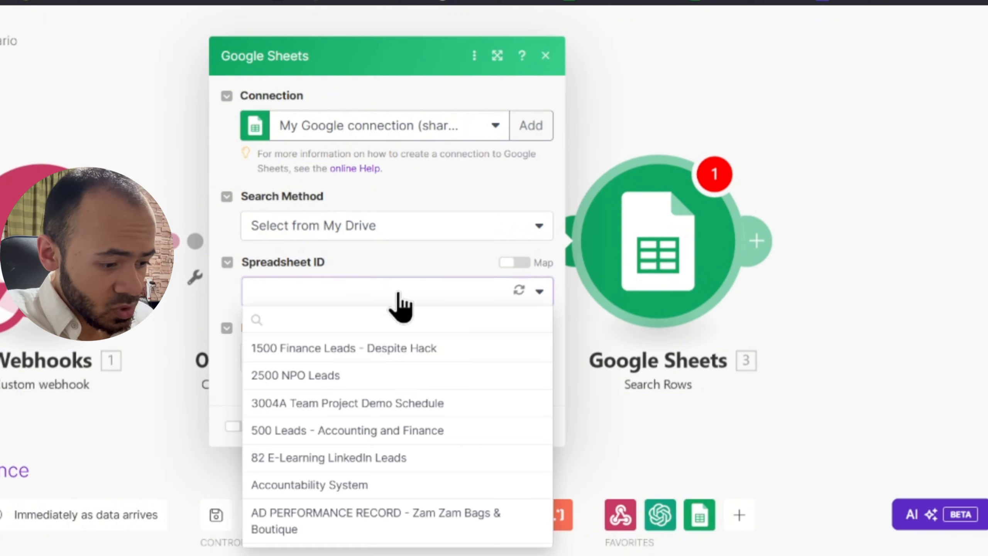
scroll(370, 393, down, 3)
click(399, 232)
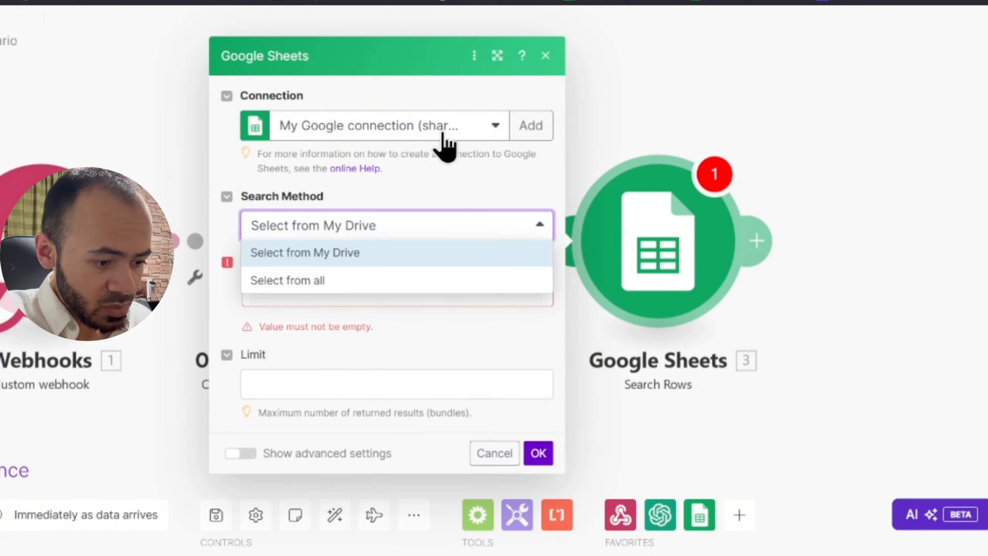
Step: Switch the Search Rows module to the other saved Google connection and select Sheet1 of the Dummy Leads spreadsheet
click(444, 136)
click(452, 193)
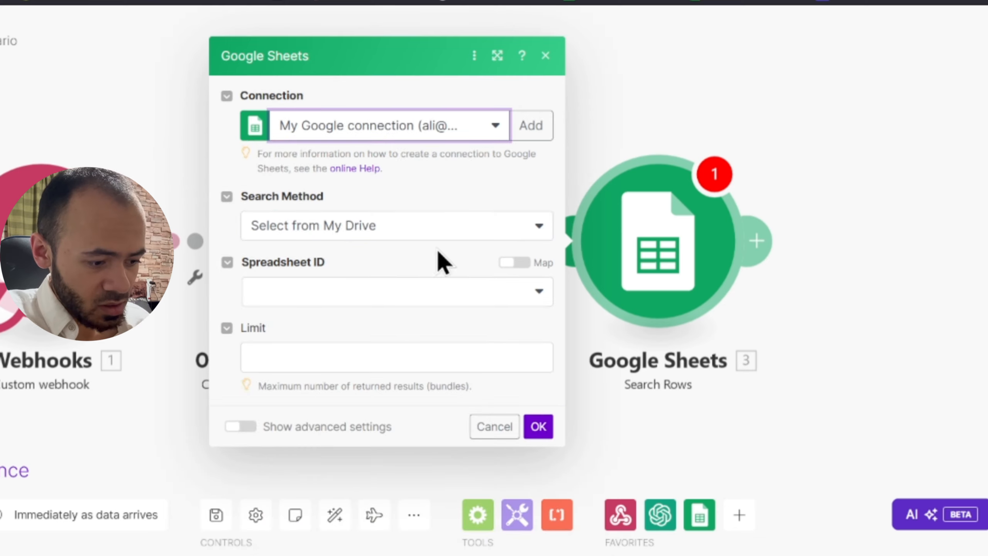
click(440, 298)
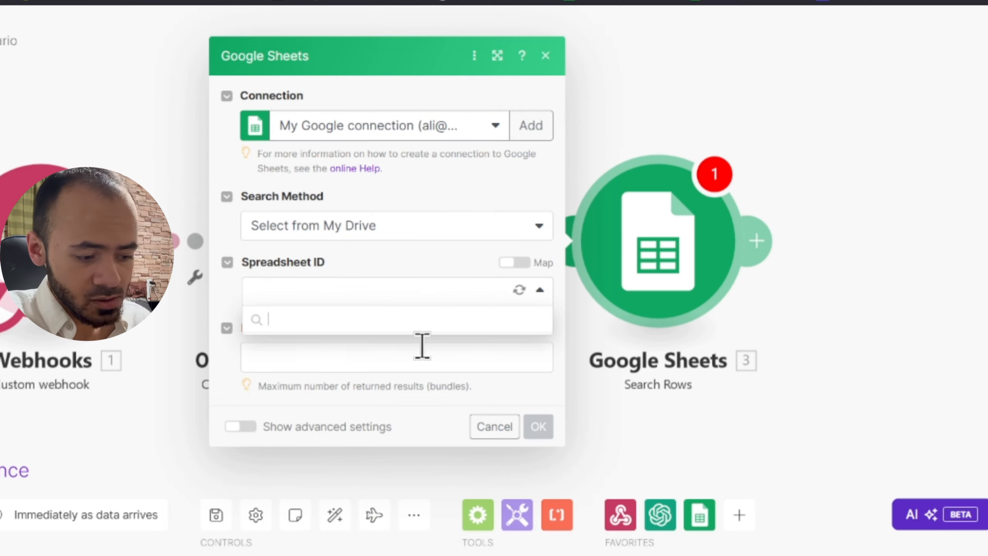
click(344, 399)
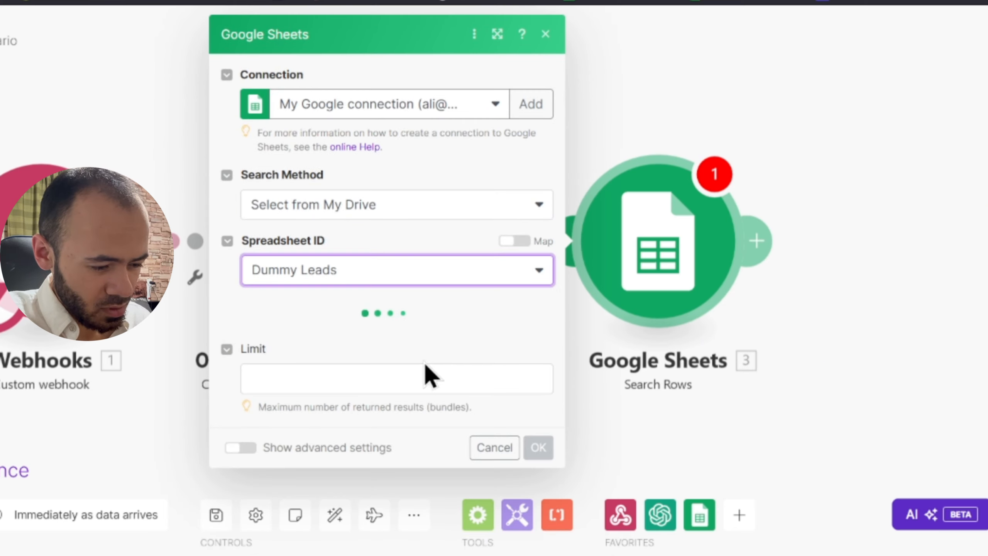
click(400, 334)
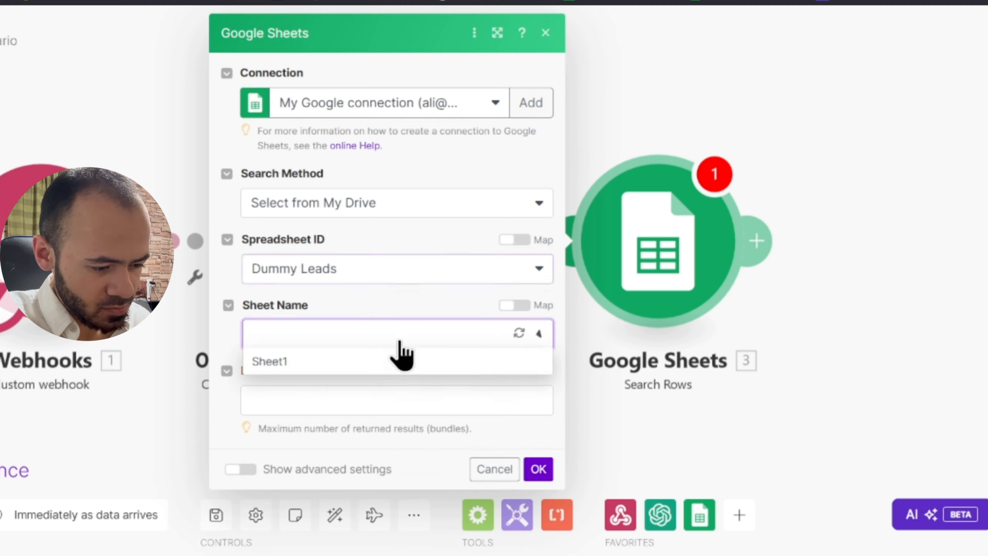
click(404, 364)
Step: Set the Search Rows filter to Name (A) with the Equal to text operator, leave its value empty and save the module
scroll(400, 424, down, 3)
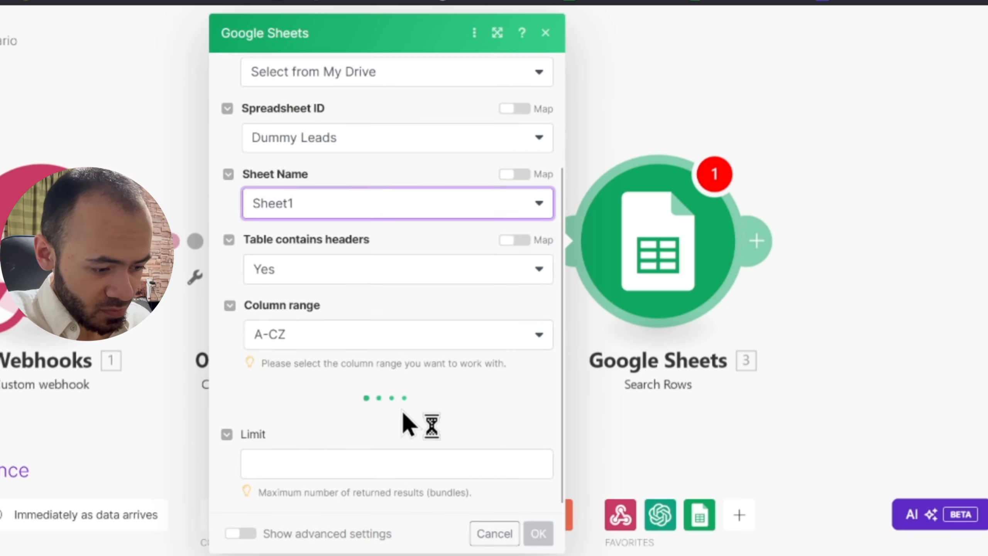
scroll(394, 405, down, 3)
click(393, 332)
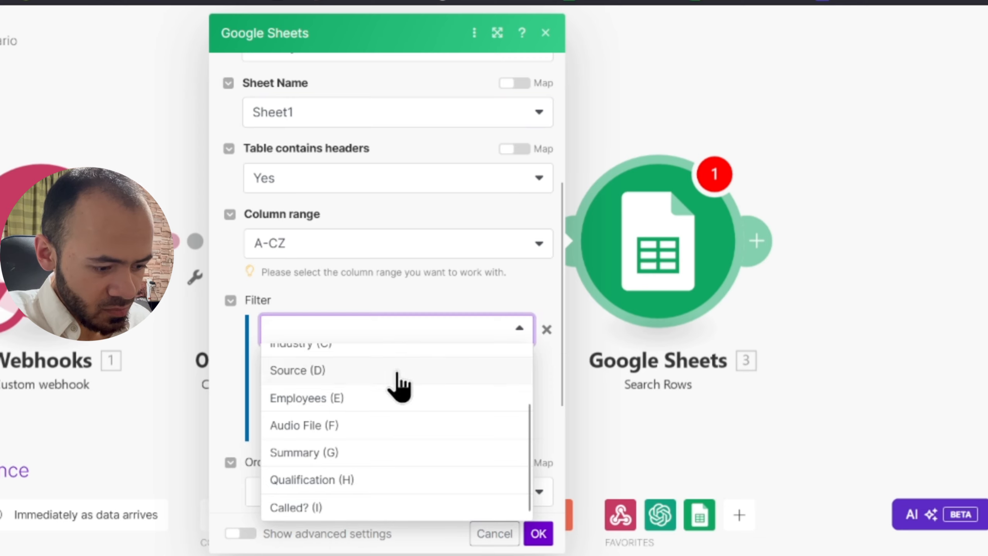
scroll(375, 471, up, 2)
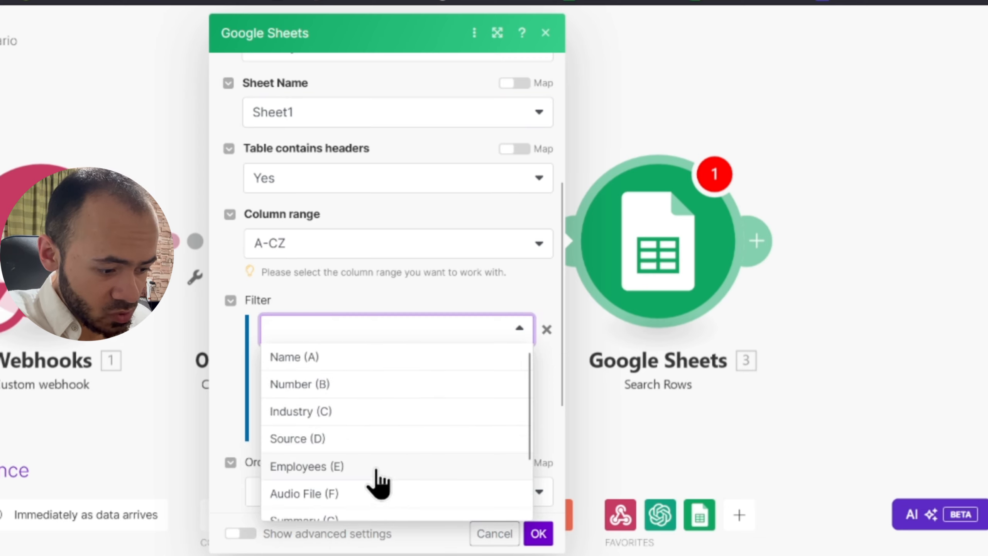
click(350, 358)
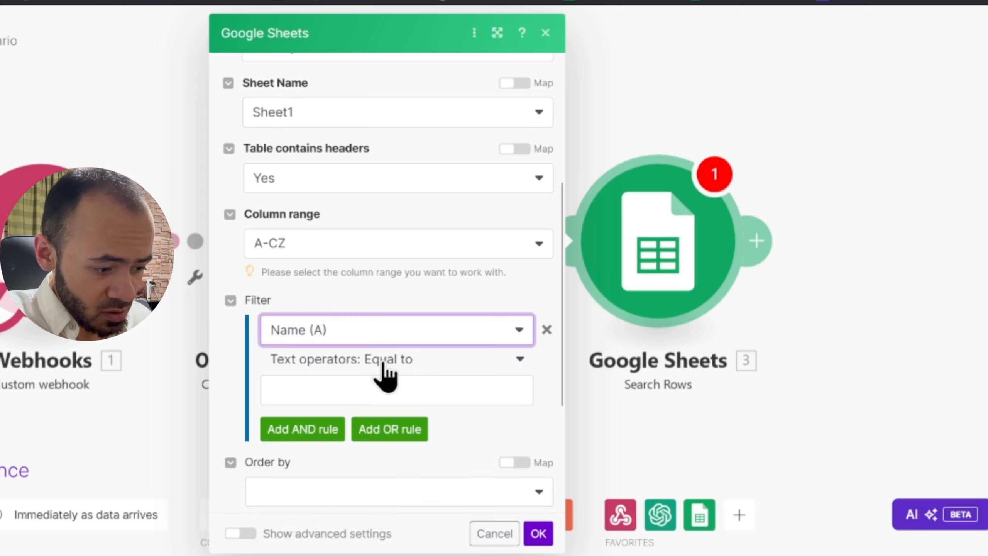
click(446, 391)
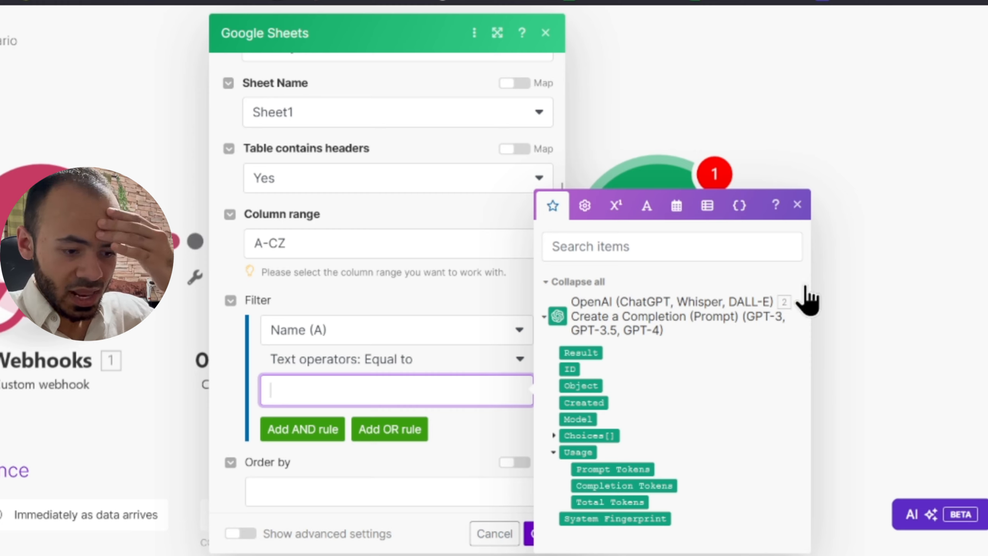
click(536, 535)
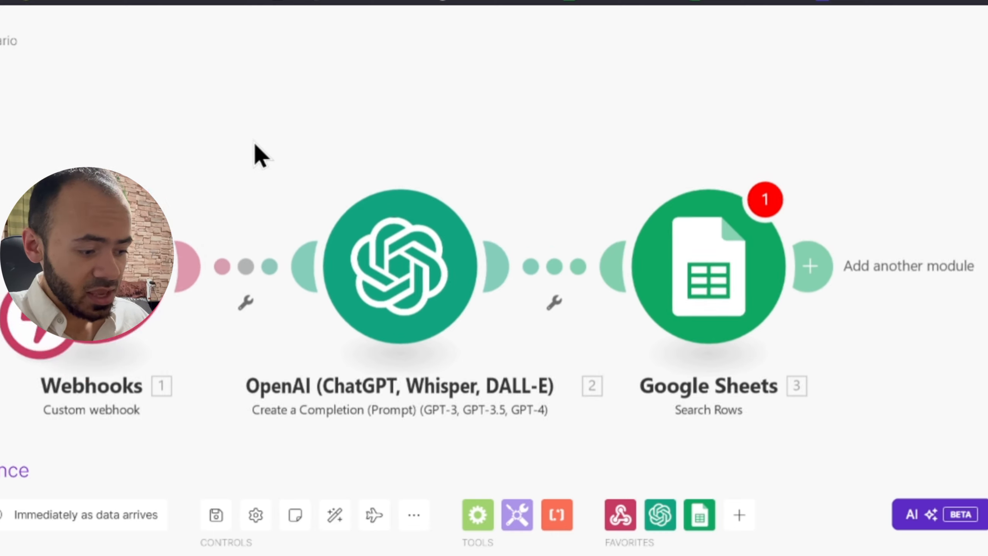
Step: Check the Search Rows module's settings, close them and save the scenario
click(680, 243)
scroll(516, 312, down, 3)
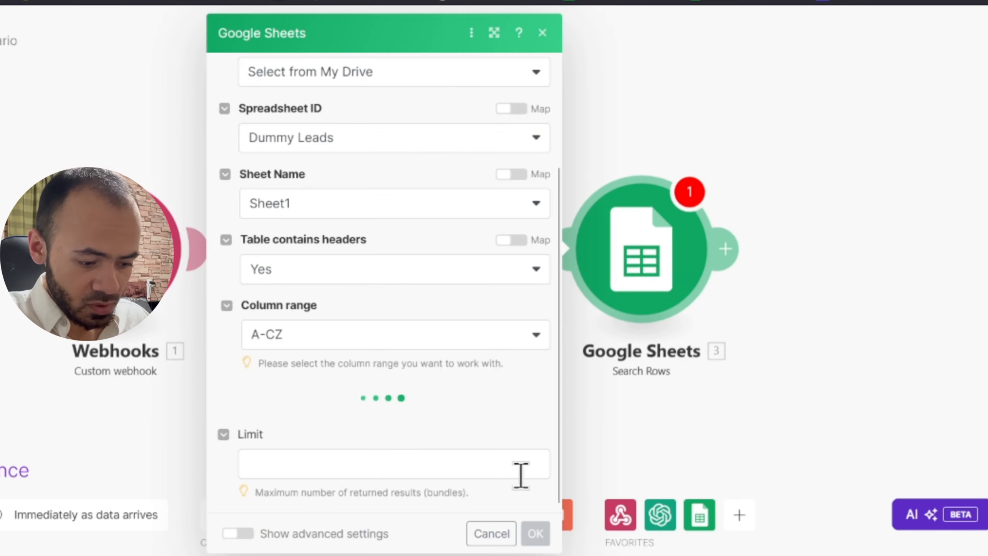
click(619, 419)
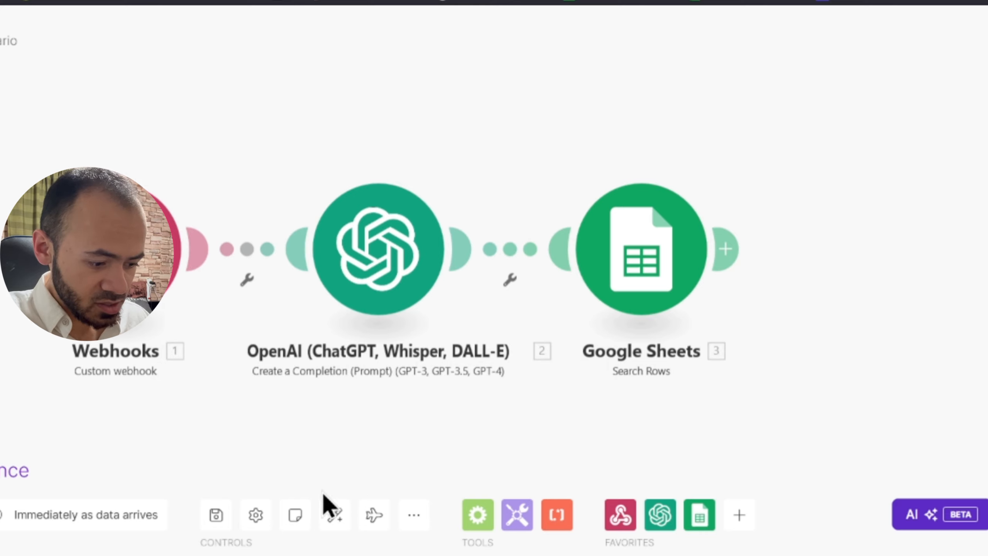
click(215, 516)
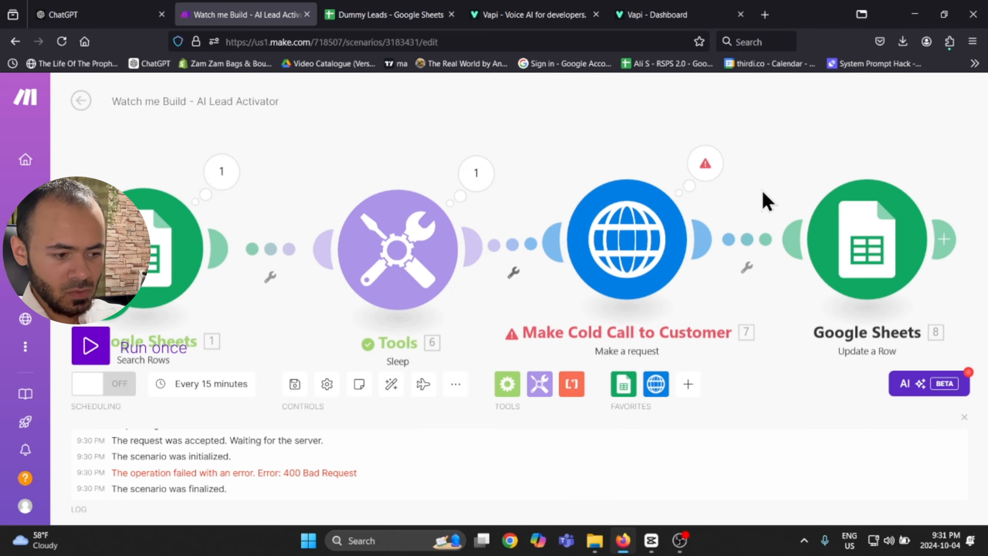
Step: Run the Watch me Build - AI Lead Activator scenario once in full-screen view
key(F11)
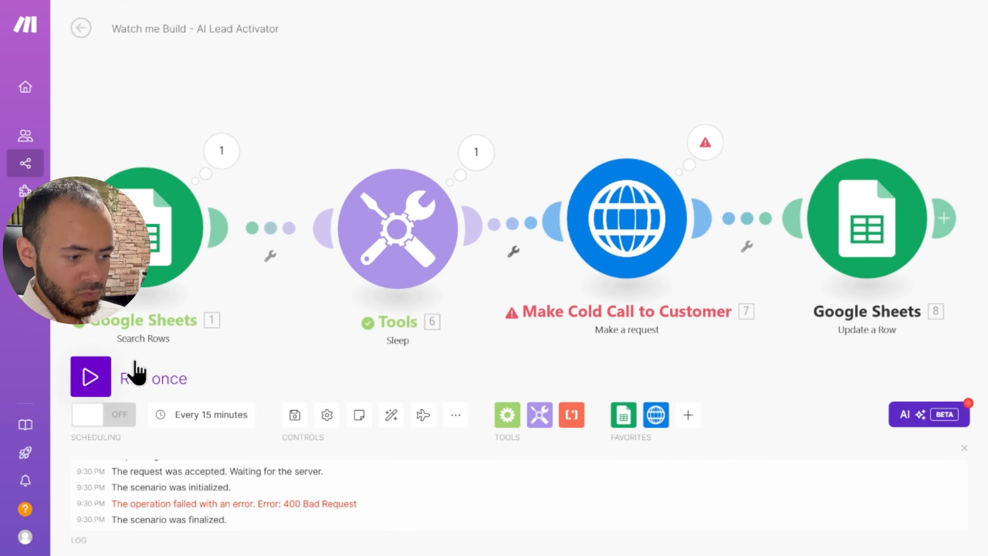
click(93, 377)
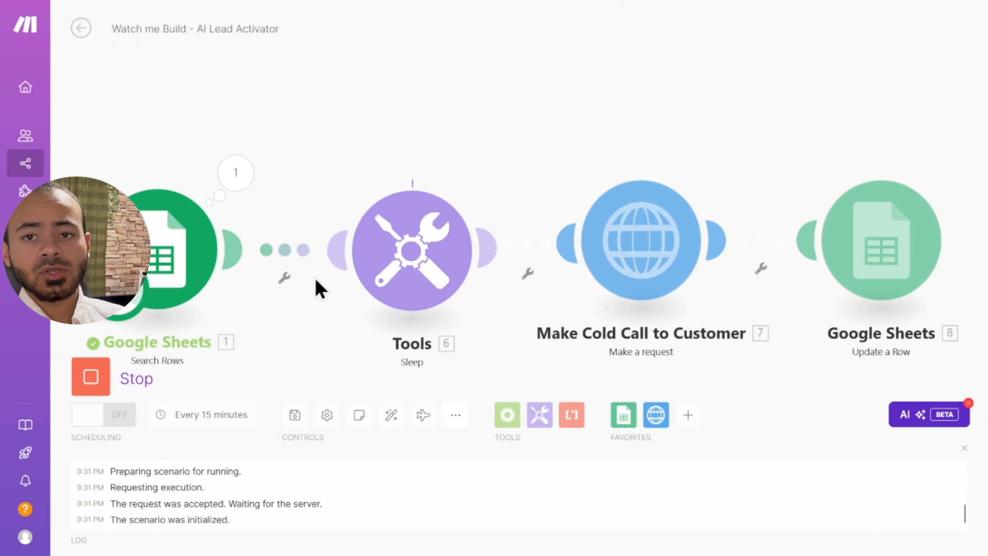
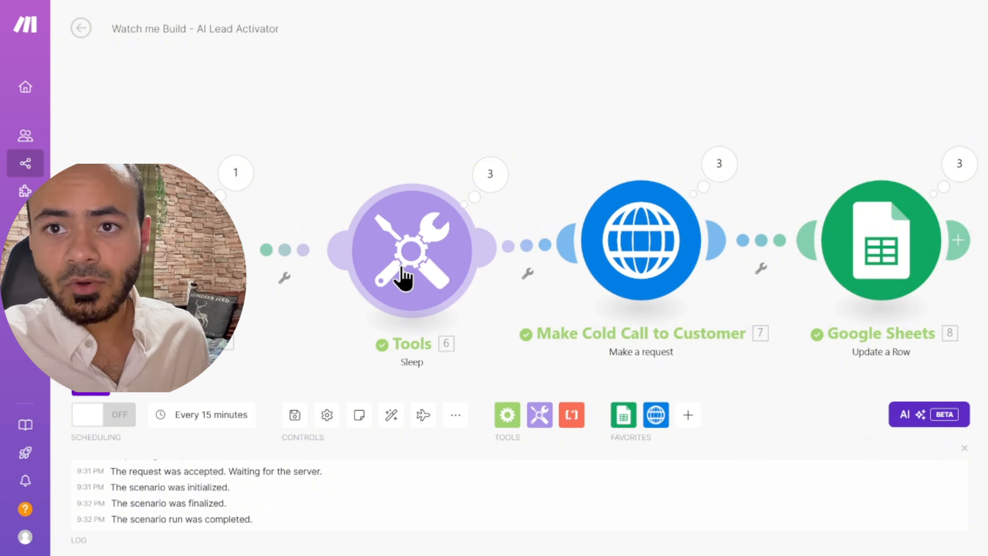
Step: Open the End of Call Report scenario for editing and run it once with the existing webhook data
click(82, 29)
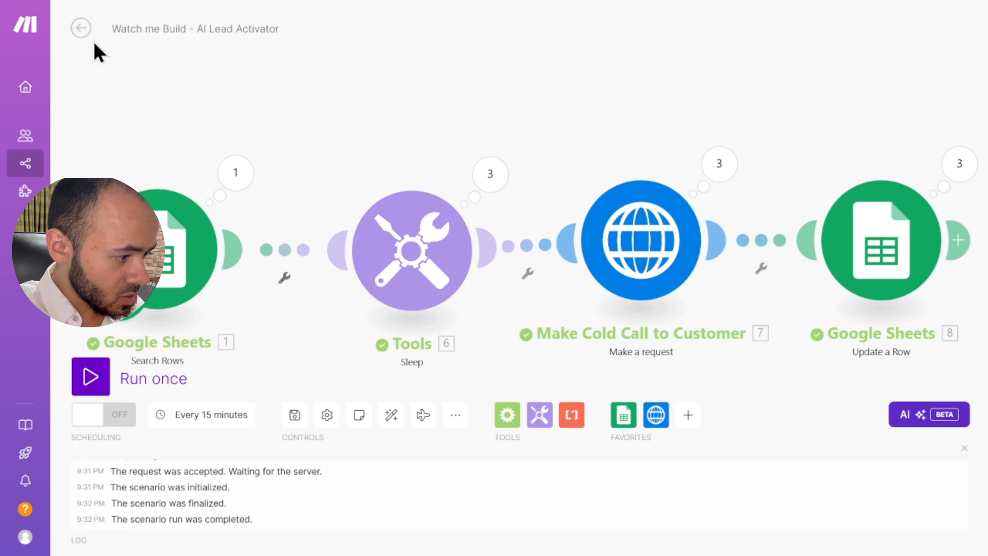
click(82, 31)
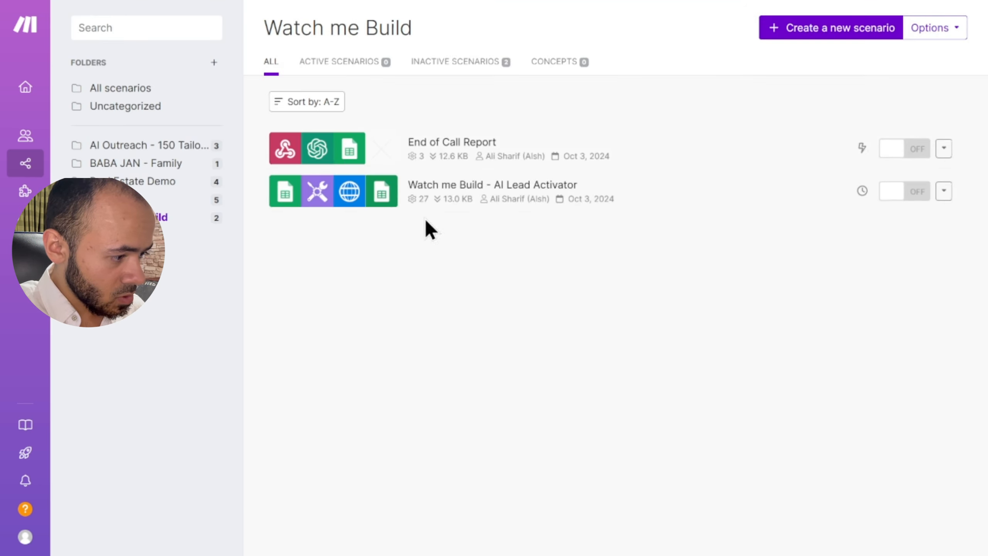
click(452, 153)
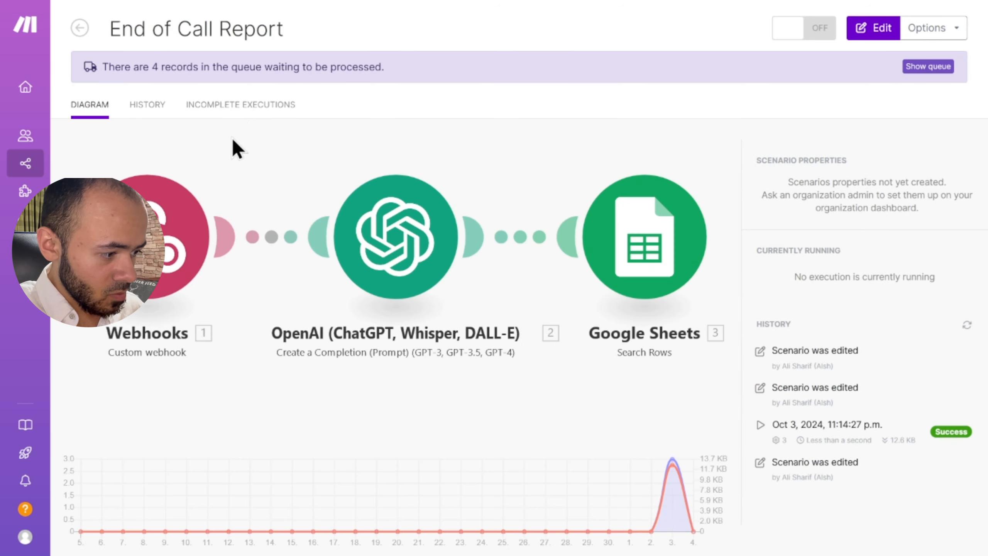
click(237, 159)
click(124, 473)
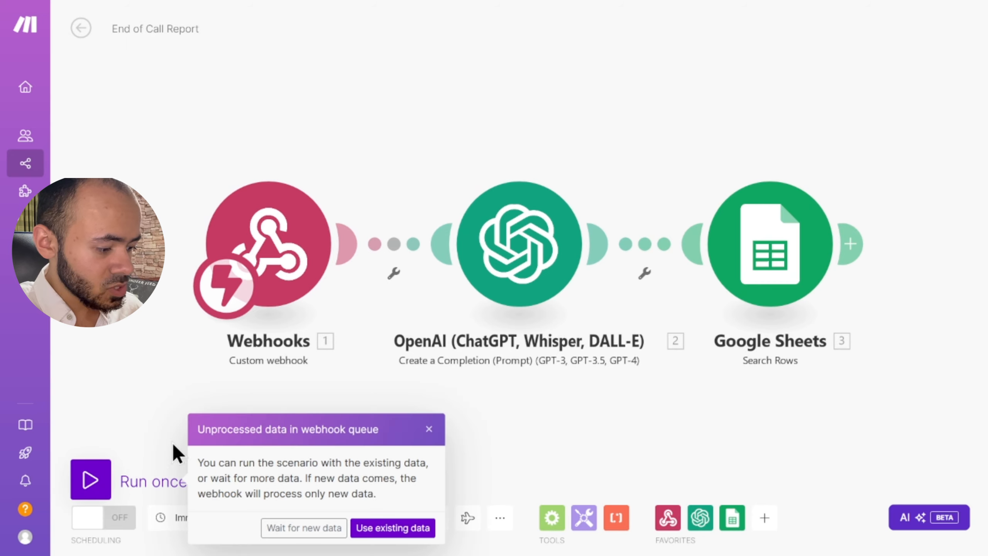
click(385, 525)
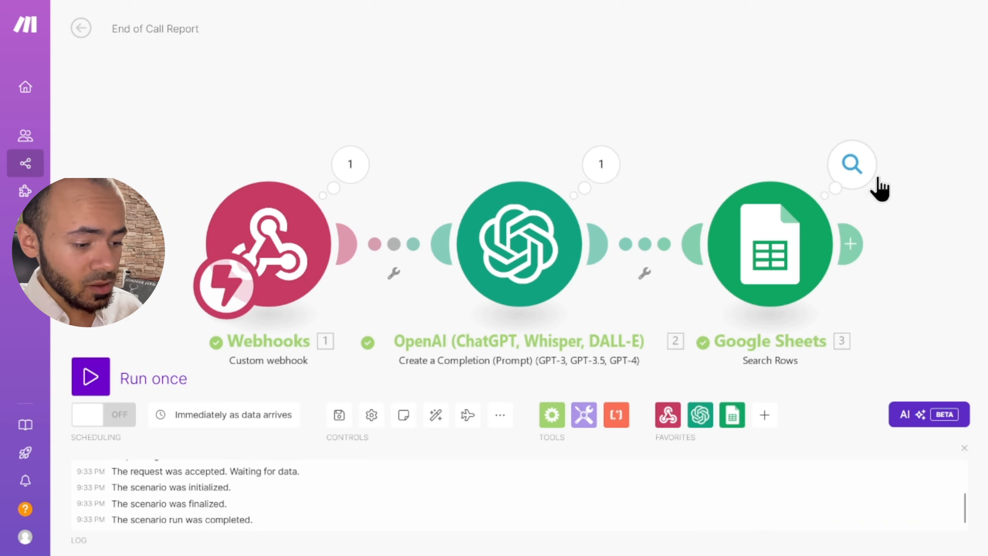
Step: Map the Search Rows module's Name (A) filter value to the webhook's message: call: customer: name field
drag(471, 134, 411, 116)
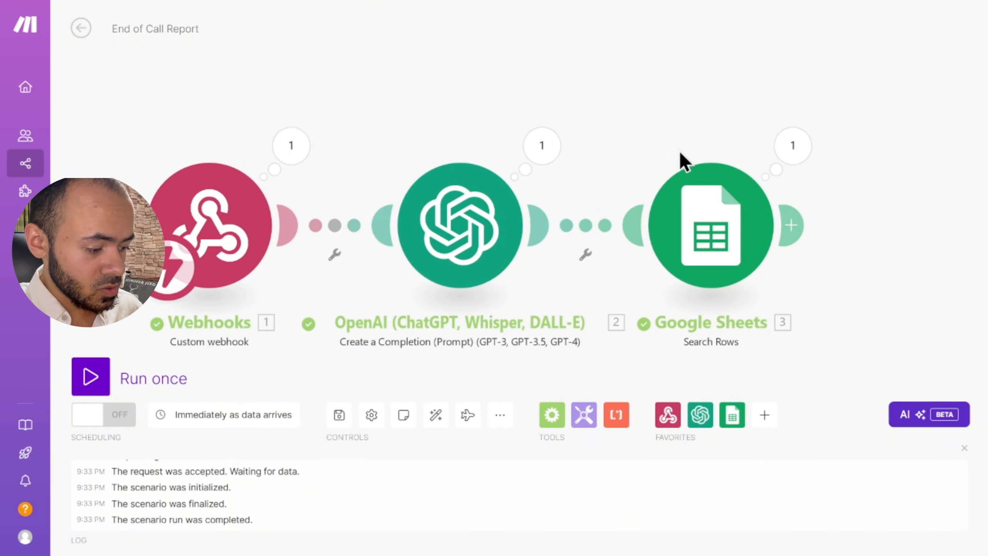
scroll(697, 163, down, 1)
click(721, 212)
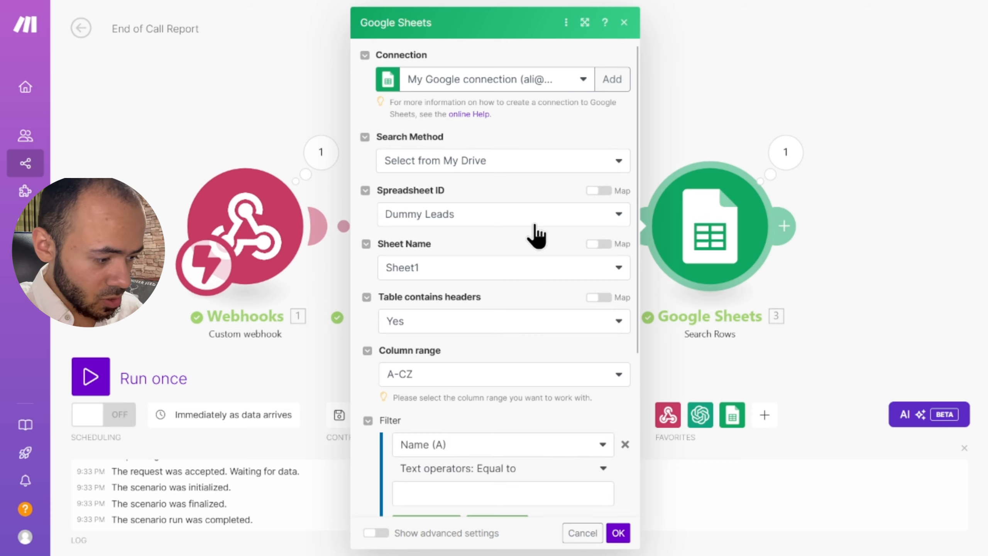
scroll(534, 233, down, 5)
click(514, 271)
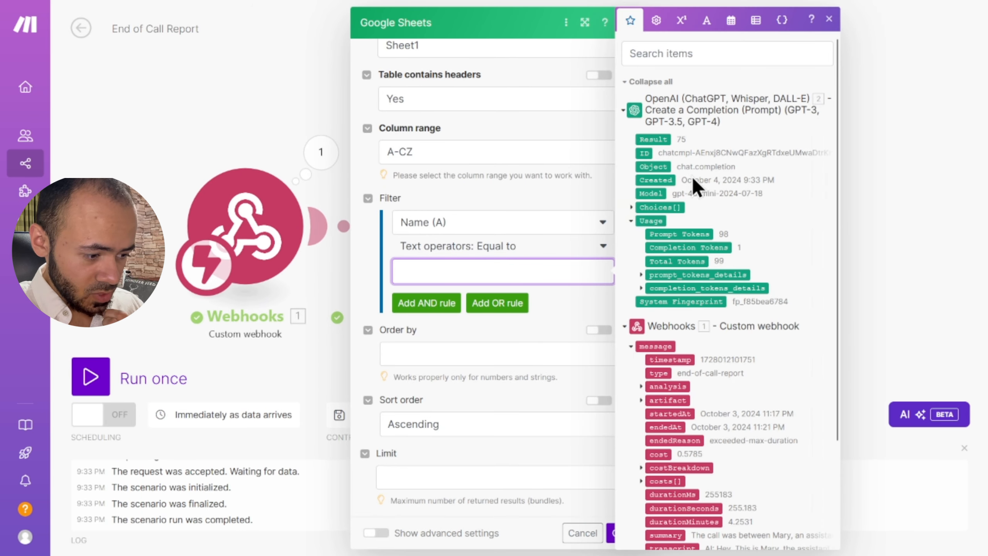
scroll(692, 261, down, 3)
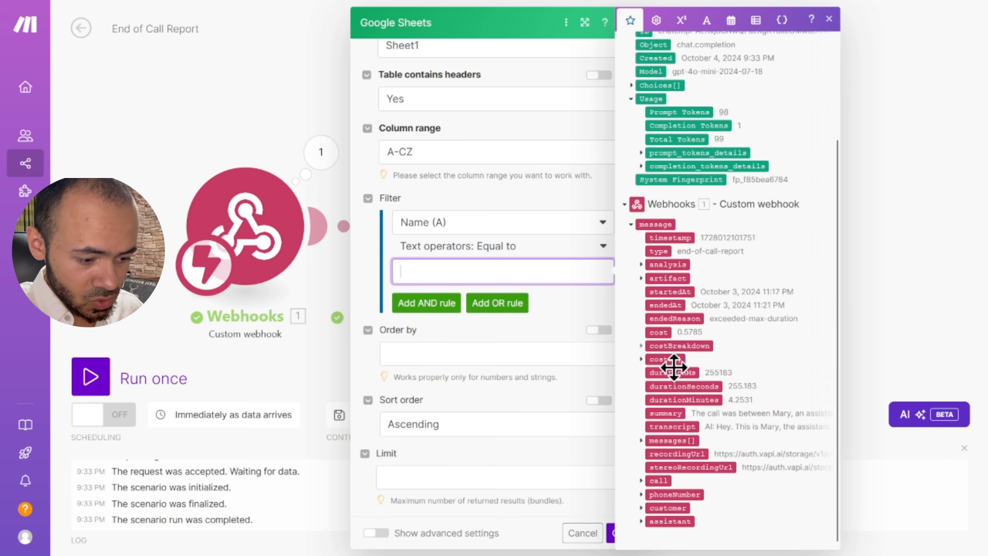
click(641, 480)
scroll(706, 485, down, 3)
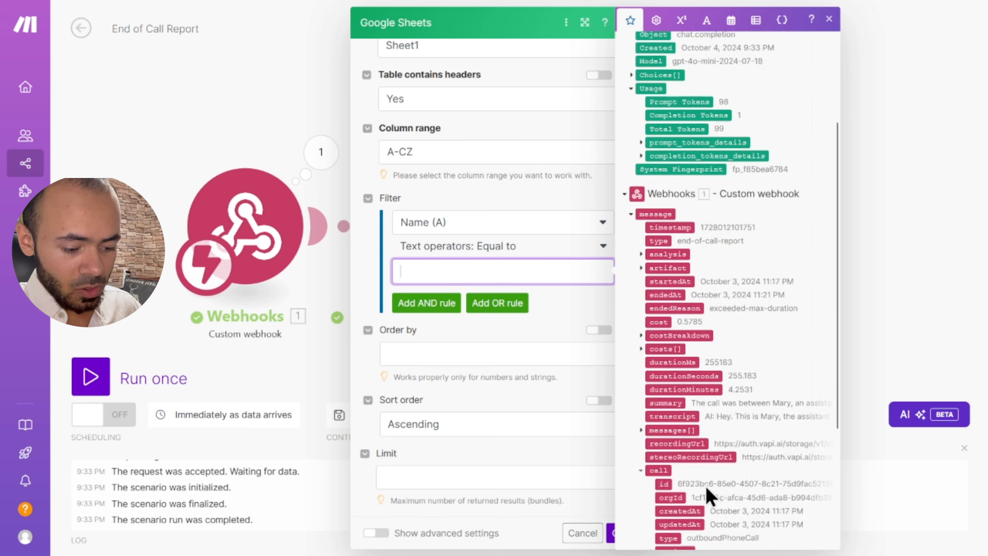
scroll(720, 476, down, 2)
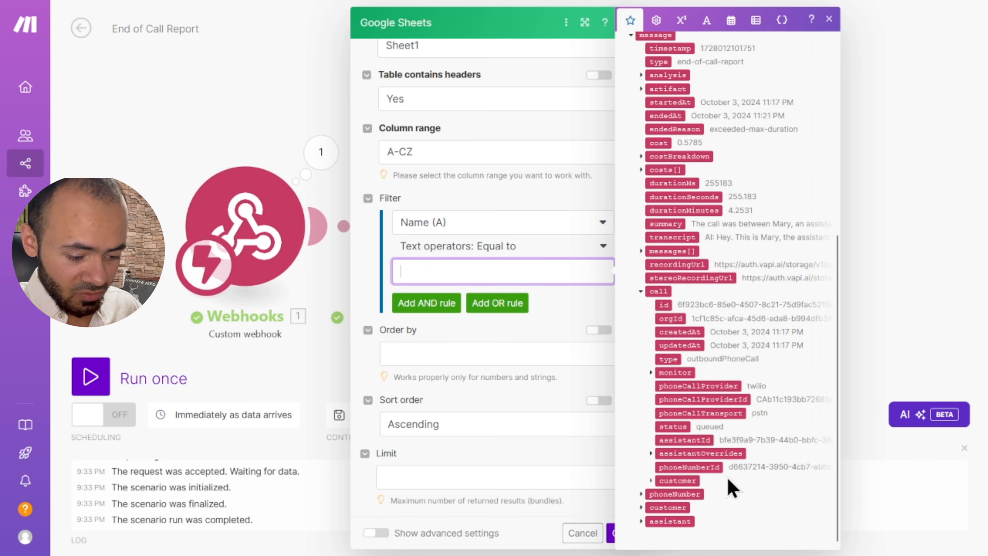
click(651, 480)
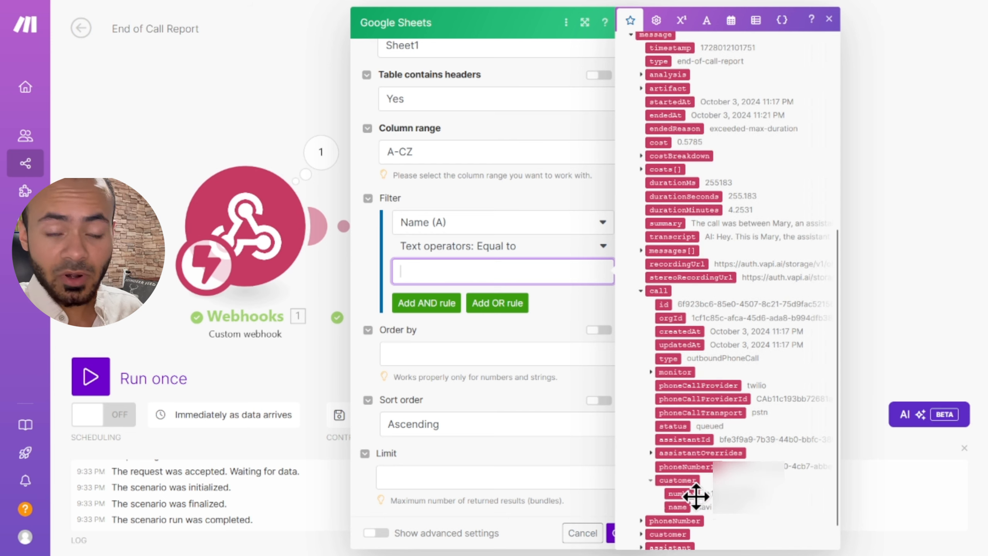
scroll(686, 482, down, 1)
click(685, 479)
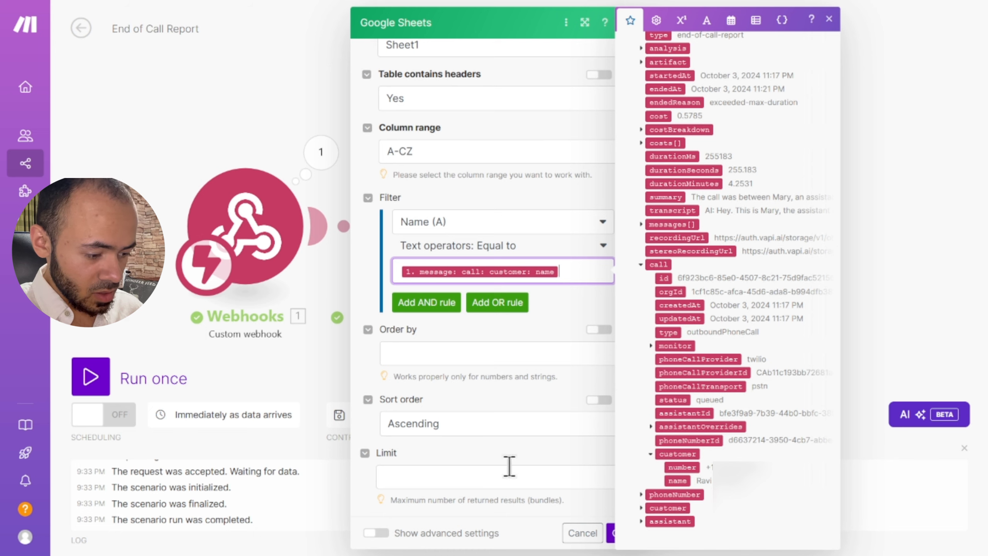
Step: Review the Search Rows module's settings and save the module
scroll(434, 224, up, 5)
scroll(432, 224, down, 5)
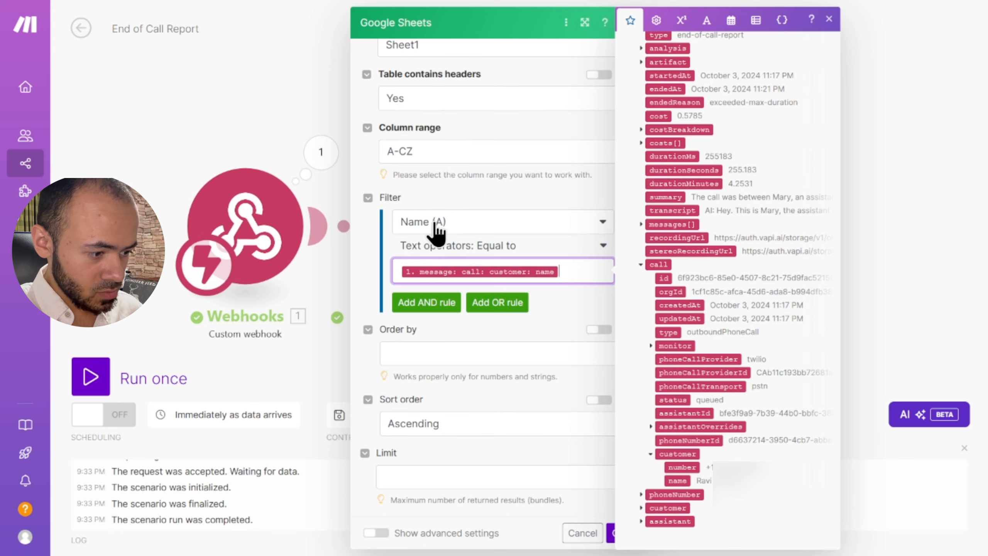
scroll(436, 241, up, 5)
click(618, 532)
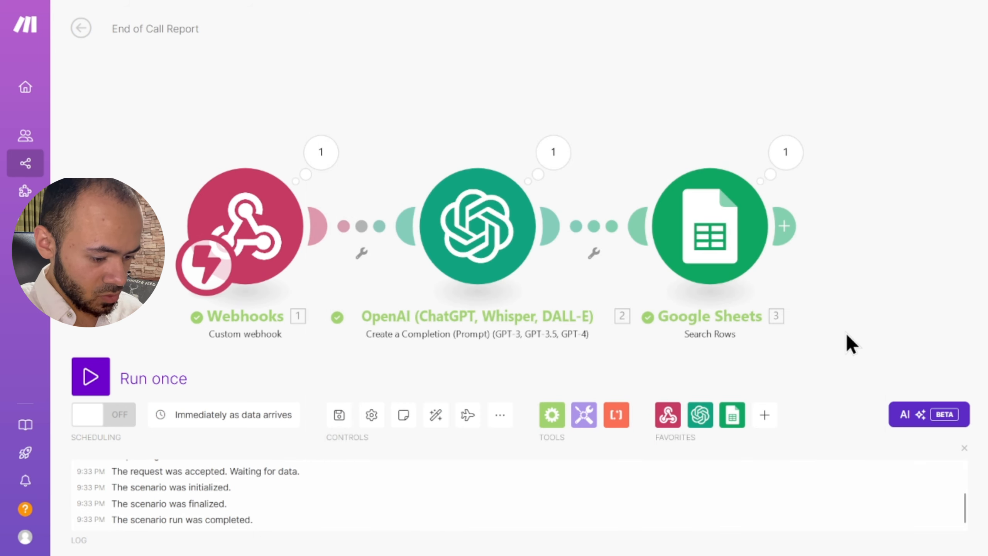
Step: Add a Google Sheets Update a Row module after the Search Rows module
click(739, 210)
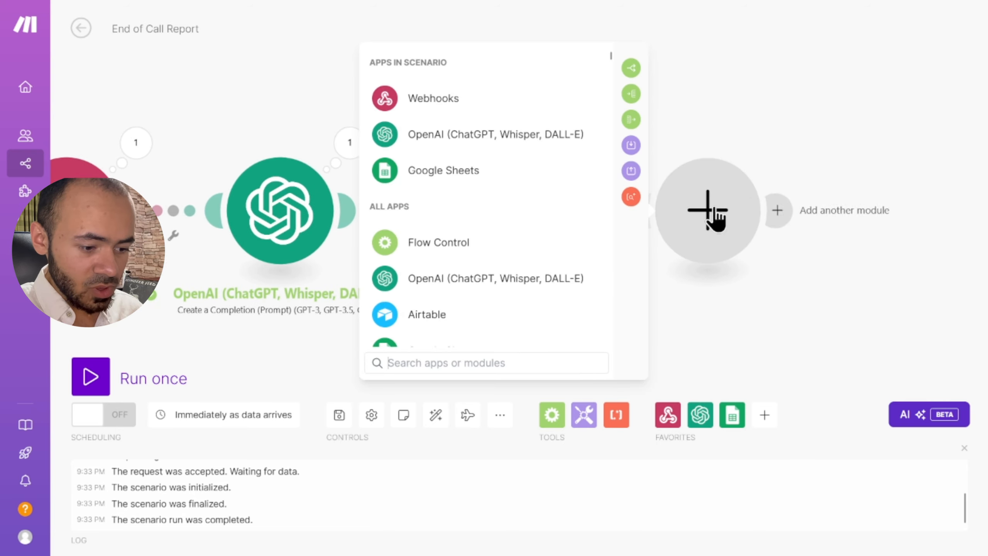
click(457, 177)
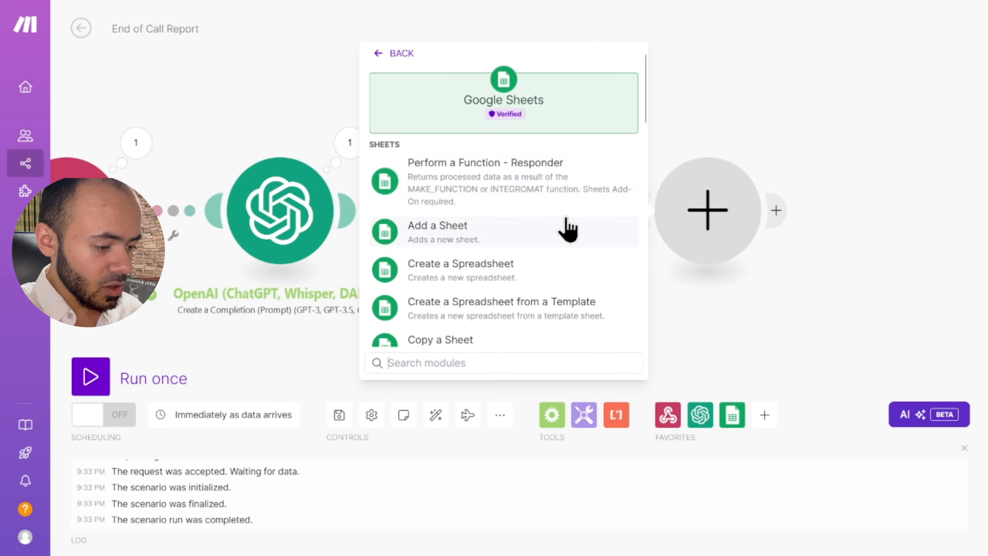
scroll(567, 228, down, 10)
scroll(537, 225, up, 2)
click(513, 209)
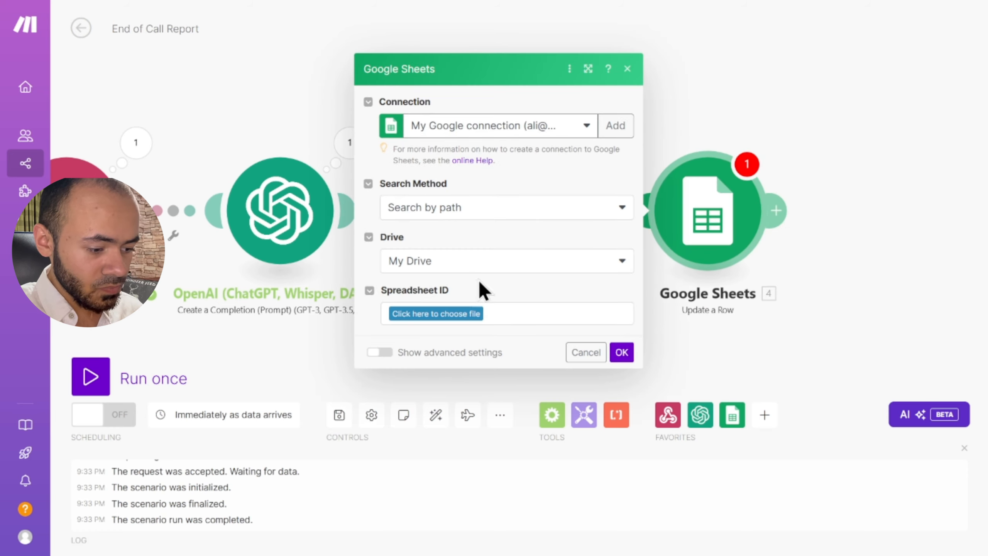
Step: Point the Update a Row module to the Dummy Leads spreadsheet and its Sheet1 sheet
click(456, 314)
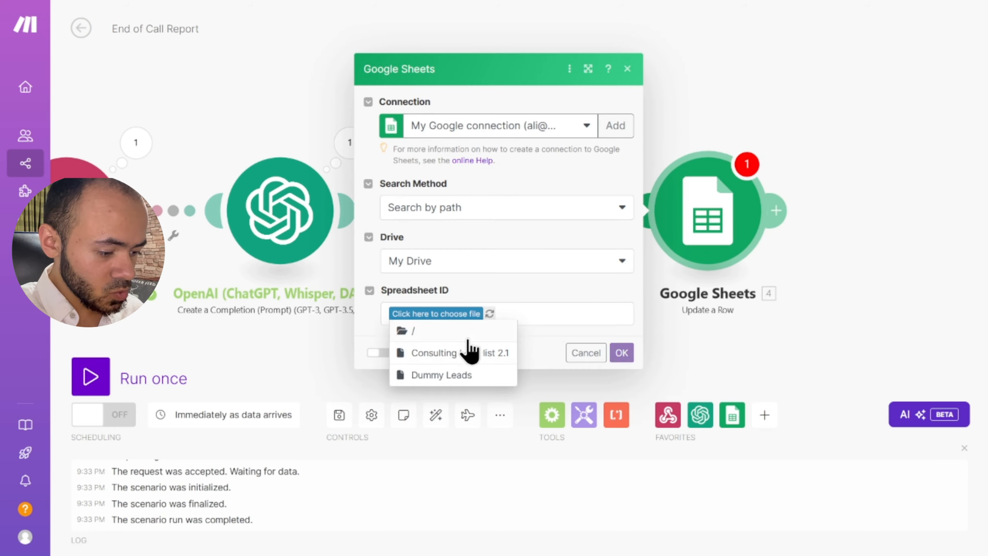
click(465, 377)
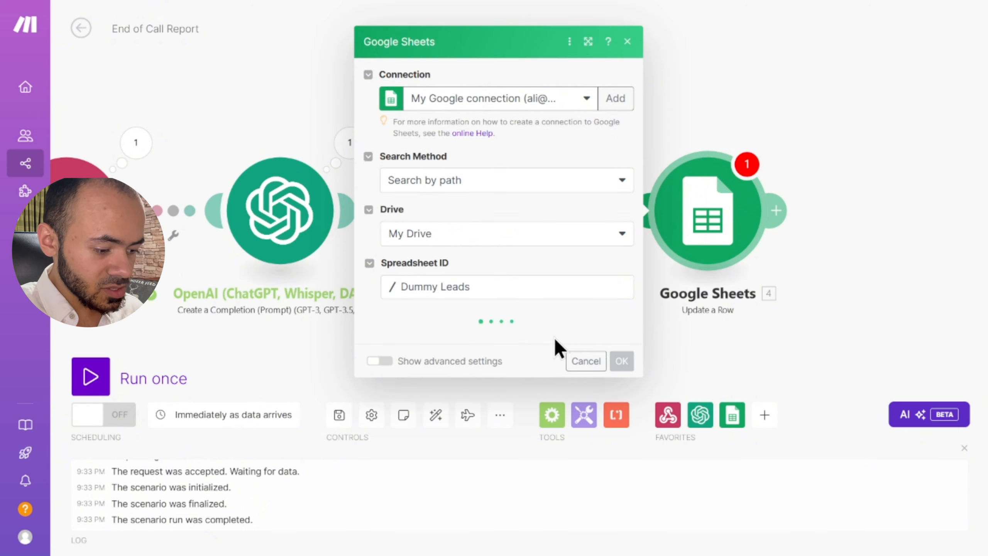
click(447, 338)
click(432, 362)
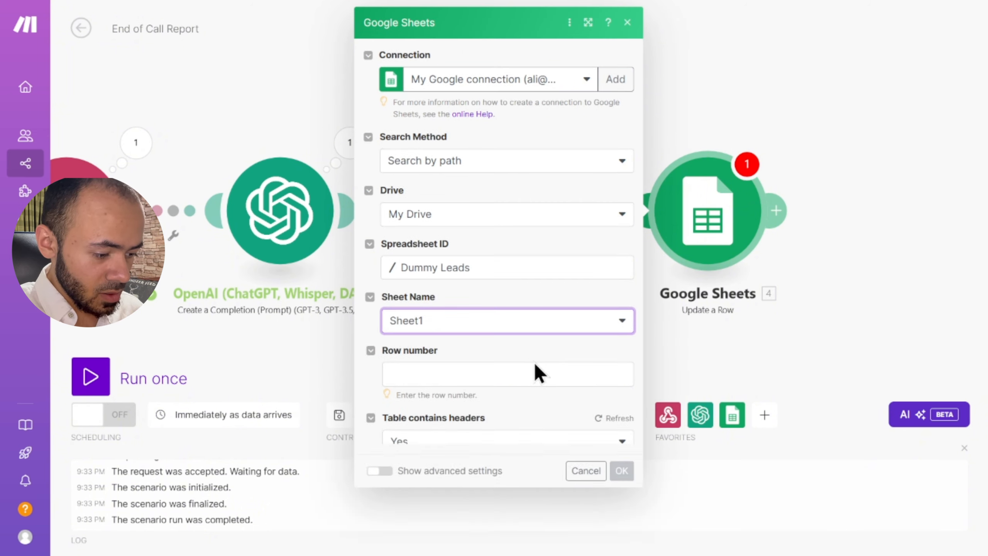
Step: Map the Update a Row module's row number to the Row number output of Search Rows
click(507, 373)
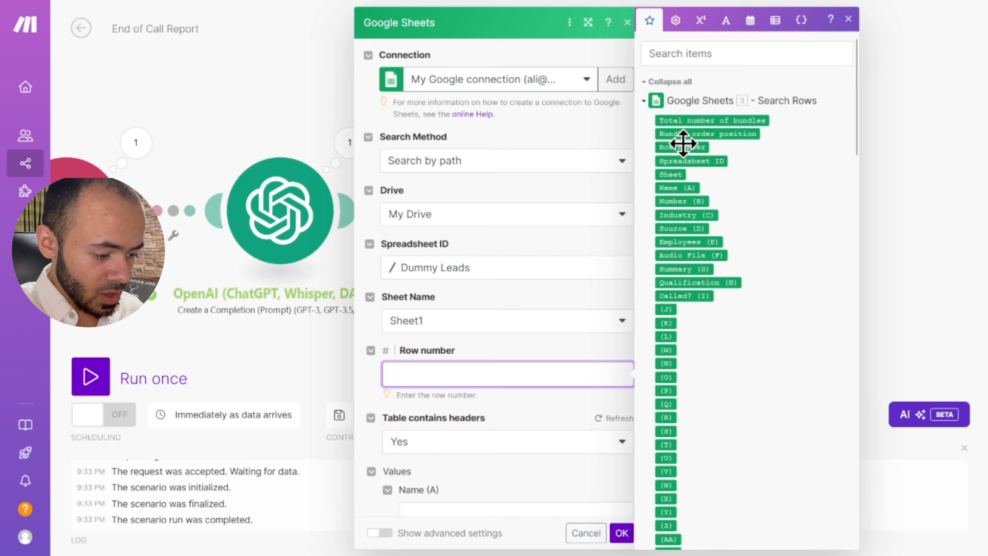
click(683, 147)
scroll(560, 370, down, 3)
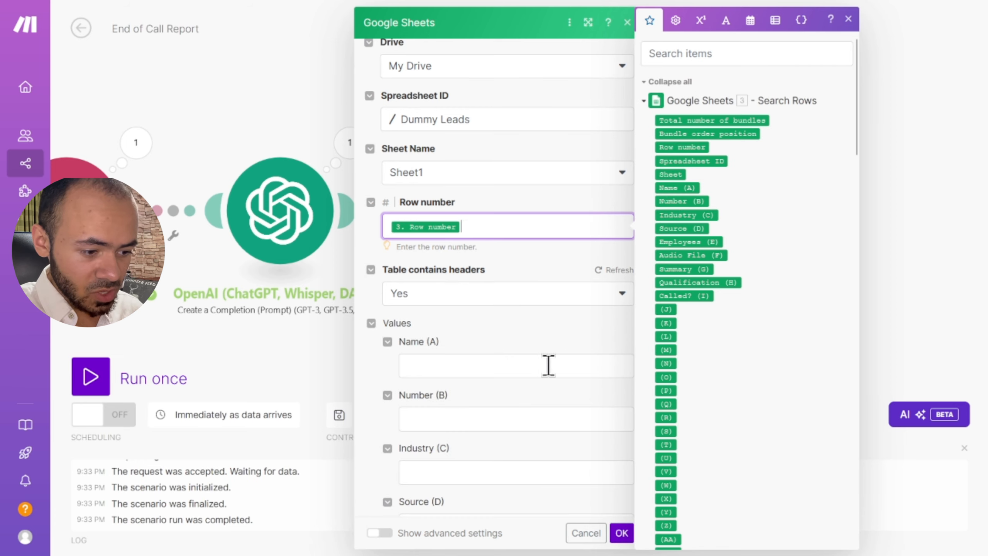
Step: Map the Qualification (H) value to the OpenAI module's Result
click(509, 363)
scroll(615, 332, down, 10)
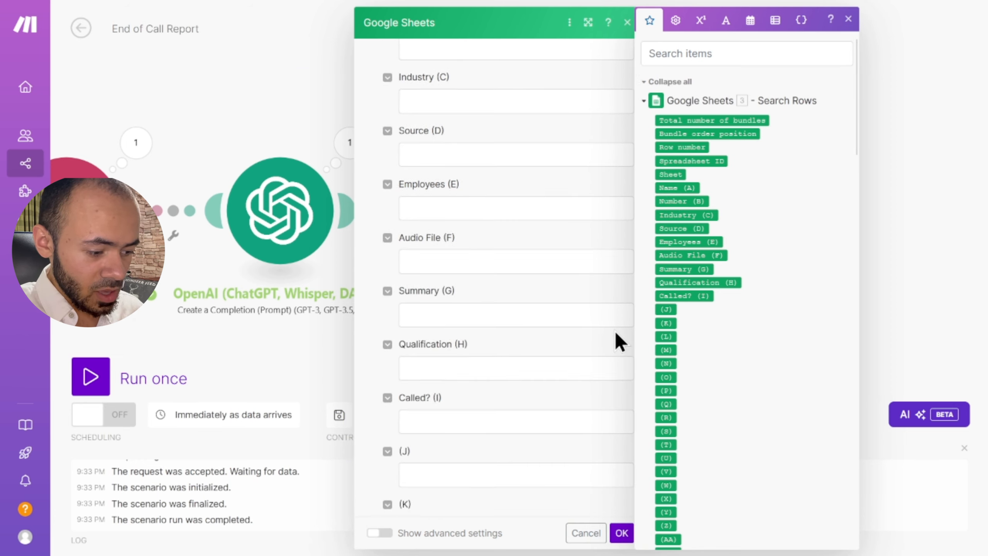
click(508, 220)
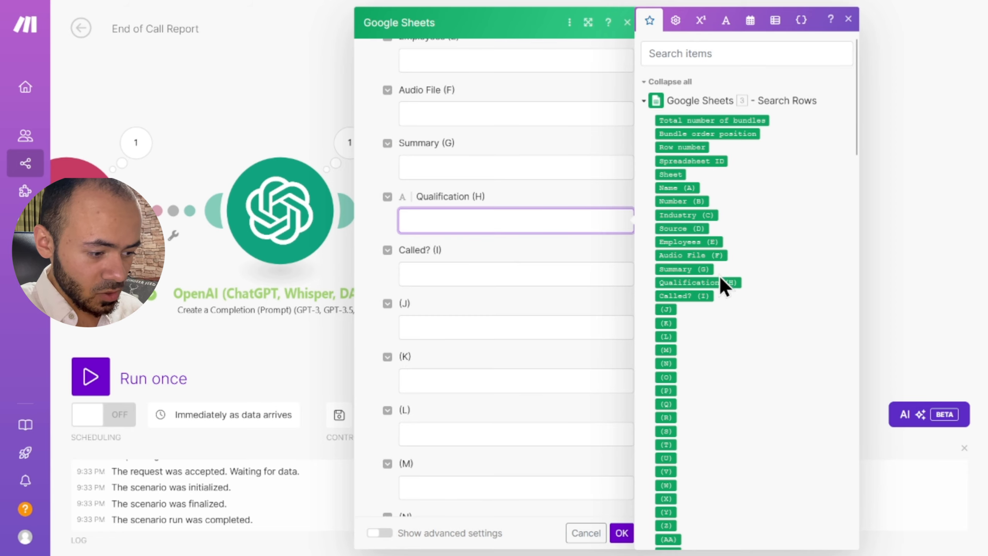
scroll(720, 280, down, 20)
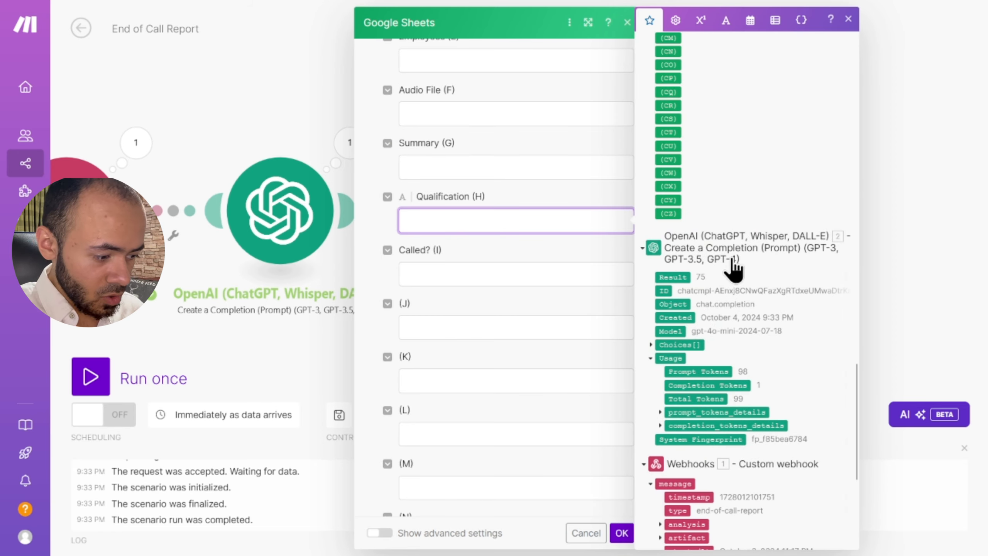
click(677, 277)
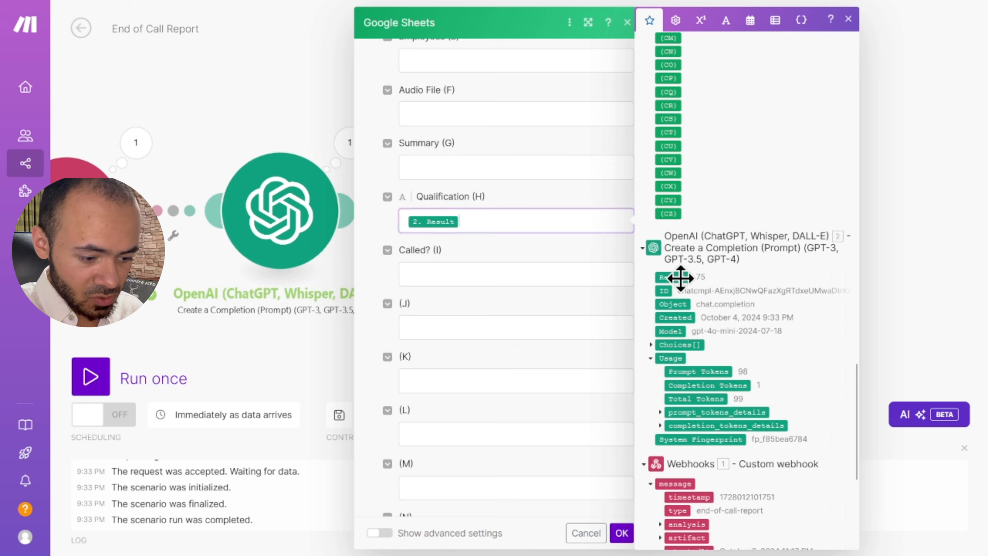
Step: Set the Called? (I) value to TRUE
click(479, 270)
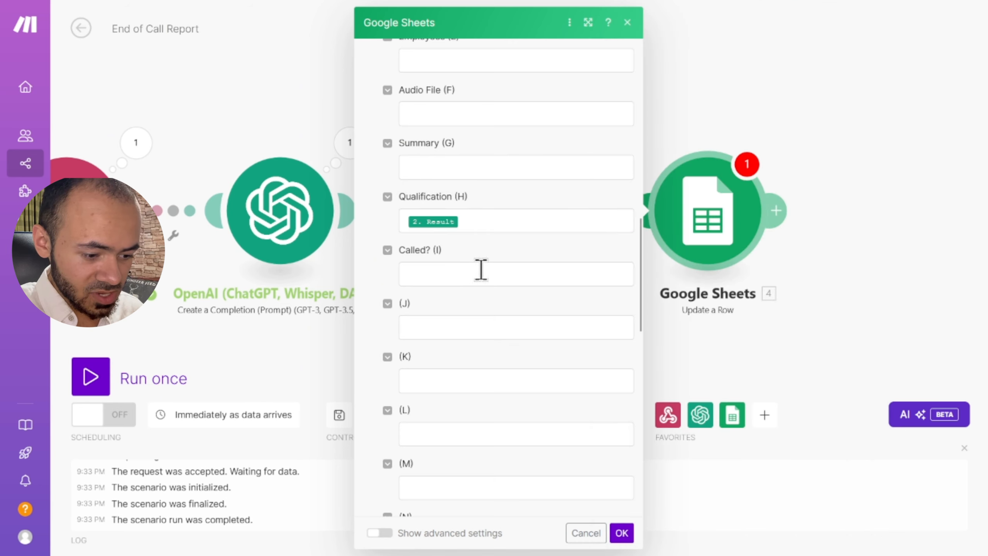
scroll(660, 252, down, 5)
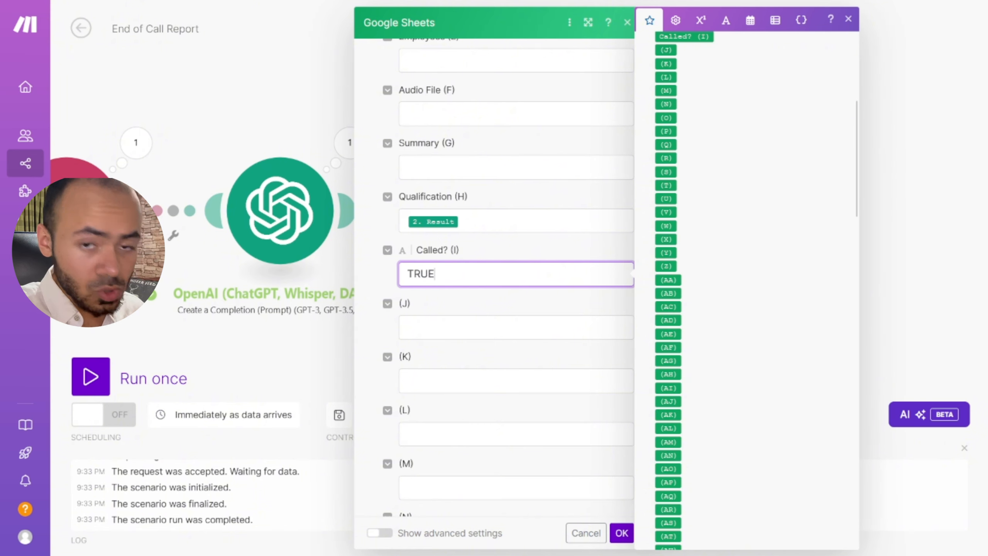
scroll(502, 319, up, 2)
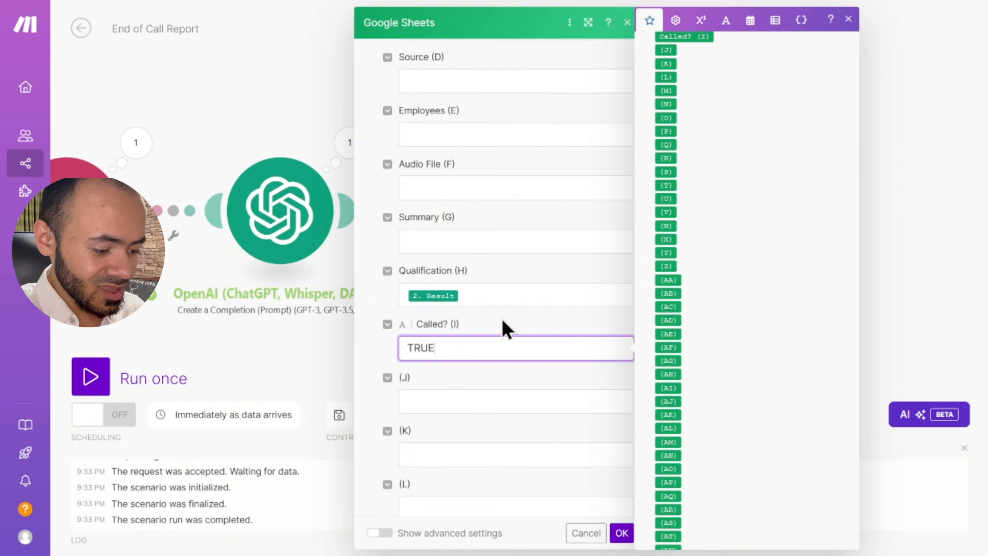
Step: Map the Summary (G) value to the webhook's message: analysis: summary field
click(544, 248)
scroll(697, 124, down, 15)
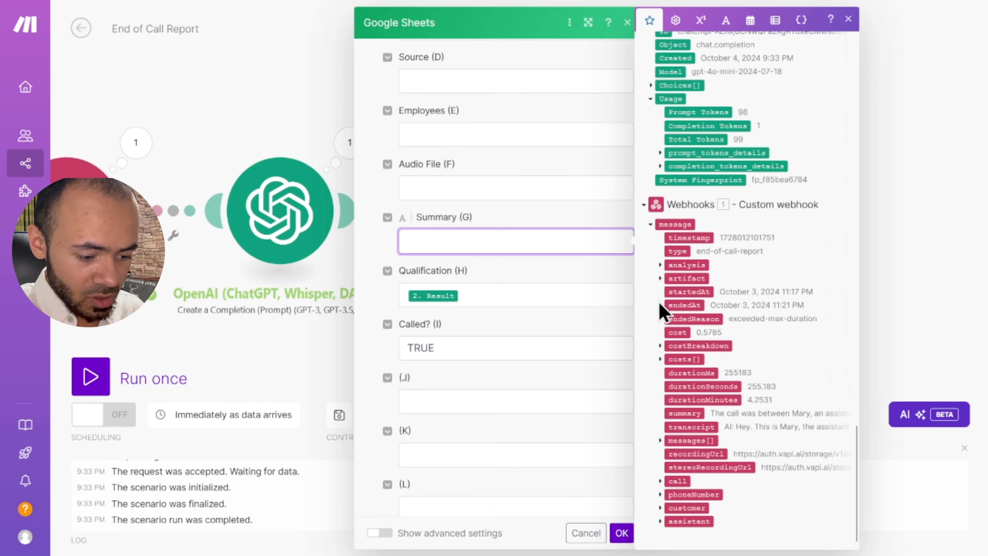
click(660, 265)
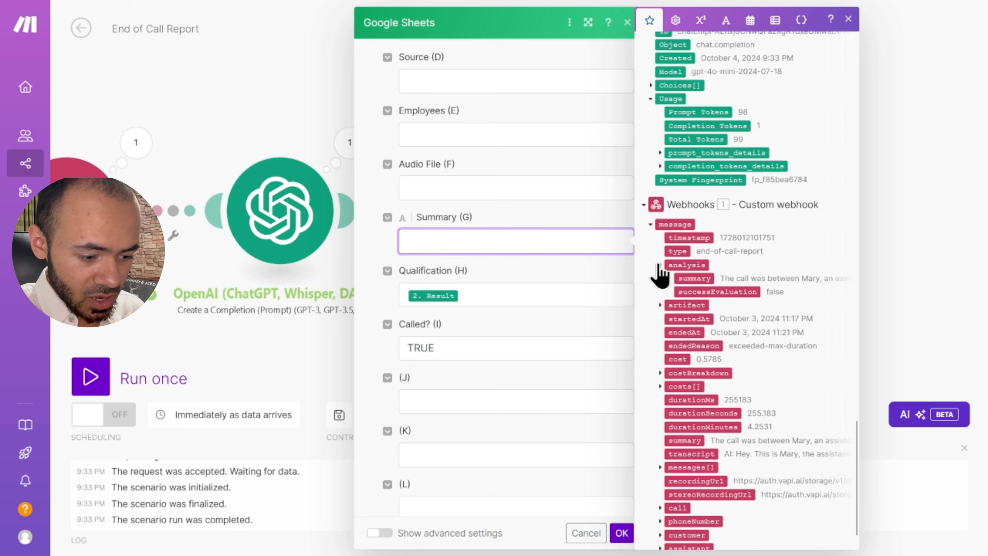
click(696, 278)
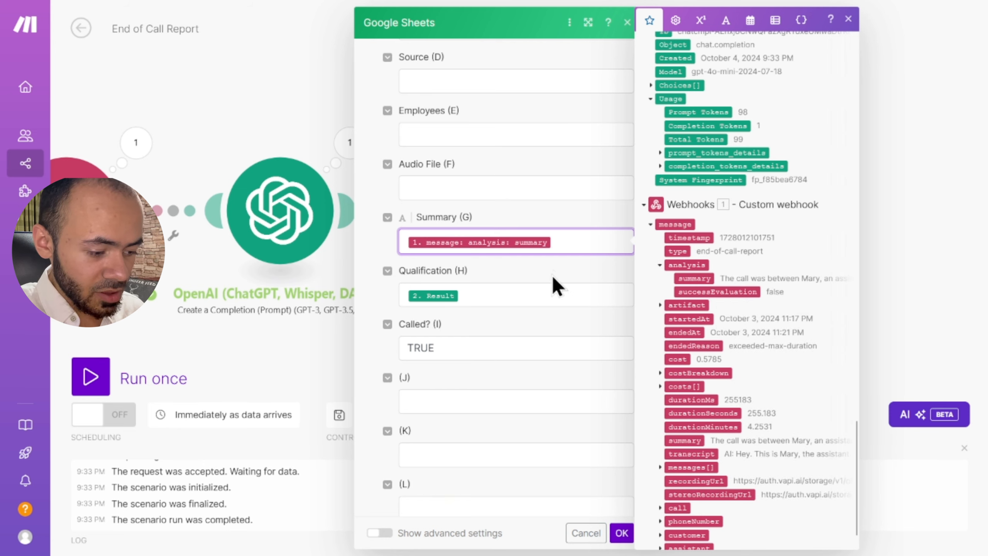
Step: Map the Audio File (F) value to the webhook's message: recordingUrl field and save the Update a Row module
scroll(557, 280, up, 2)
click(503, 259)
scroll(715, 280, down, 1)
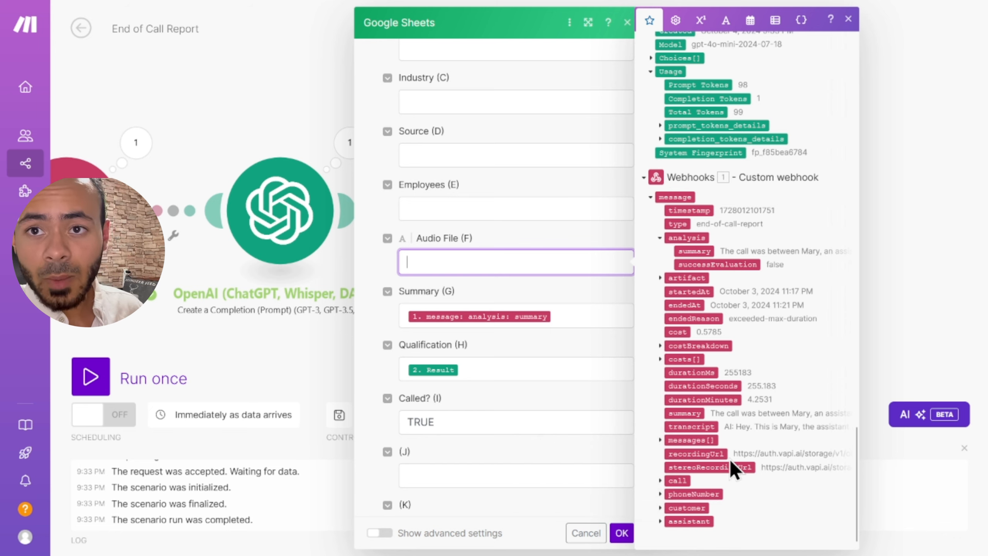
click(721, 452)
scroll(552, 369, down, 2)
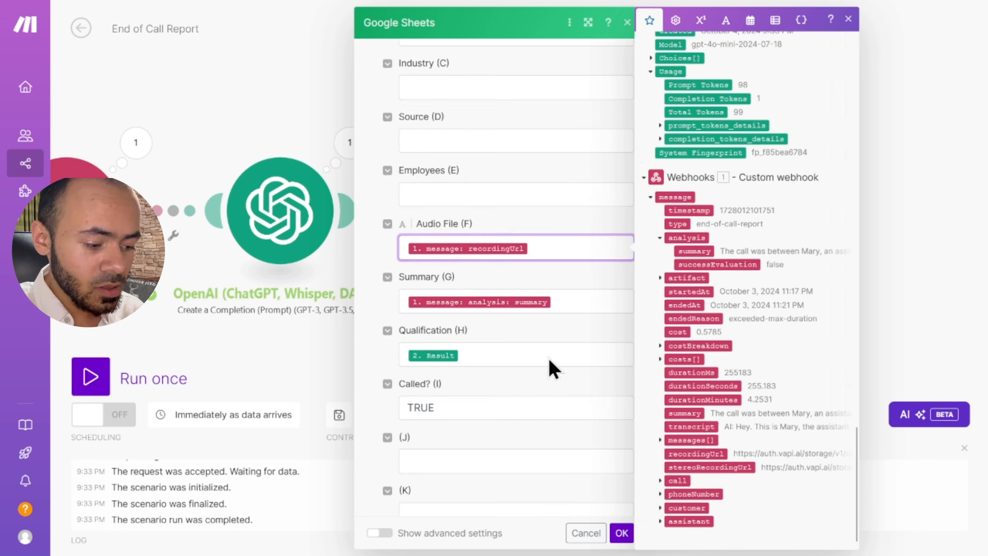
click(622, 533)
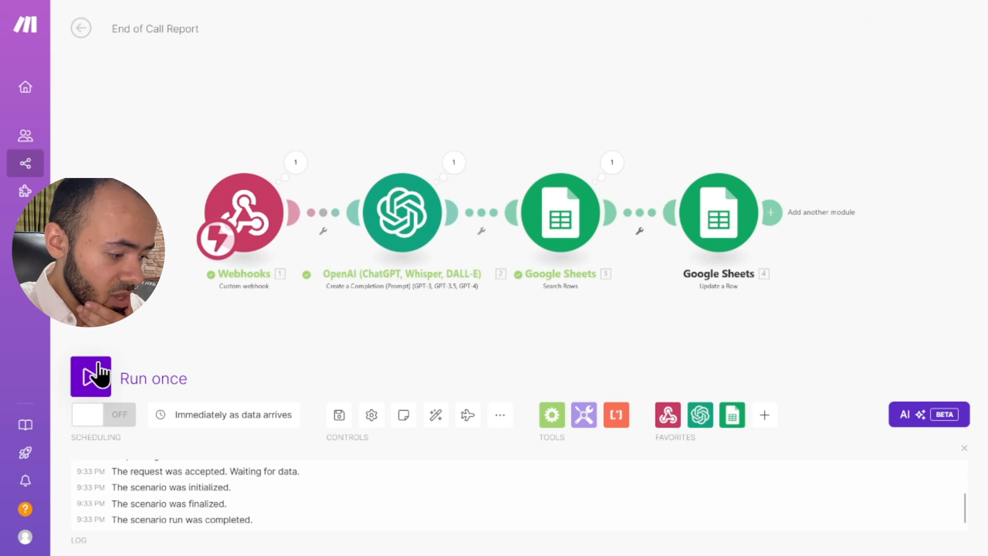
Step: Run the End of Call Report scenario once with the existing webhook data
click(96, 376)
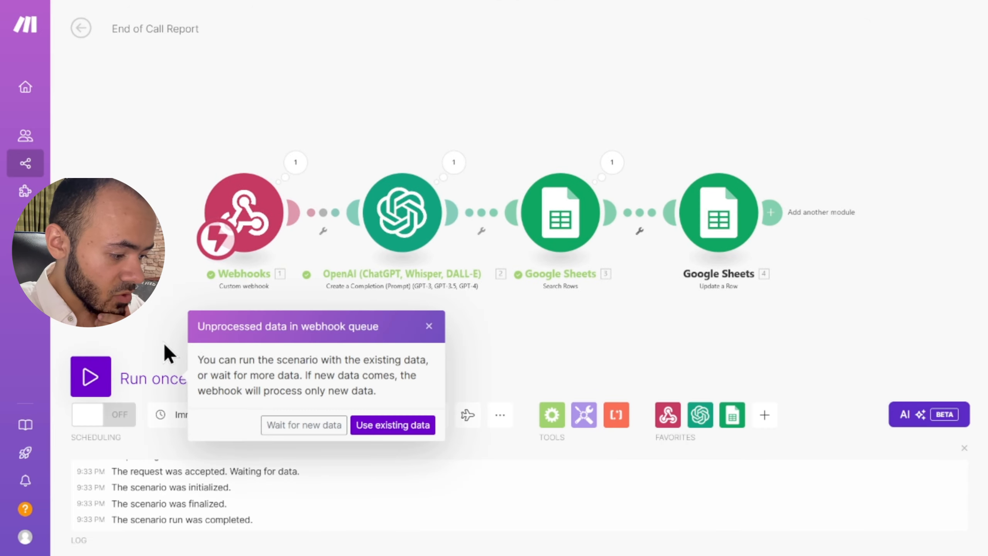
click(367, 427)
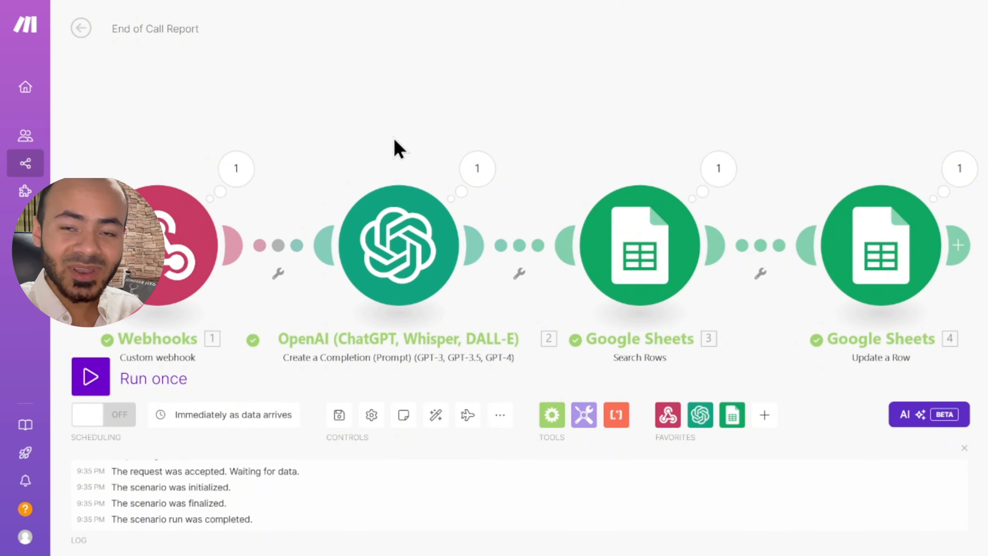
scroll(345, 124, down, 3)
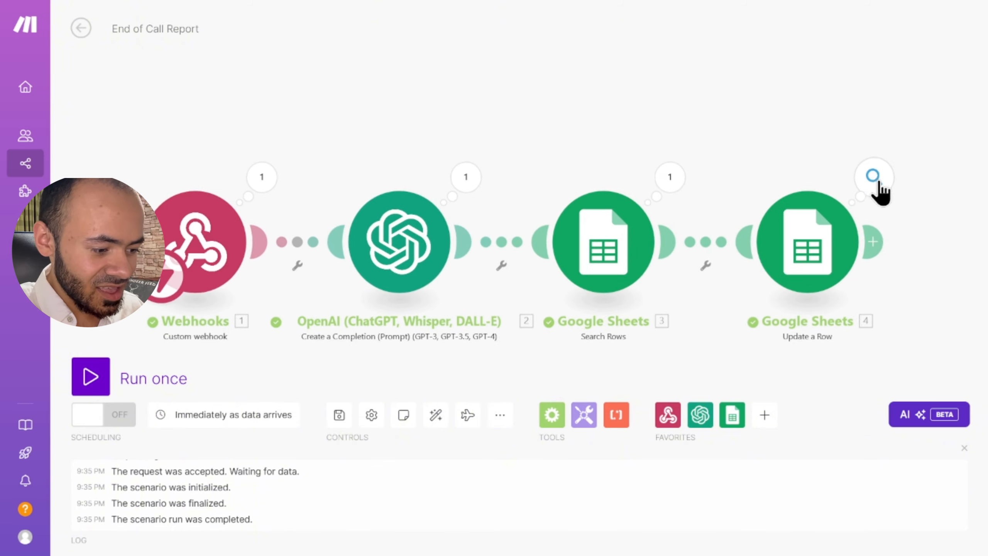
Step: Inspect the Update a Row module's run details, including the values it sent to the sheet
click(874, 177)
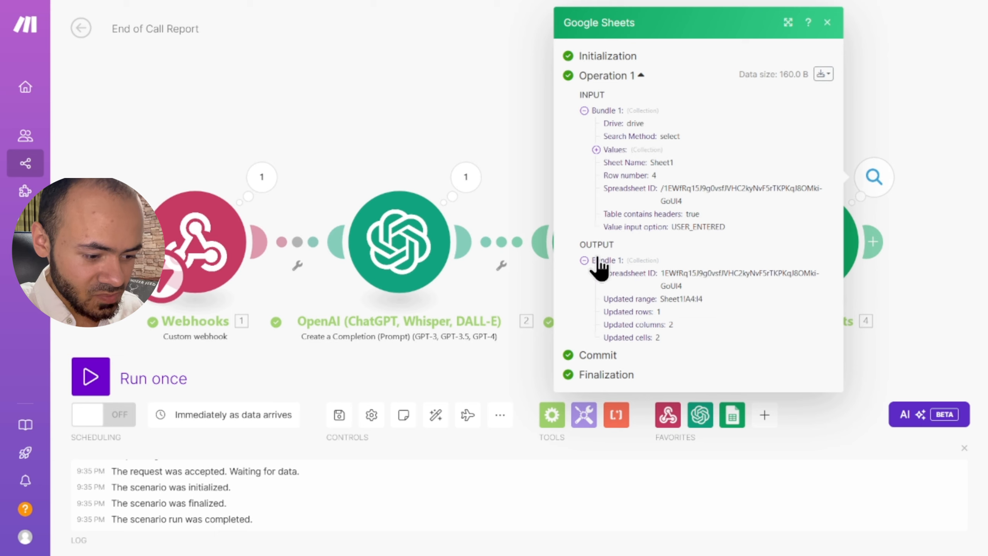
double_click(583, 260)
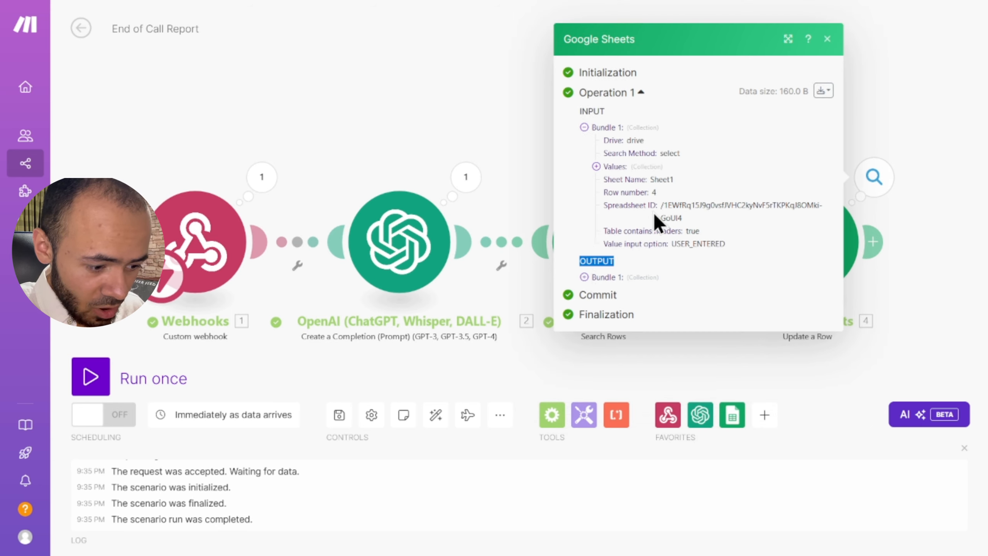
click(605, 167)
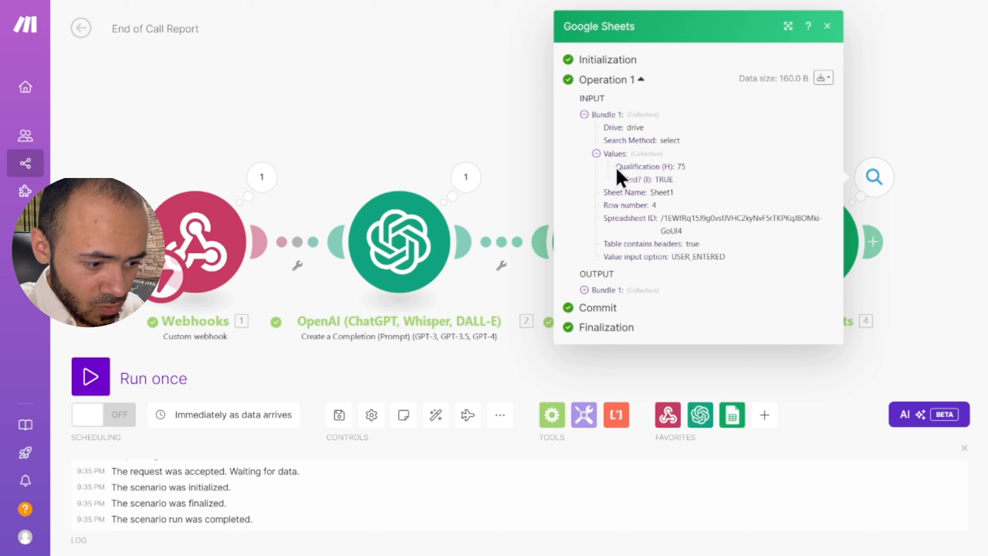
click(503, 187)
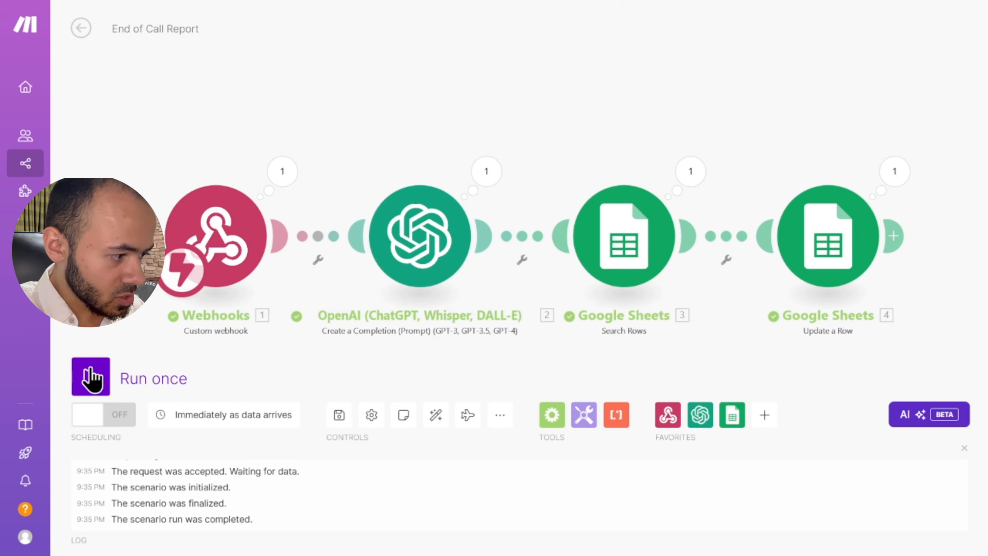
Step: Rerun the scenario with the remaining queued webhook data and stop the run that waits for new data
click(91, 376)
click(372, 427)
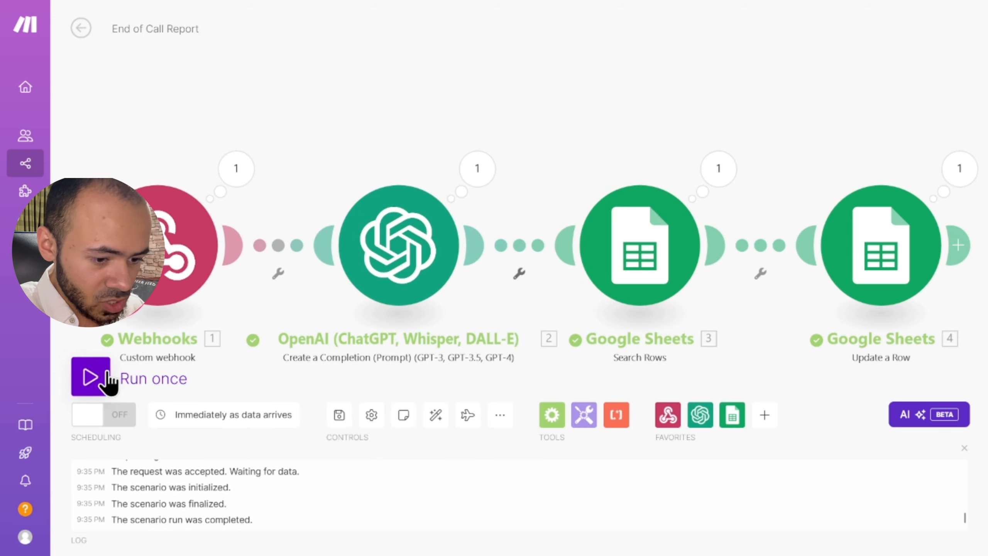
click(105, 375)
click(376, 426)
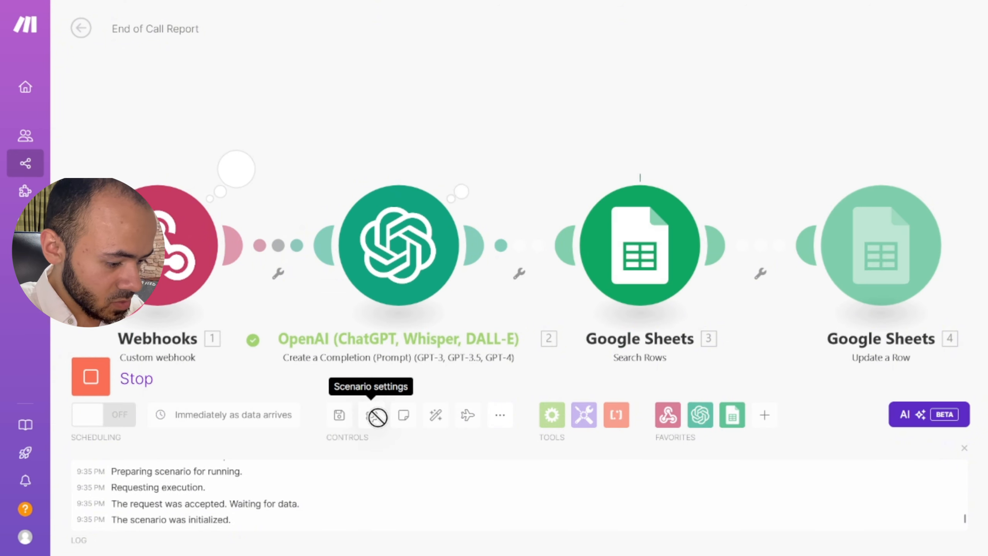
click(108, 379)
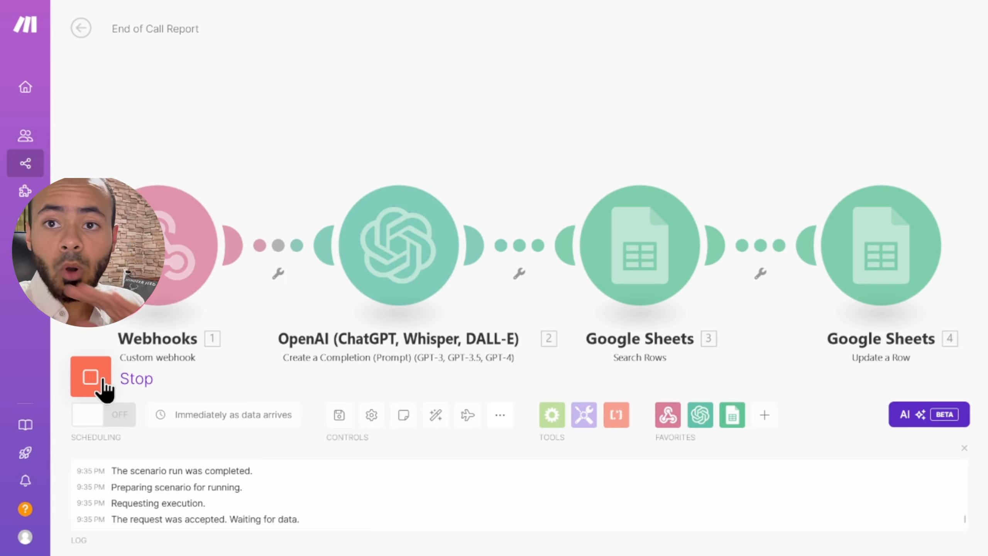
click(104, 383)
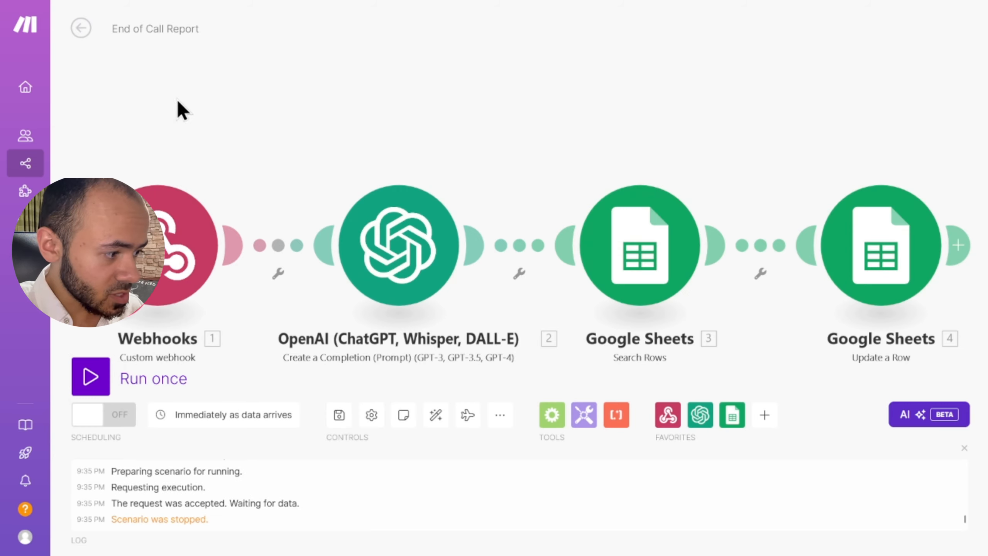
Step: Switch to the Dummy Leads spreadsheet in Google Sheets and check the audio file, summary, qualification and called columns
mouse_move(352, 2)
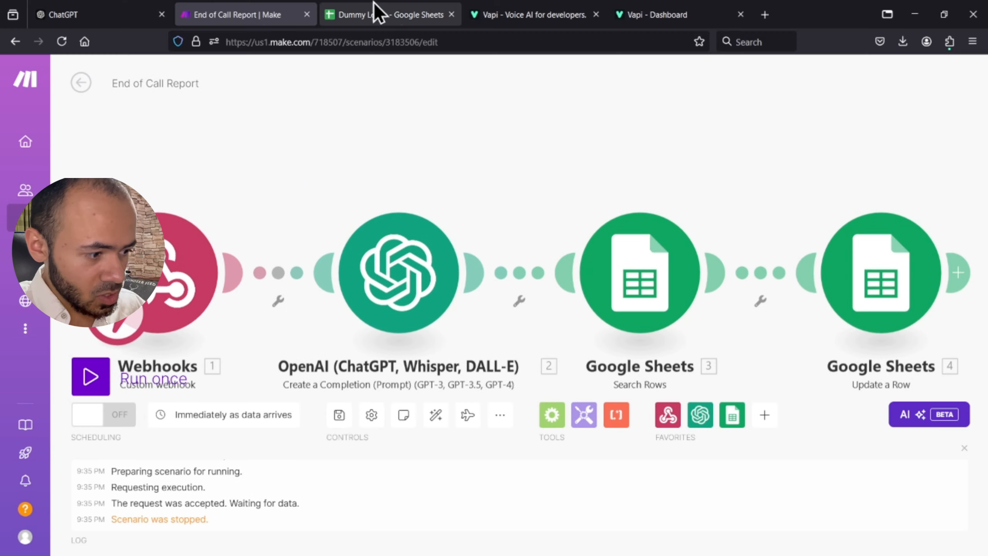
click(376, 12)
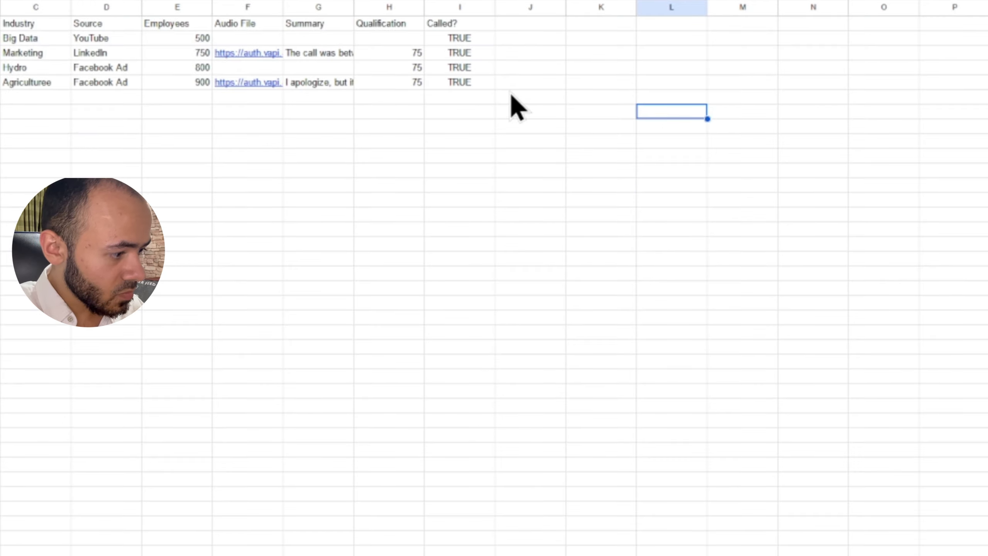
key(super+r)
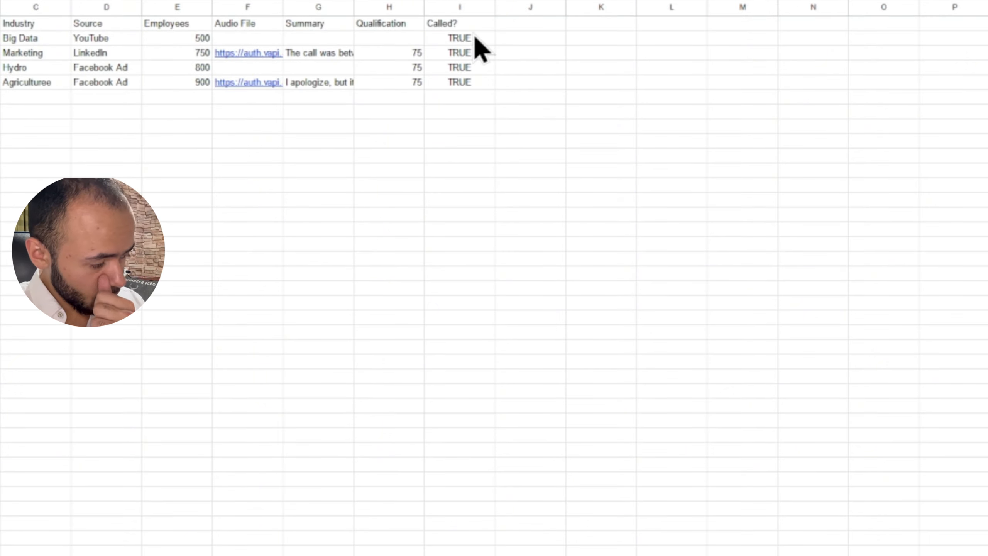
Step: Check the Big Data lead's row and the Called? column, undoing the accidental move of that lead's Called? value
drag(475, 37, 19, 38)
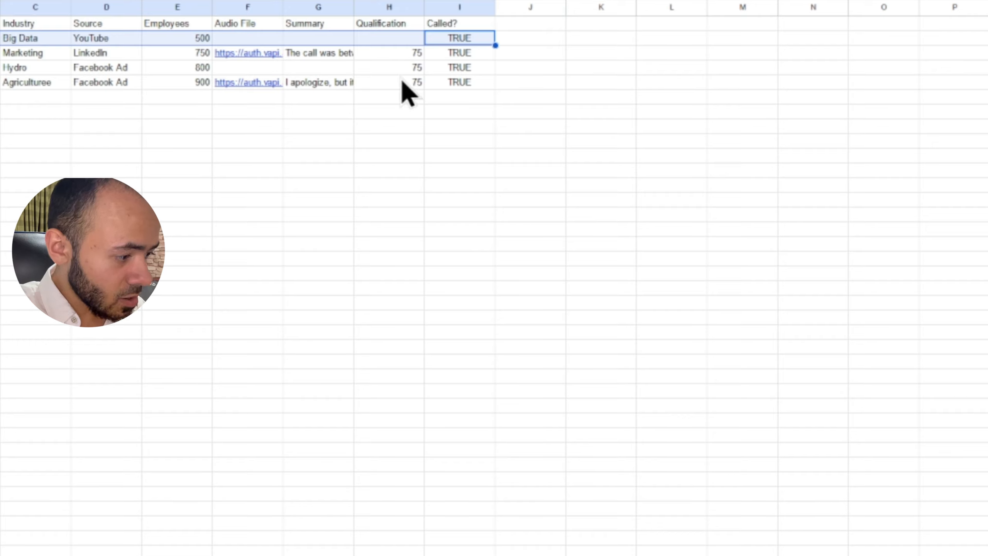
click(458, 39)
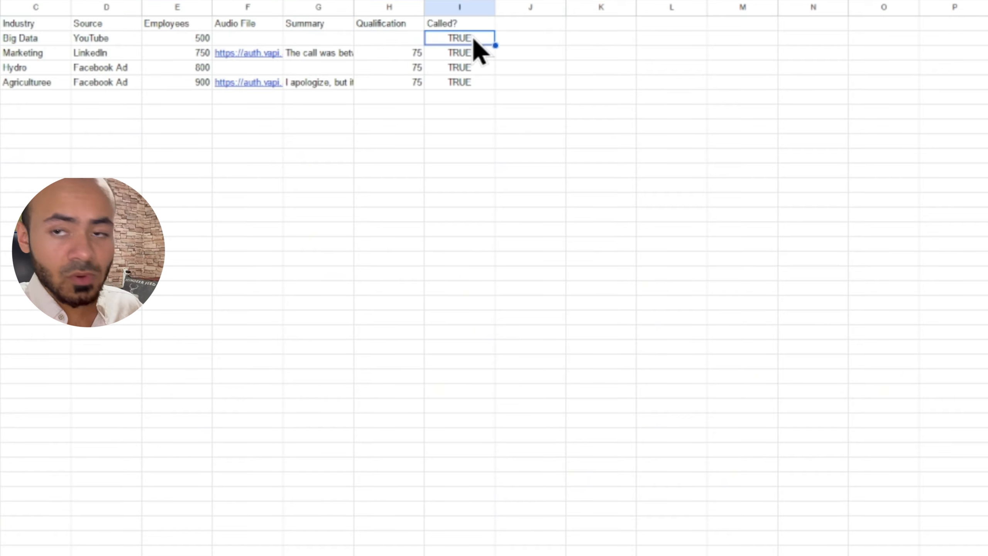
drag(475, 31, 486, 95)
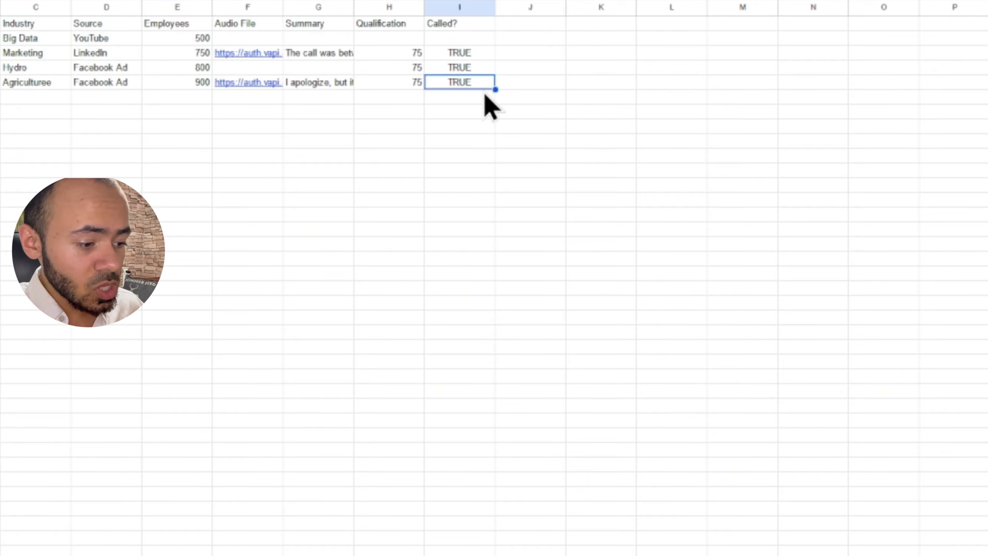
key(ctrl+z)
drag(442, 39, 394, 52)
click(452, 86)
Step: Examine the Summary entries of the Marketing and Agriculturee leads and the Agriculturee lead's Qualification score
click(317, 58)
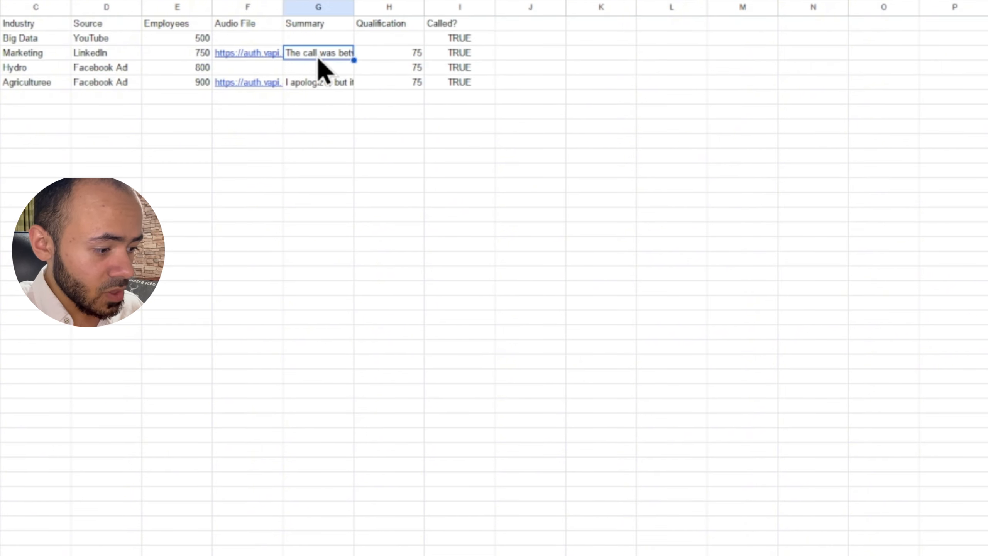
double_click(316, 53)
click(342, 82)
click(382, 172)
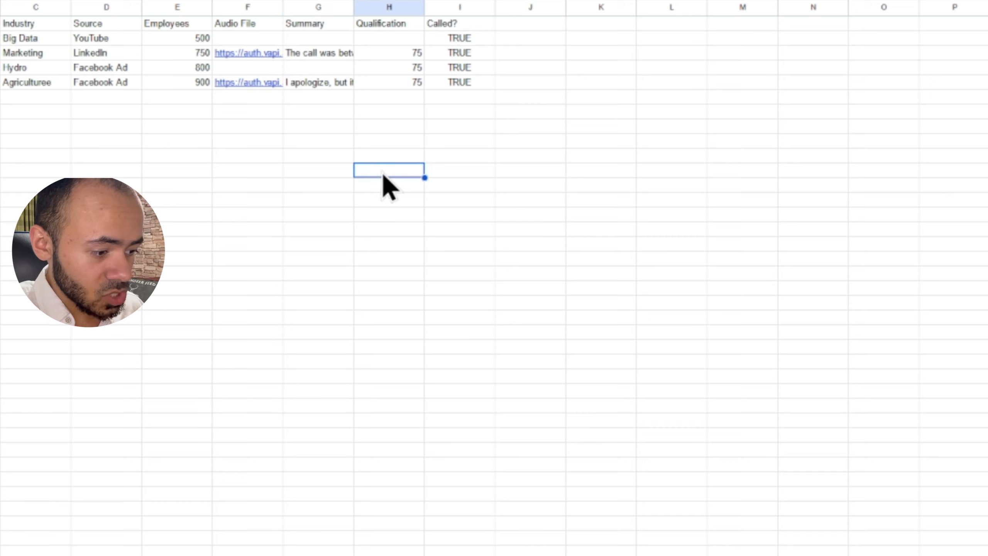
double_click(374, 81)
click(399, 147)
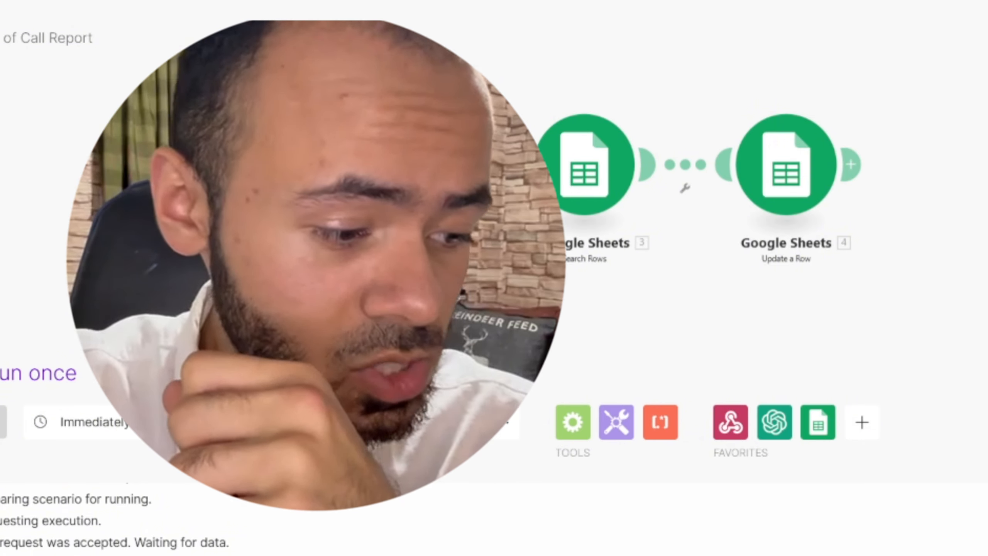
Step: Switch to the End of Call Report scenario in Make and review the Search Rows settings and the Update a Row field mappings
click(600, 188)
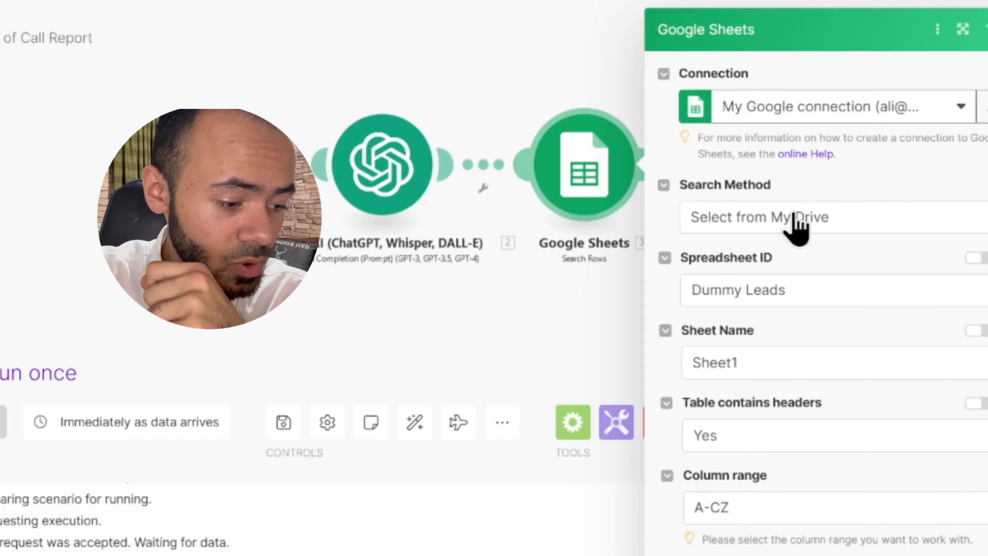
click(644, 380)
click(798, 218)
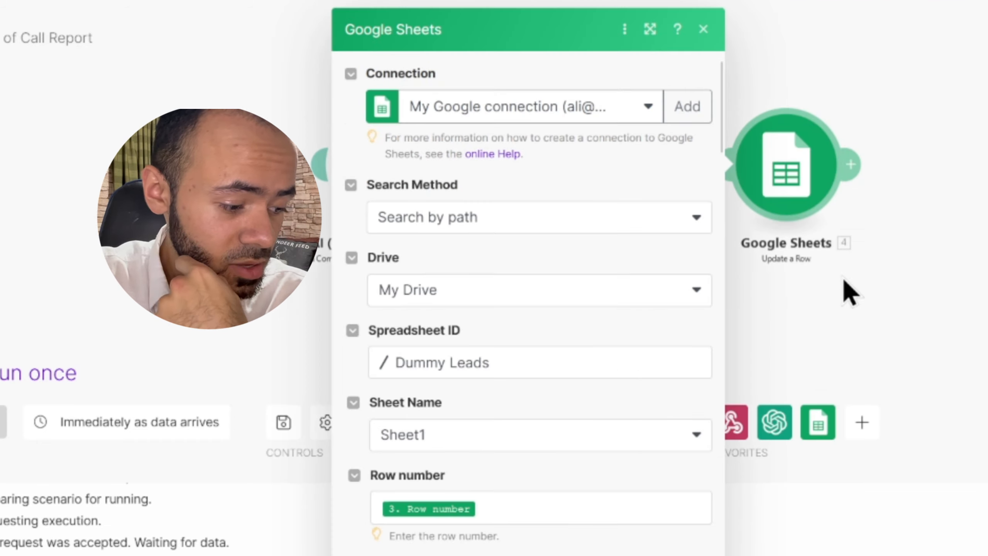
scroll(645, 373, down, 5)
scroll(560, 331, down, 15)
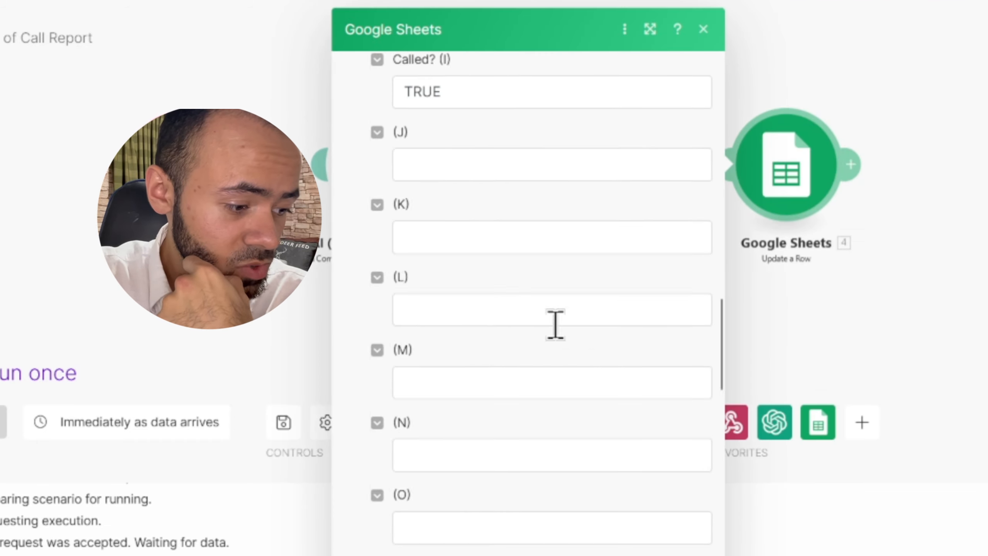
scroll(573, 327, up, 5)
scroll(573, 233, up, 1)
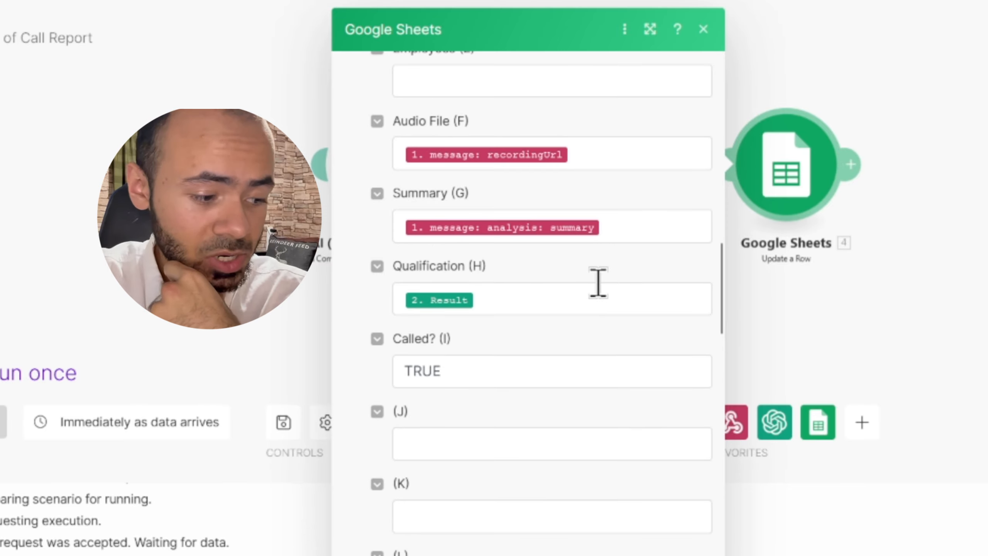
click(700, 162)
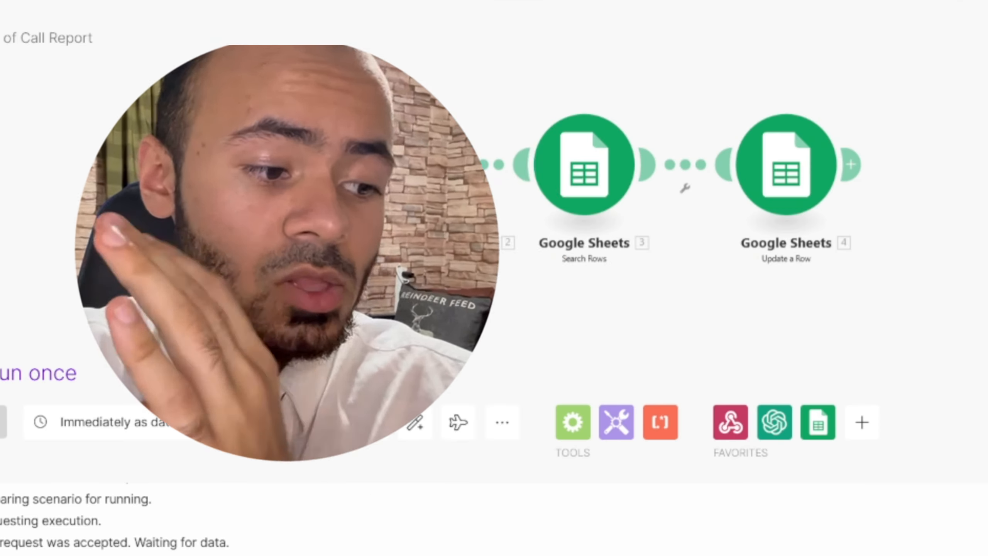